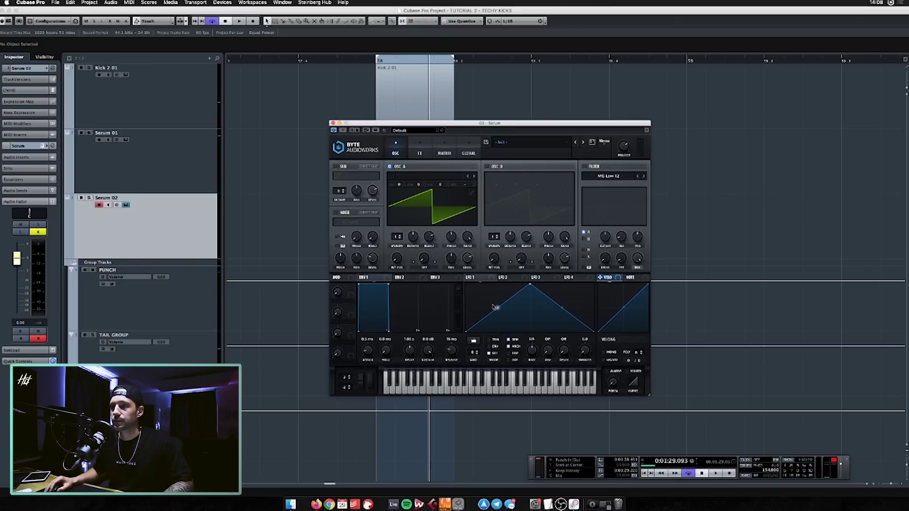
Step: Load the Analog_BD_Sin wavetable into Serum's oscillator A
left_click(444, 179)
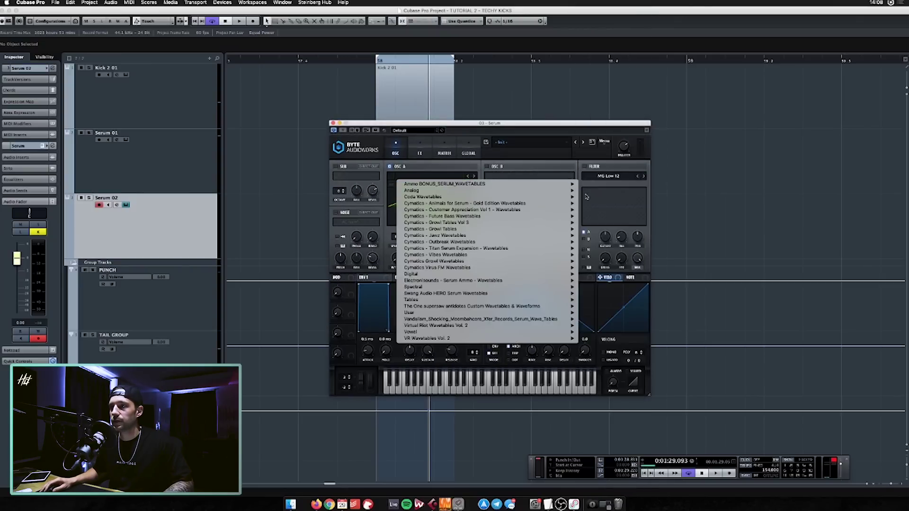
mouse_move(566, 191)
left_click(601, 204)
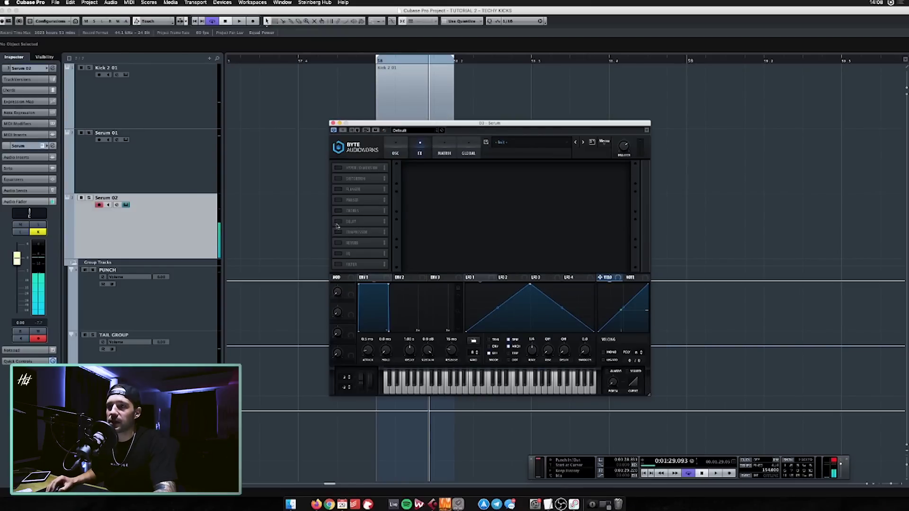
left_click(400, 154)
Step: Modulate oscillator A's coarse pitch with LFO 1, shaped as a steep falling decay curve, and adjust the modulation amount in the matrix
left_click_drag(469, 277, 458, 187)
left_click_drag(531, 286, 467, 284)
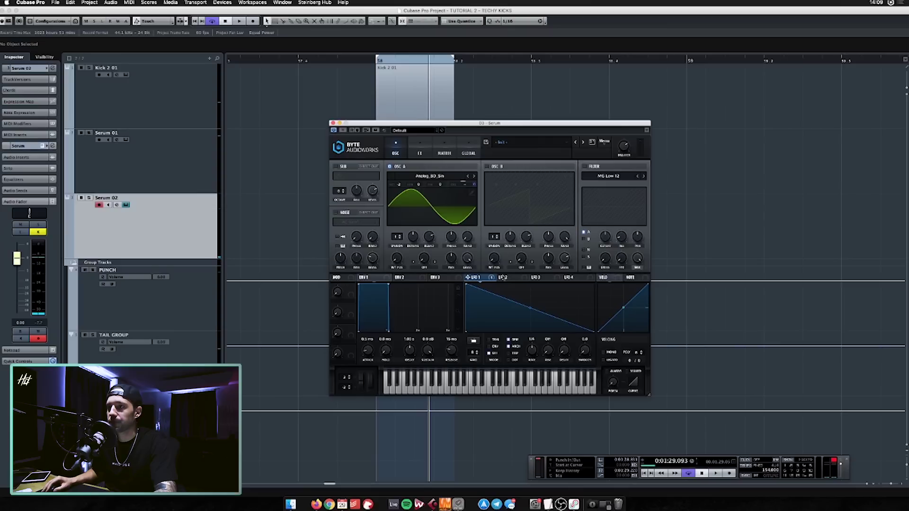
left_click_drag(528, 315, 524, 326)
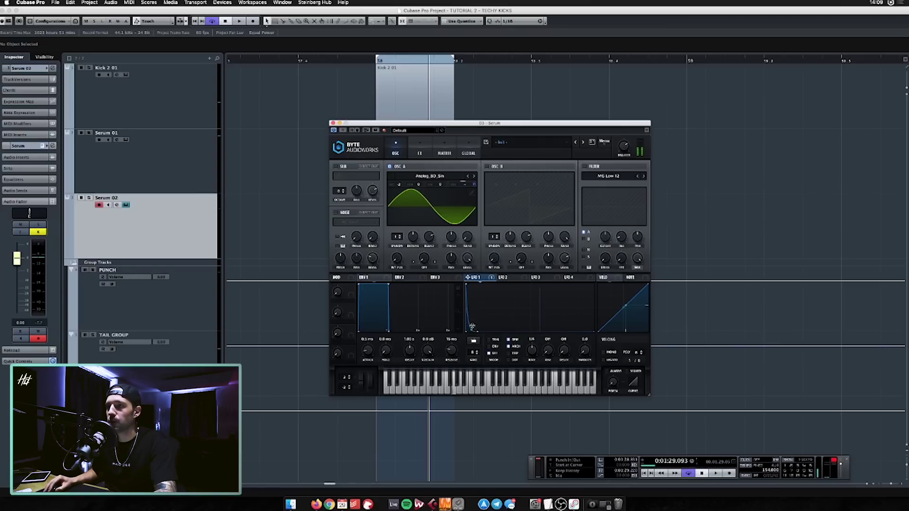
left_click(444, 150)
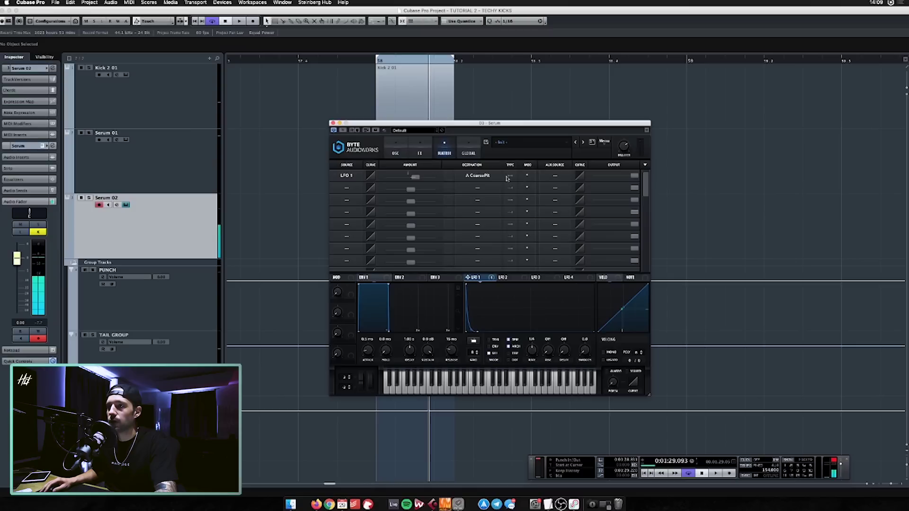
left_click_drag(414, 178, 414, 168)
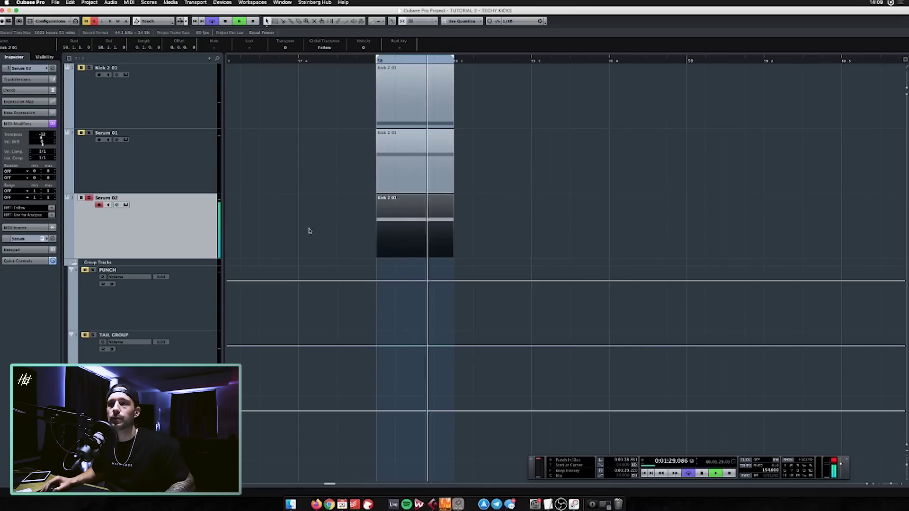
Step: Insert FabFilter Pro-Q 3 in the first insert slot of the Serum 02 channel
left_click(116, 205)
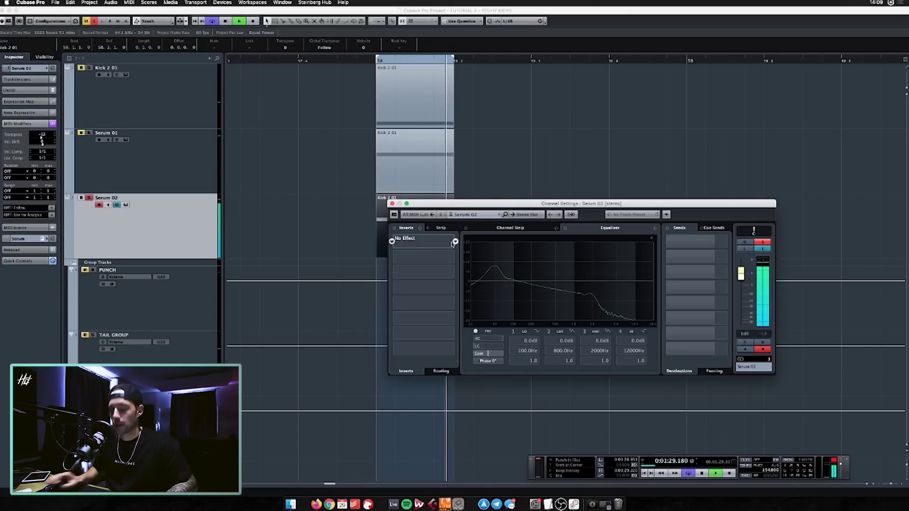
left_click(424, 242)
type("ro-q")
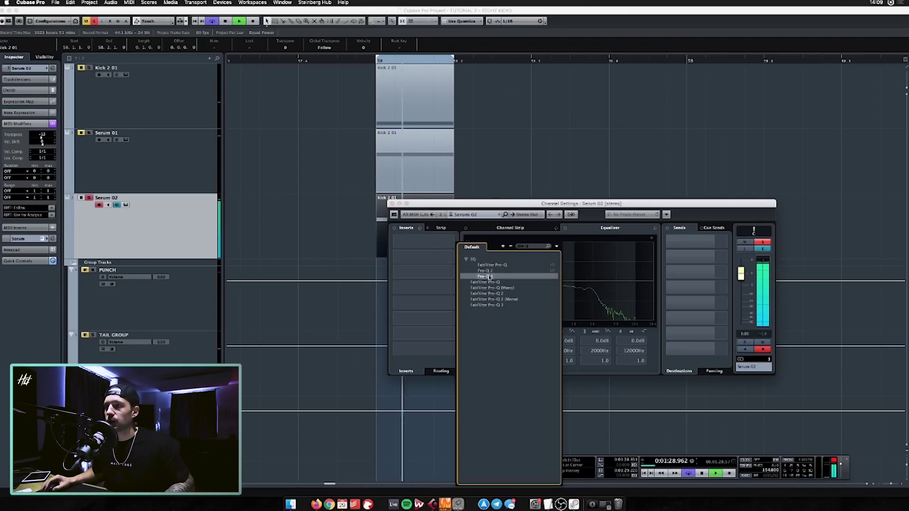
key("Return")
left_click_drag(493, 229, 570, 218)
Step: Insert iZotope Trash 2 in the second insert slot of the Serum 02 channel
left_click(458, 257)
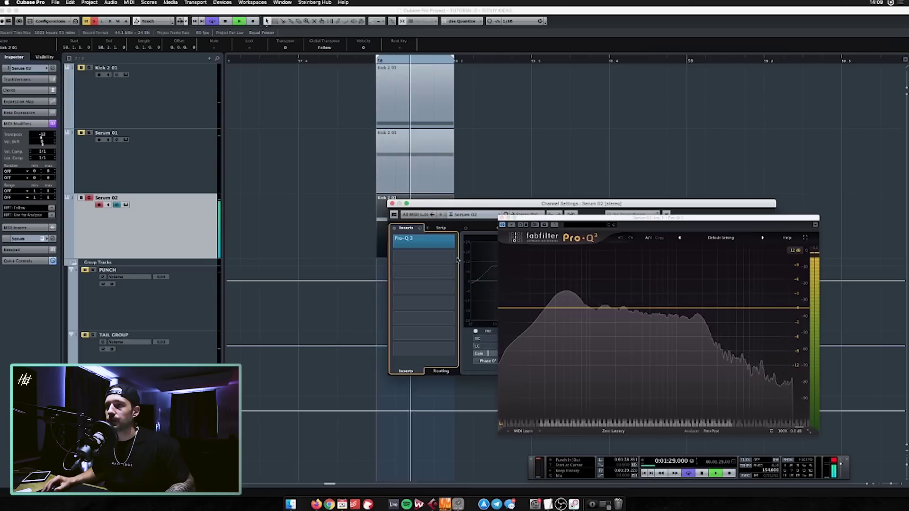
left_click(453, 258)
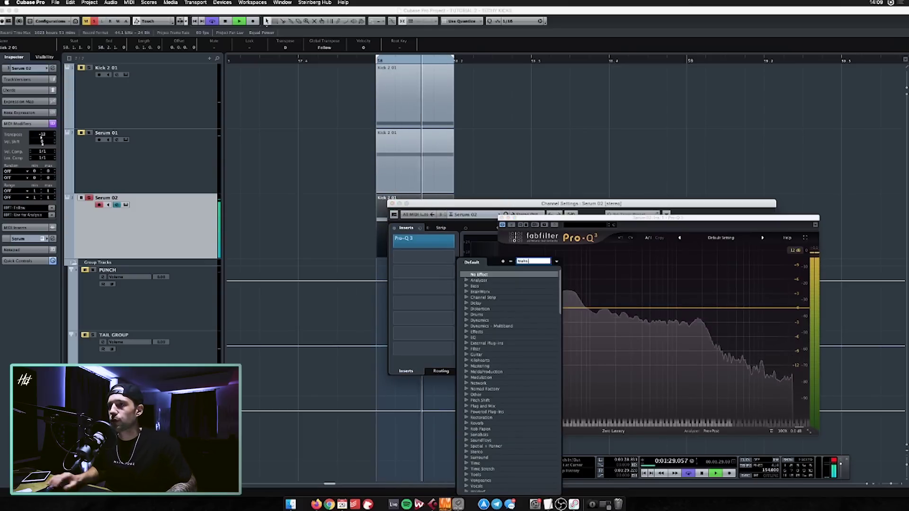
left_click(503, 261)
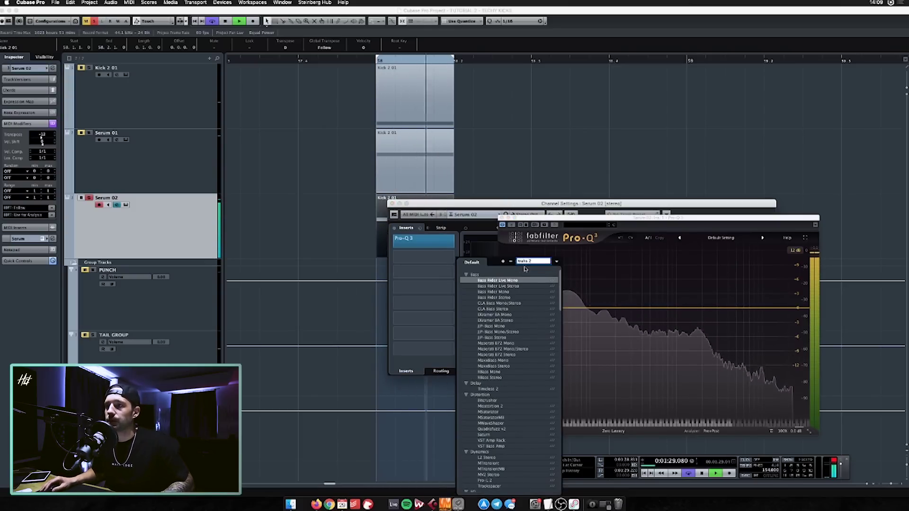
type("trash 2")
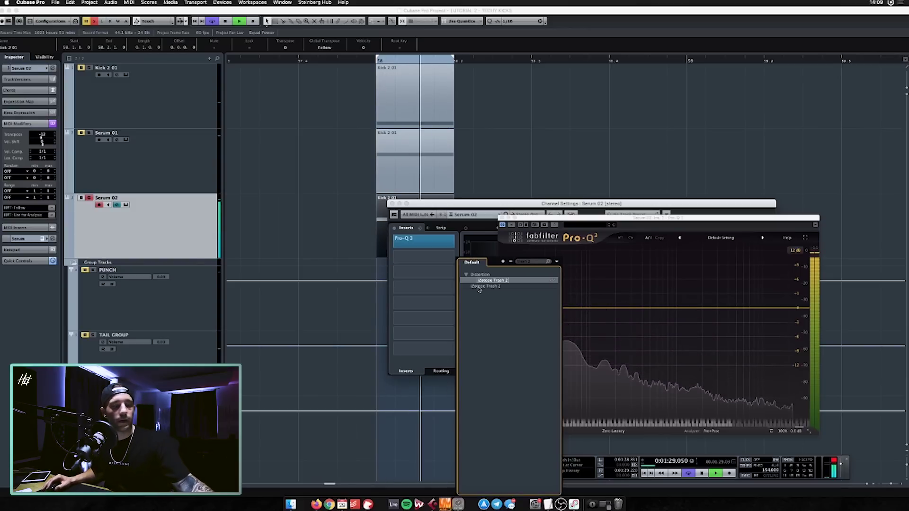
left_click(486, 287)
left_click_drag(662, 239, 651, 233)
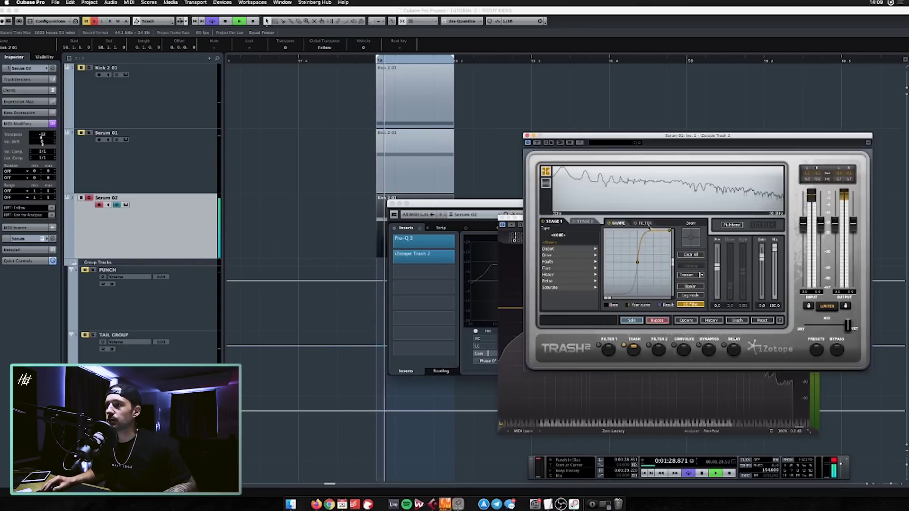
Step: Set Trash 2's Stage 1 distortion to Clip Control from the Distort category and close the plug-in window
left_click(554, 248)
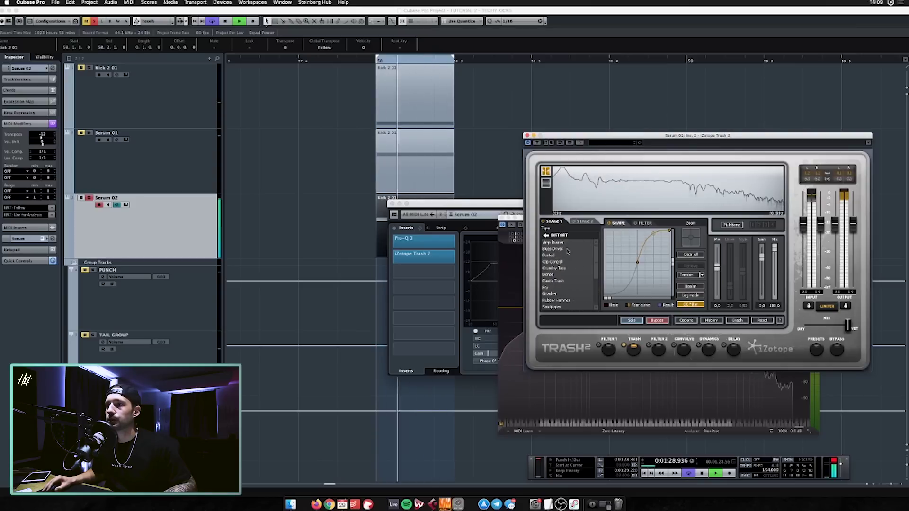
left_click(553, 262)
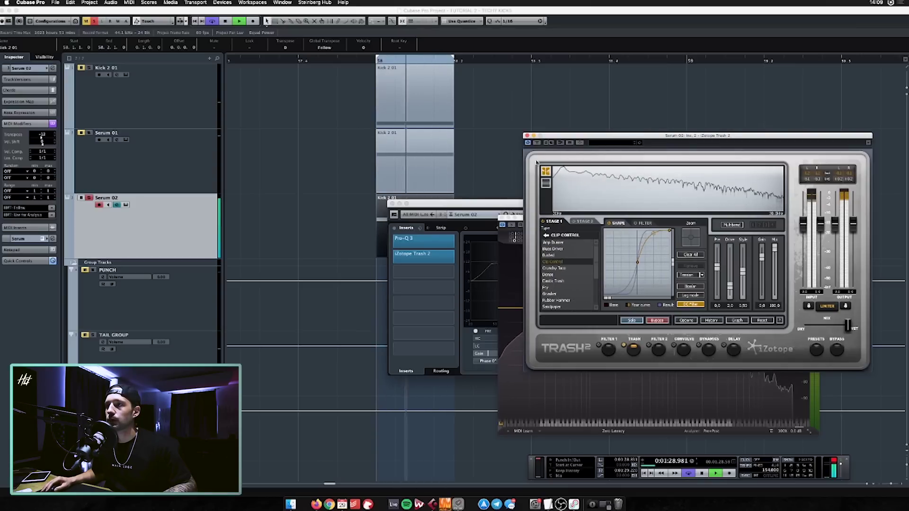
left_click(527, 136)
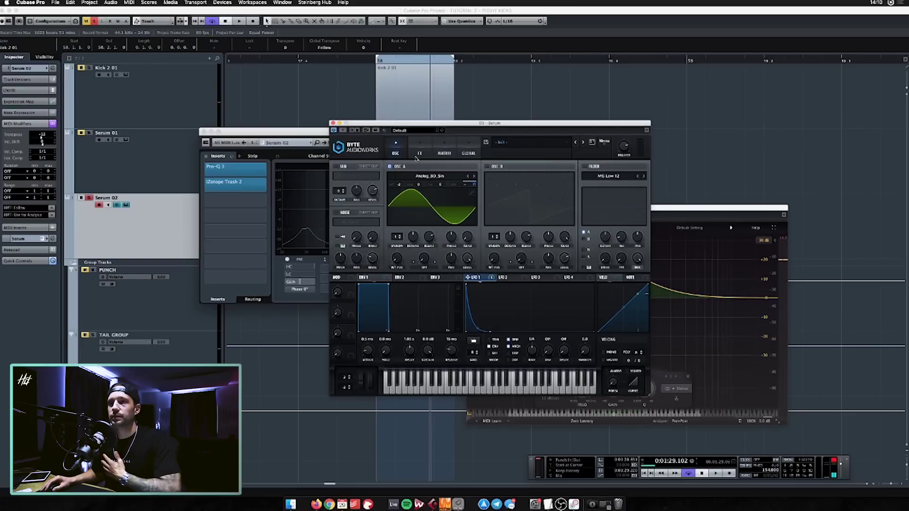
Step: Enable Serum's Tube distortion effect and start playback to audition it
left_click(419, 147)
left_click(337, 179)
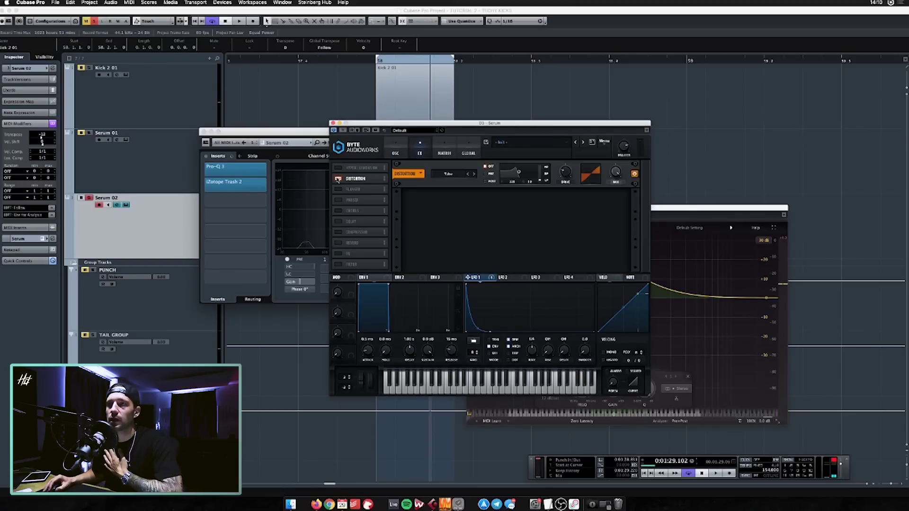
key("space")
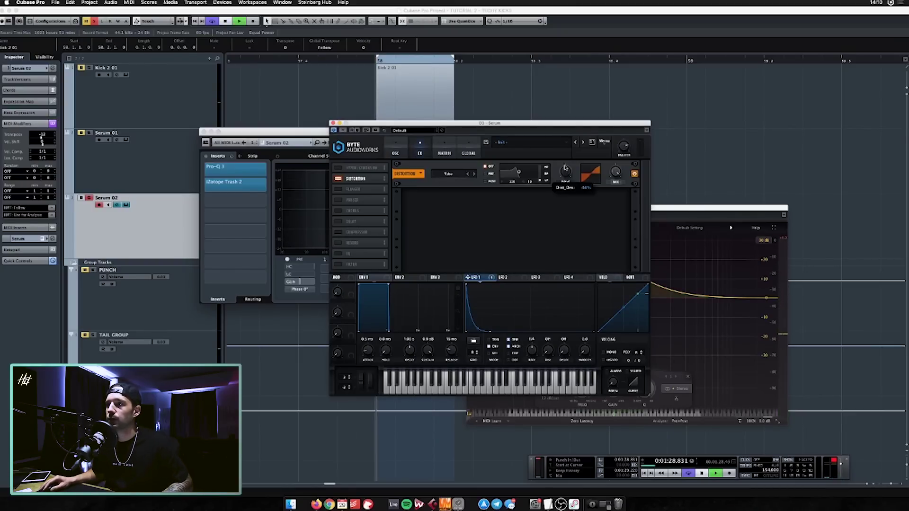
Step: In Pro-Q 3, add a bell cut on the low-frequency peak and a second strong midrange boost beside the existing one
left_click(672, 223)
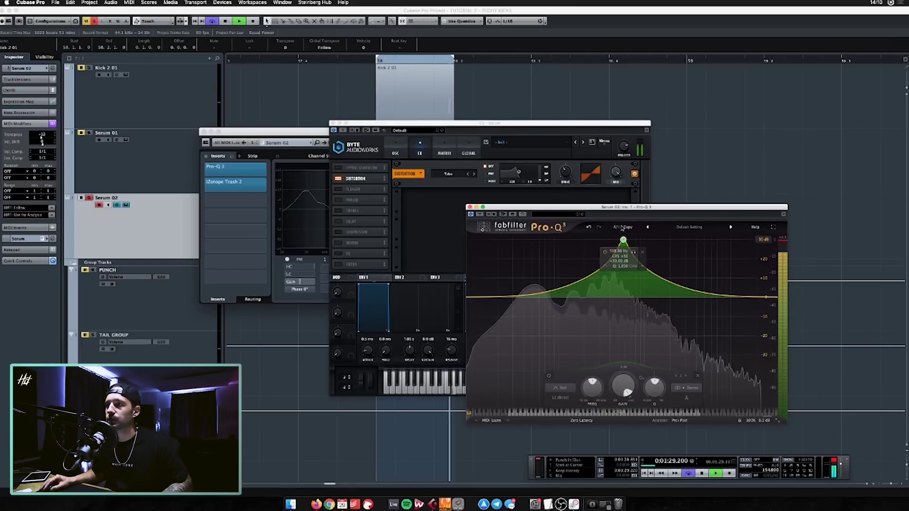
left_click_drag(530, 295, 532, 335)
left_click_drag(560, 303, 645, 251)
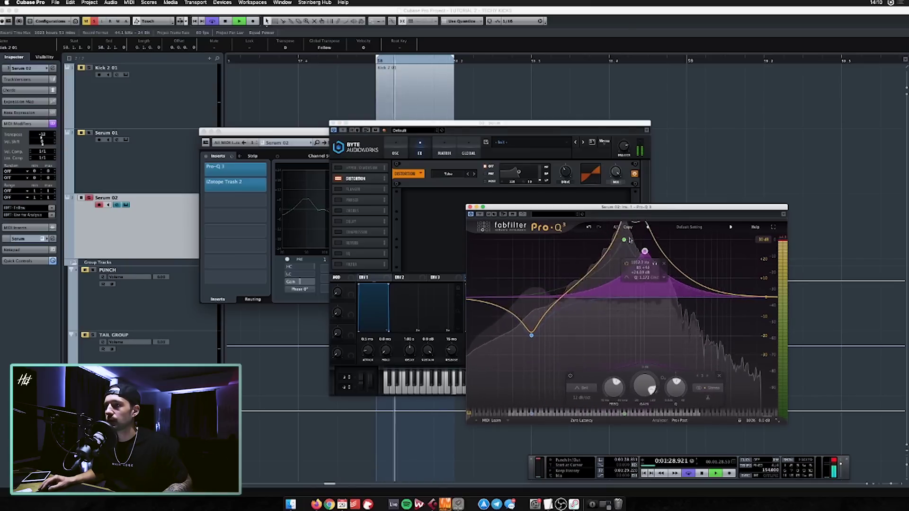
left_click(624, 239)
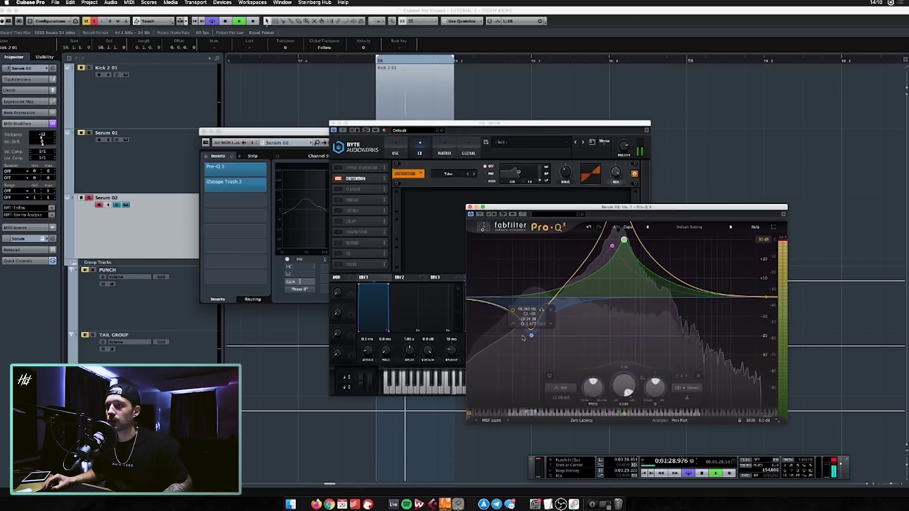
Step: Reduce the low bell's cut to about -5 dB near 45 Hz and add a cut of about 11 dB near 108 Hz
left_click_drag(531, 334, 527, 304)
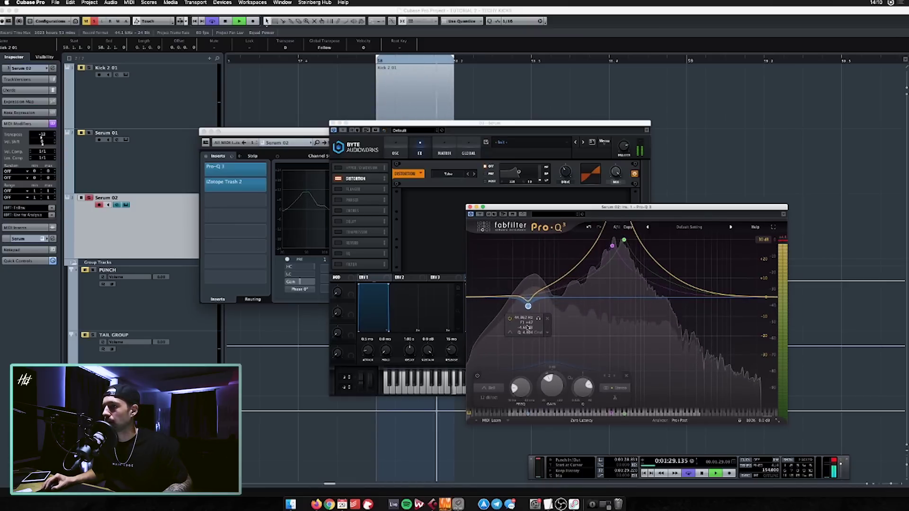
double_click(563, 316)
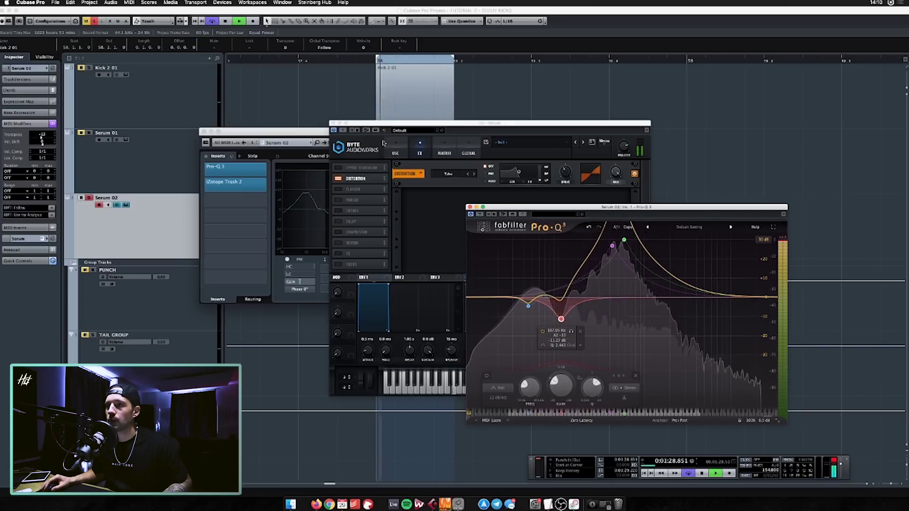
Step: Switch Serum's LFO 1 rate from tempo sync to Hz and move the 108 Hz EQ band up to boost the midrange peak
left_click(397, 150)
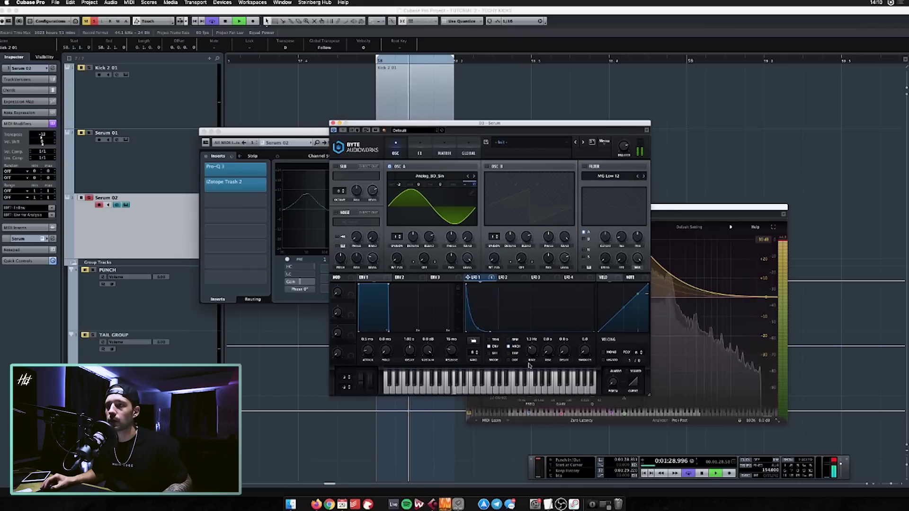
left_click(684, 210)
left_click_drag(561, 321, 628, 278)
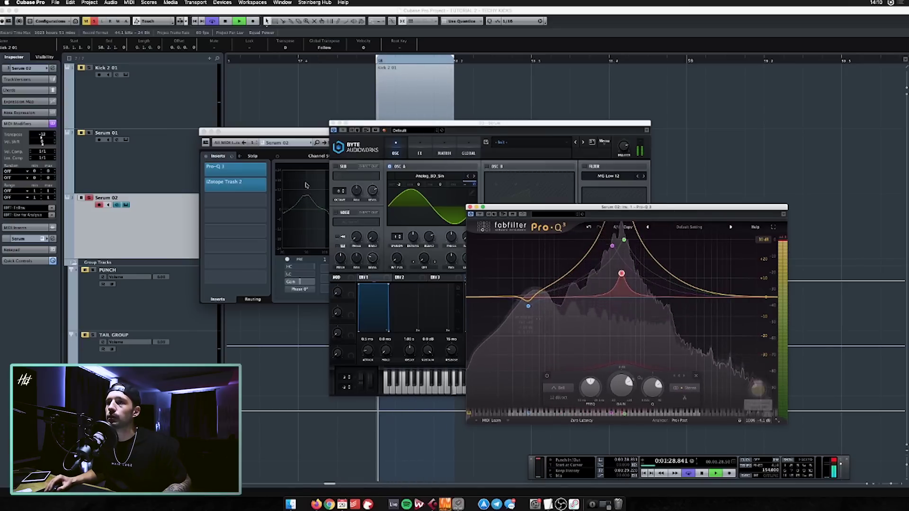
Step: Increase the drive of Serum's Tube distortion effect
left_click(257, 211)
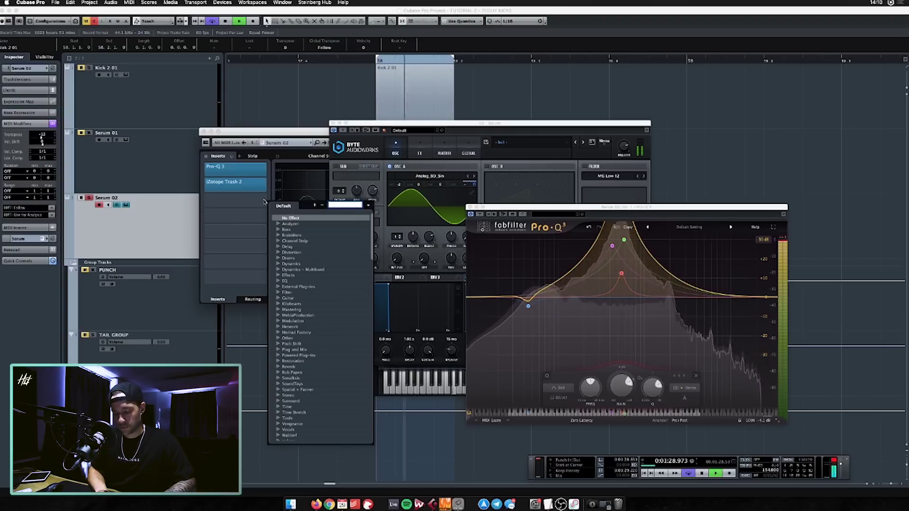
left_click(384, 141)
left_click(420, 149)
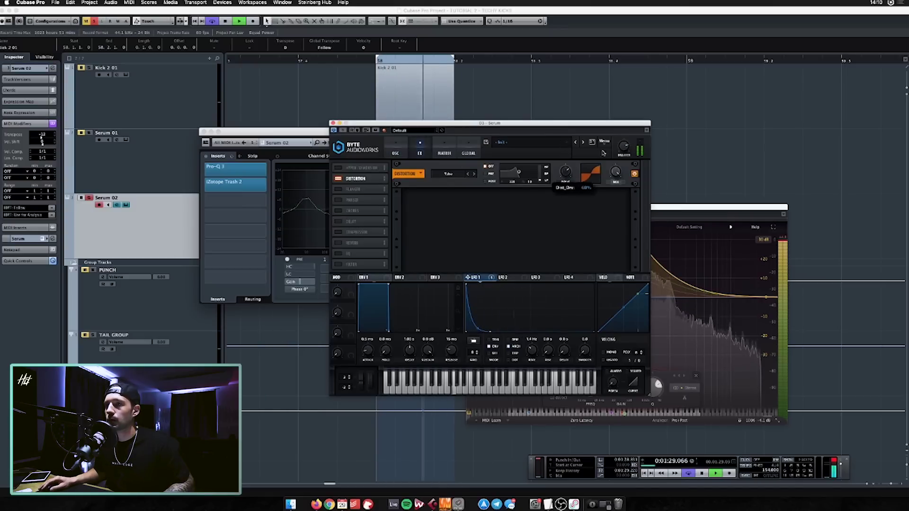
Step: Insert the Oxford Inflator in the third insert slot of the Serum 02 channel
left_click_drag(256, 138, 86, 179)
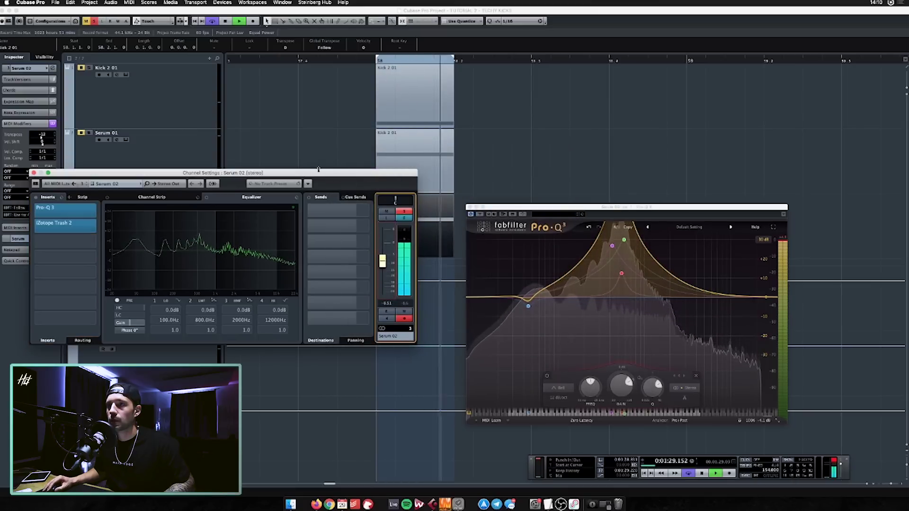
left_click_drag(190, 172, 324, 163)
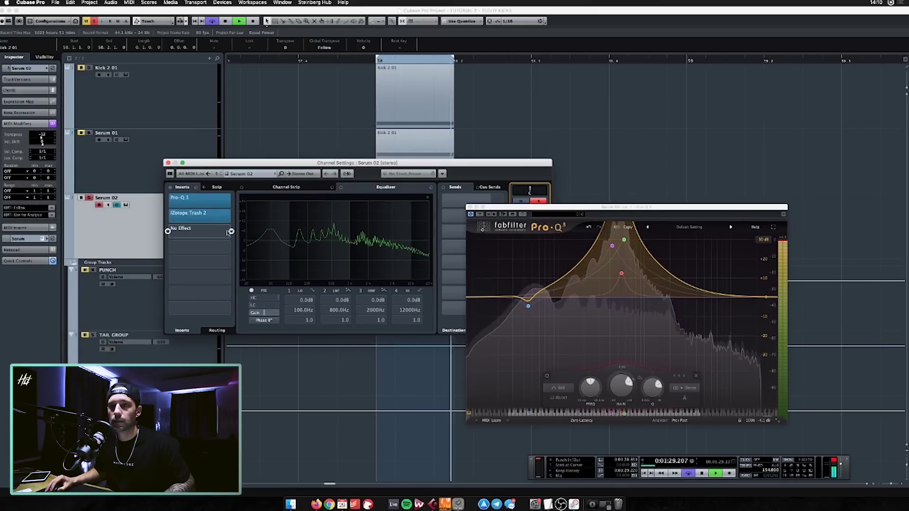
left_click(228, 233)
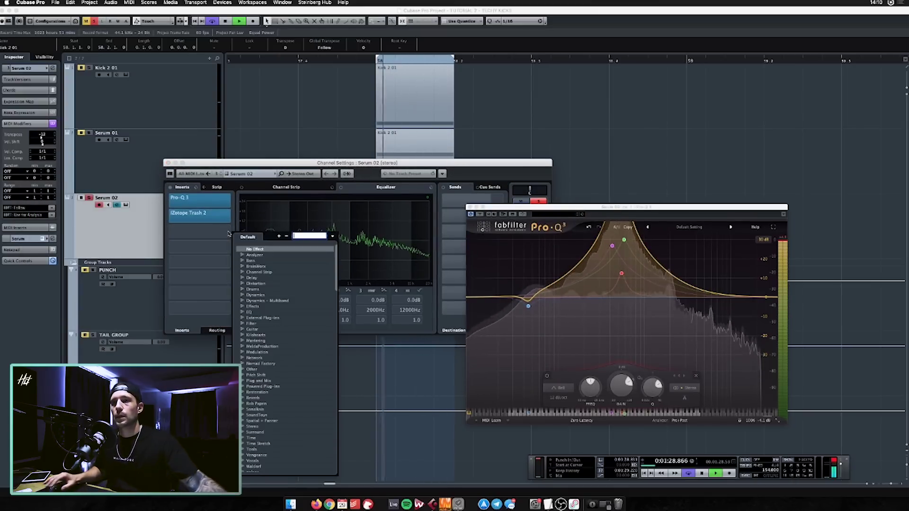
left_click(228, 232)
left_click(228, 232)
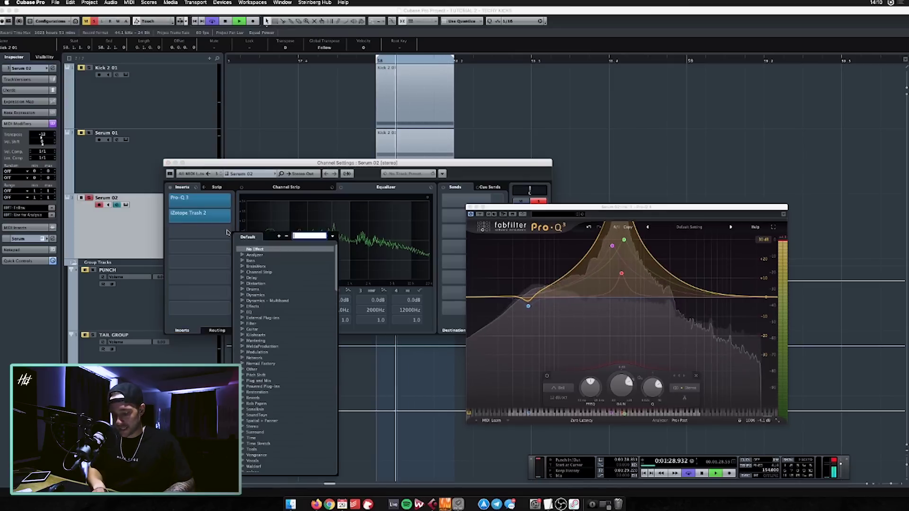
type("i")
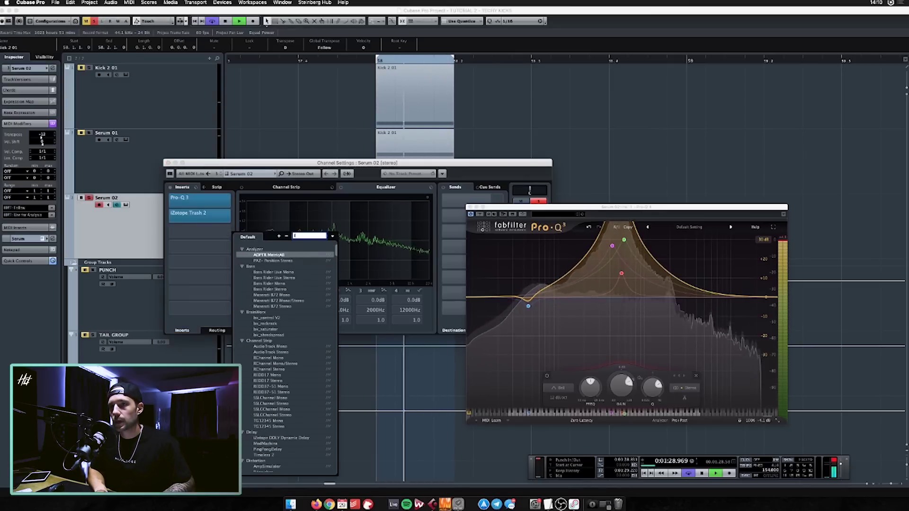
key("BackSpace")
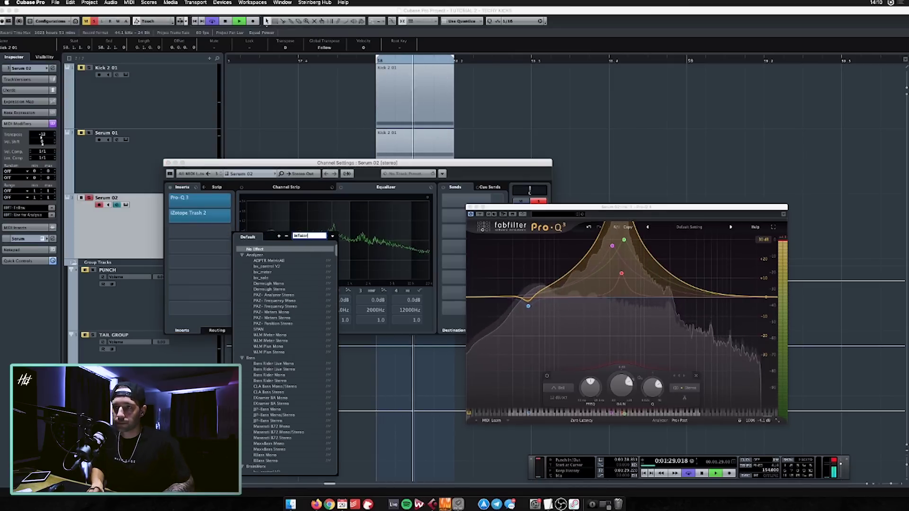
type("inflator")
key("Return")
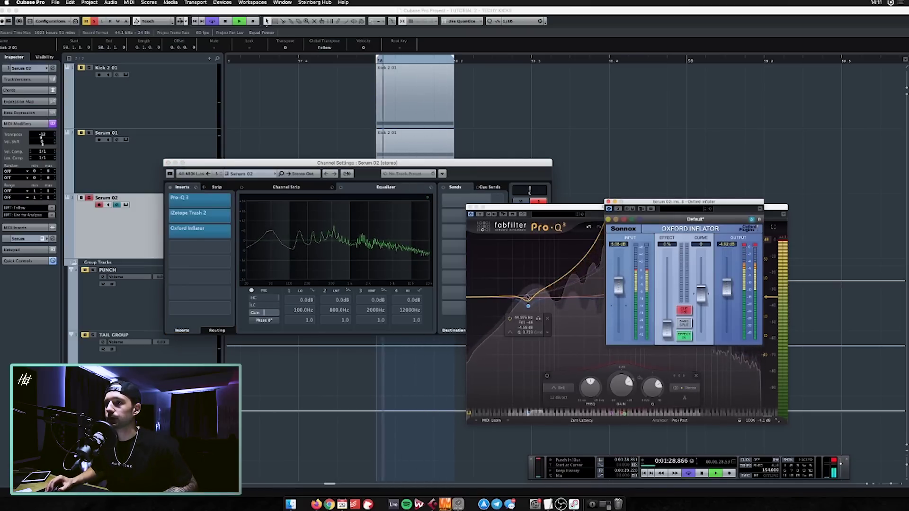
Step: Add a Pro-Q 3 bell boost of about 26 dB near 49 Hz
left_click(527, 297)
double_click(536, 262)
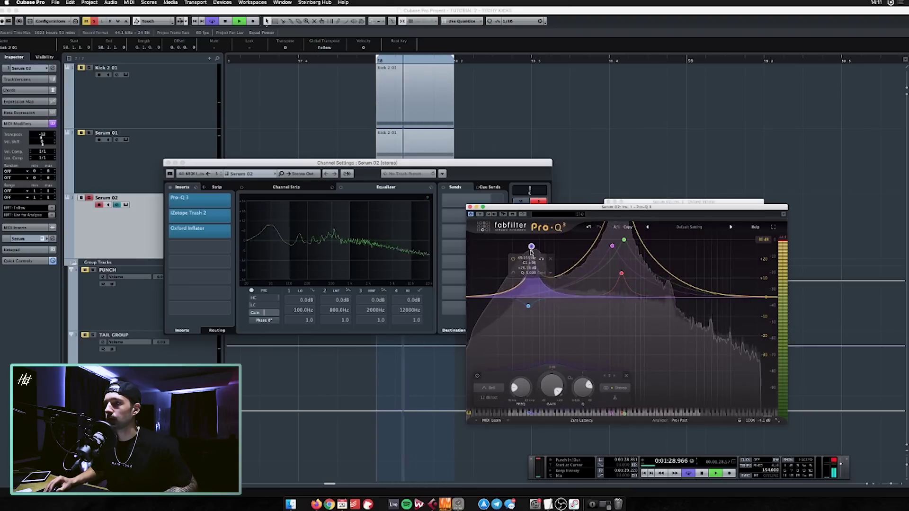
Step: Fine-tune the Q of the 49 Hz Pro-Q 3 bell and move the EQ window to uncover the Inflator's output meters
scroll(531, 249, "down", 3)
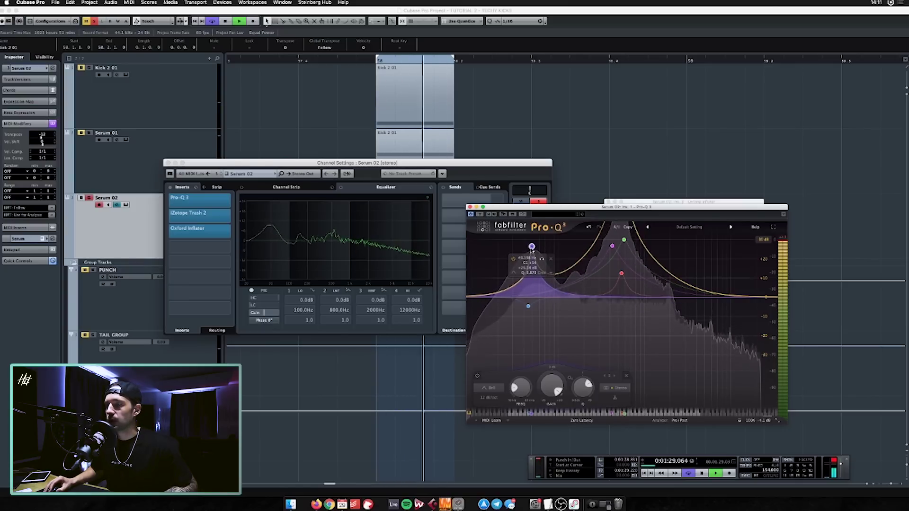
left_click_drag(585, 209, 536, 209)
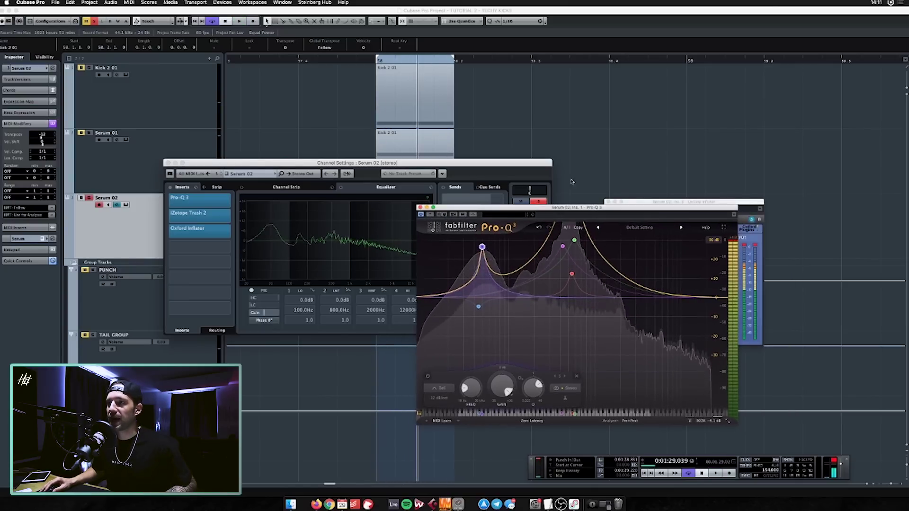
left_click(577, 168)
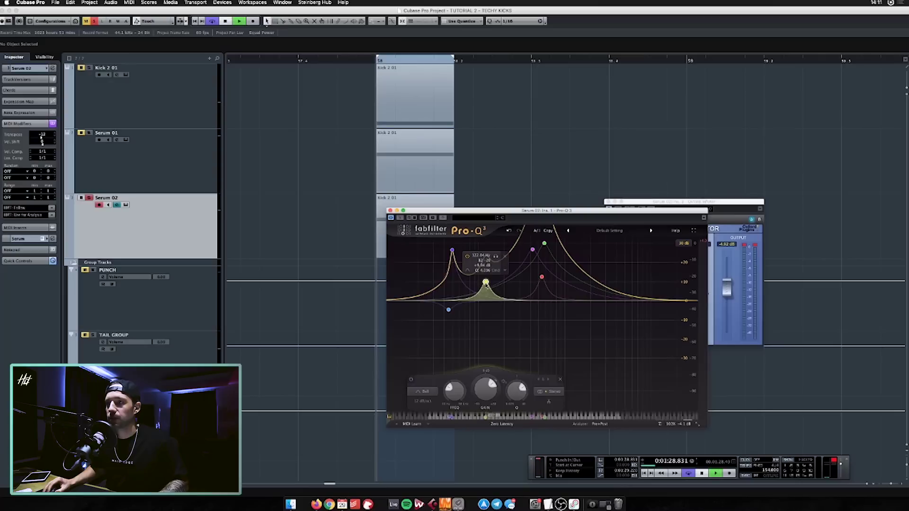
Step: Sweep extra Pro-Q 3 bells during playback and keep two low-mid boosts between the 49 Hz bell and the midrange peak
key("space")
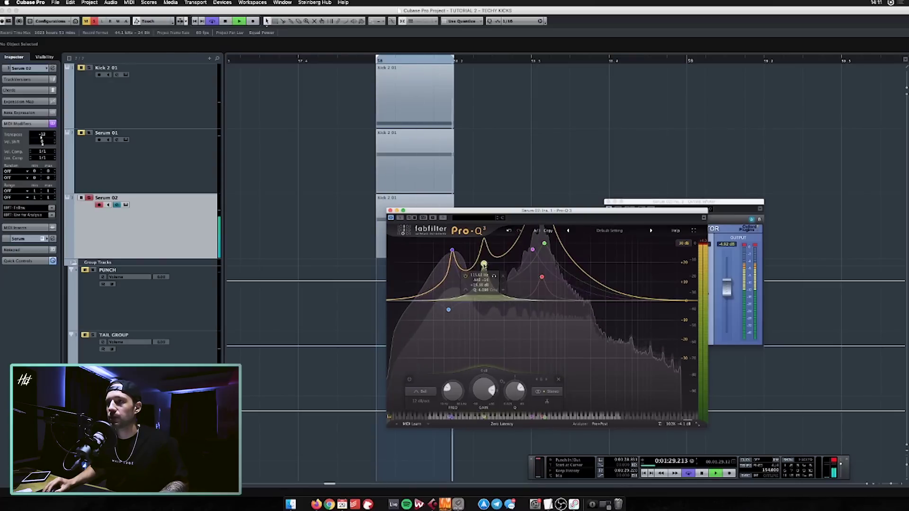
left_click_drag(486, 283, 491, 278)
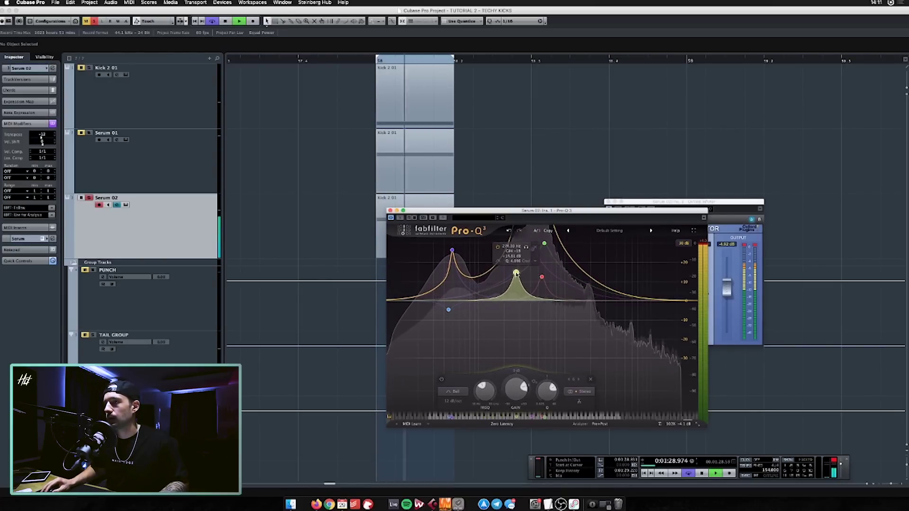
left_click_drag(526, 261, 482, 284)
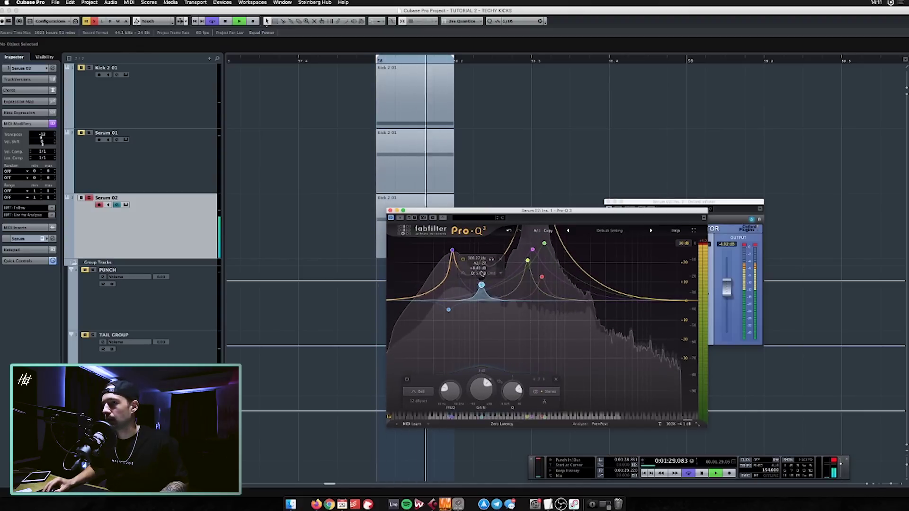
left_click_drag(474, 241, 490, 239)
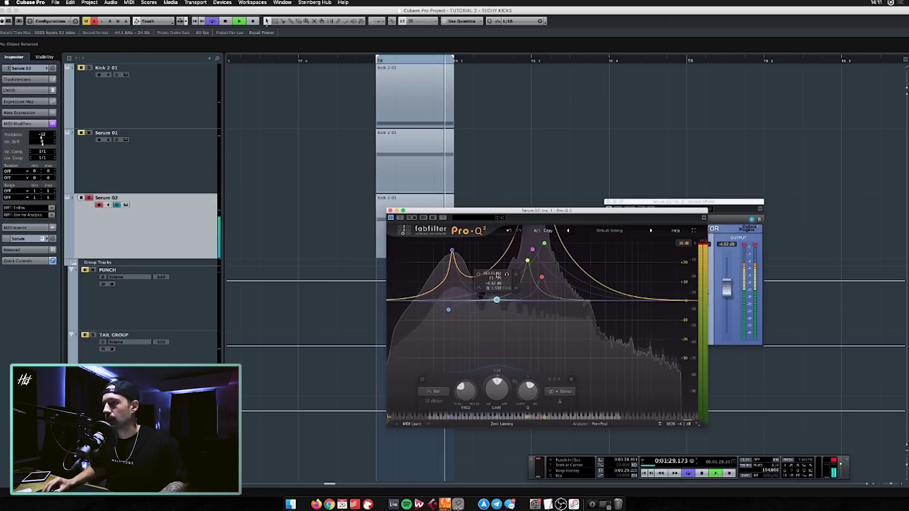
mouse_move(491, 257)
left_mouse_down()
mouse_move(482, 233)
mouse_move(494, 250)
left_mouse_up()
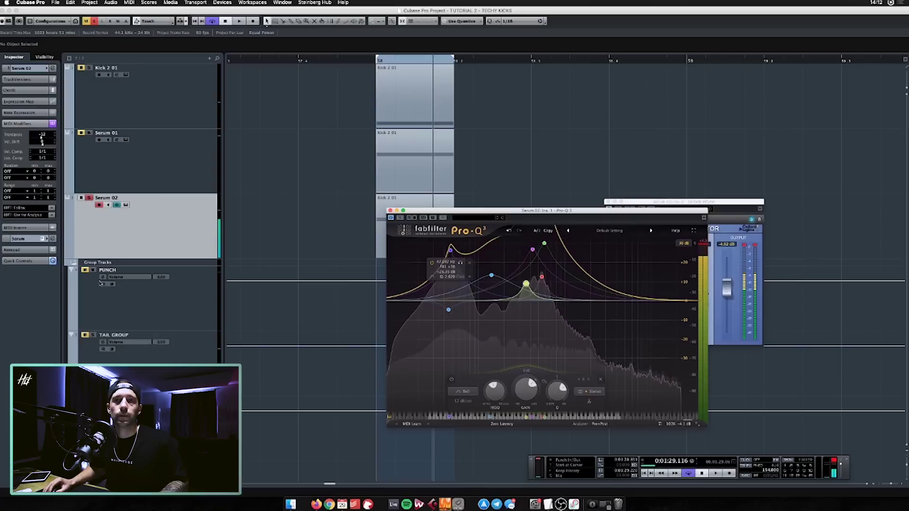
Step: Insert ShaperBox 2 in the third insert slot of Serum 02, between iZotope Trash 2 and Oxford Inflator
key("e")
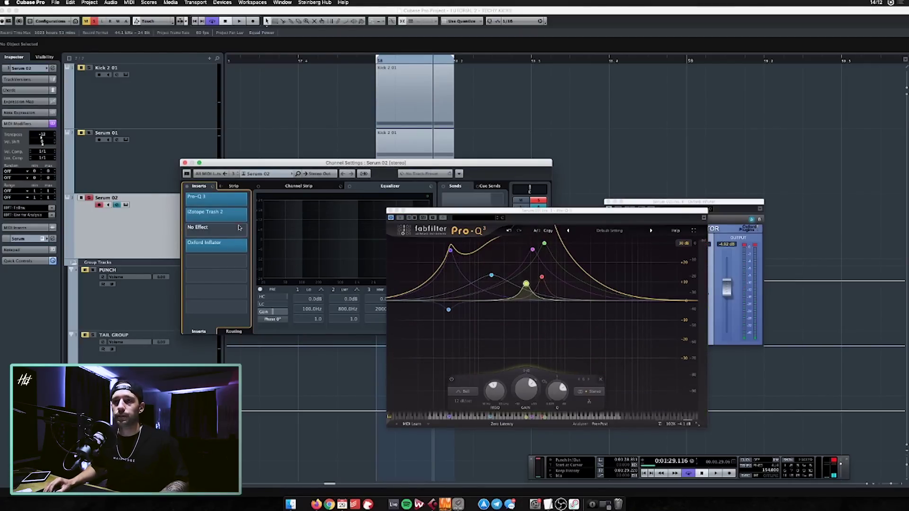
left_click(239, 229)
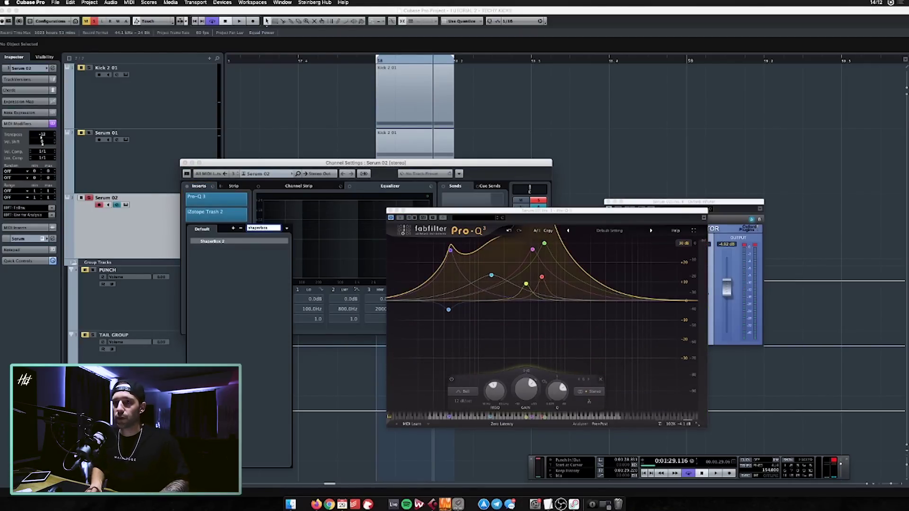
key("Return")
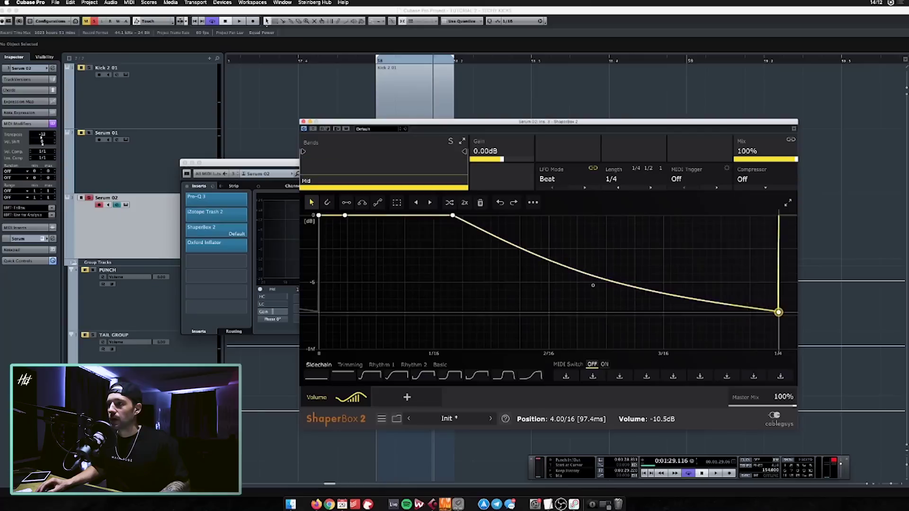
Step: Lower the end point of ShaperBox 2's volume curve and bend its falling segment outward so the drop comes late
key("space")
left_click_drag(778, 312, 779, 323)
left_click_drag(593, 285, 750, 234)
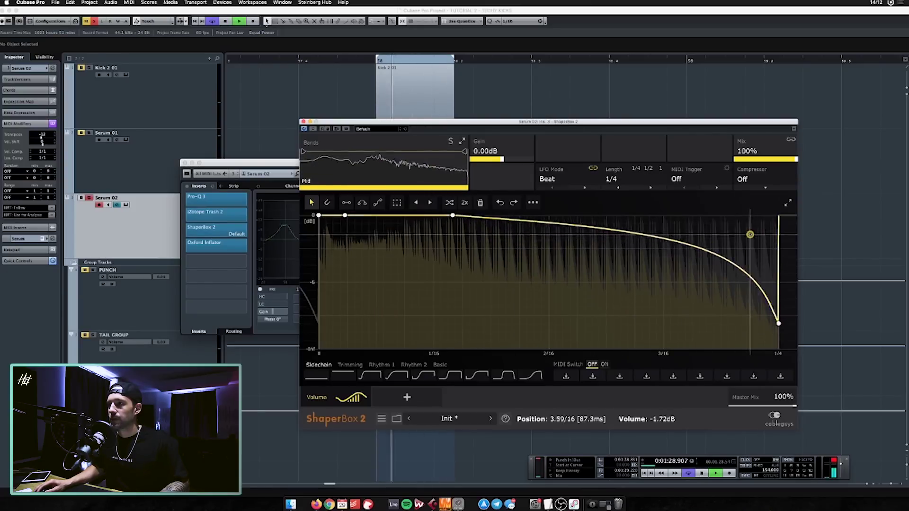
Step: Split off a low band in ShaperBox 2 and move iZotope Trash 2 below it in the insert chain
left_click_drag(464, 151, 454, 152)
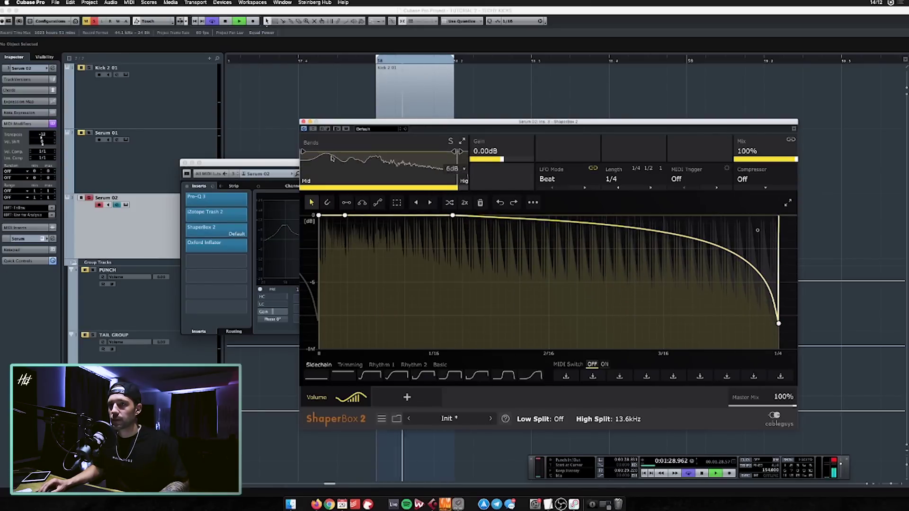
left_click_drag(302, 151, 345, 153)
key("space")
mouse_move(218, 229)
left_mouse_down()
mouse_move(229, 208)
mouse_move(231, 248)
mouse_move(238, 244)
left_mouse_up()
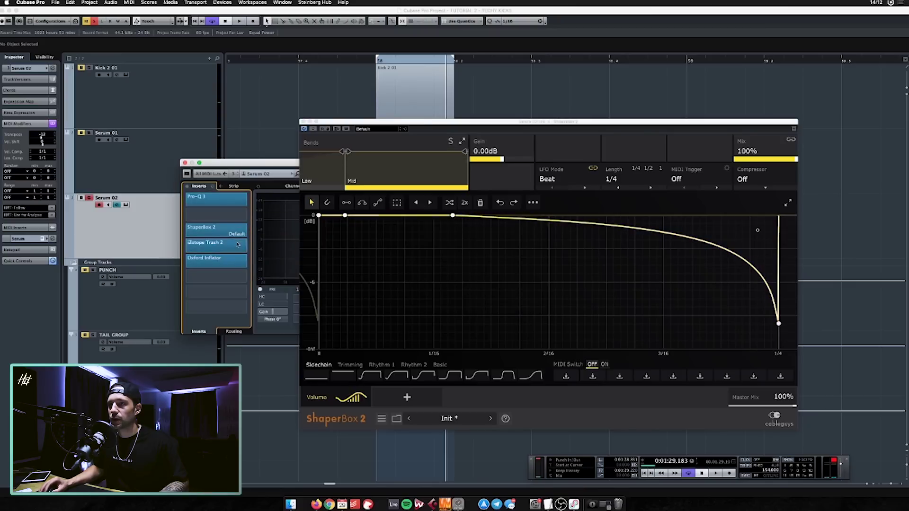
Step: Reshape ShaperBox 2's Mid volume curve into an earlier, deeper fade with a point near 1.14/16 at -1.89 dB, and play it back
left_click_drag(560, 226, 550, 240)
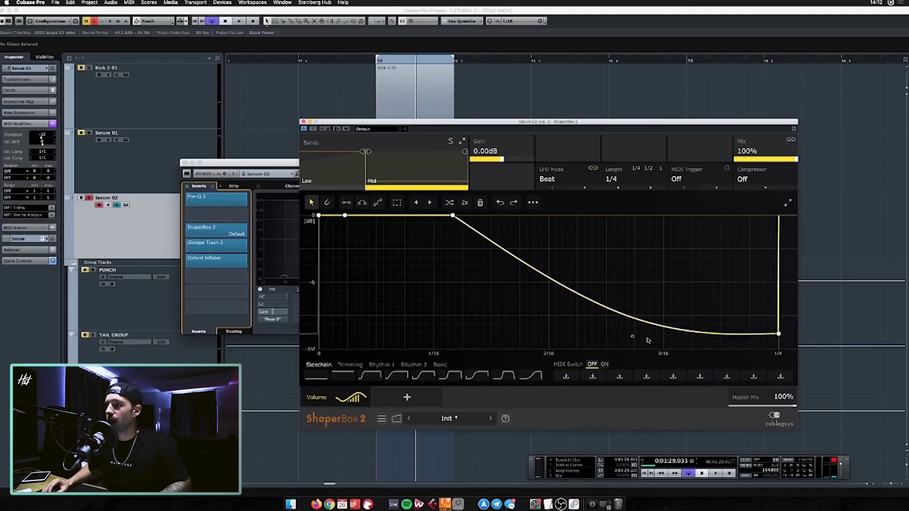
left_click_drag(633, 336, 633, 343)
left_click_drag(454, 216, 412, 218)
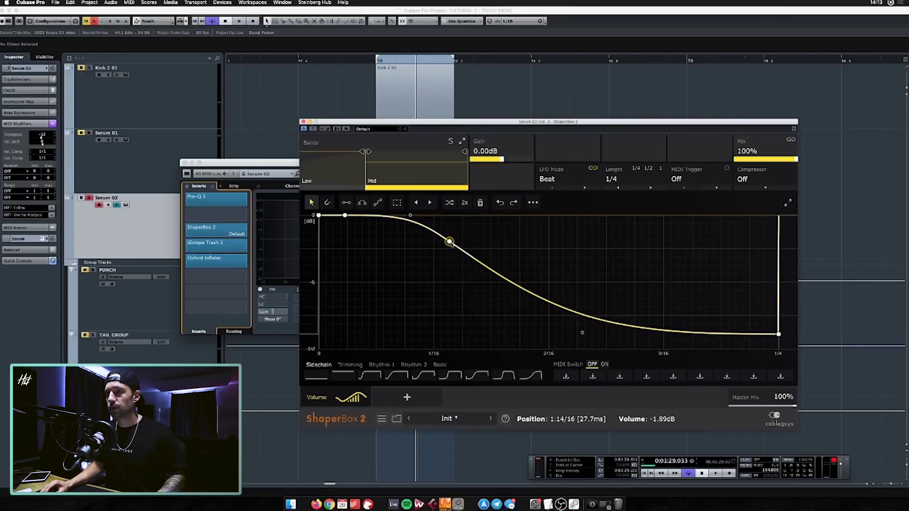
key("space")
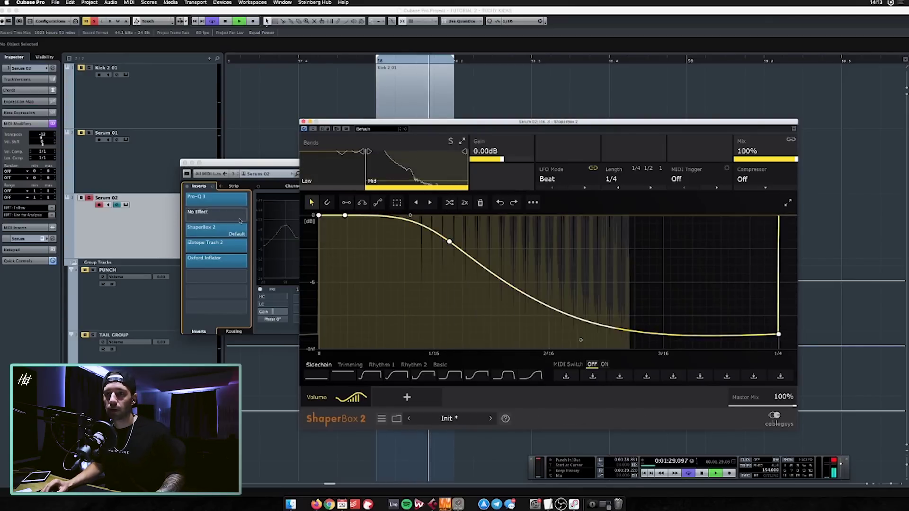
Step: Insert a second Pro-Q 3 in the empty second slot and add a narrow midrange bell boost of about 10 dB
left_click(237, 210)
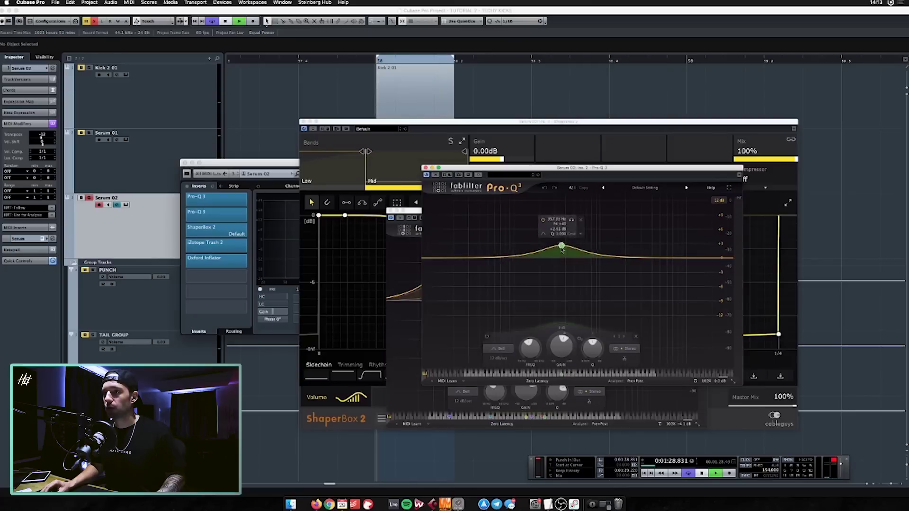
key("space")
left_click_drag(562, 251, 493, 225)
left_click_drag(487, 260, 572, 225)
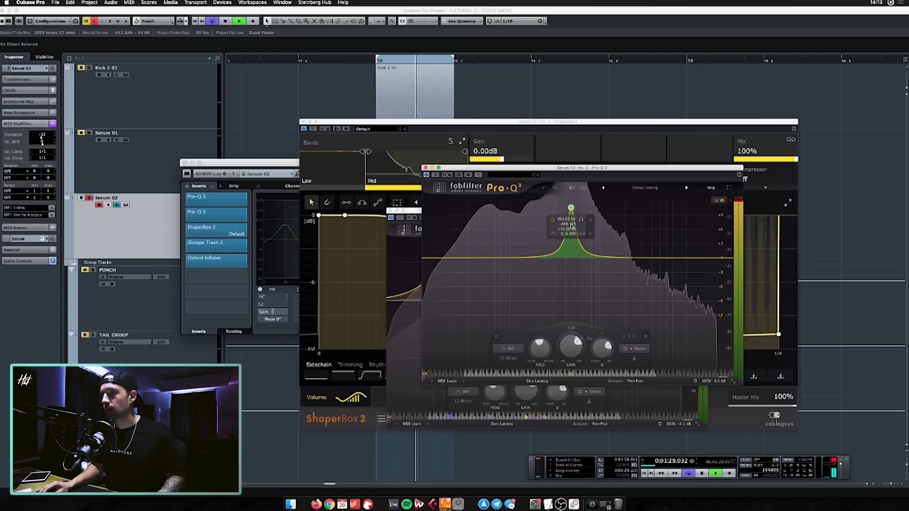
Step: Stack another narrow bell of about 10 dB on the second Pro-Q 3's midrange boost and add a wider low-end boost
left_click(517, 255)
left_click_drag(512, 231, 495, 236)
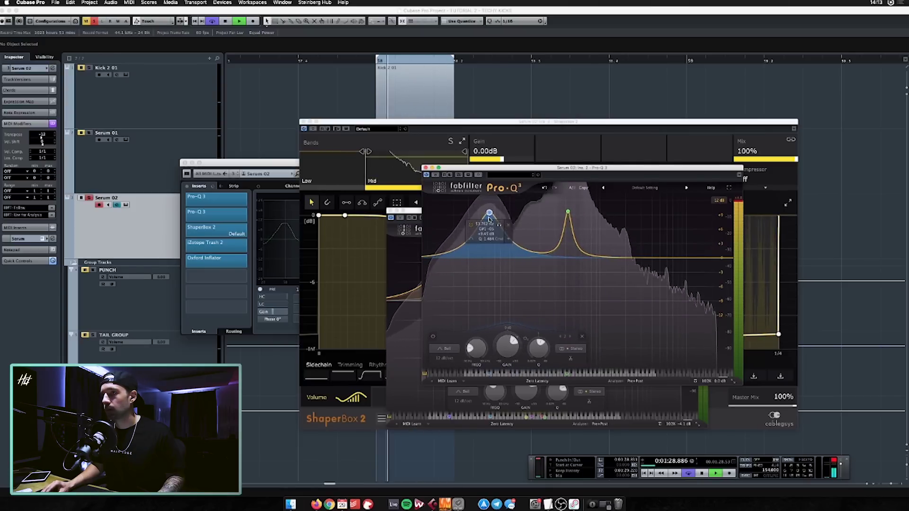
left_click_drag(490, 286, 568, 219)
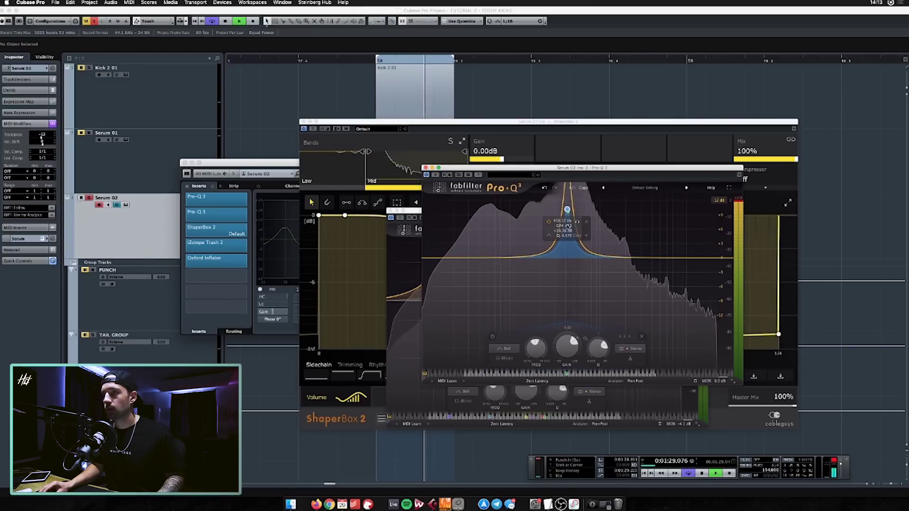
left_click_drag(513, 260, 502, 280)
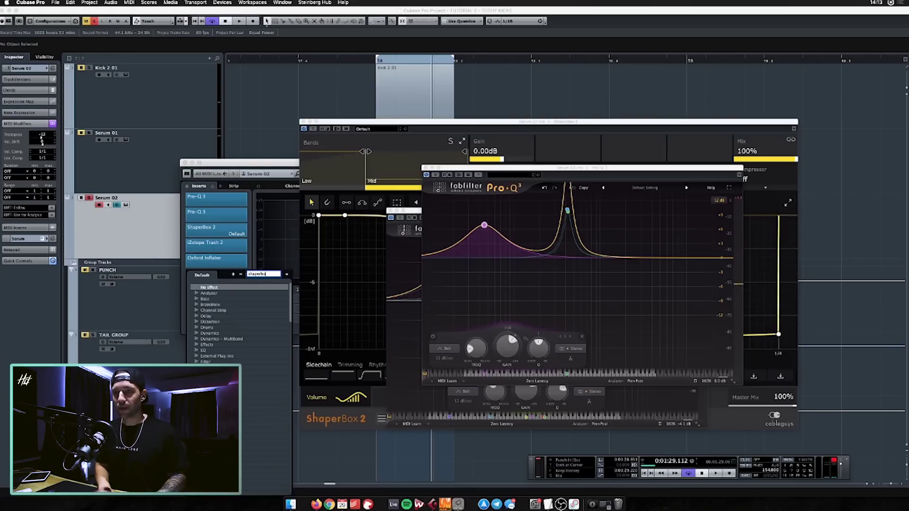
Step: Insert another ShaperBox in the sixth slot of Serum 02, below Oxford Inflator
type("x")
left_click(230, 286)
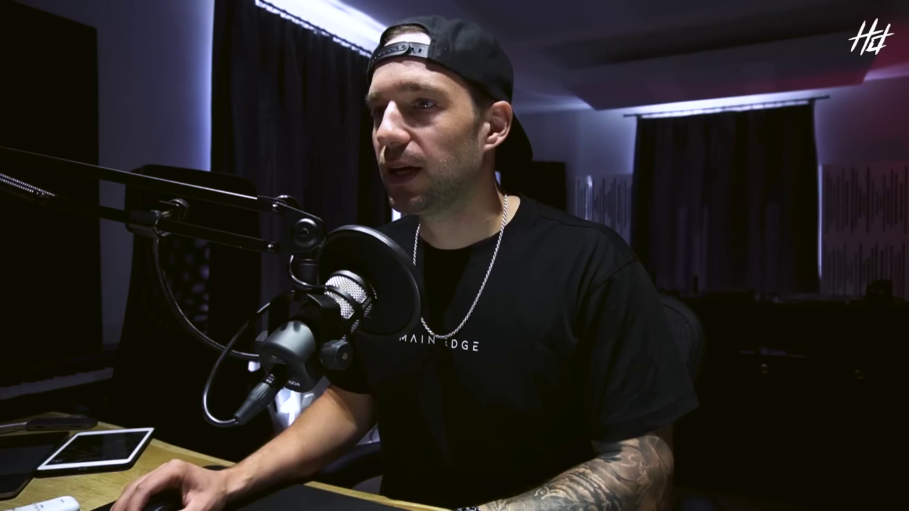
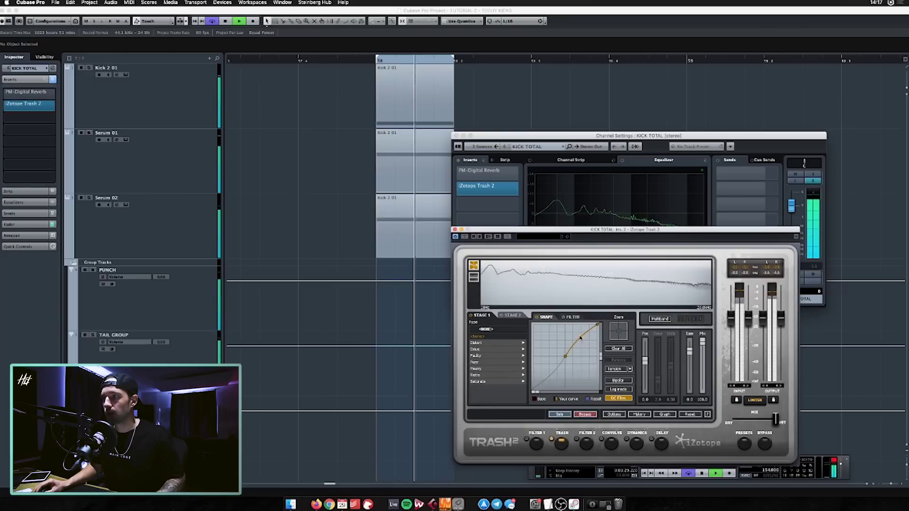
Step: Move iZotope Trash 2 to the third insert slot of KICK TOTAL and open the PM-Digital Reverb insert
key("space")
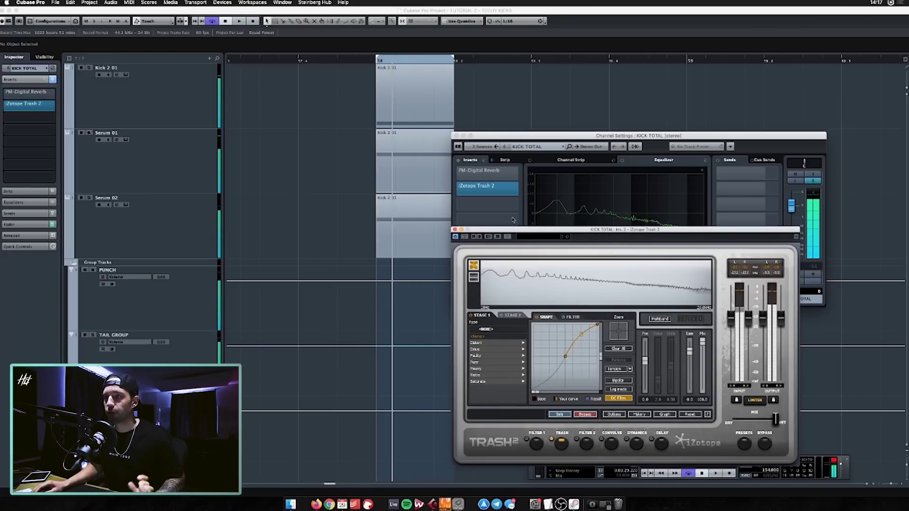
left_click_drag(512, 192, 513, 207)
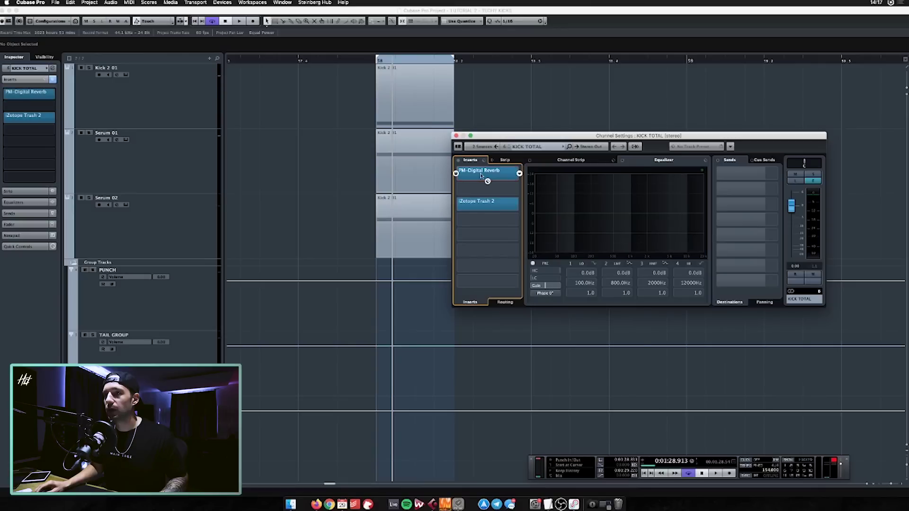
left_click(471, 170)
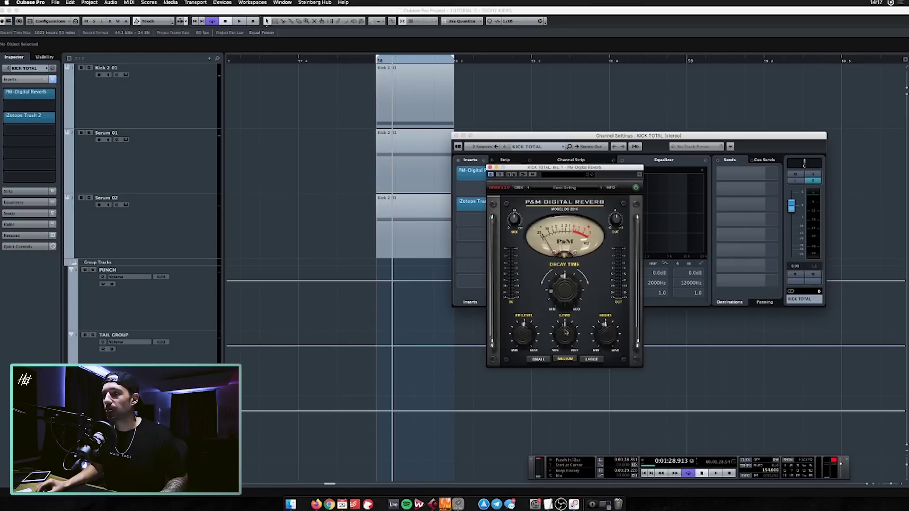
Step: Play the full kick through the PM-Digital Reverb while adjusting its mix amount
left_click_drag(574, 173, 541, 194)
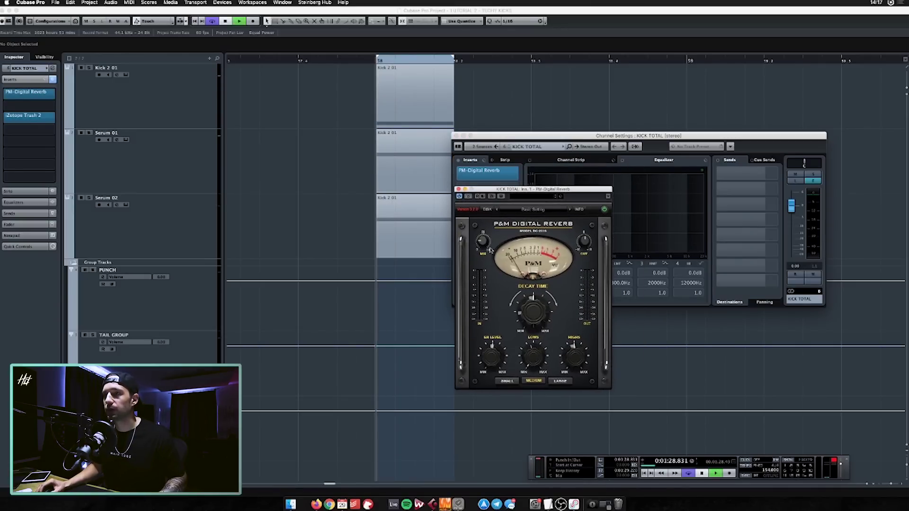
key("space")
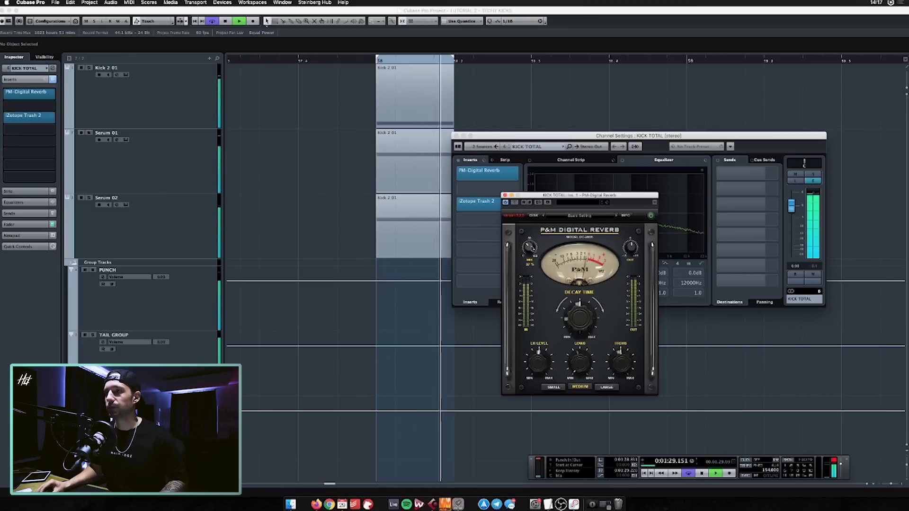
key("space")
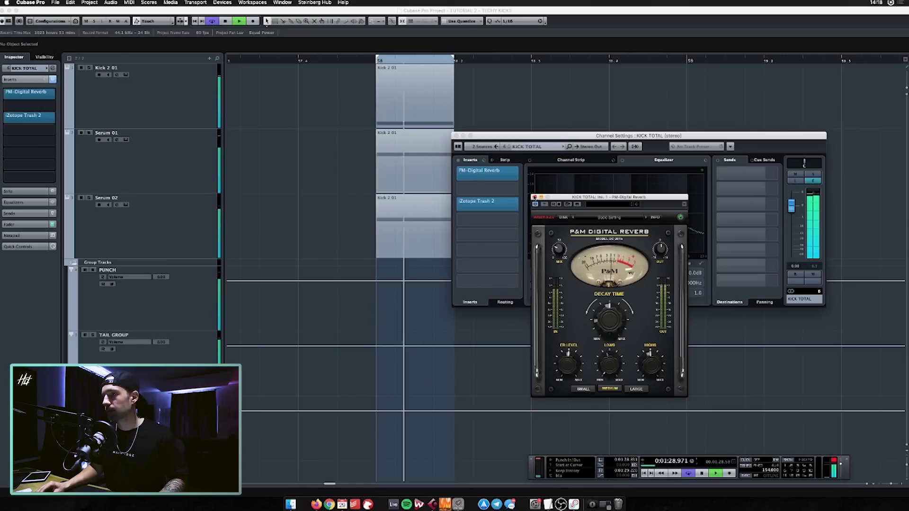
Step: Insert LFOTool in the seventh slot of KICK TOTAL and play the kick with its waveform display in clear view
left_click(456, 200)
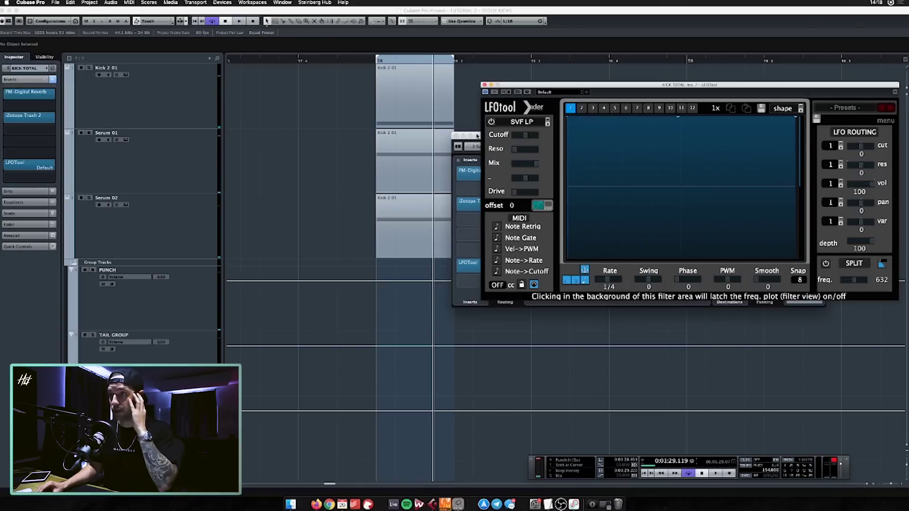
left_click_drag(478, 136, 307, 284)
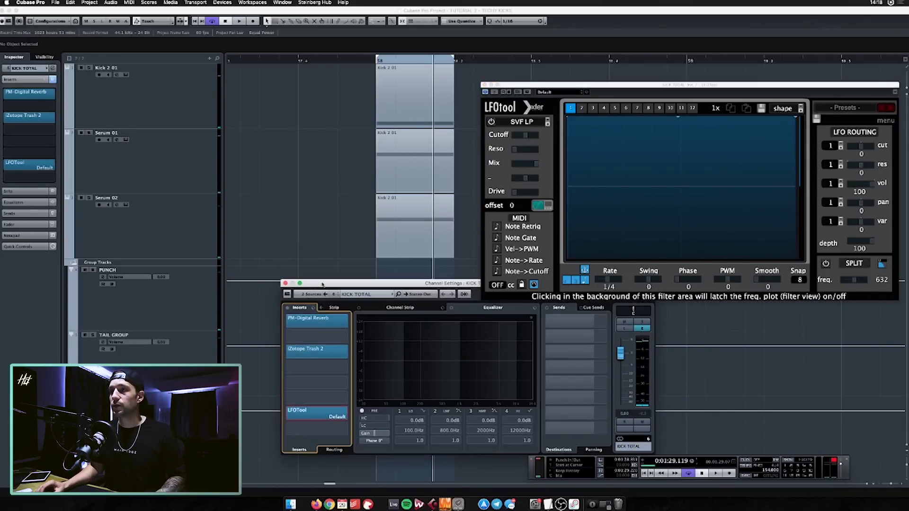
key("space")
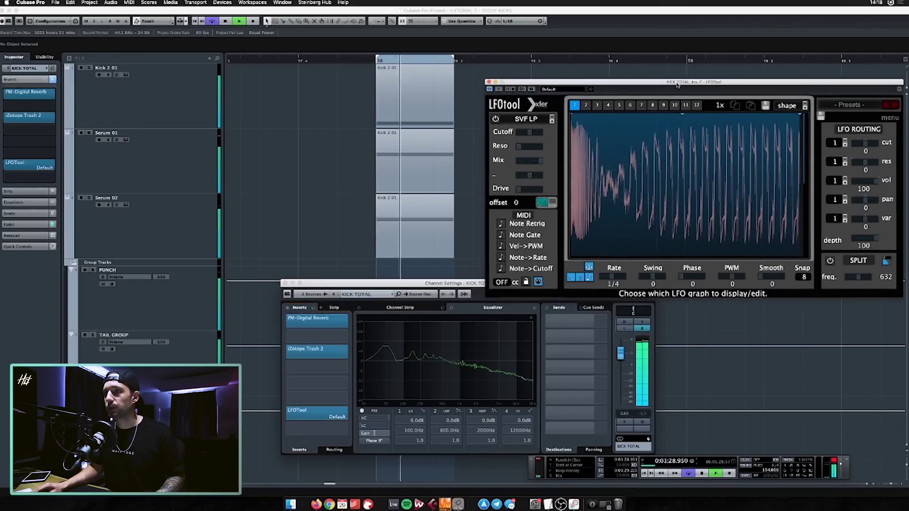
left_click_drag(663, 85, 675, 77)
Step: Zoom the arrangement in on the kick clips and select the TAIL GROUP track
left_click(397, 161)
key("h")
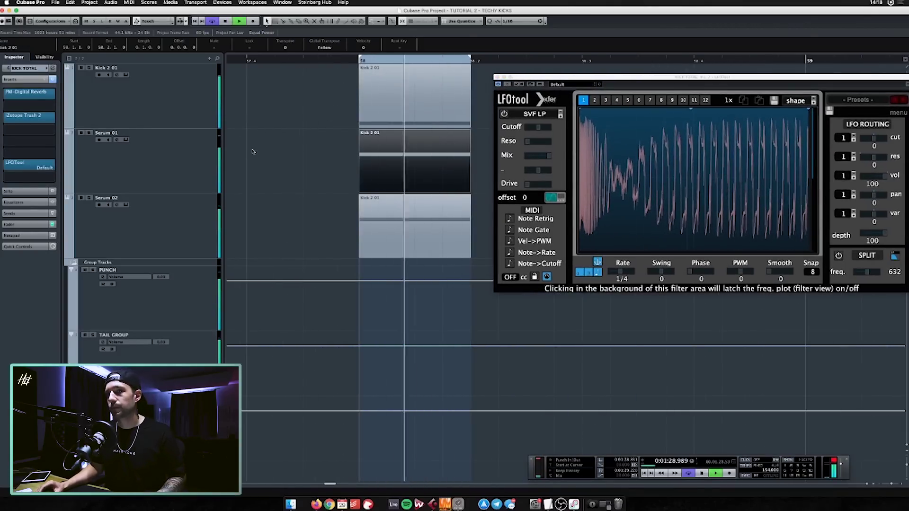
scroll(253, 151, "right", 2)
left_click(205, 359)
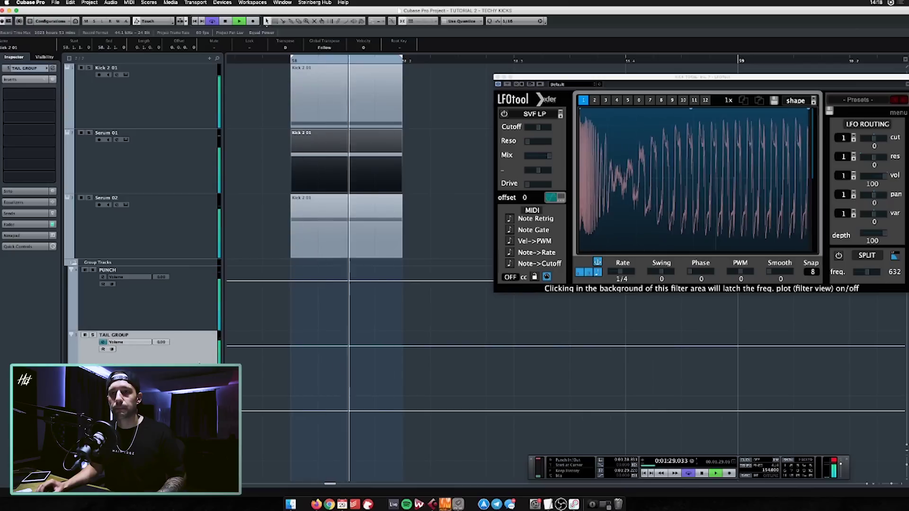
Step: Solo the TAIL GROUP track during playback and insert ShaperBox 2 in its third insert slot
key("e")
left_click(239, 269)
key("s")
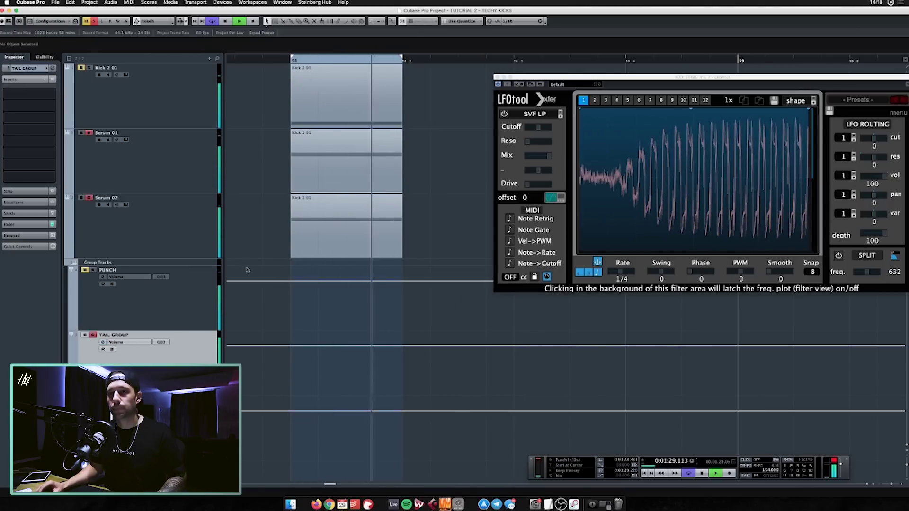
key("e")
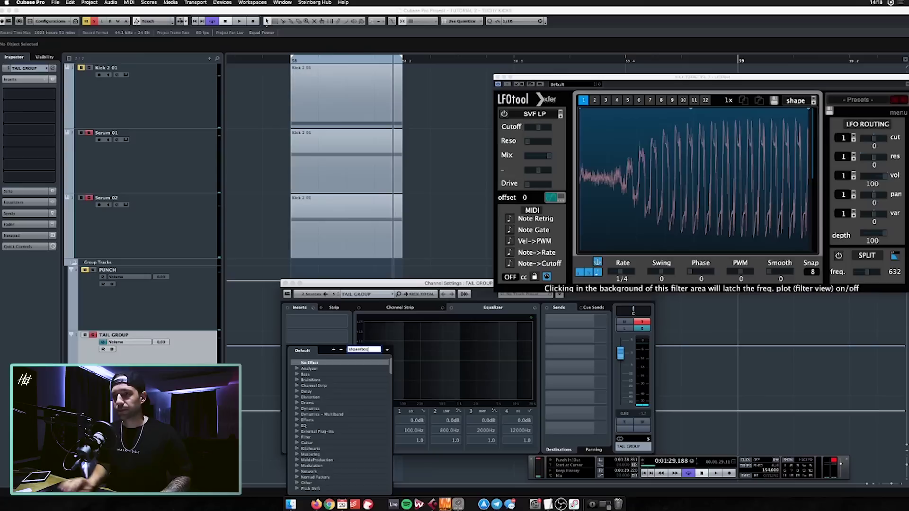
left_click(318, 386)
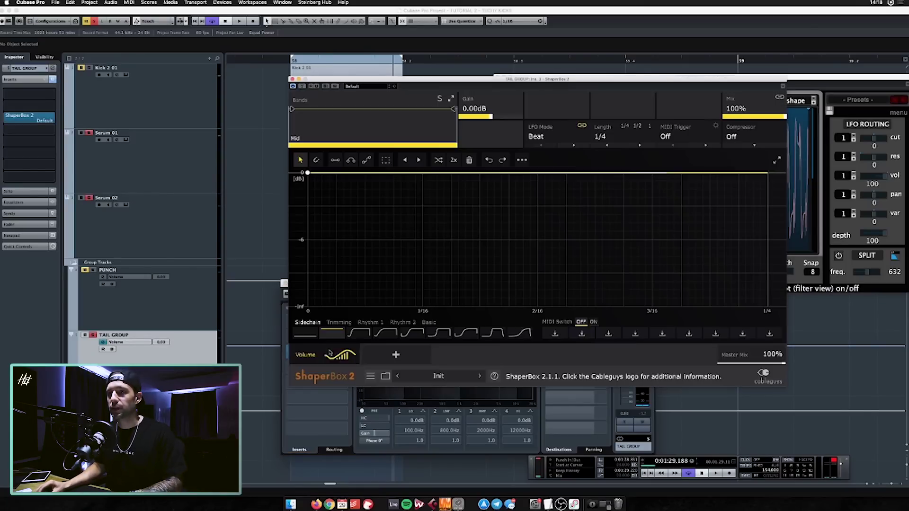
Step: Apply a Sidechain ducking shape to ShaperBox 2's volume curve and play the soloed tail through it
left_click(368, 334)
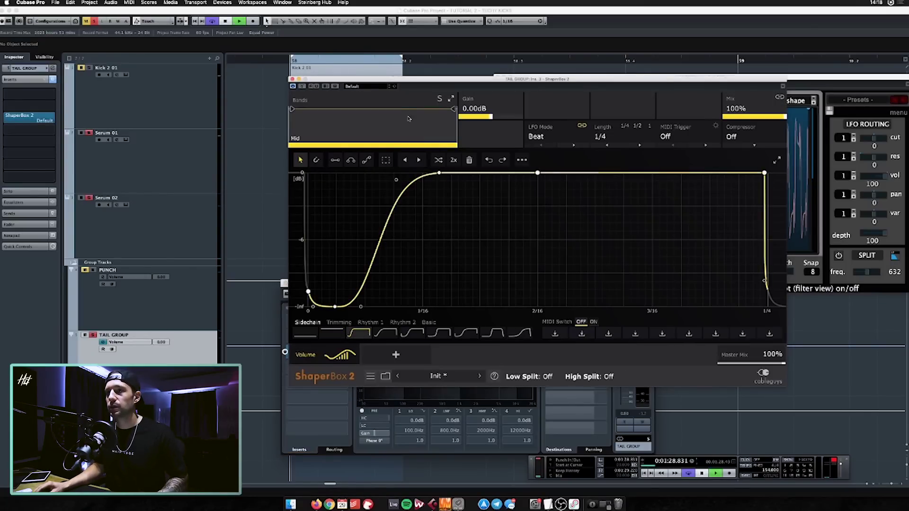
key("space")
key("space")
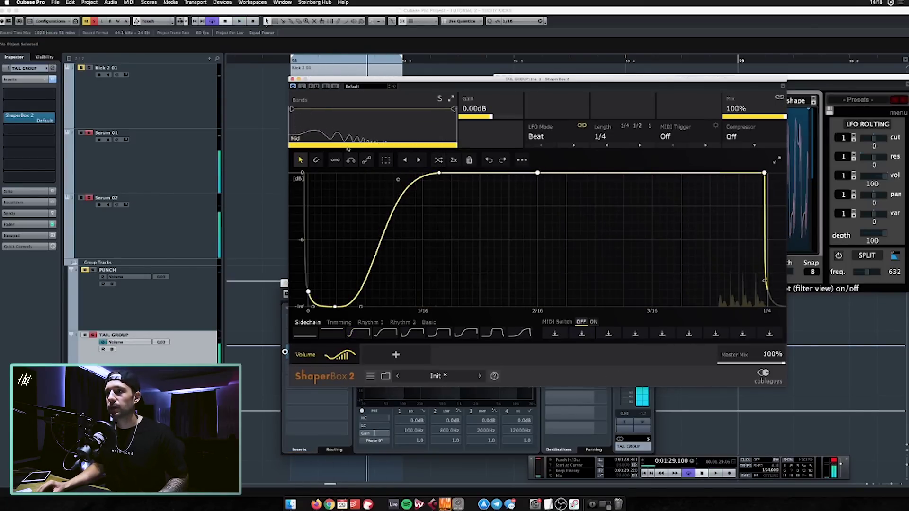
left_click(292, 79)
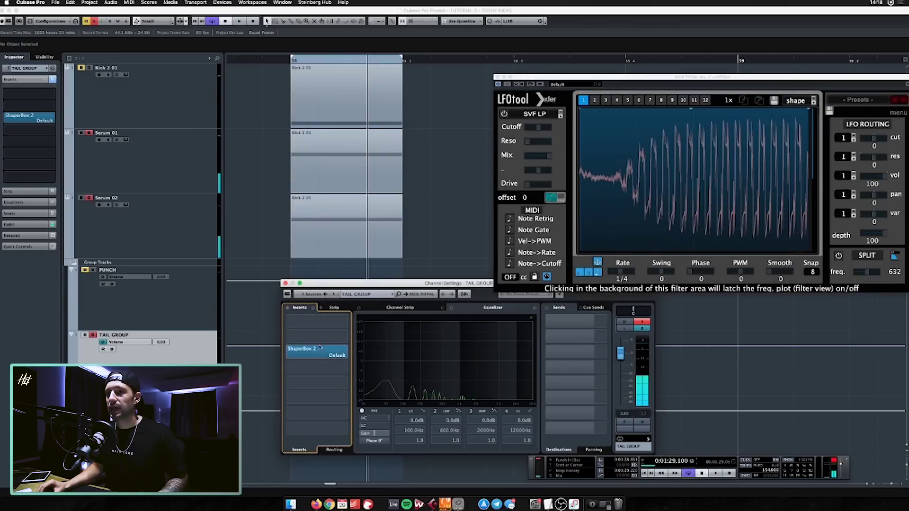
key("space")
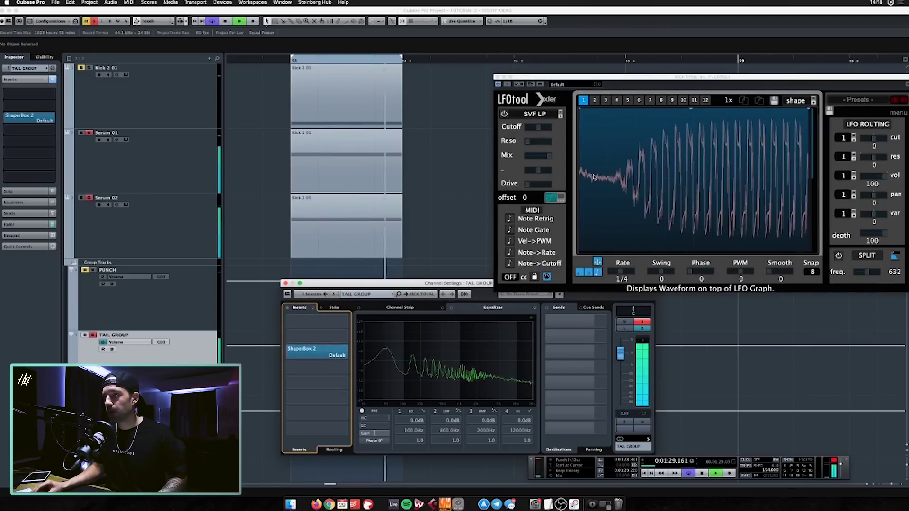
Step: Reopen ShaperBox 2 on TAIL GROUP and fine-tune the start and rising slope of its volume curve
left_click(321, 361)
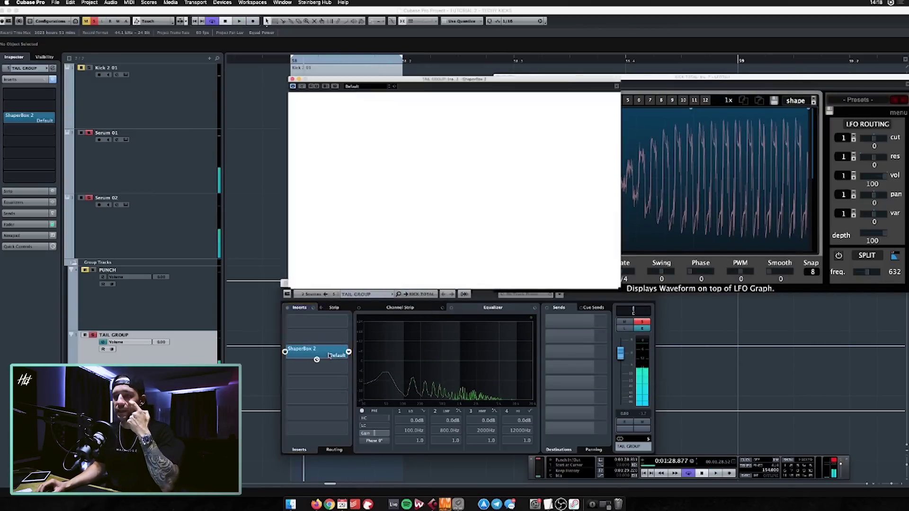
left_click_drag(308, 292, 308, 307)
left_click_drag(392, 180, 403, 199)
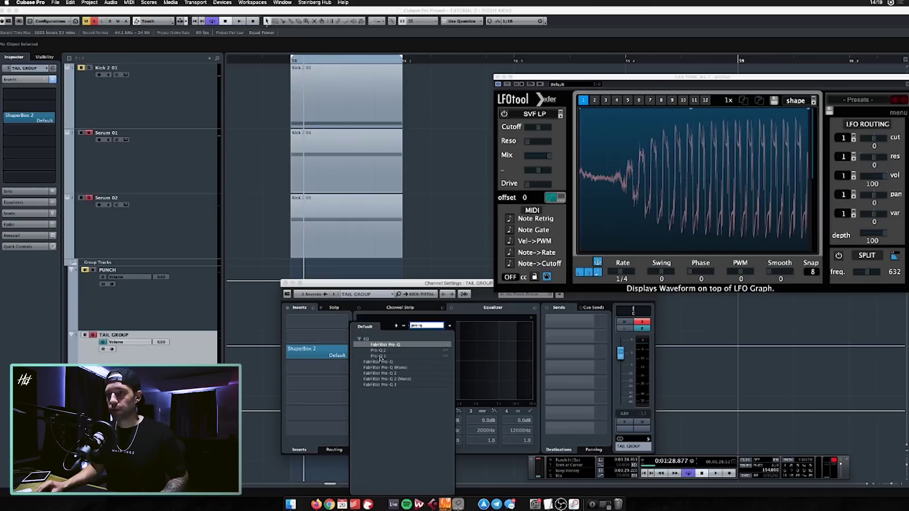
Step: Insert Pro-Q 3 and Oxford Inflator ahead of ShaperBox 2 on TAIL GROUP and raise the Inflator's input level during playback
left_click(327, 319)
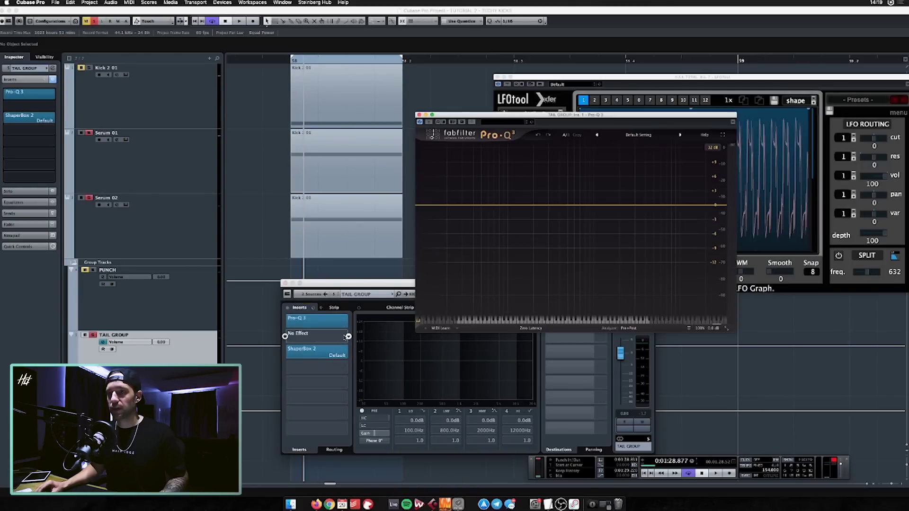
left_click(346, 336)
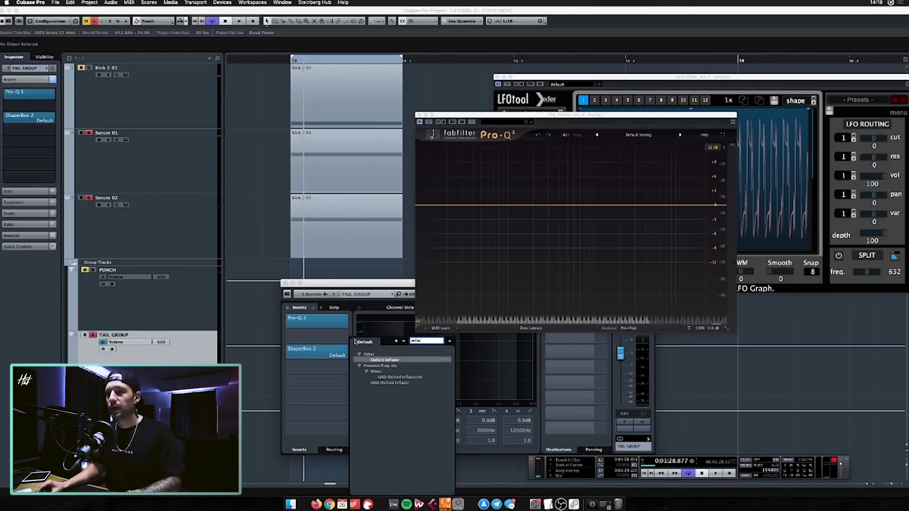
left_click(389, 360)
key("space")
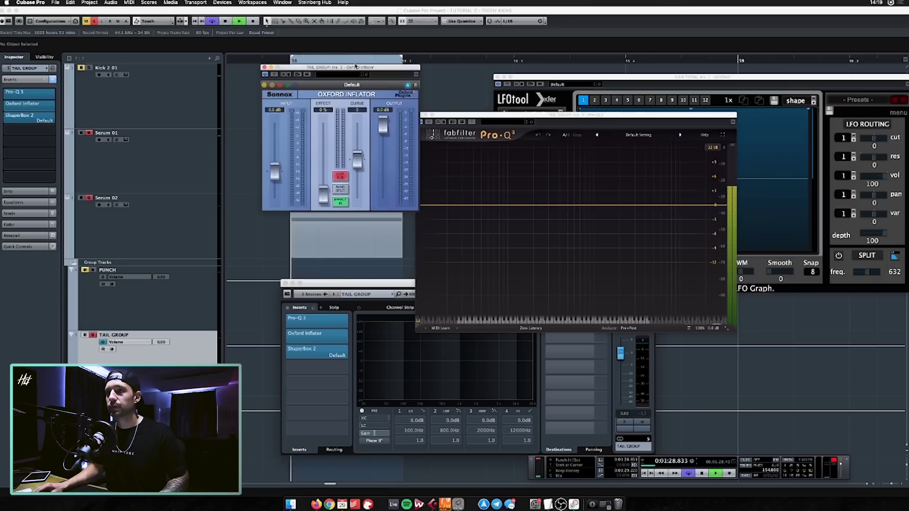
left_click_drag(341, 66, 489, 111)
left_click_drag(430, 213, 428, 188)
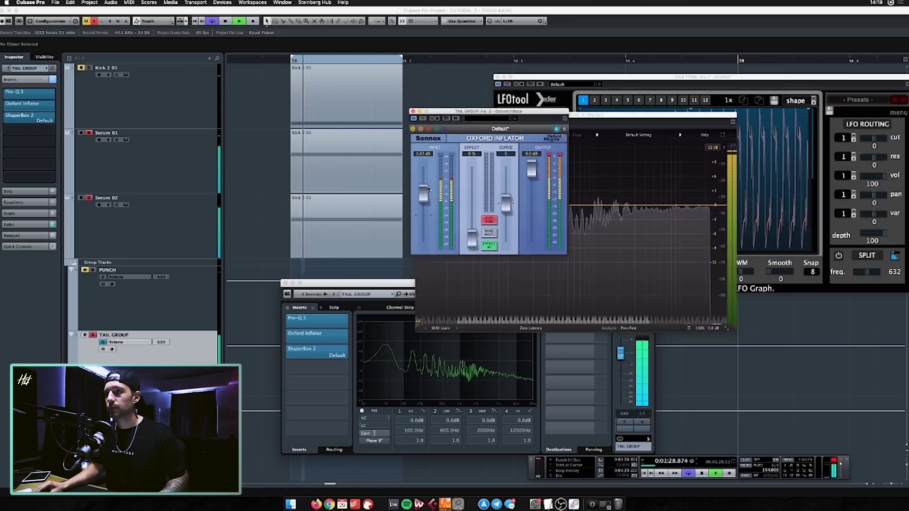
Step: Add a bell boost near 370 Hz and a high-shelf boost near 4.4 kHz in TAIL GROUP's Pro-Q 3
left_click(578, 199)
double_click(567, 201)
left_click_drag(566, 207, 556, 190)
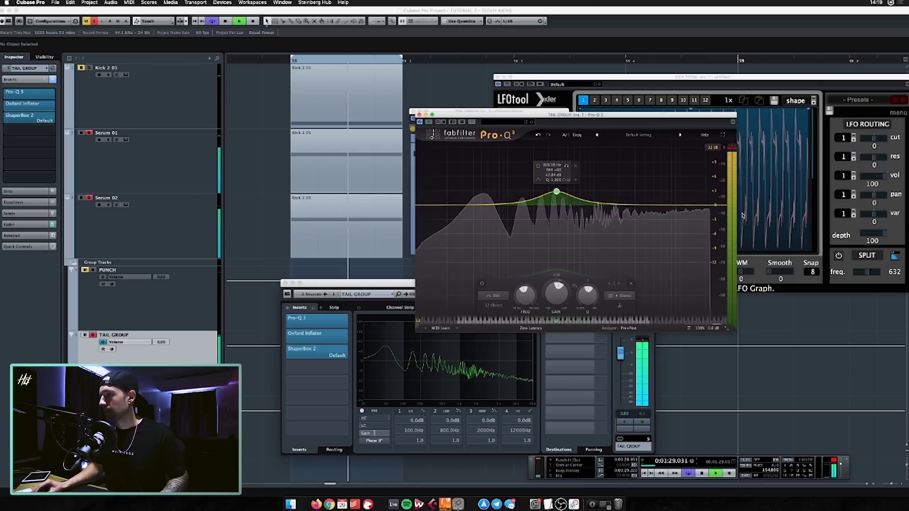
left_click_drag(676, 205, 655, 187)
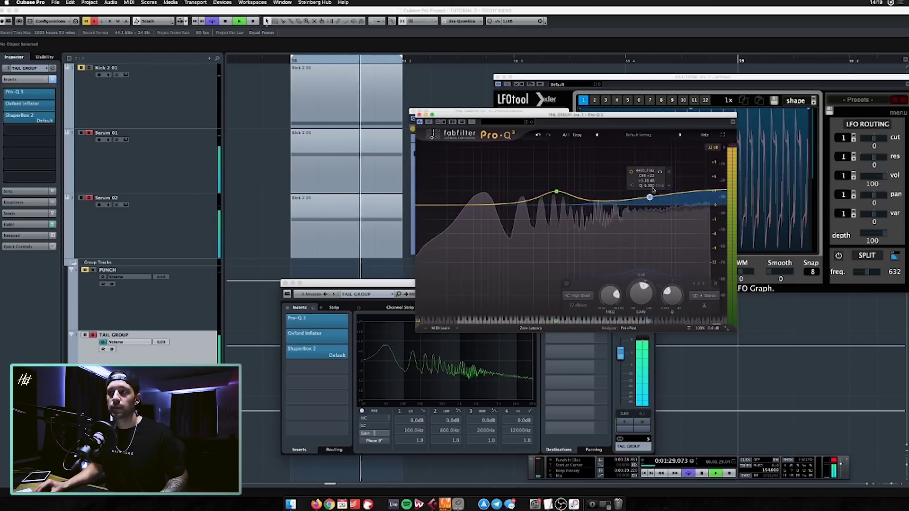
Step: Cut narrow dips in the low mids and a broader midrange dip, and boost around 3 kHz and the high shelf in TAIL GROUP's Pro-Q 3
left_click(603, 204)
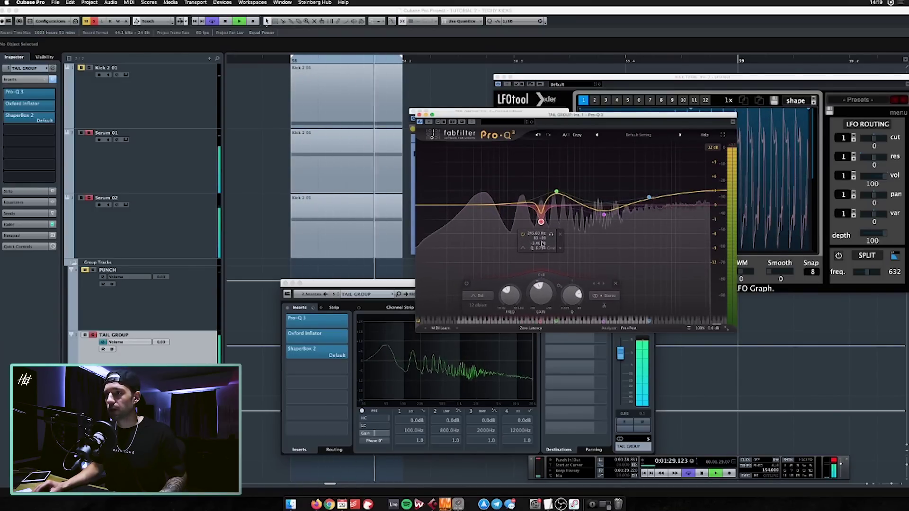
left_click_drag(556, 192, 520, 190)
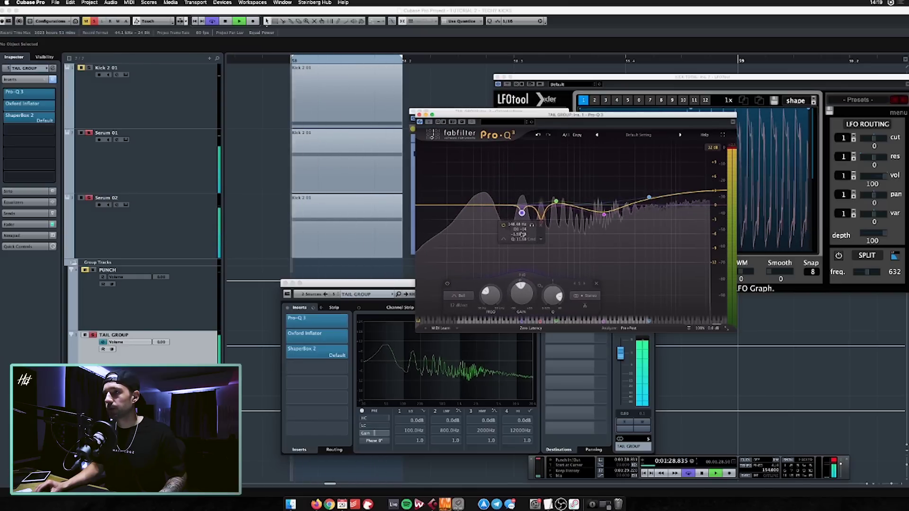
left_click_drag(591, 206, 634, 191)
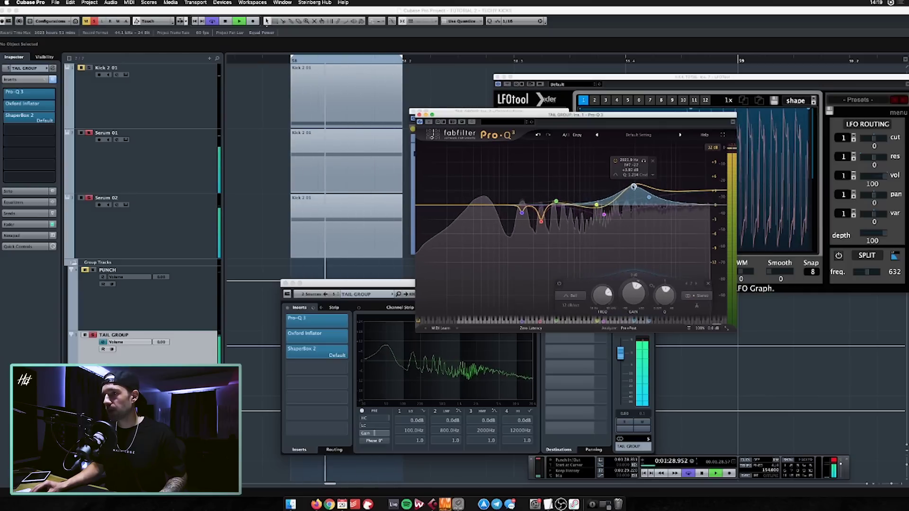
left_click_drag(650, 199, 648, 196)
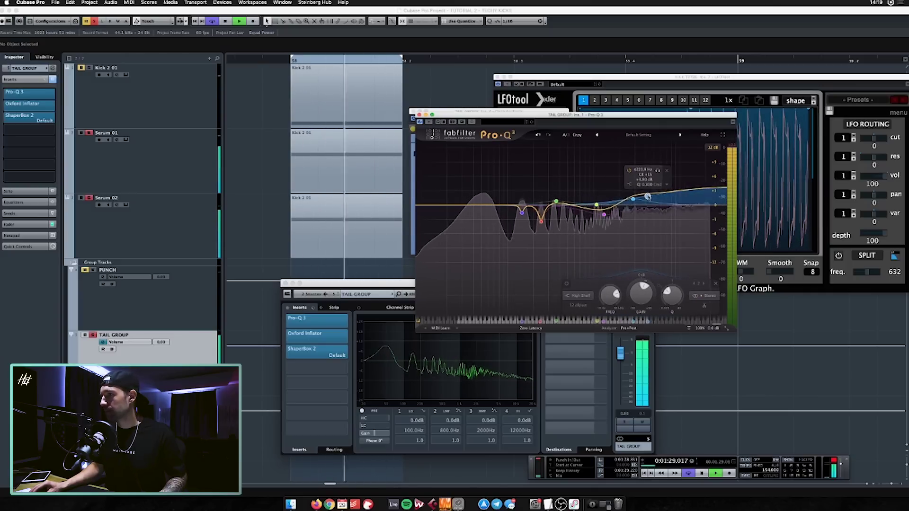
left_click(419, 115)
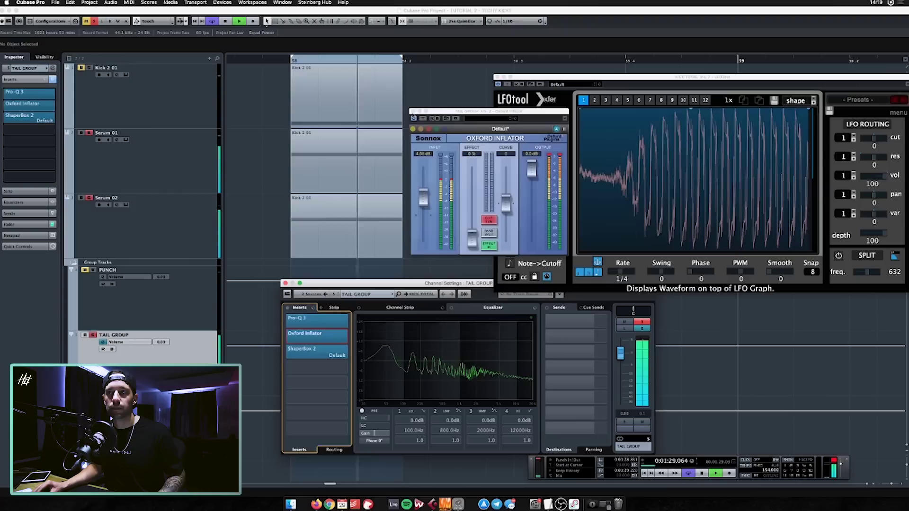
left_click(413, 111)
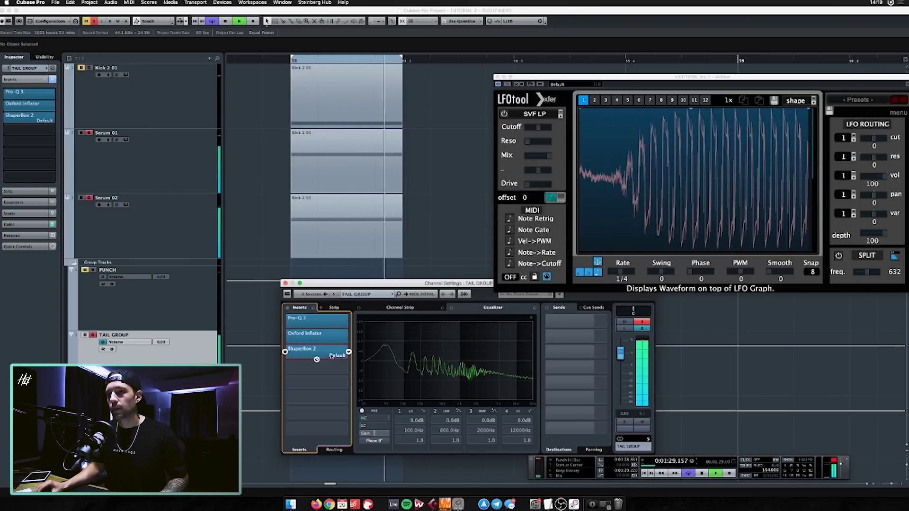
Step: Carve a curved dip just before 2/16 into ShaperBox 2's high-band volume curve and play the full kick
left_click(332, 356)
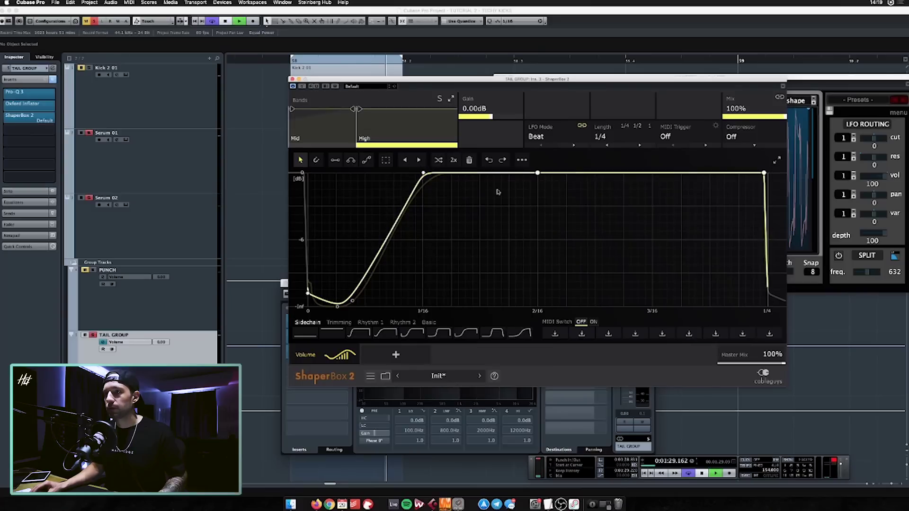
key("space")
left_click_drag(497, 192, 509, 216)
left_click_drag(535, 174, 683, 172)
left_click_drag(524, 271, 528, 297)
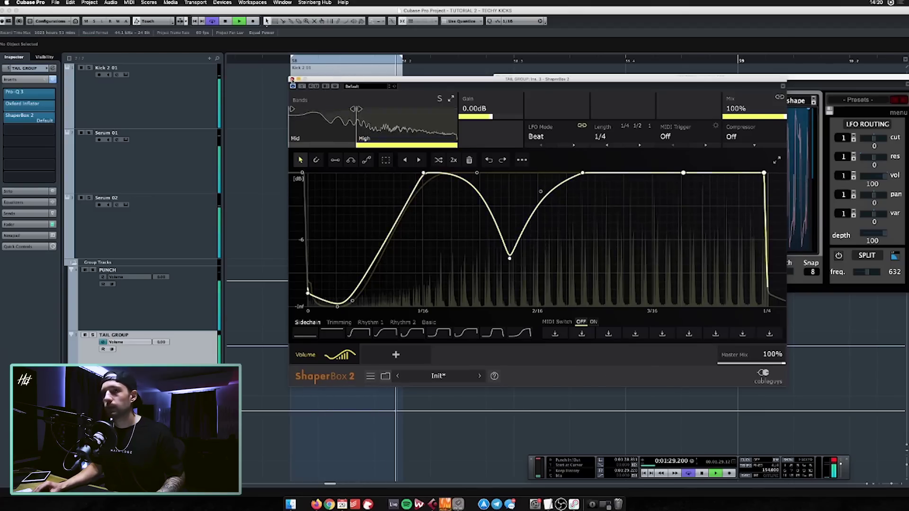
left_click(292, 79)
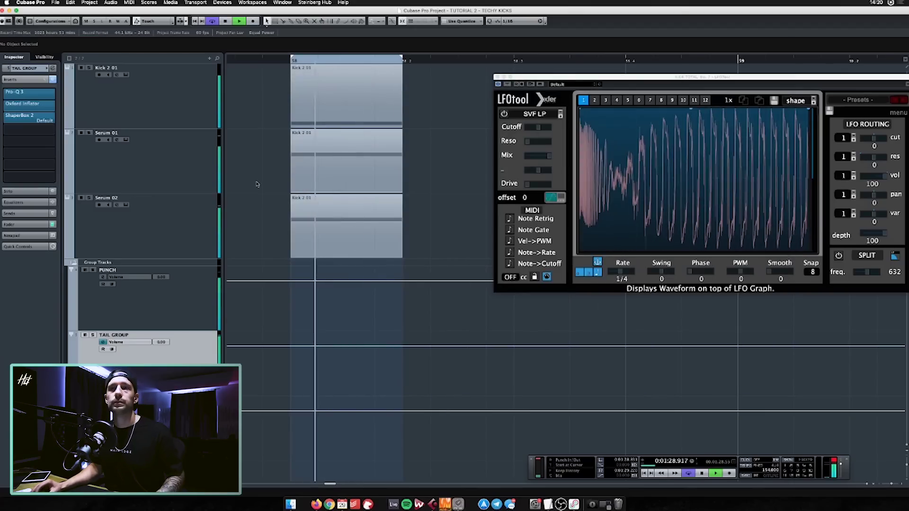
Step: Check iZotope Trash 2 on KICK TOTAL while the kick plays, close its windows and select the Serum 02 track
left_click(190, 164)
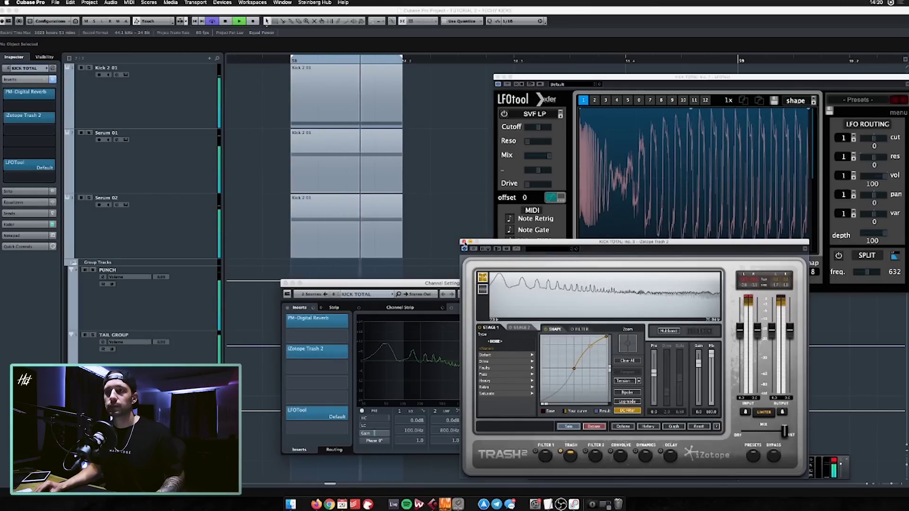
key("super+w")
key("super+w")
left_click(178, 146)
left_click(186, 202)
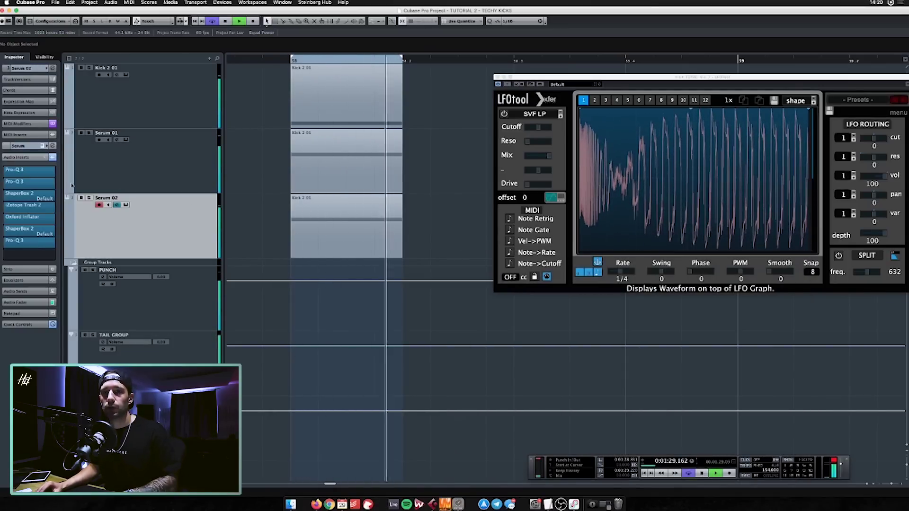
Step: Open Serum 02's first two Pro-Q 3 inserts and, in the second, boost the bell near 374 Hz to about +26 dB and adjust its neighbour
left_click(41, 173)
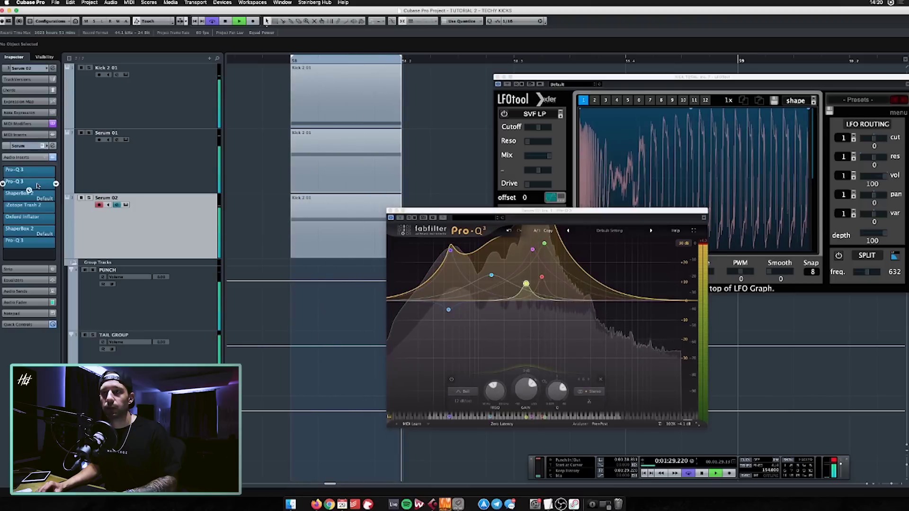
left_click(28, 182)
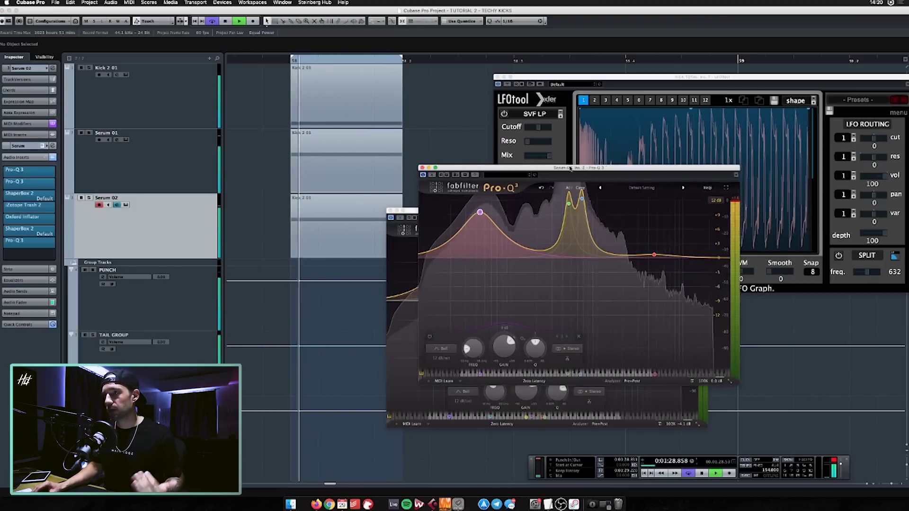
left_click_drag(502, 168, 489, 176)
mouse_move(559, 214)
left_mouse_down()
mouse_move(552, 241)
mouse_move(555, 221)
mouse_move(516, 203)
mouse_move(549, 217)
left_mouse_up()
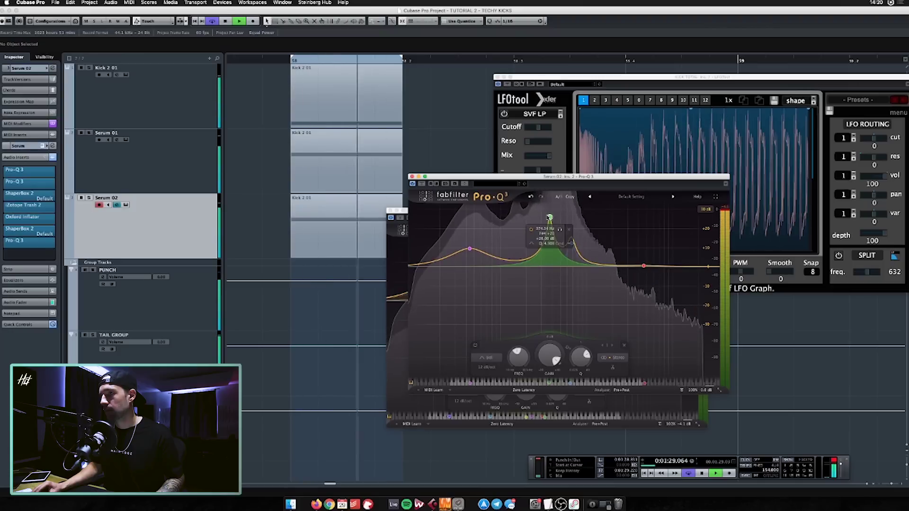
left_click_drag(571, 245, 572, 235)
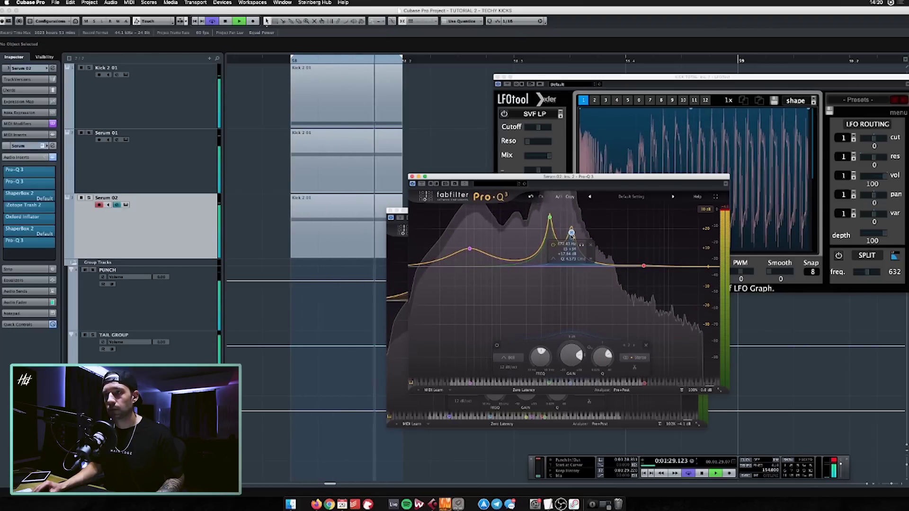
Step: Reduce the high-band dip in TAIL GROUP's ShaperBox 2 curve to about -1.72 dB at position 1.72/16
left_click(169, 357)
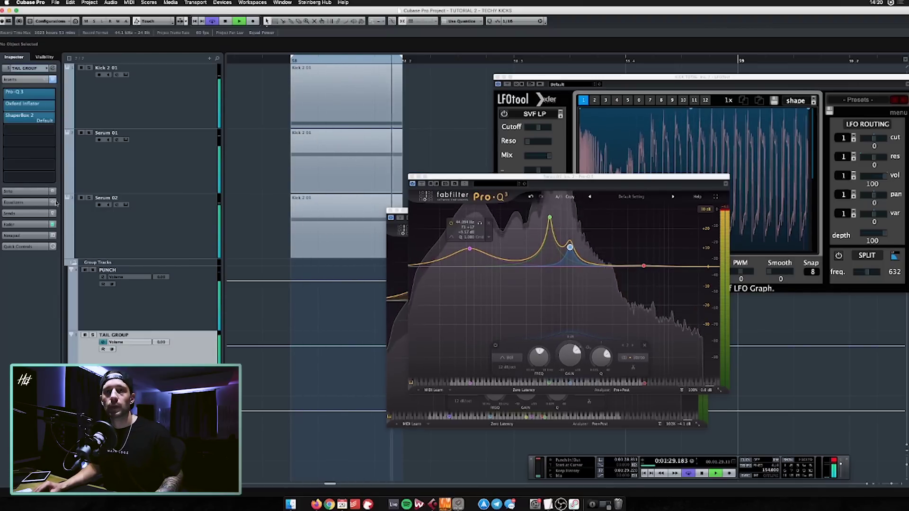
left_click(41, 117)
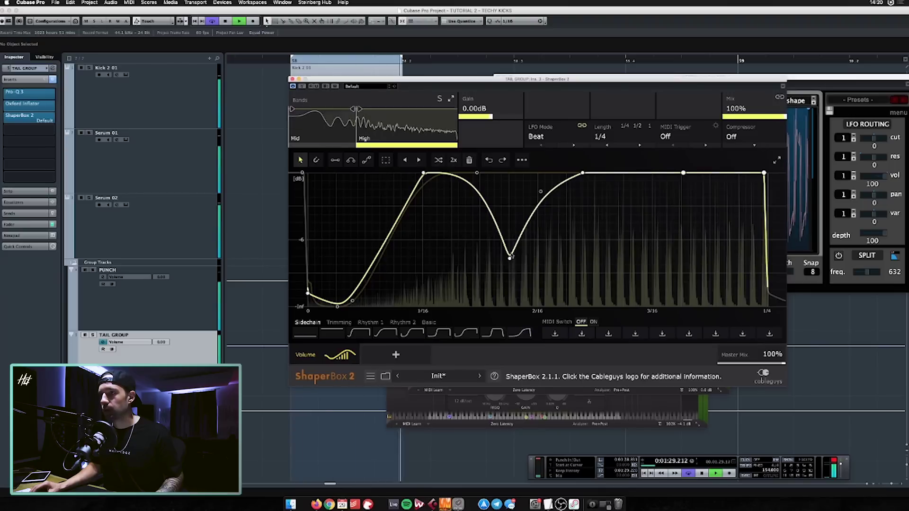
left_click(509, 259)
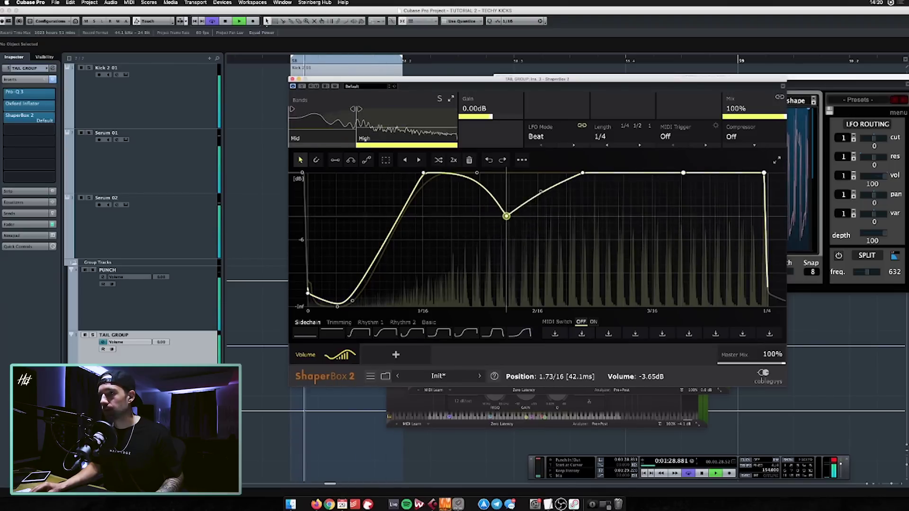
left_click_drag(507, 217, 504, 195)
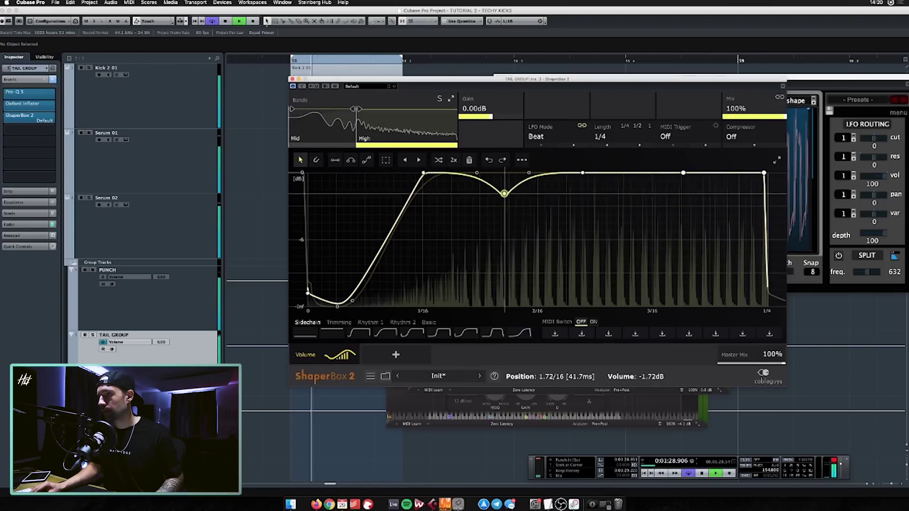
left_click(292, 79)
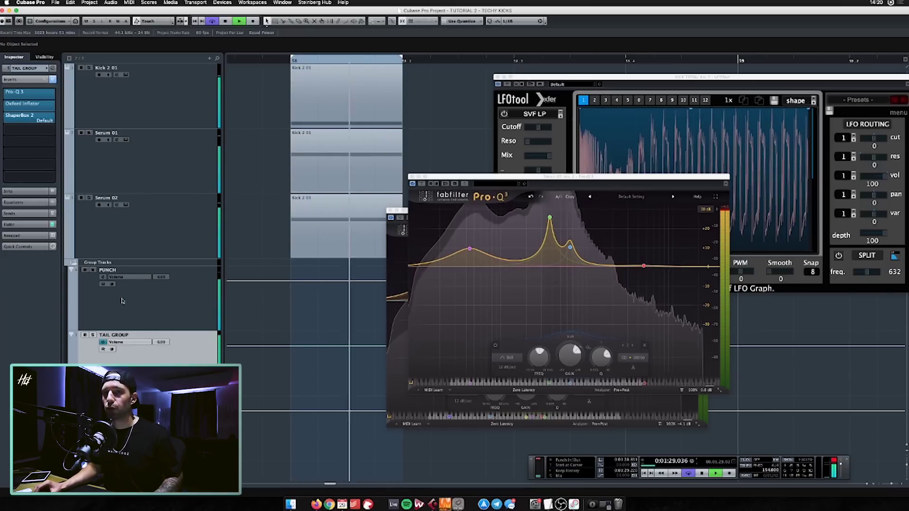
Step: Open the Serum 02 track's Serum instrument and adjust oscillator A's phase while listening to the kick
left_click(142, 227)
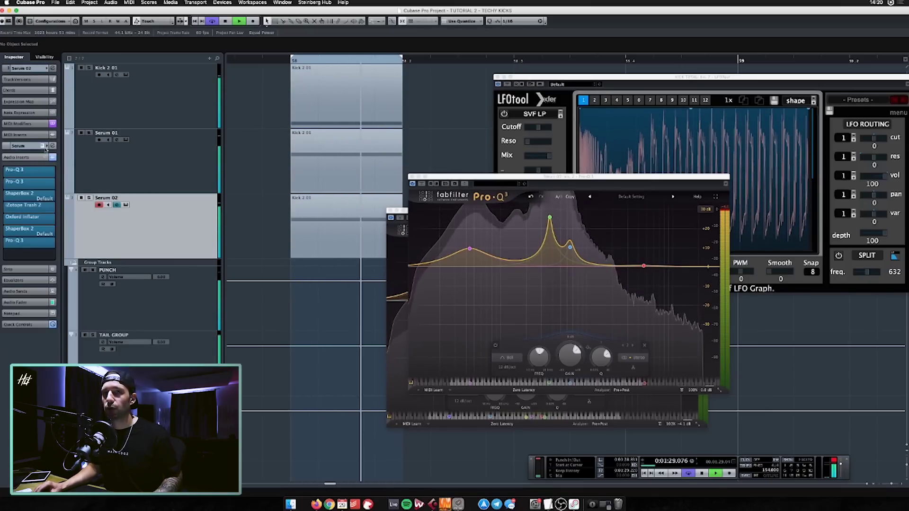
left_click(42, 146)
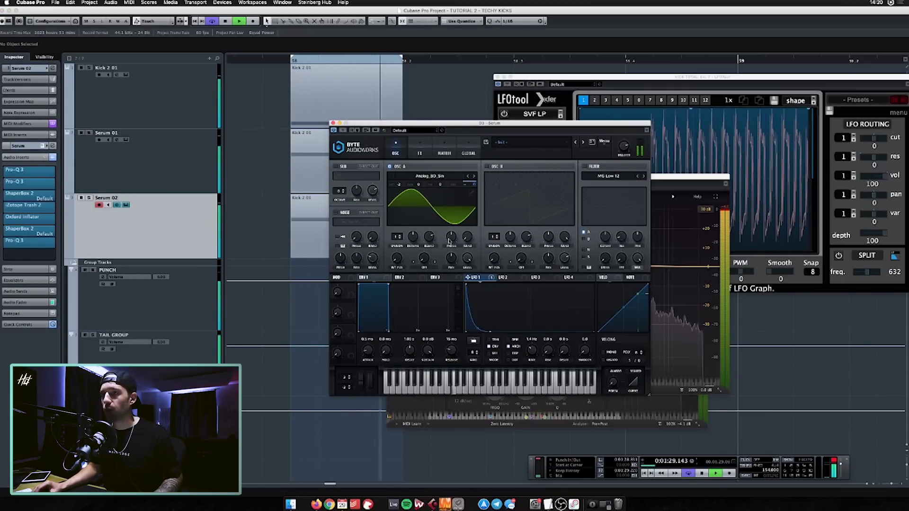
left_click_drag(450, 250, 452, 204)
key("space")
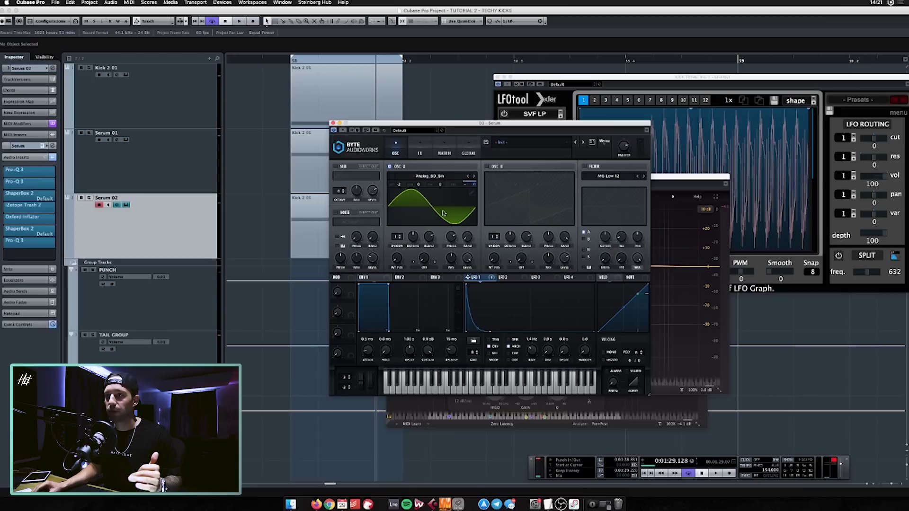
left_click_drag(485, 124, 488, 142)
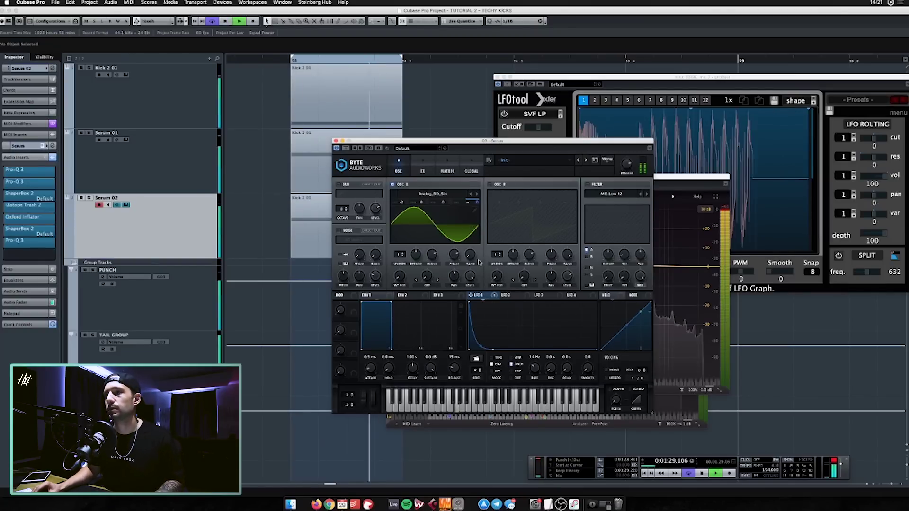
left_click_drag(453, 268, 453, 282)
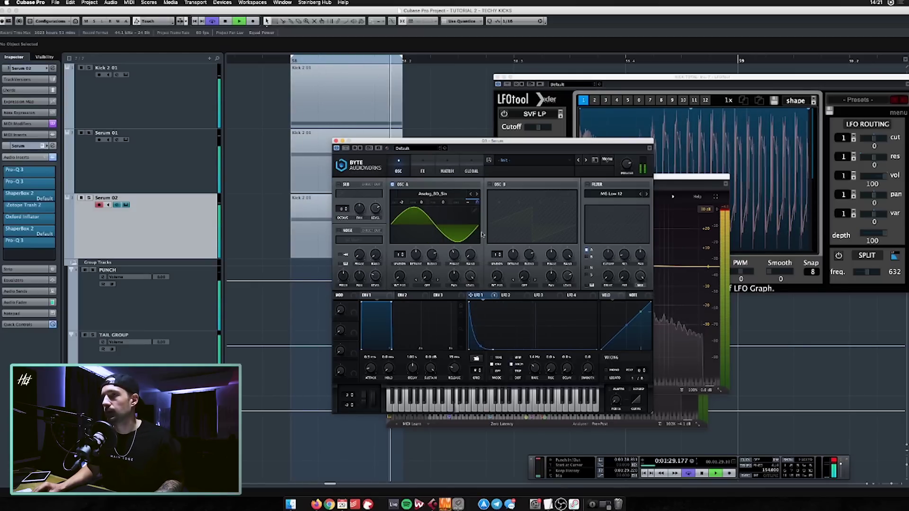
Step: Enable oscillator B with the Analog_BD_Sin wave and adjust its phase while the kick plays
left_click(490, 184)
key("space")
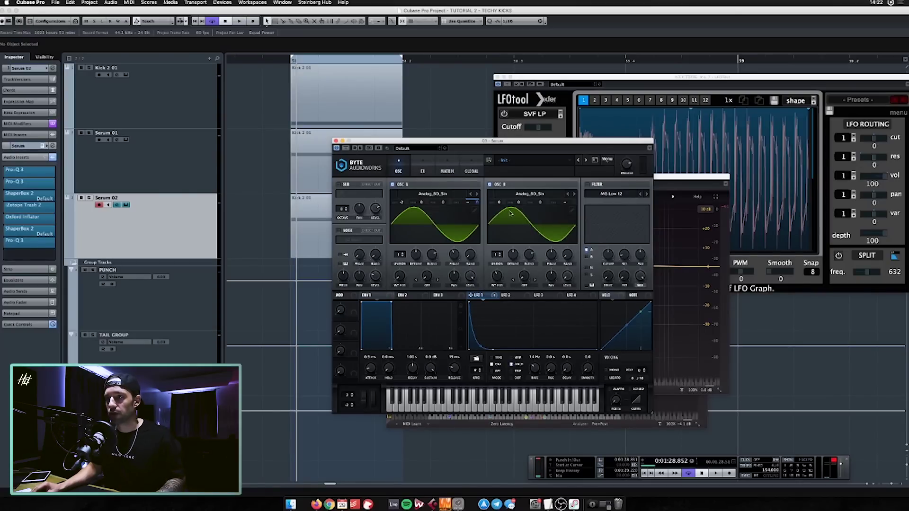
key("space")
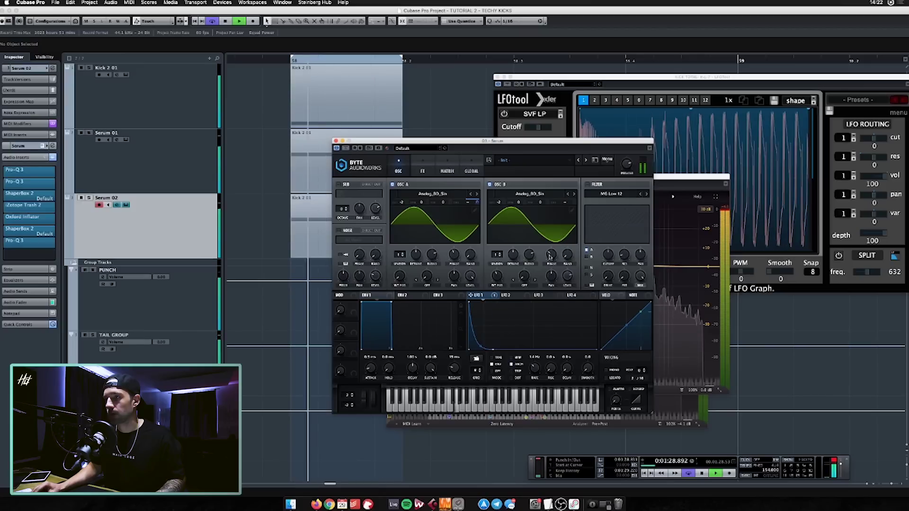
mouse_move(552, 266)
left_click_drag(552, 266, 551, 263)
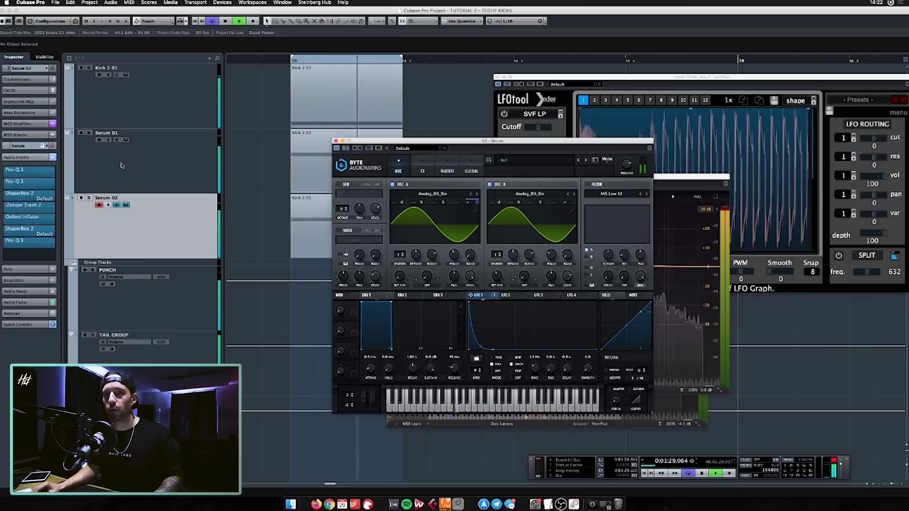
Step: In Serum 02's second Pro-Q 3, move the main bell to about 321 Hz at +30 dB and shift its neighbour higher with more gain
left_click(102, 187)
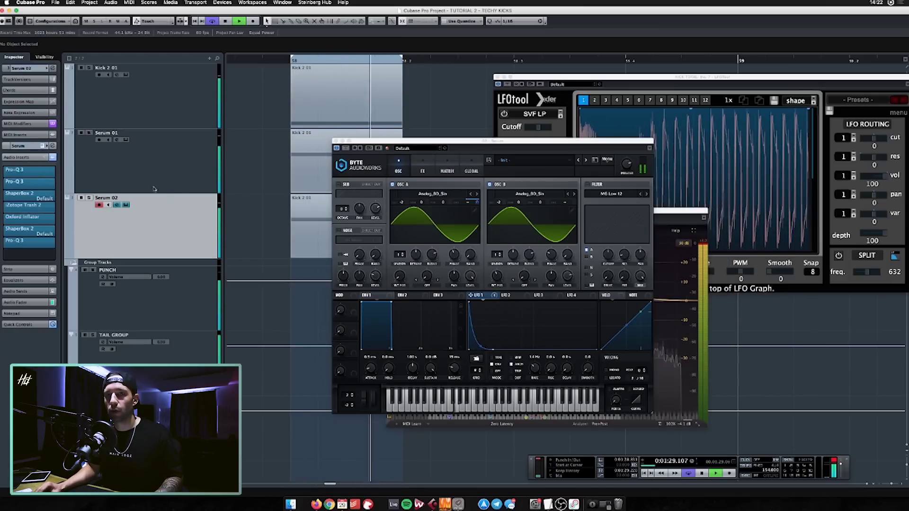
left_click(47, 181)
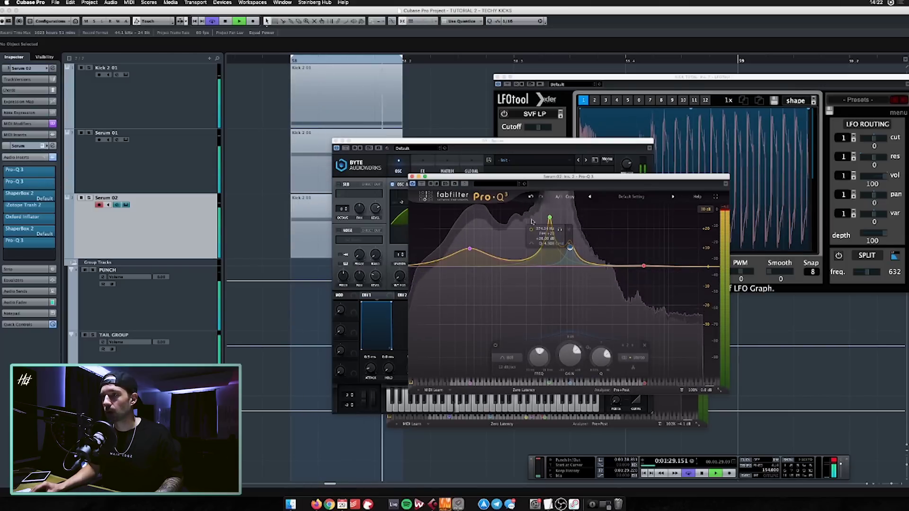
mouse_move(550, 218)
left_mouse_down()
mouse_move(538, 209)
mouse_move(554, 210)
mouse_move(544, 209)
left_mouse_up()
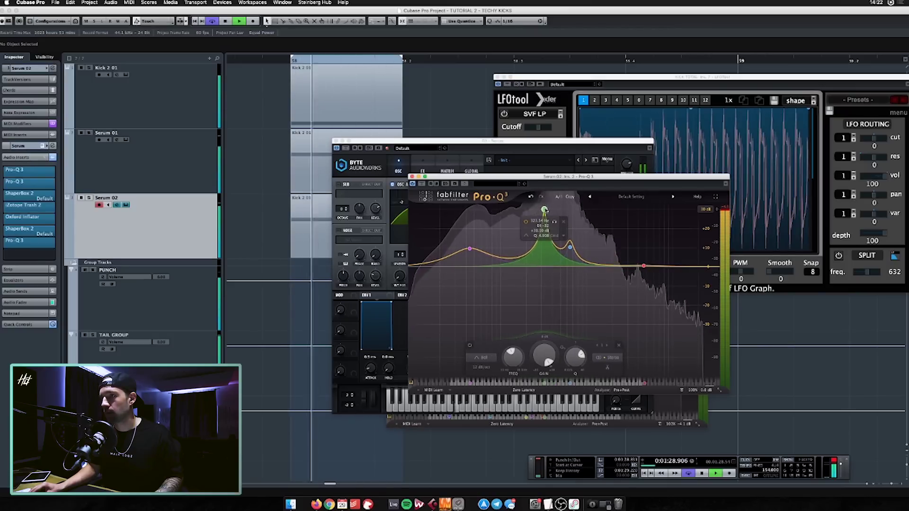
left_click_drag(570, 247, 590, 221)
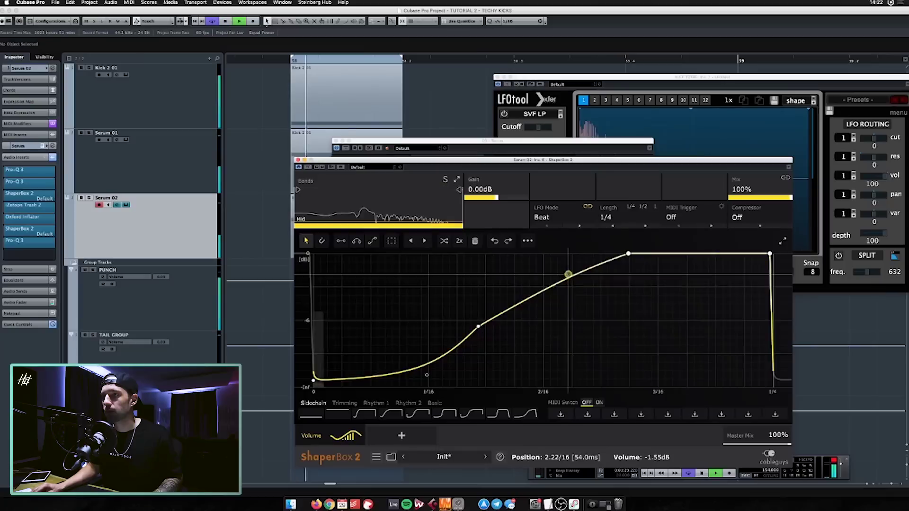
Step: Reshape ShaperBox 2's mid-band volume curve into a steep S-shaped rise, with its middle point near position 1.73/16
left_click_drag(568, 274, 542, 253)
left_click_drag(478, 326, 511, 254)
left_click_drag(475, 296, 468, 352)
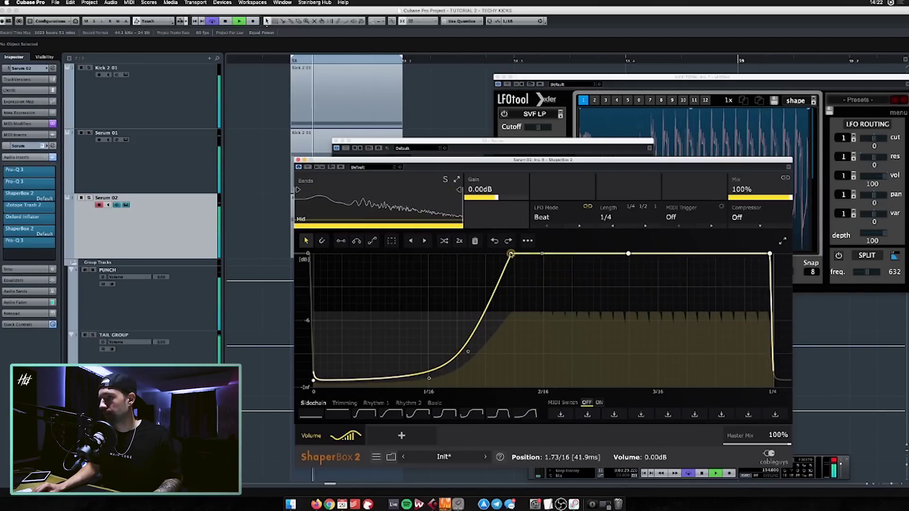
left_click_drag(510, 253, 512, 296)
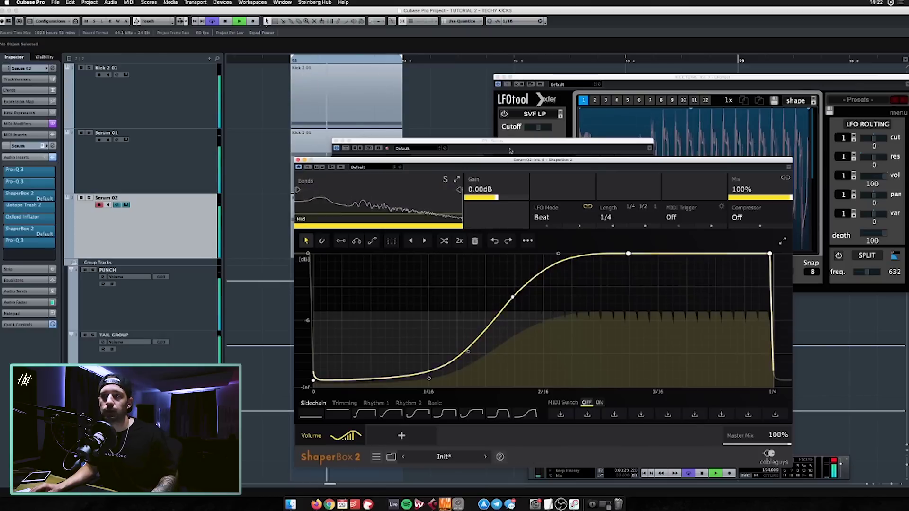
Step: Fine-tune oscillator B's phase in Serum and set the filter type to BP 12 from the Multi group
left_click(492, 141)
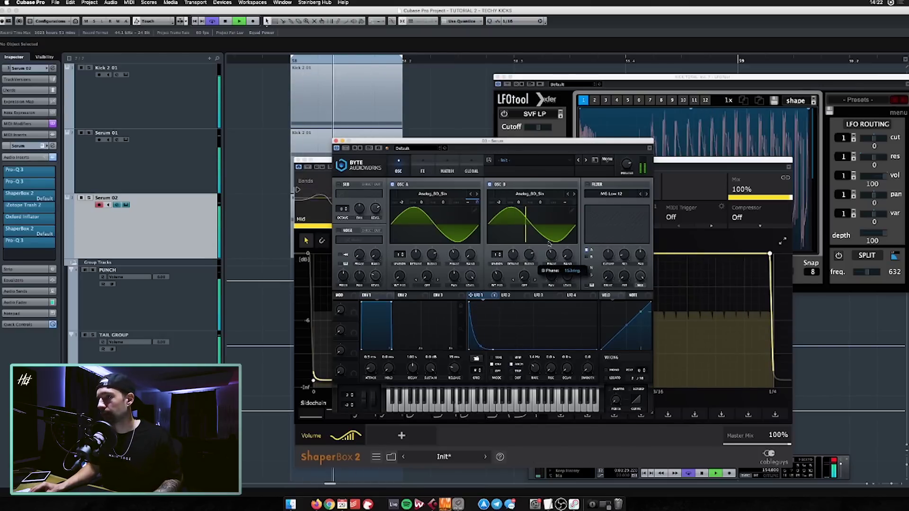
left_click_drag(549, 253, 548, 254)
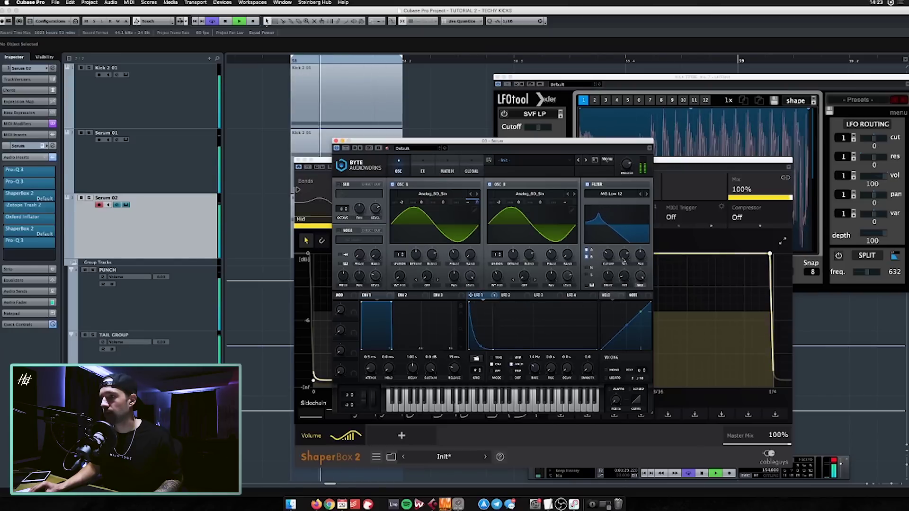
left_click(610, 194)
mouse_move(631, 208)
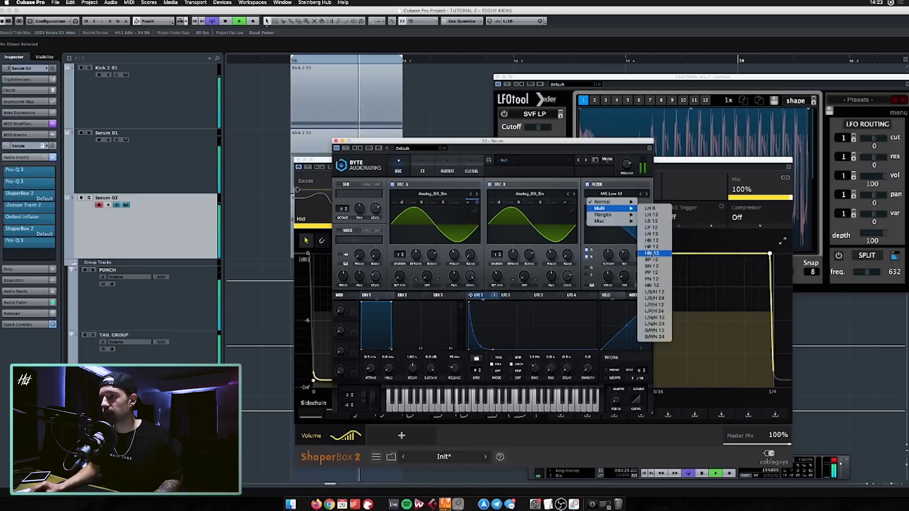
left_click(652, 259)
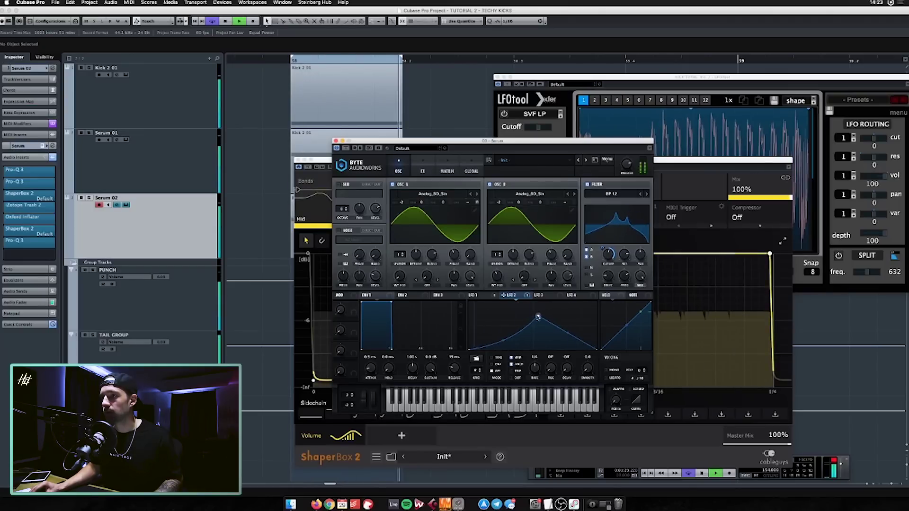
Step: Reshape LFO 2 into a single high peak near the middle, with inward-curved slopes on both sides
left_click_drag(546, 333, 501, 339)
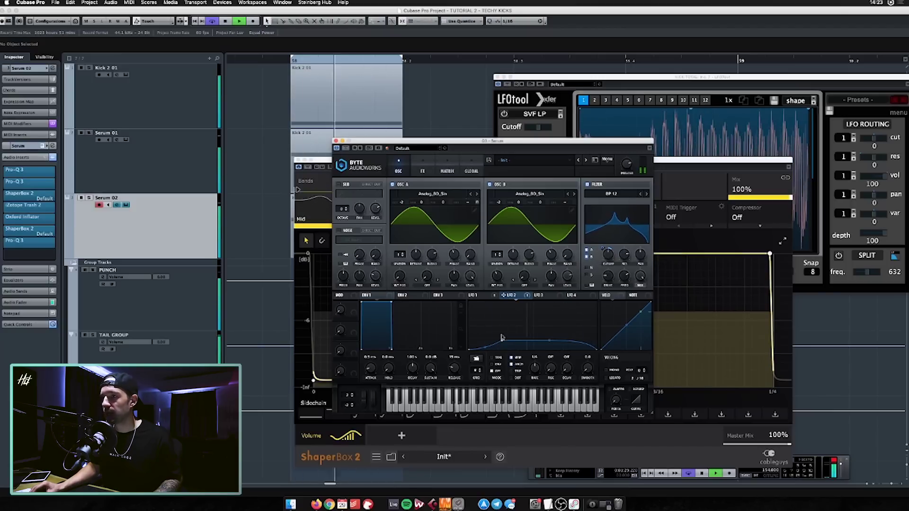
left_click_drag(502, 341, 502, 335)
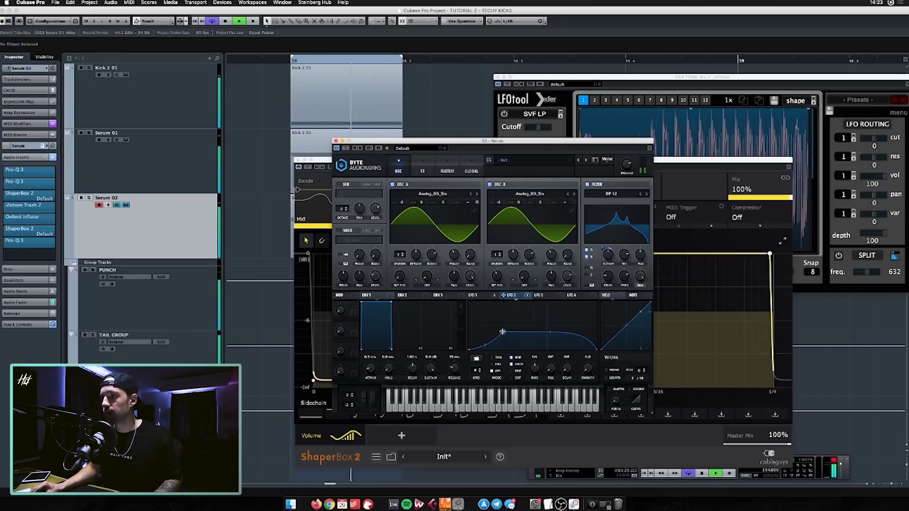
left_click_drag(545, 350, 542, 361)
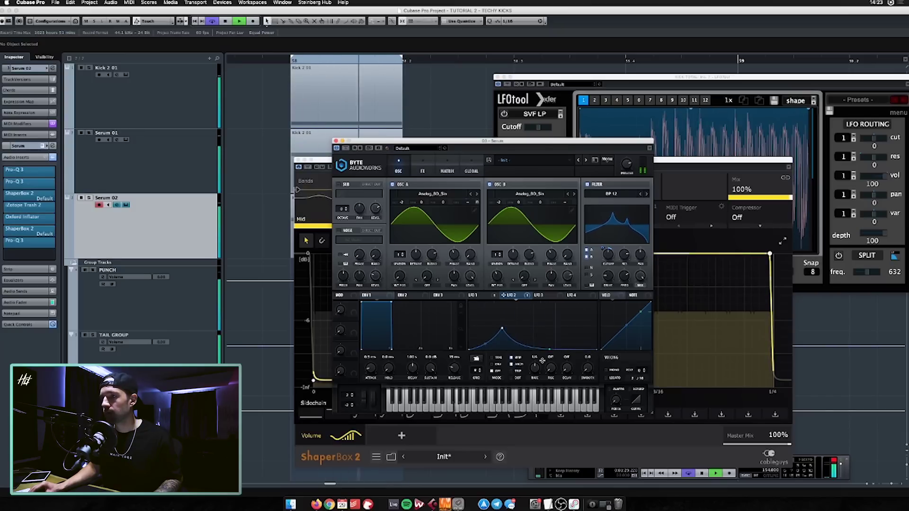
left_click_drag(487, 306, 530, 311)
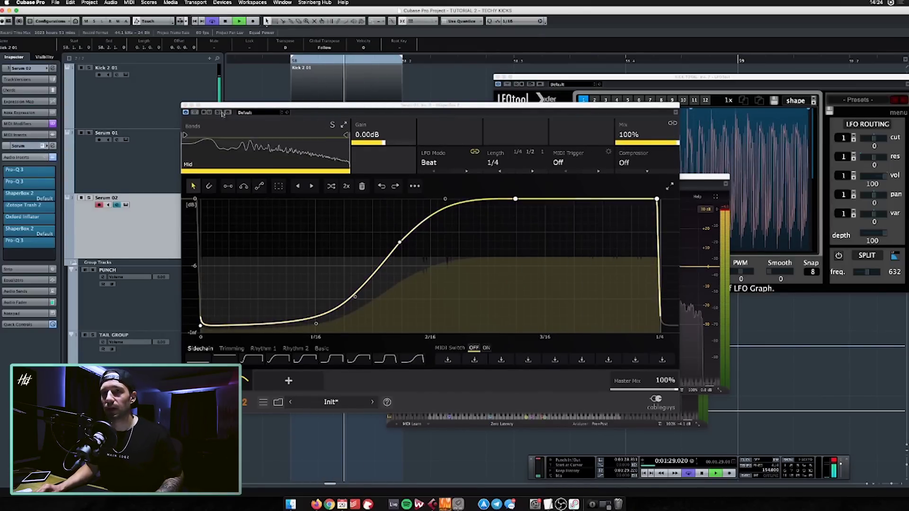
Step: Close ShaperBox 2 and fine-tune the width of the high-frequency bell in Serum 02's Pro-Q 3
left_click(185, 105)
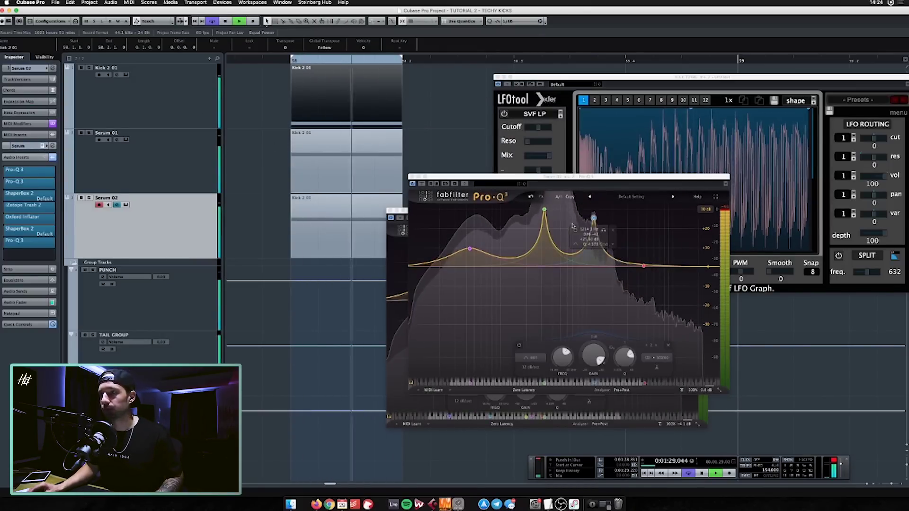
left_click_drag(545, 209, 593, 217)
scroll(541, 210, "up", 3)
scroll(594, 217, "up", 3)
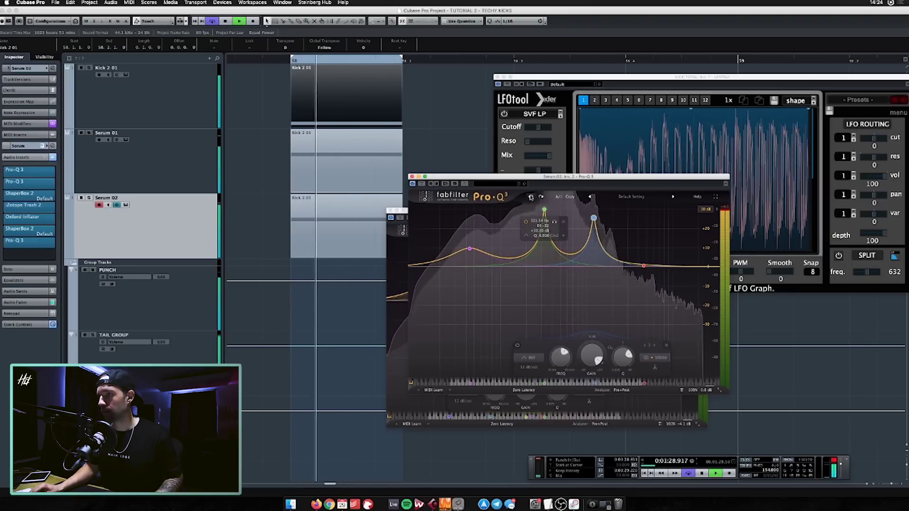
Step: Reopen Serum and rework LFO 2 with a high central peak and an outward-bowed falling slope
left_click(44, 146)
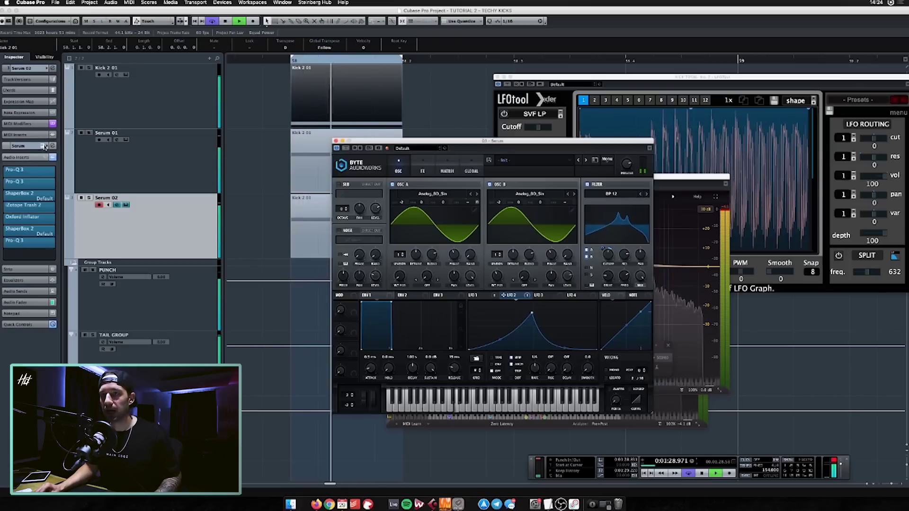
left_click_drag(563, 348, 511, 310)
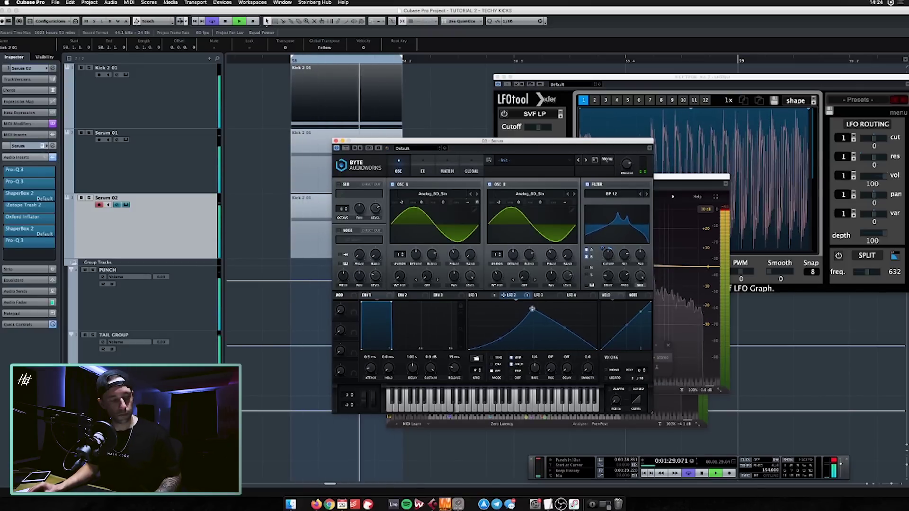
mouse_move(528, 309)
left_mouse_down()
mouse_move(529, 322)
mouse_move(530, 309)
left_mouse_up()
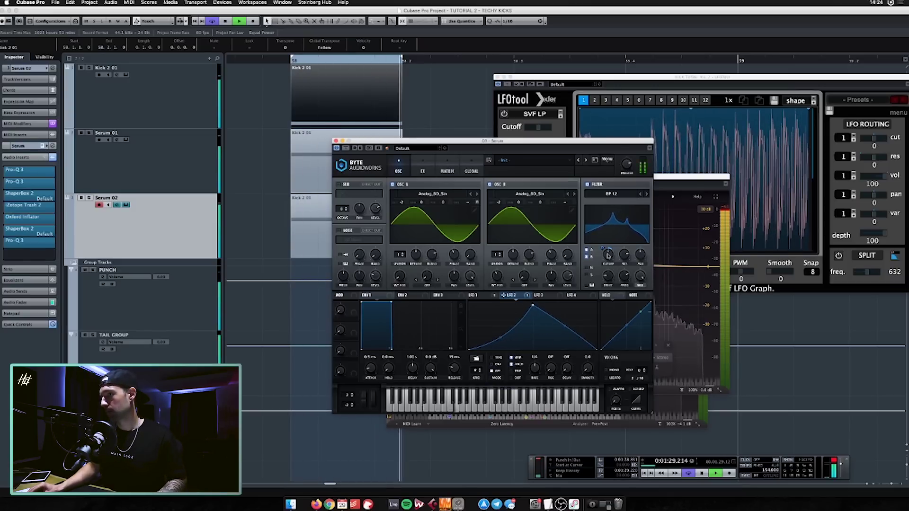
left_click_drag(564, 325, 529, 326)
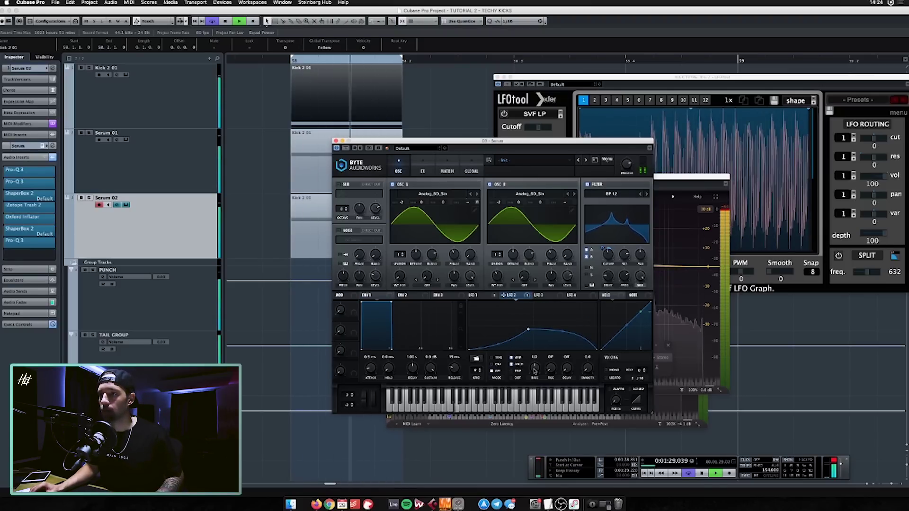
left_click_drag(533, 327, 480, 322)
left_click_drag(550, 333, 529, 313)
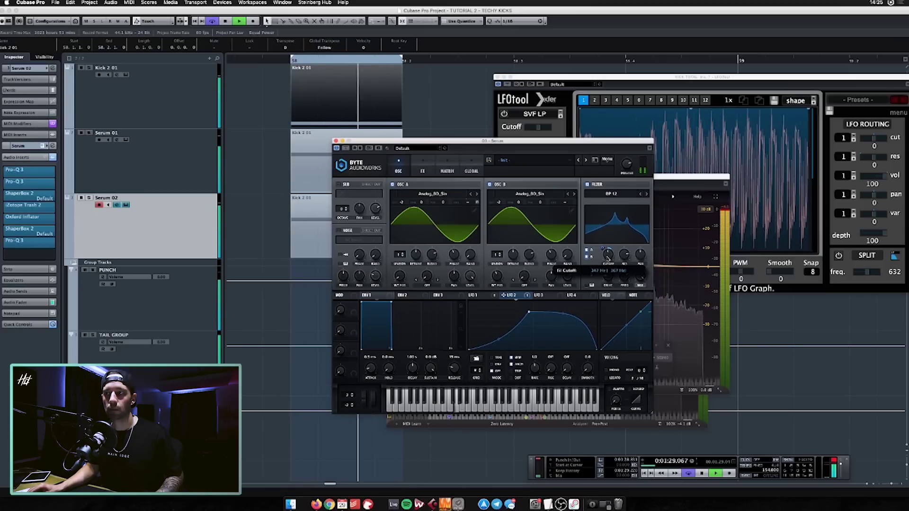
Step: Bend LFO 2's falling slope inward and lower its central peak close to the bottom of the graph
left_click_drag(555, 316, 554, 344)
left_click_drag(529, 312, 530, 333)
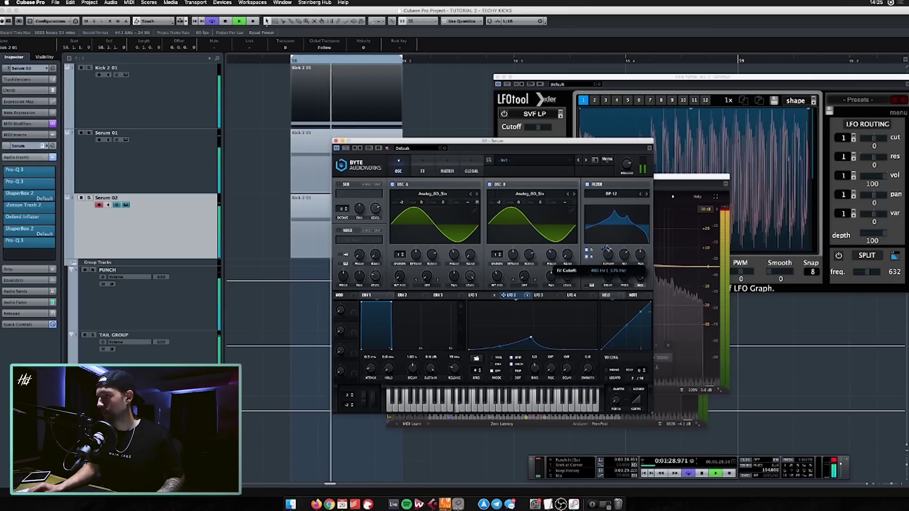
mouse_move(609, 254)
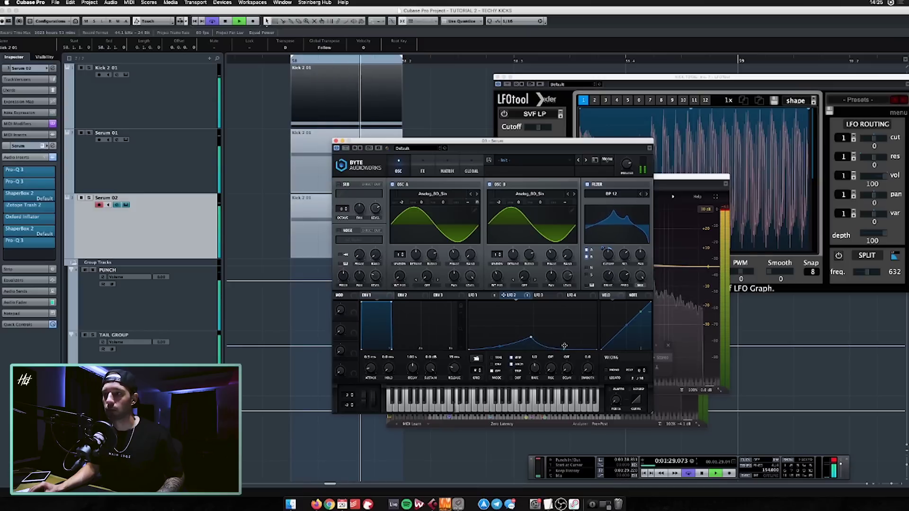
Step: Set the Serum 02 channel fader to about -14 dB, close its plugin windows and show the track's audio inserts again
left_click(19, 302)
left_click_drag(18, 289, 19, 287)
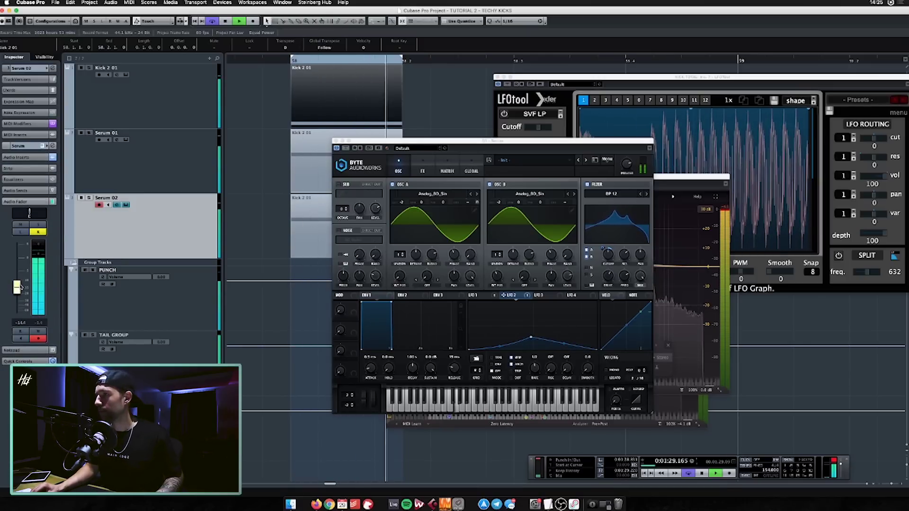
left_click(616, 270)
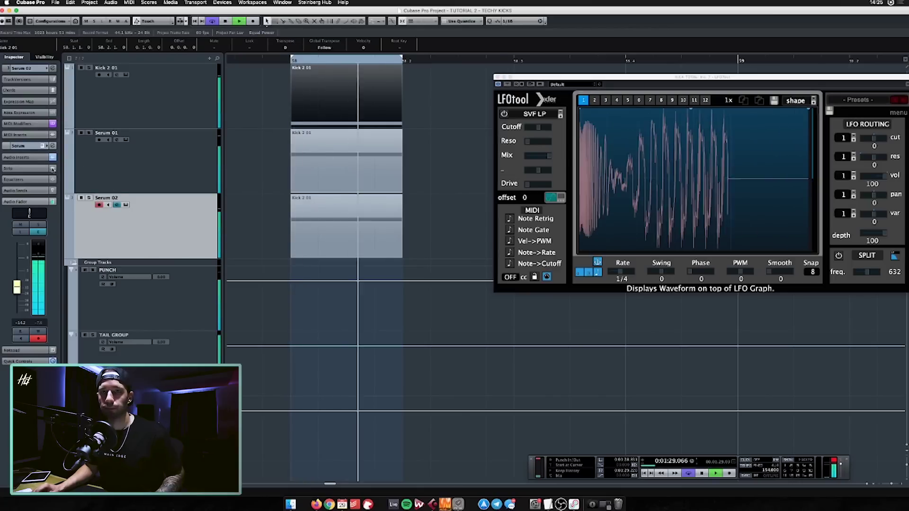
left_click(28, 157)
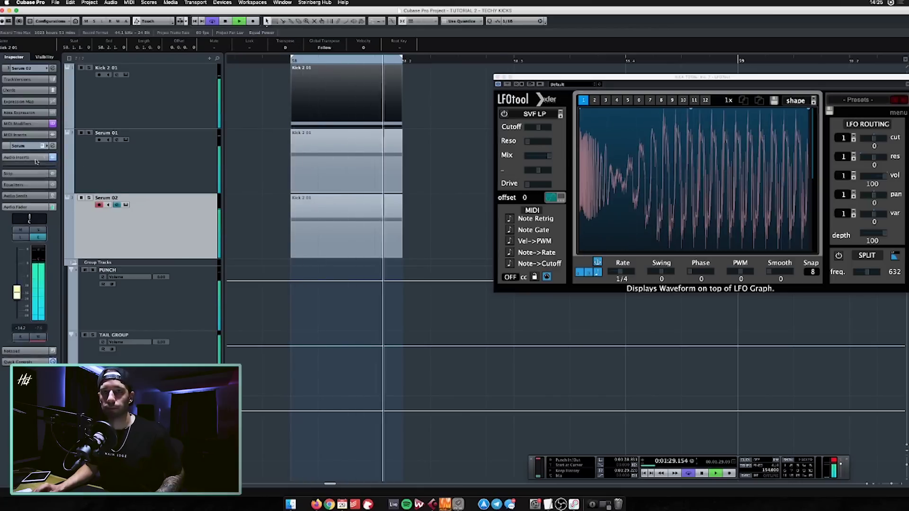
left_click(33, 175)
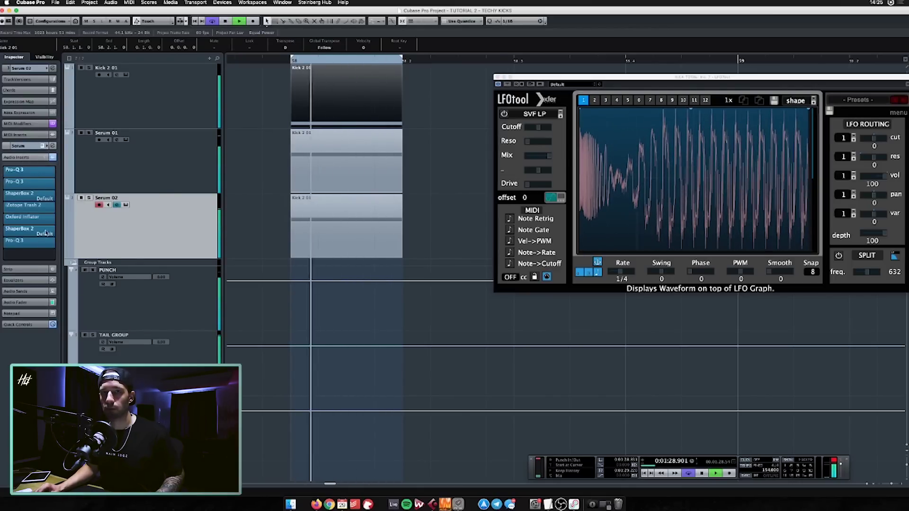
Step: Raise the middle point of the volume curve in Serum 02's second ShaperBox 2 for a steeper rise
left_click(50, 234)
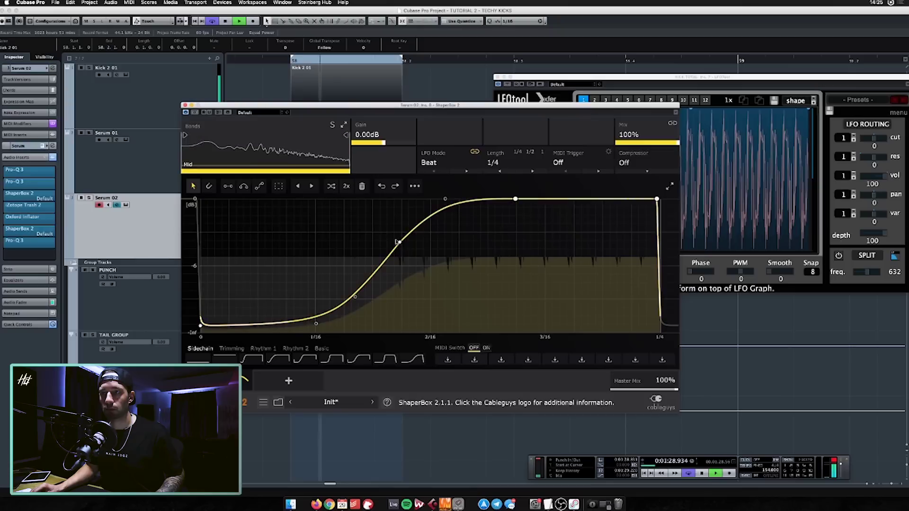
left_click_drag(397, 241, 400, 226)
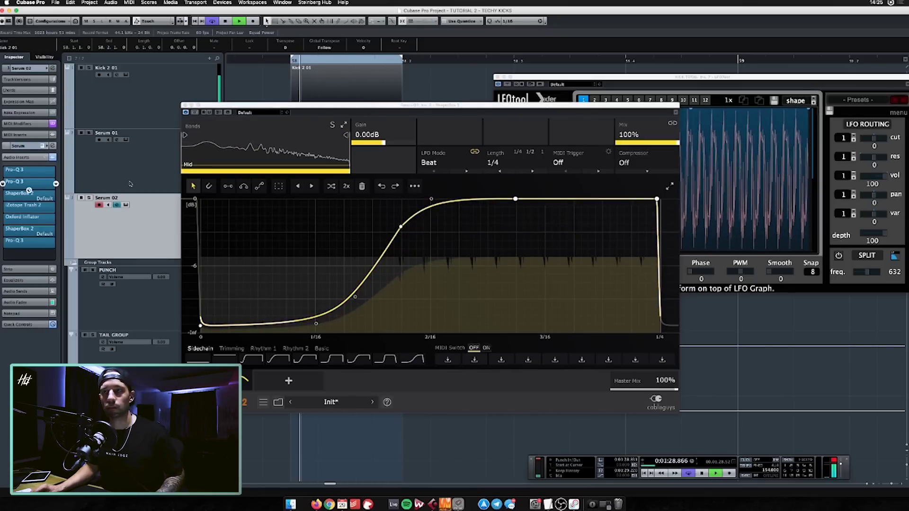
Step: Rework the mid bell in Serum 02's second Pro-Q 3, sweep a narrow low bell through boost and cut, and close the plugin windows
left_click(44, 185)
left_click_drag(544, 212, 550, 203)
left_click_drag(472, 254, 471, 271)
left_click_drag(472, 239, 499, 254)
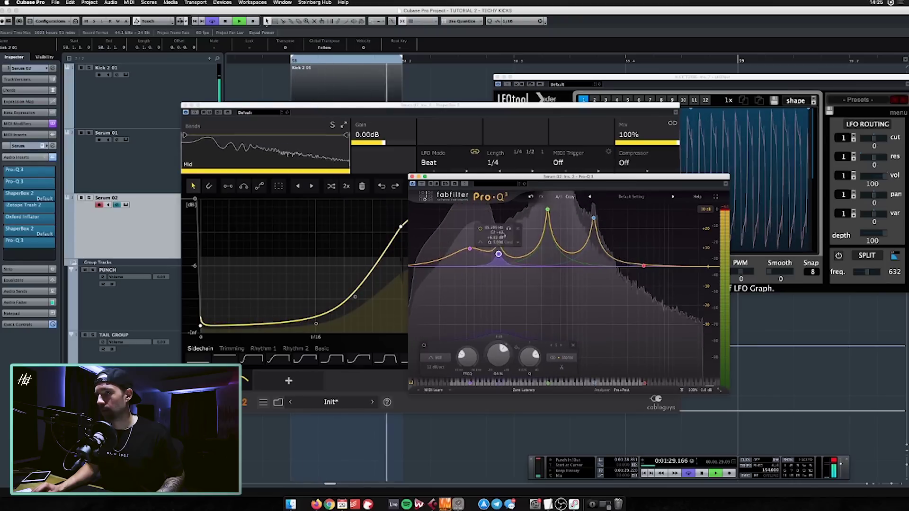
left_click_drag(503, 199, 480, 259)
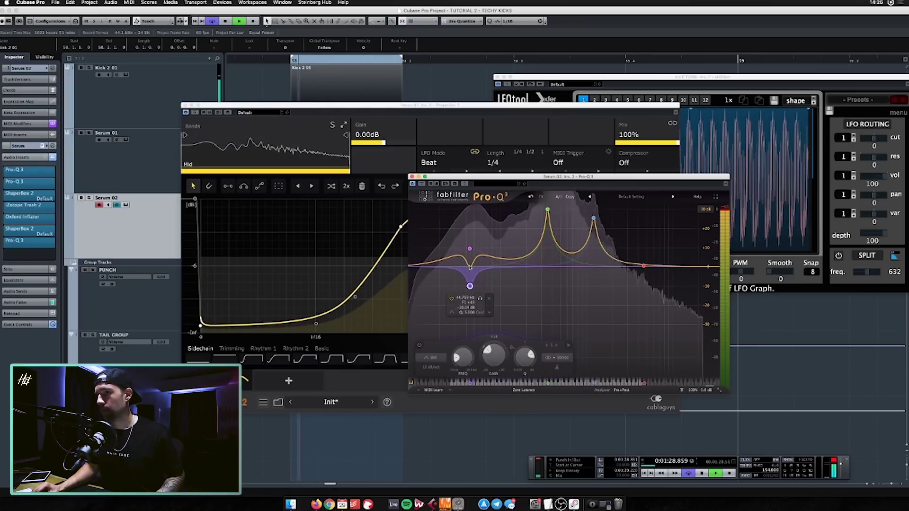
left_click_drag(473, 228, 516, 230)
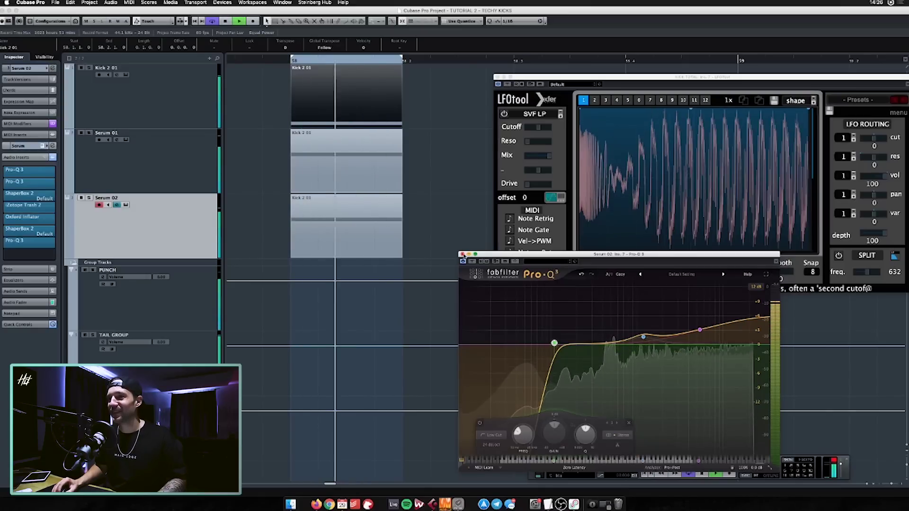
left_click(463, 255)
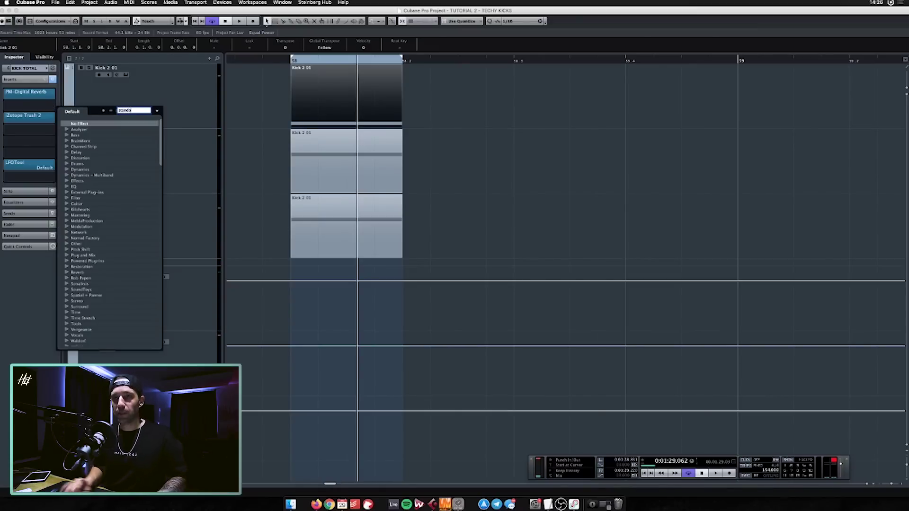
Step: Insert StandardCLIP on KICK TOTAL with Soft Clip Pro, 3.00 dB gain, -1.60 dB clip and saturator near 25, and reopen LFOTool
left_click(81, 124)
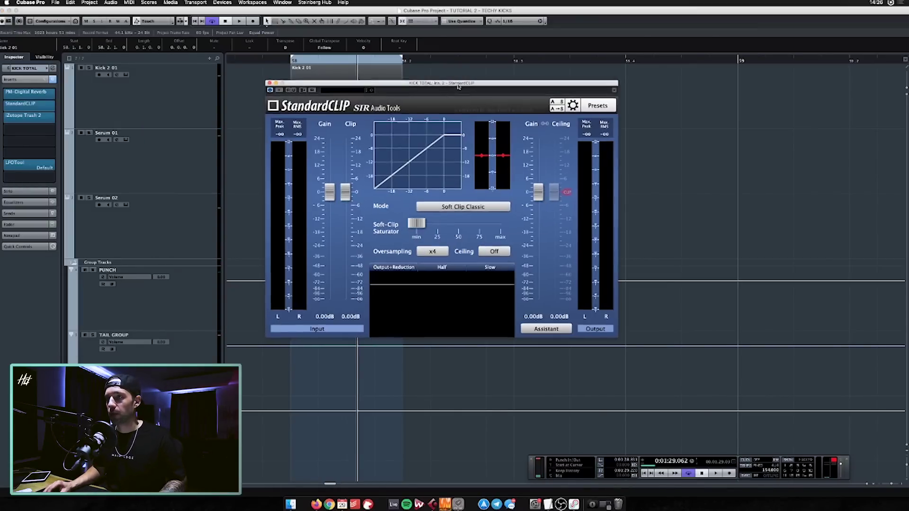
left_click_drag(468, 83, 521, 93)
key("space")
left_click_drag(396, 201, 393, 228)
left_click(493, 217)
left_click(493, 234)
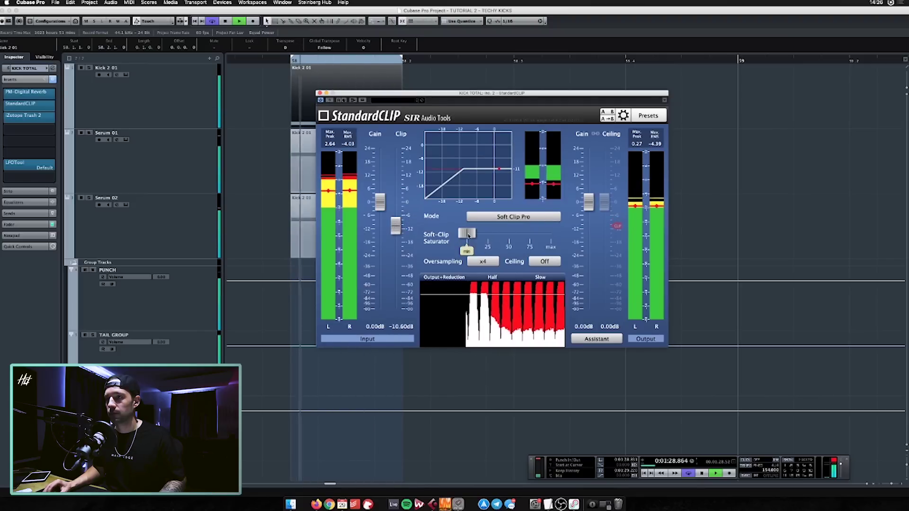
mouse_move(396, 226)
left_mouse_down()
mouse_move(395, 204)
mouse_move(381, 196)
mouse_move(393, 209)
left_mouse_up()
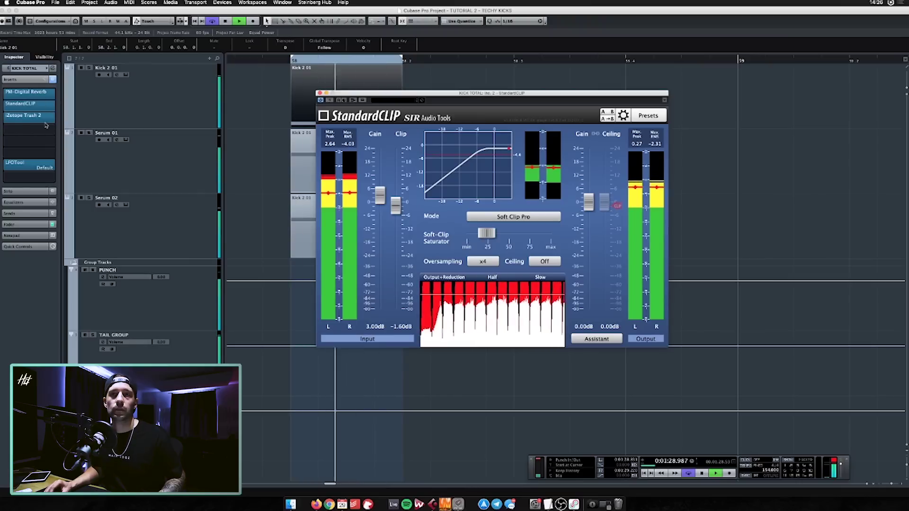
left_click(41, 161)
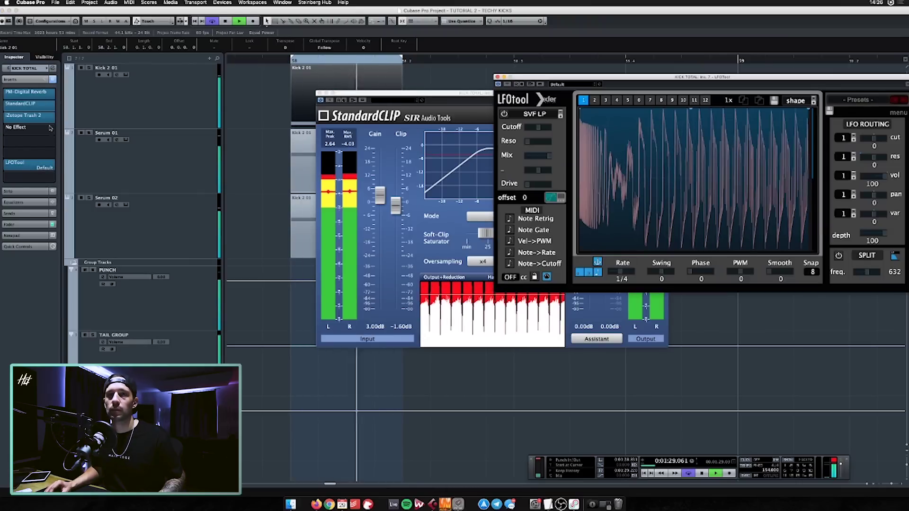
Step: Try the Busted, Elastic Trash and Sandpaper distortion types in KICK TOTAL's Trash 2
left_click(41, 117)
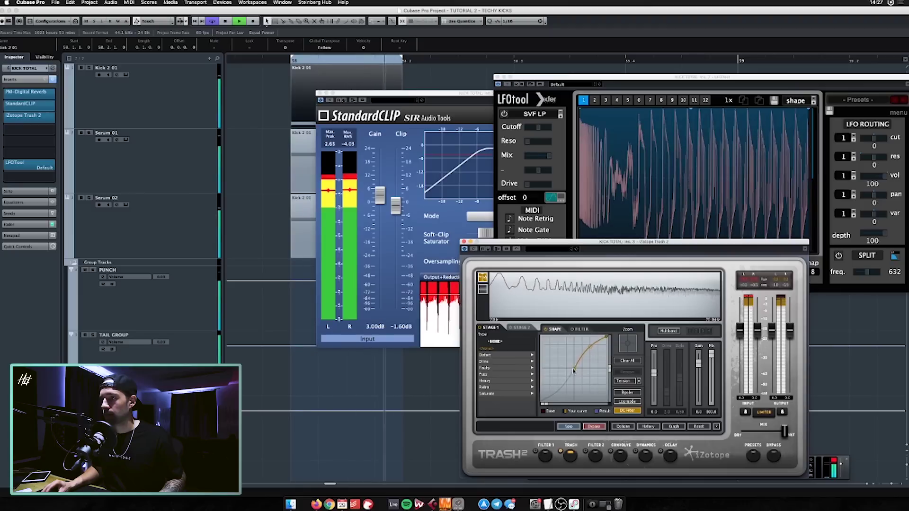
left_click(519, 362)
left_click(495, 368)
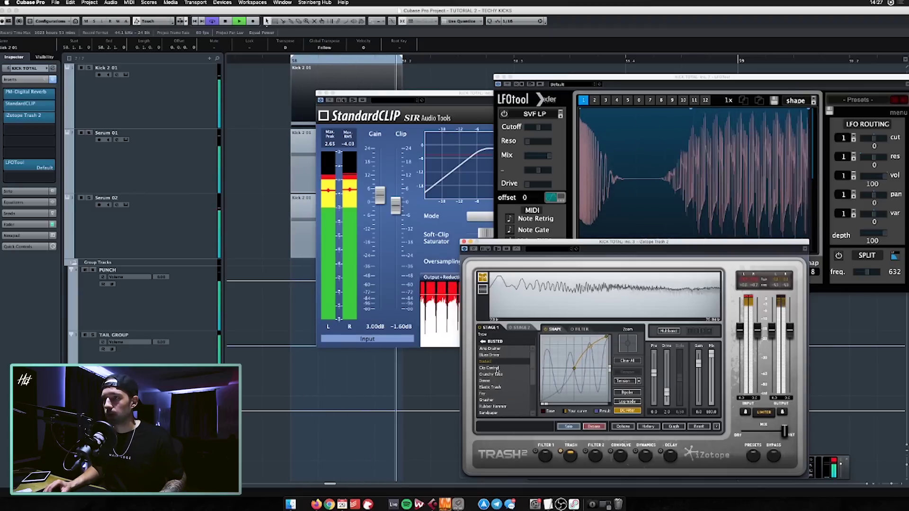
left_click(503, 396)
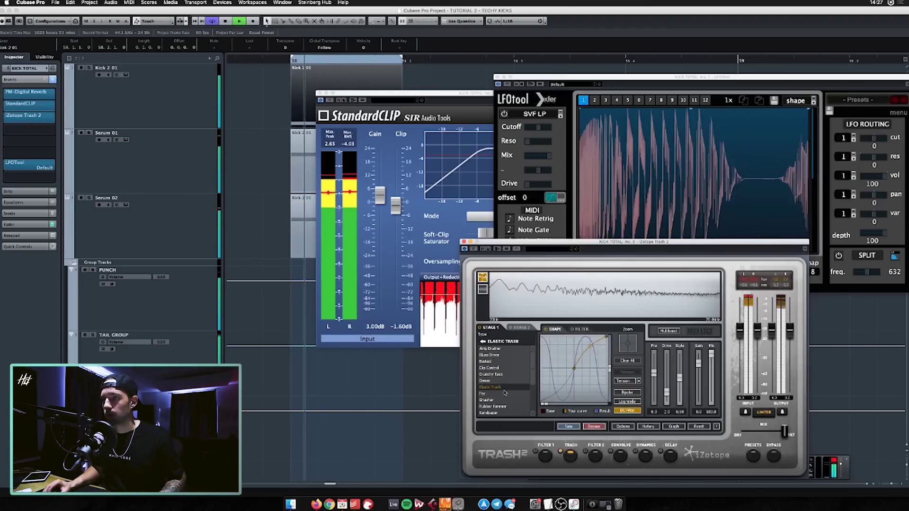
left_click(506, 413)
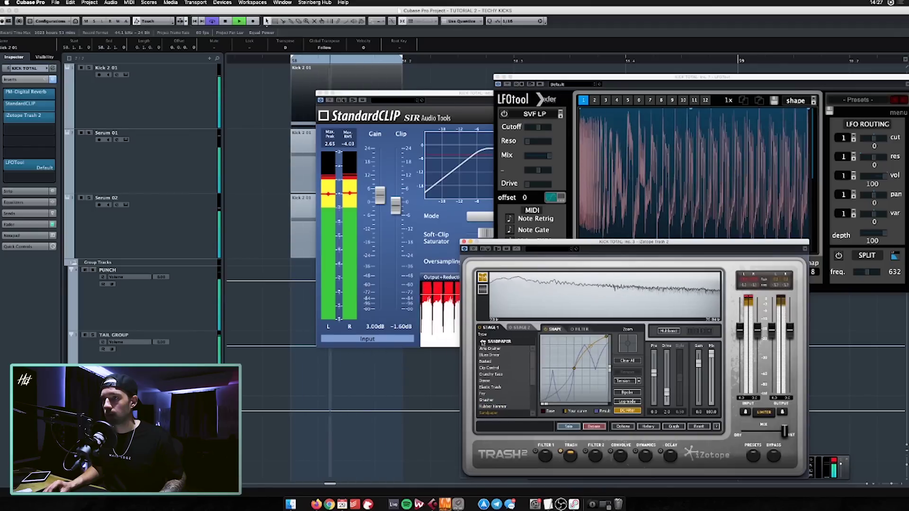
left_click(482, 341)
left_click(500, 349)
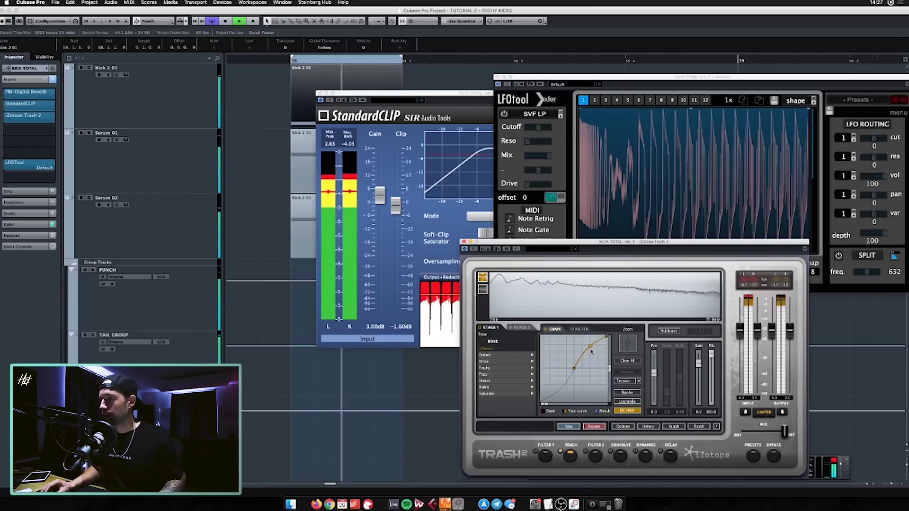
left_click(463, 242)
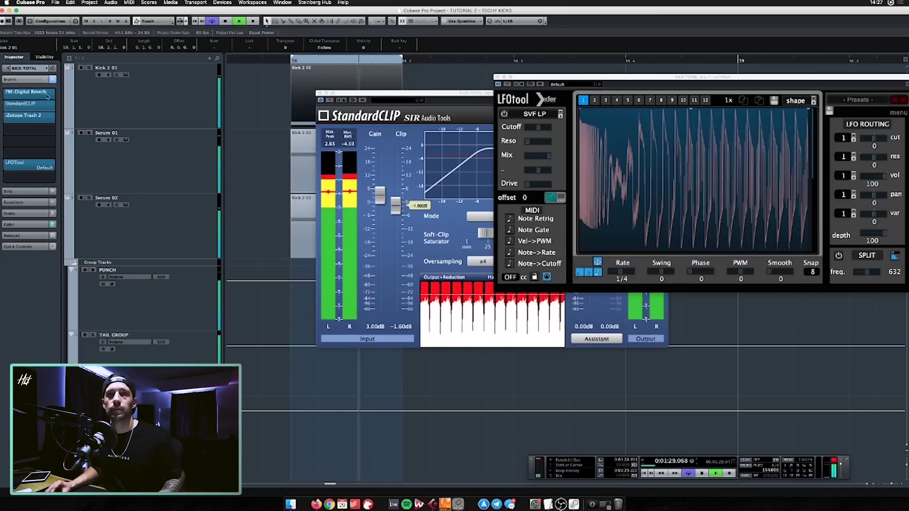
Step: Close StandardCLIP, reopen Serum 02's Serum, adjust oscillator B's phase and move LFO 2's peak higher and earlier
left_click(181, 103)
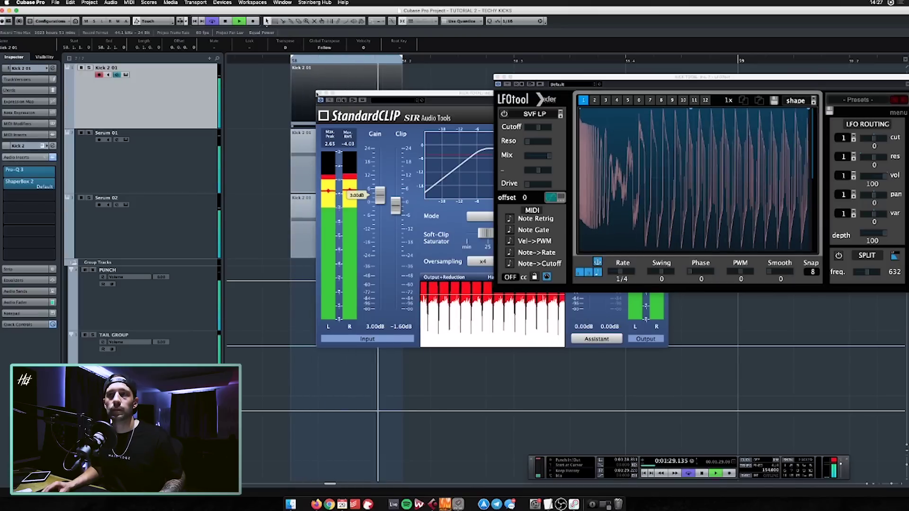
left_click(320, 93)
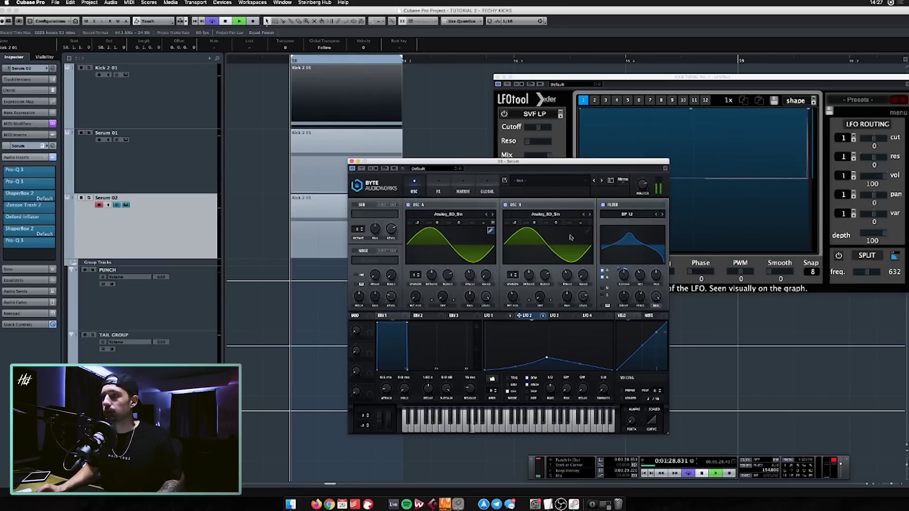
key("space")
left_click_drag(568, 261, 565, 235)
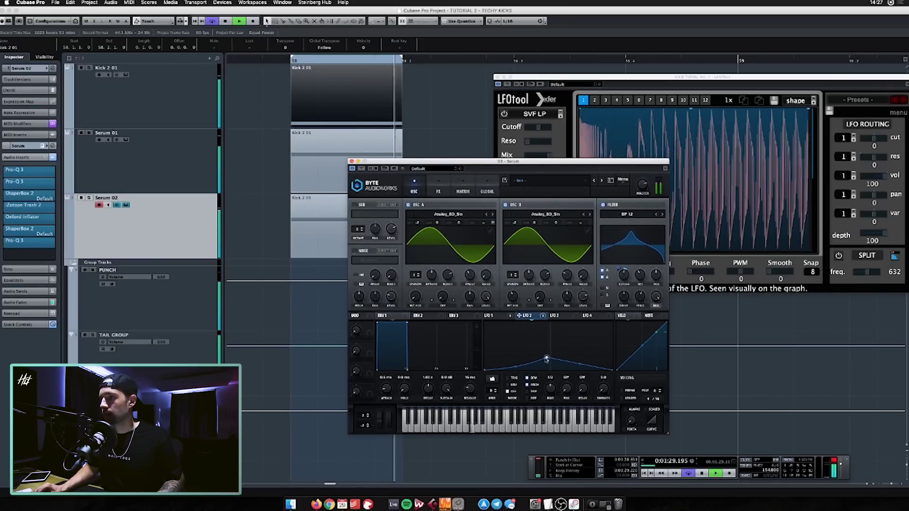
left_click_drag(541, 371, 530, 347)
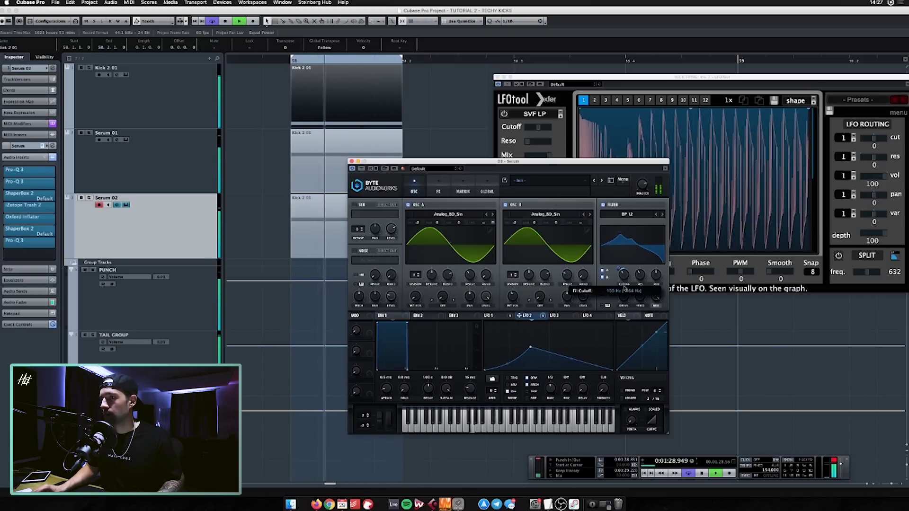
Step: Fine-tune the phases of oscillators A and B and move LFO 2's peak slightly lower and later
left_click_drag(565, 264, 563, 280)
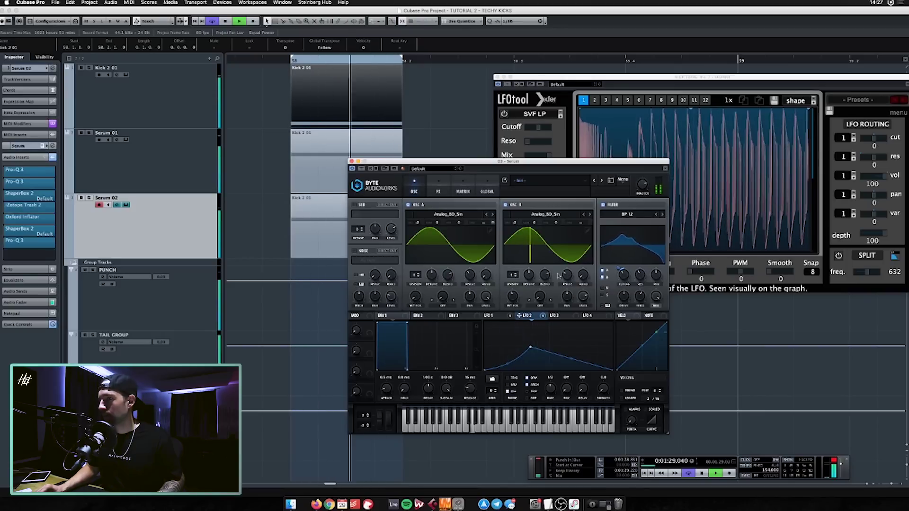
mouse_move(475, 278)
left_mouse_down()
mouse_move(472, 262)
mouse_move(469, 280)
left_mouse_up()
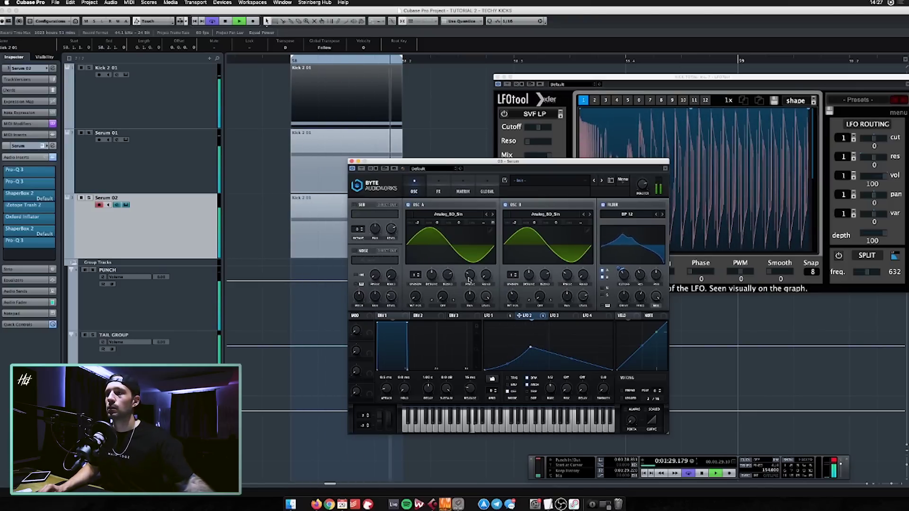
mouse_move(530, 347)
left_mouse_down()
mouse_move(530, 338)
mouse_move(542, 352)
left_mouse_up()
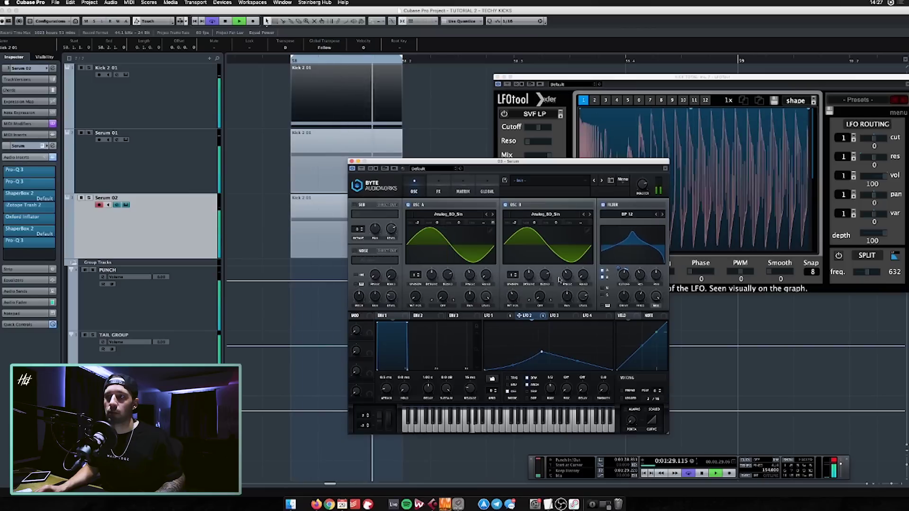
mouse_move(567, 276)
left_mouse_down()
mouse_move(568, 284)
mouse_move(570, 265)
left_mouse_up()
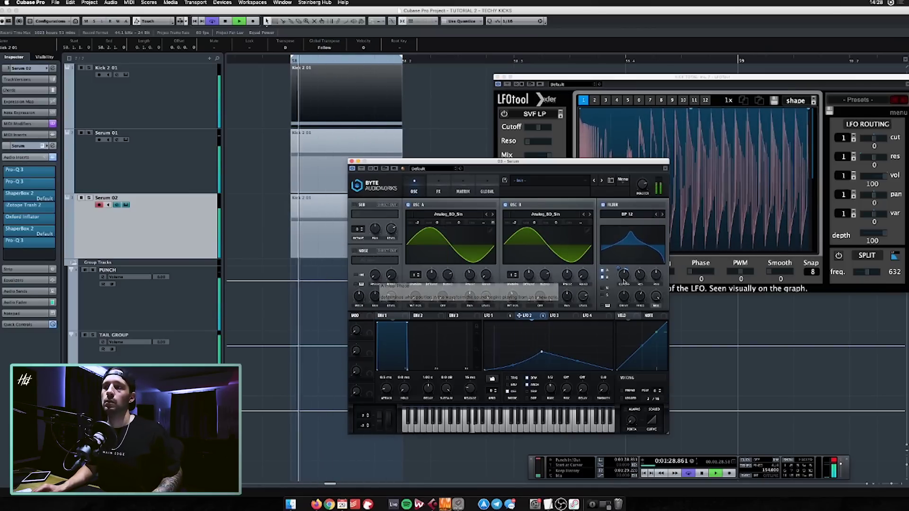
Step: Fine-tune the cutoff and resonance of Serum's BP 12 filter
mouse_move(624, 276)
left_mouse_down()
mouse_move(621, 285)
mouse_move(640, 266)
mouse_move(624, 262)
left_mouse_up()
left_click_drag(639, 296, 640, 278)
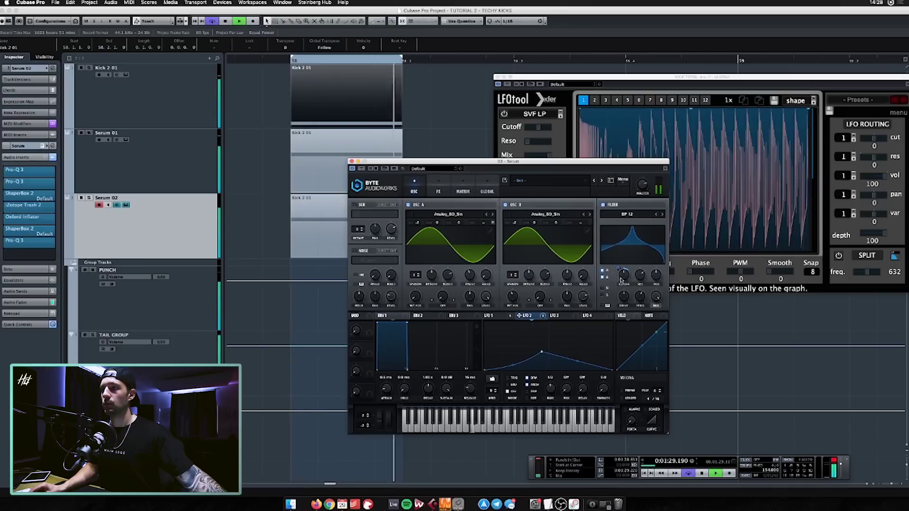
left_click_drag(621, 280, 621, 295)
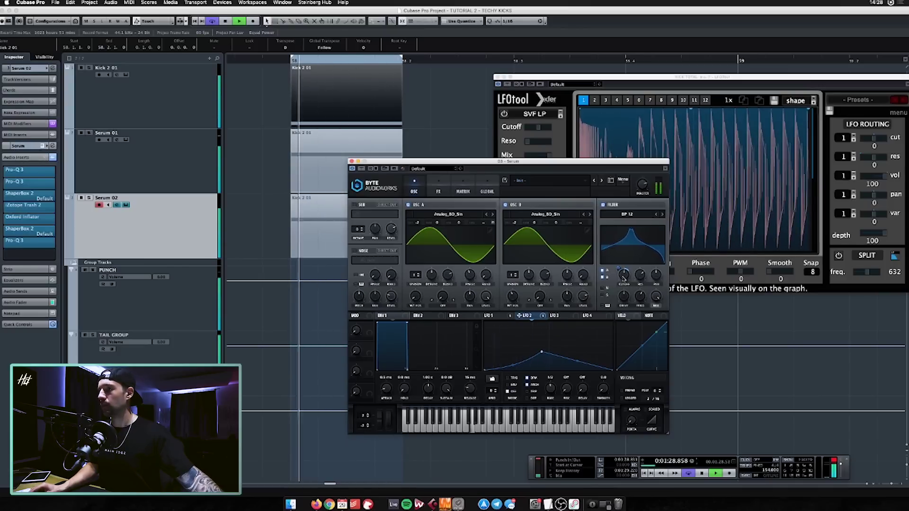
Step: Bow LFO 2's falling slope outward, readjust oscillator B's phase, close Serum and stop playback
mouse_move(582, 268)
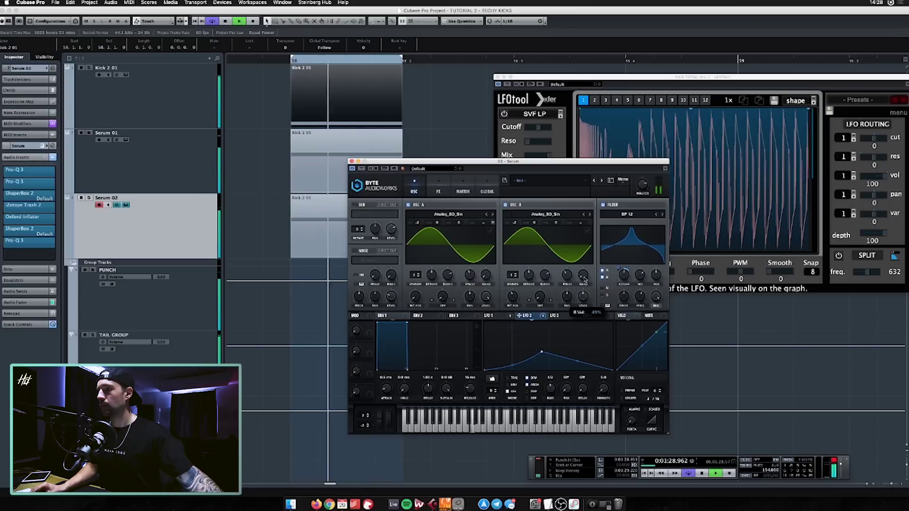
left_click_drag(577, 363, 565, 328)
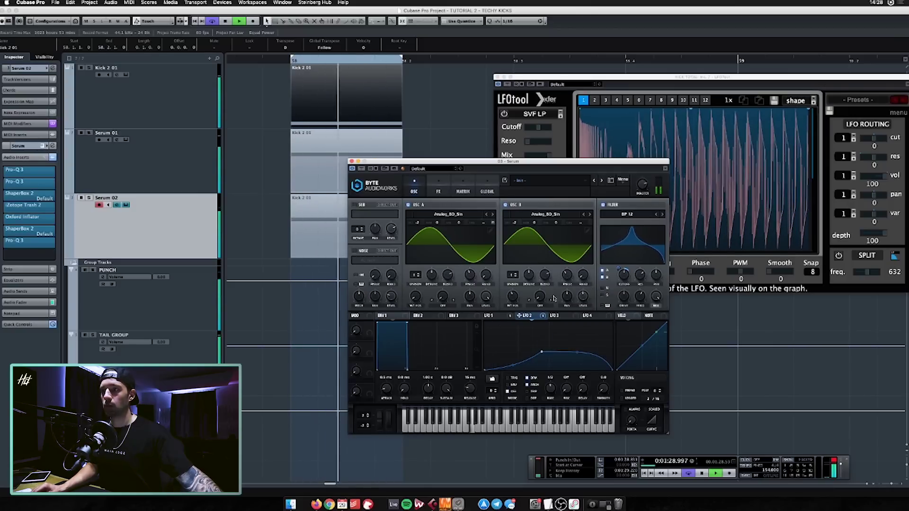
mouse_move(567, 287)
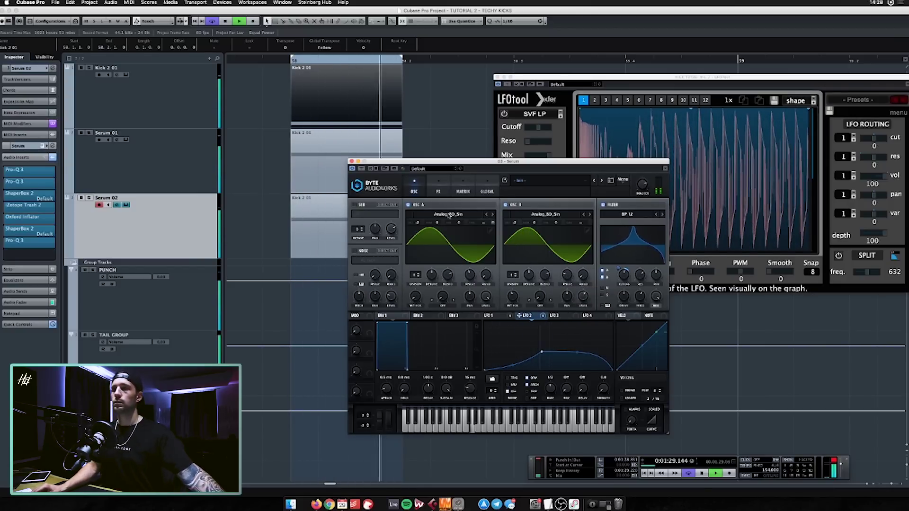
mouse_move(567, 275)
left_mouse_down()
mouse_move(568, 258)
mouse_move(564, 270)
left_mouse_up()
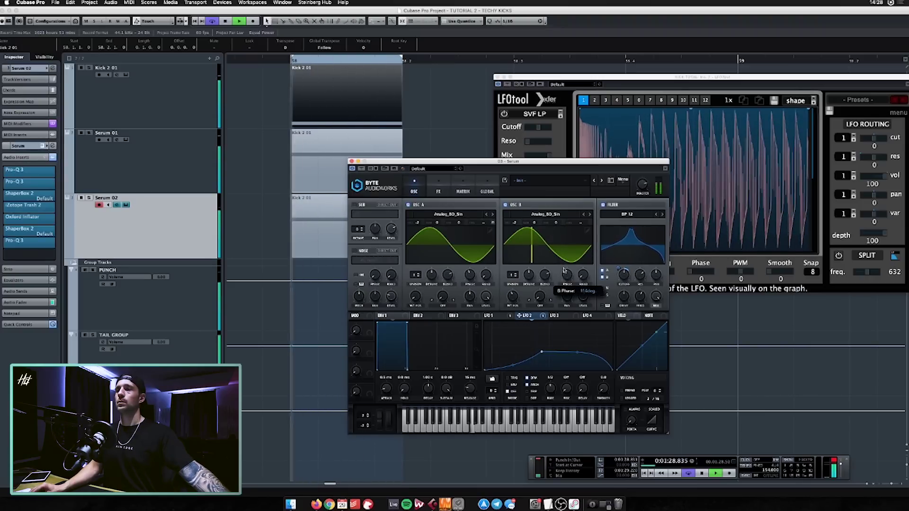
left_click(351, 162)
key("space")
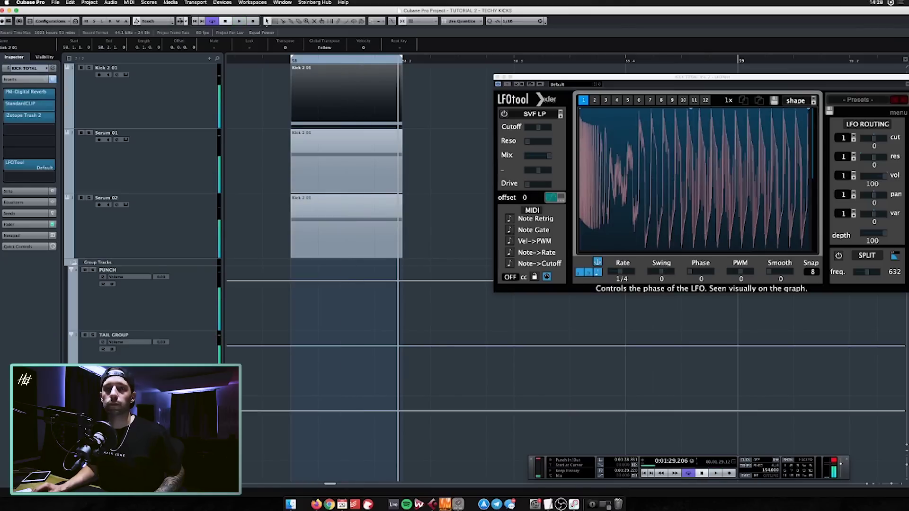
Step: Check the PM-Digital Reverb settings on KICK TOTAL during playback and close the plugin
left_click(44, 92)
key("space")
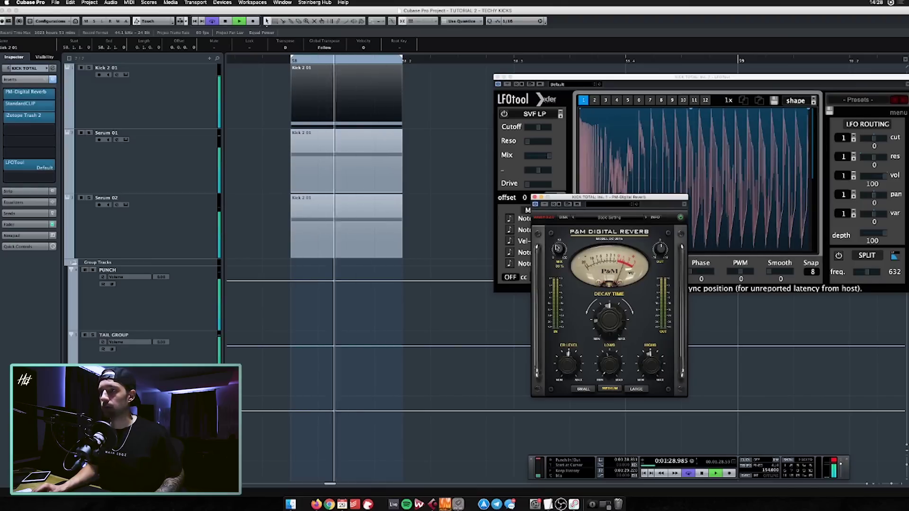
left_click(534, 197)
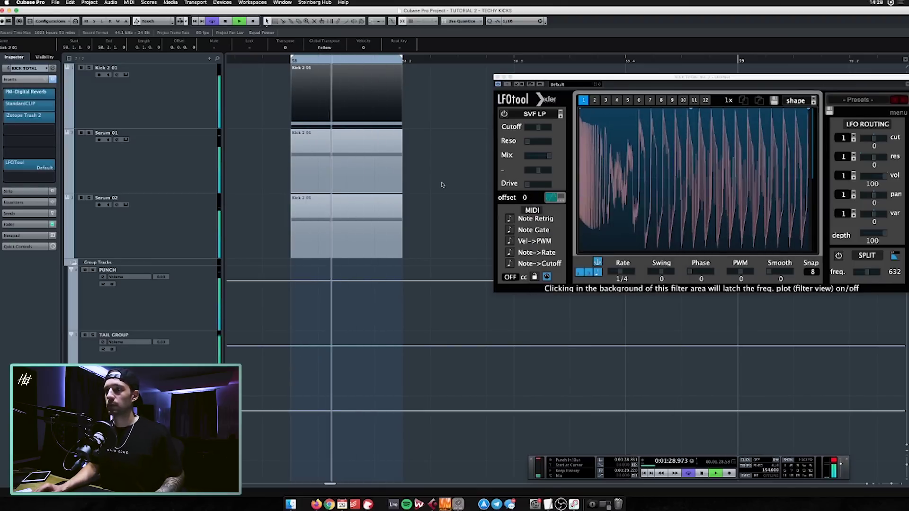
Step: Readjust the boosted bands in Serum 02's first Pro-Q 3 instance, lowering the gain and slightly raising the frequency of the low purple boost
left_click(104, 102)
left_click(79, 145)
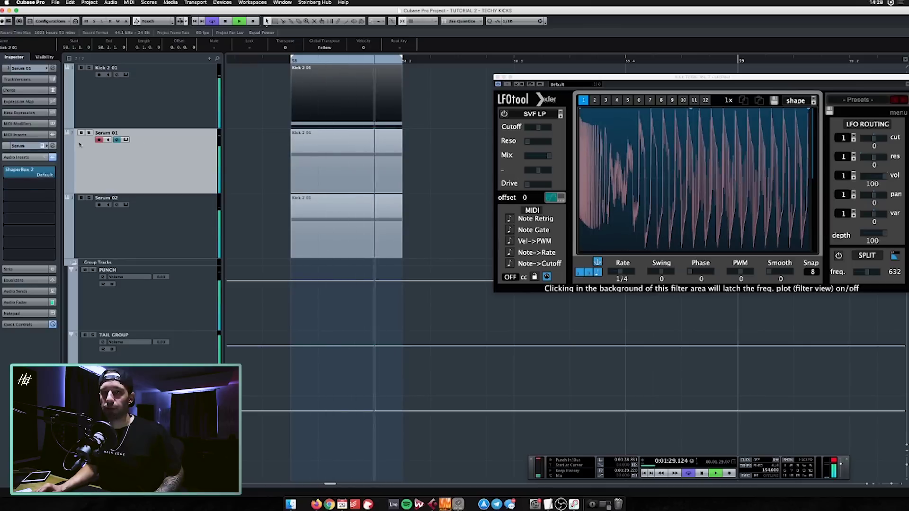
key("Down")
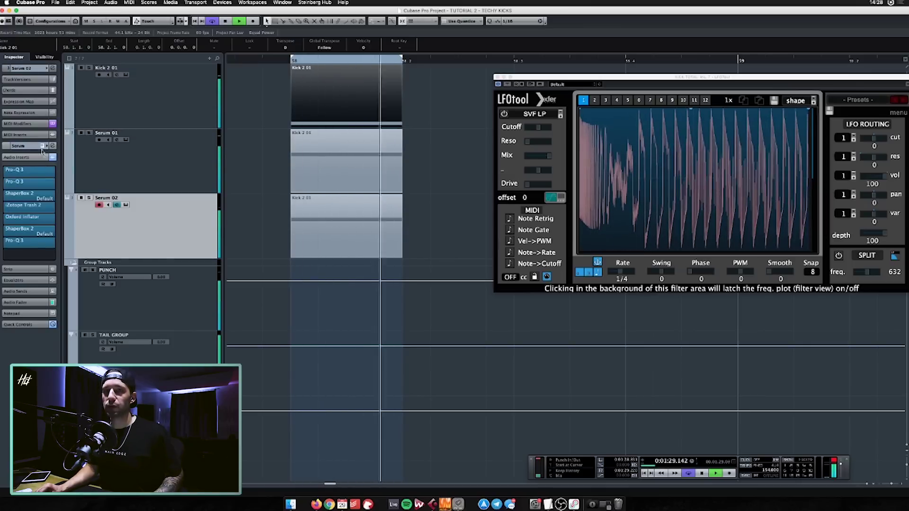
left_click(19, 170)
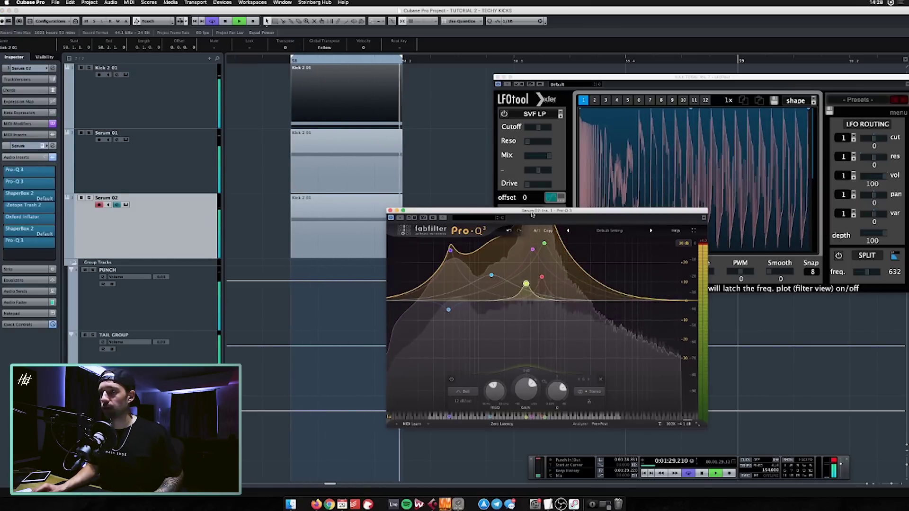
left_click_drag(532, 214, 518, 233)
mouse_move(531, 264)
left_mouse_down()
mouse_move(539, 263)
mouse_move(513, 263)
left_mouse_up()
left_click_drag(436, 271, 443, 348)
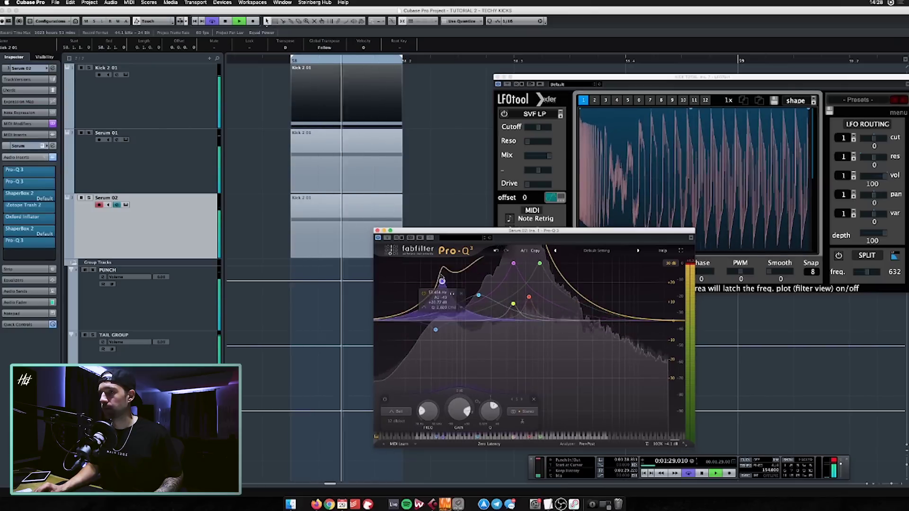
left_click_drag(441, 263, 447, 294)
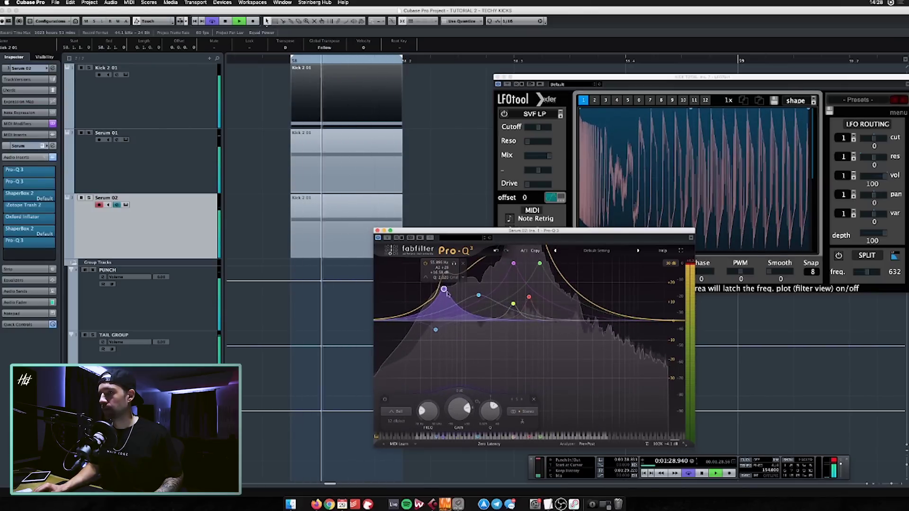
Step: In Serum 02's second Pro-Q 3, turn the low band into a slight cut, shift the green boost lower and fine-tune the track volume
left_click(41, 186)
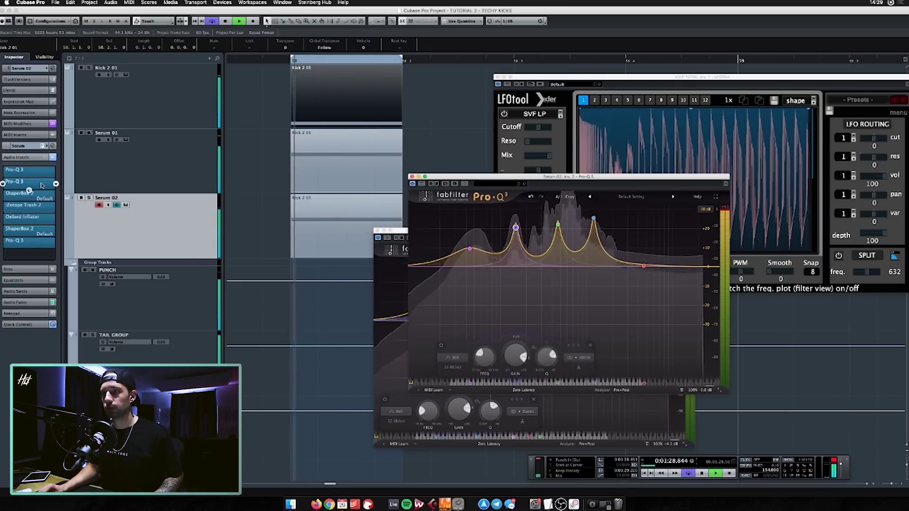
mouse_move(558, 201)
left_mouse_down()
mouse_move(570, 199)
mouse_move(539, 198)
left_mouse_up()
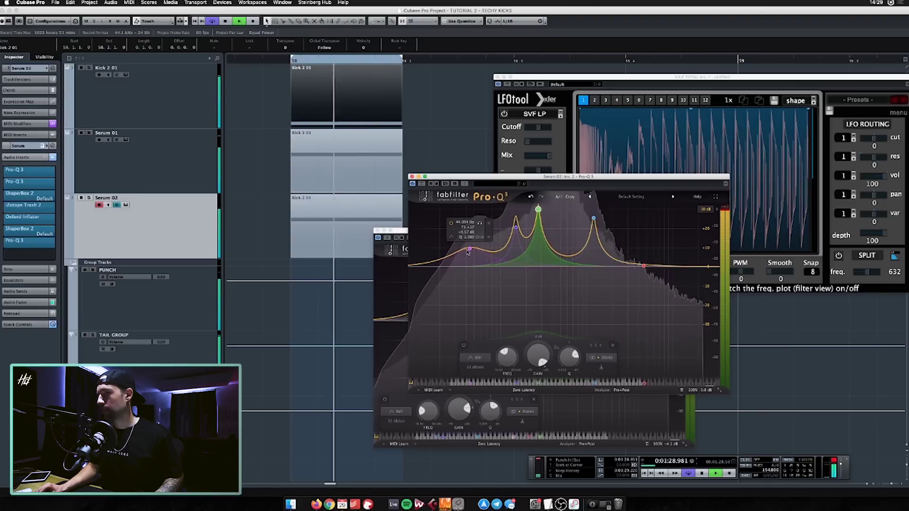
left_click_drag(469, 250, 474, 222)
left_click_drag(472, 278, 471, 283)
left_click(19, 302)
left_click_drag(21, 283, 23, 285)
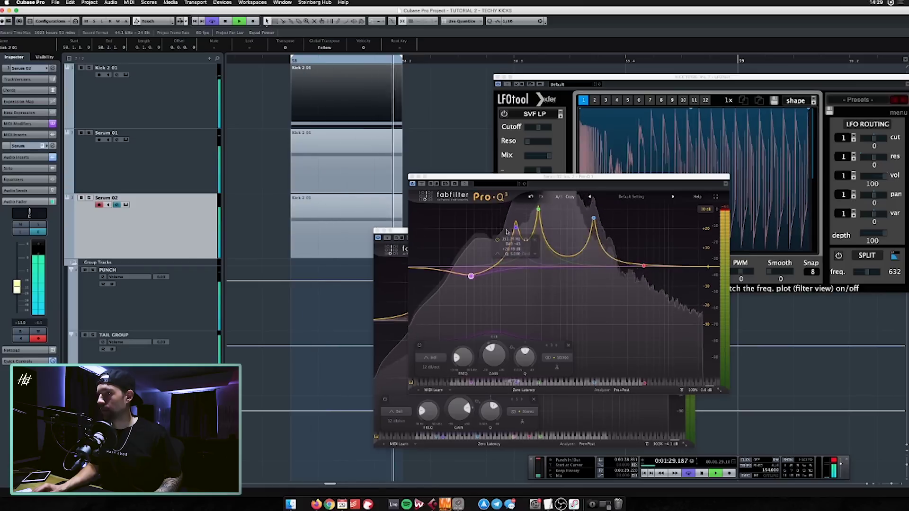
Step: Reposition the green and purple boosts in Serum 02's second Pro-Q 3 and close both equalizers
left_click_drag(538, 209, 516, 242)
left_click_drag(547, 211, 518, 227)
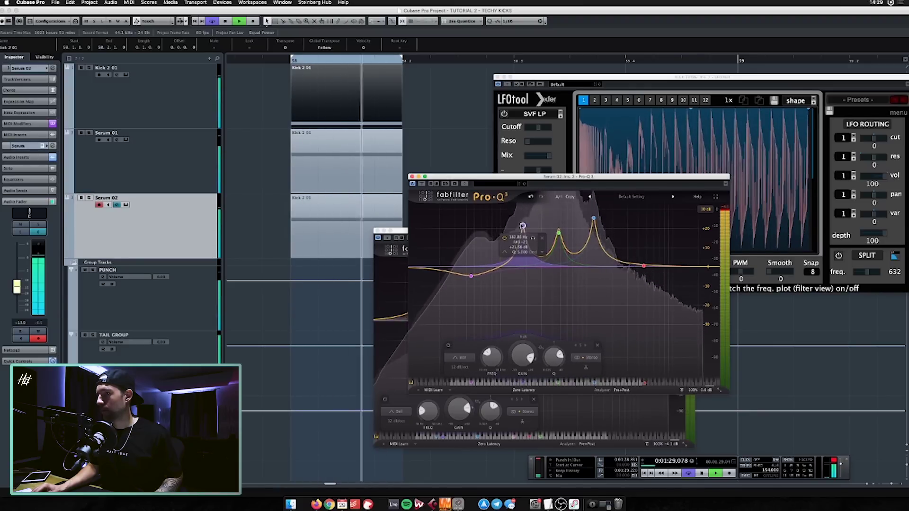
left_click(412, 177)
left_click(378, 232)
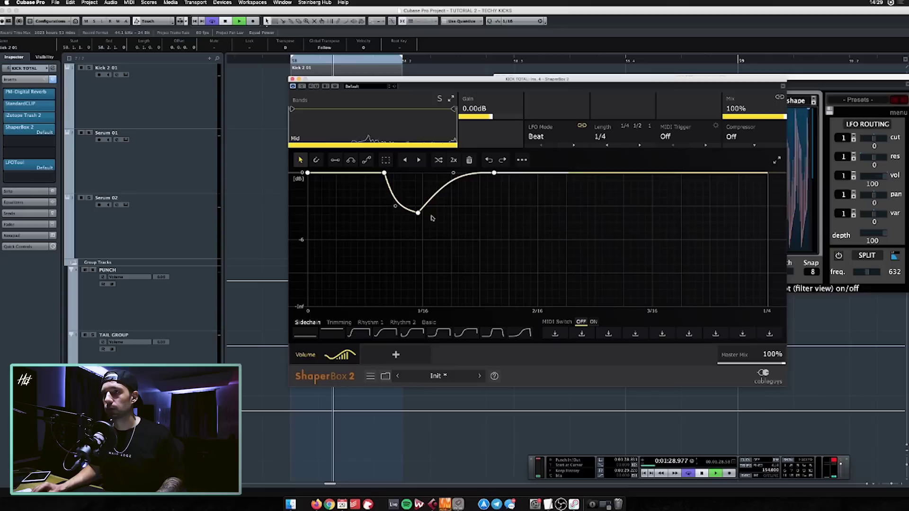
Step: In ShaperBox 2 on KICK TOTAL, set the low split to about 237 Hz and deepen the mid band's volume dip to about -6 dB
key("space")
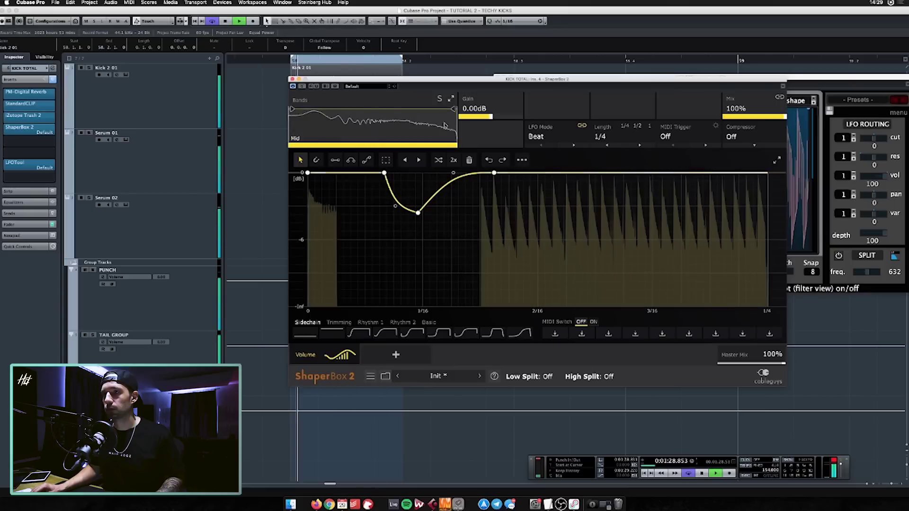
left_click_drag(293, 109, 348, 109)
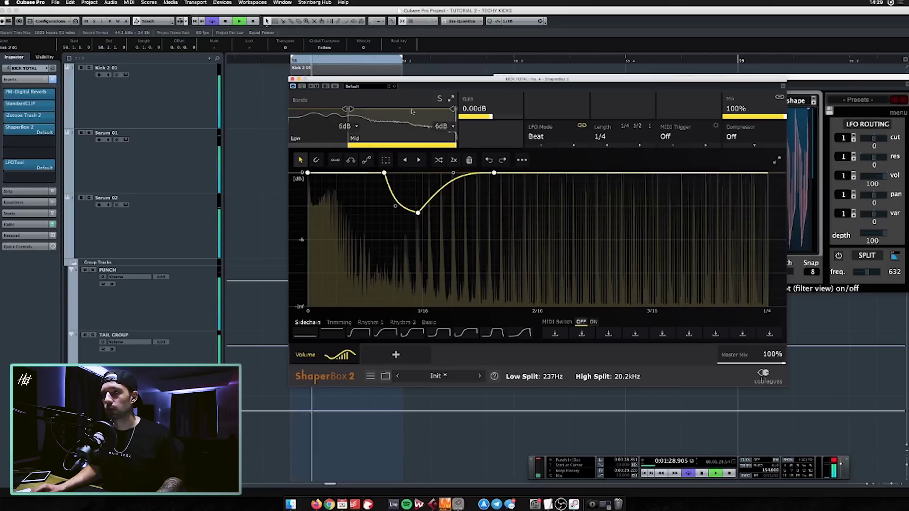
left_click_drag(418, 213, 413, 245)
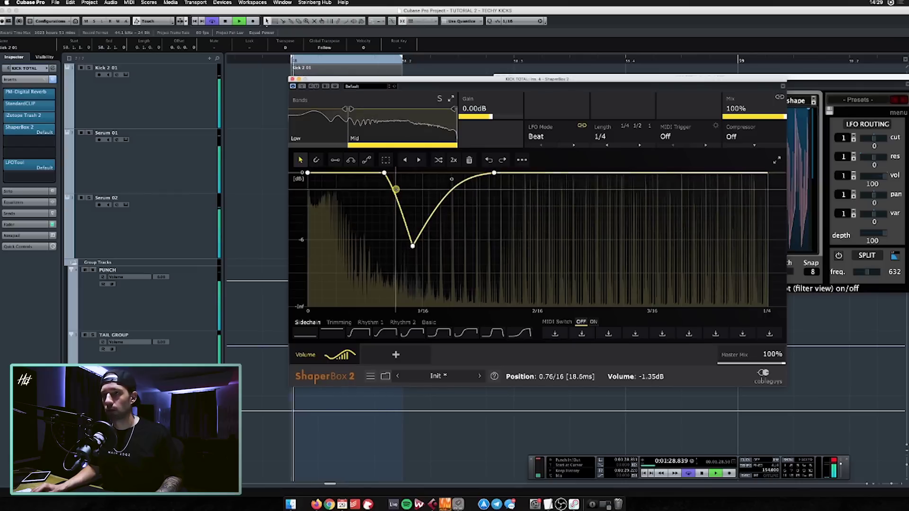
left_click(292, 80)
Step: Enable the sub oscillator in Serum 02's Serum and reshape LFO 2 with a lower, earlier peak and a rounded rise
left_click(203, 166)
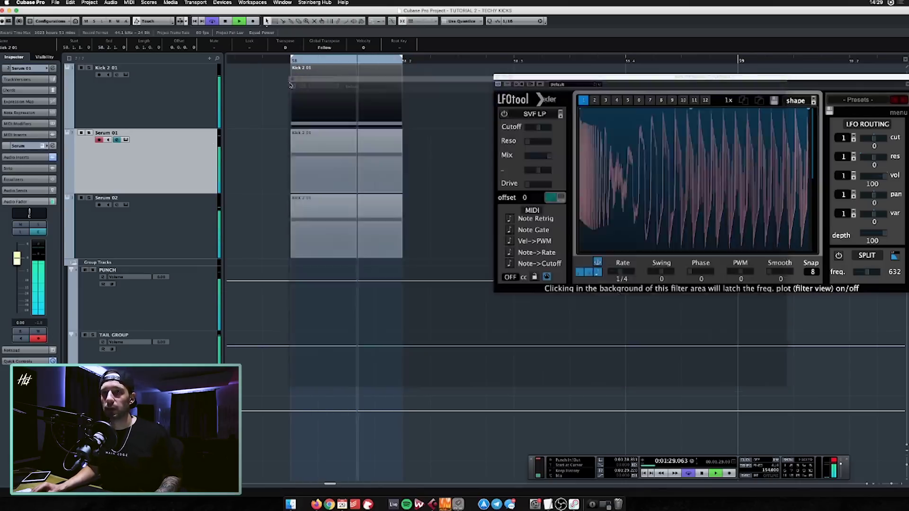
left_click(202, 237)
left_click(117, 204)
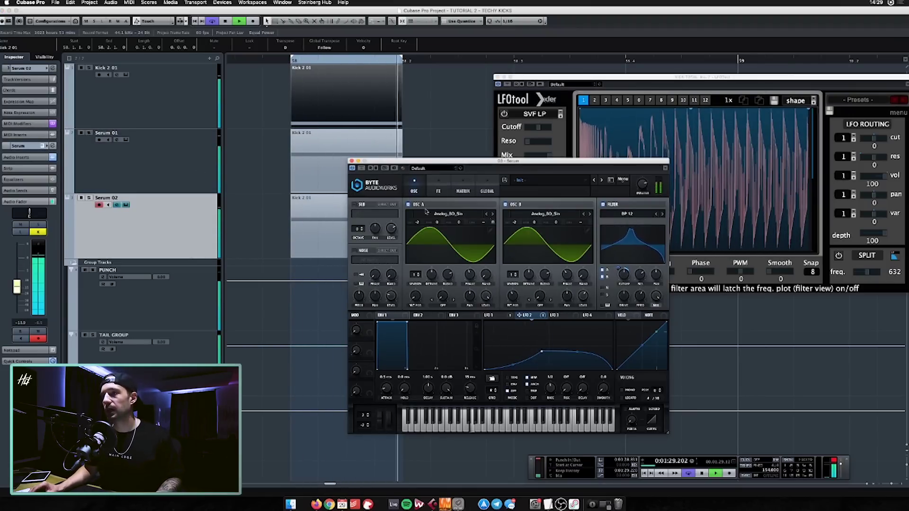
left_click(355, 204)
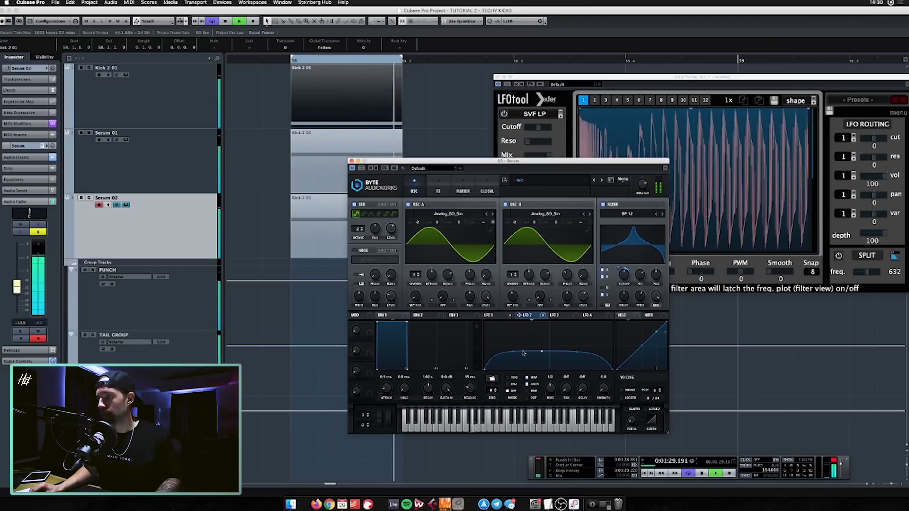
left_click_drag(523, 349, 512, 368)
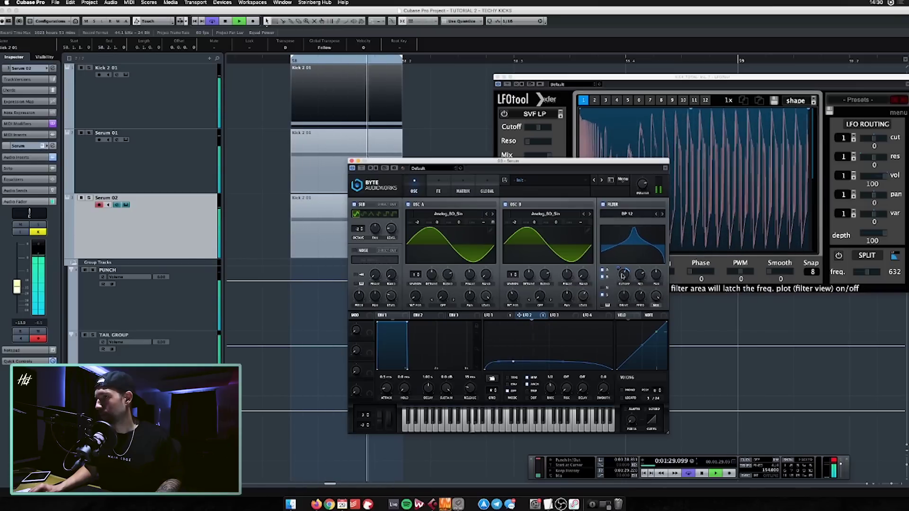
Step: Fine-tune the BP 12 filter's cutoff and drive, stop playback and close Serum and LFOTool
left_click_drag(622, 275, 619, 286)
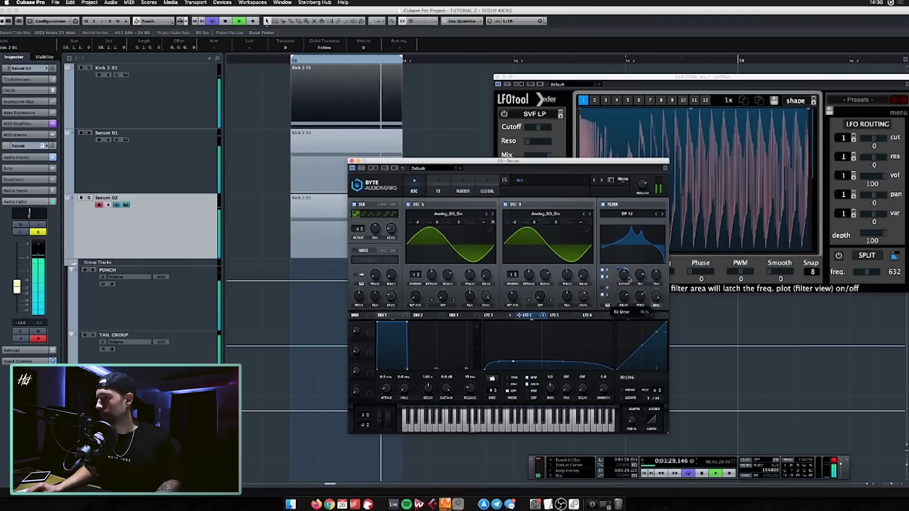
left_click_drag(625, 296, 622, 309)
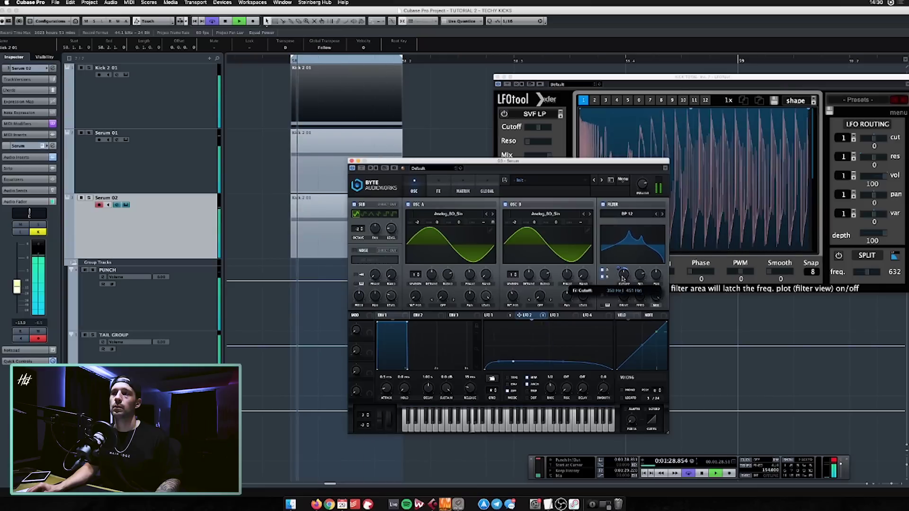
key("space")
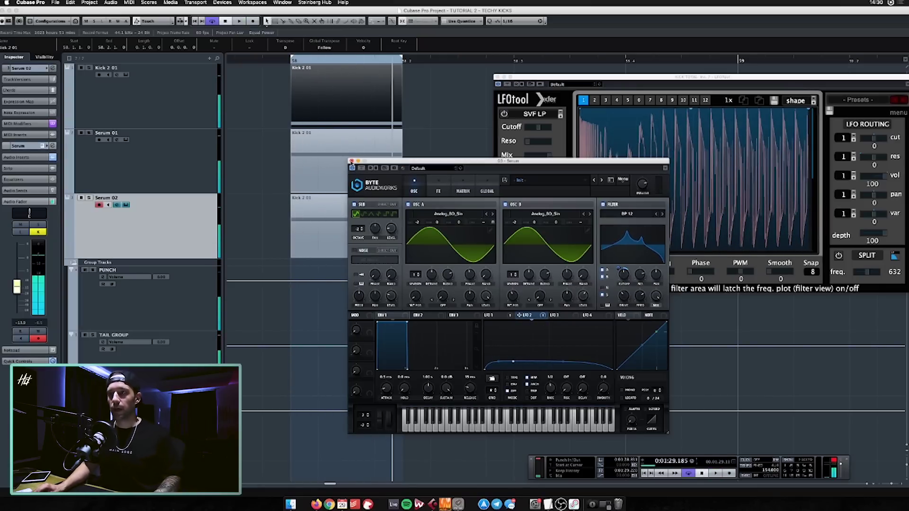
left_click(351, 161)
left_click(497, 76)
Step: Add a new instrument track below Kick 2 01 with Kick 2 as its instrument
scroll(495, 90, "down", 5)
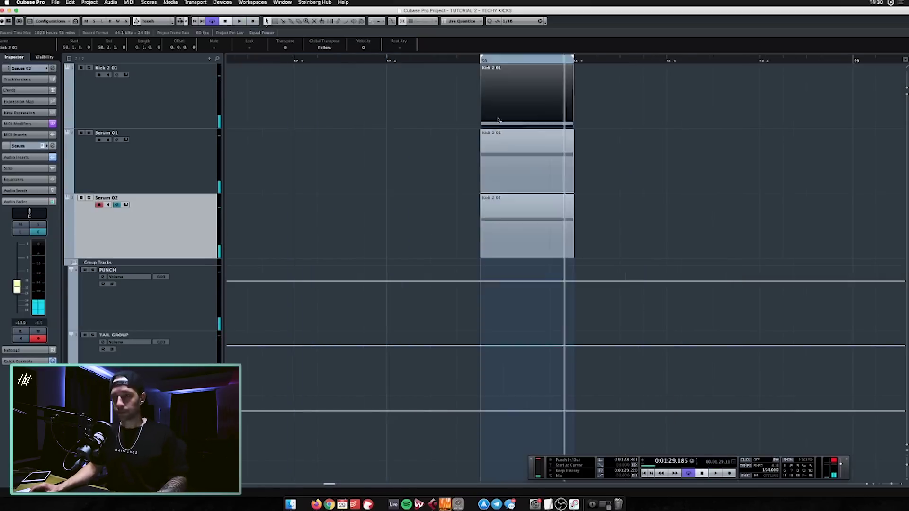
right_click(143, 88)
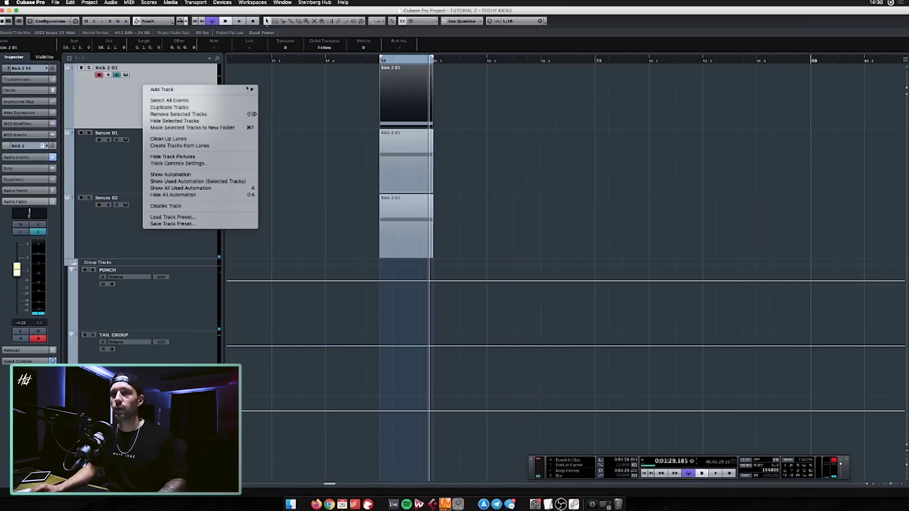
mouse_move(251, 89)
left_click(293, 100)
left_click(484, 134)
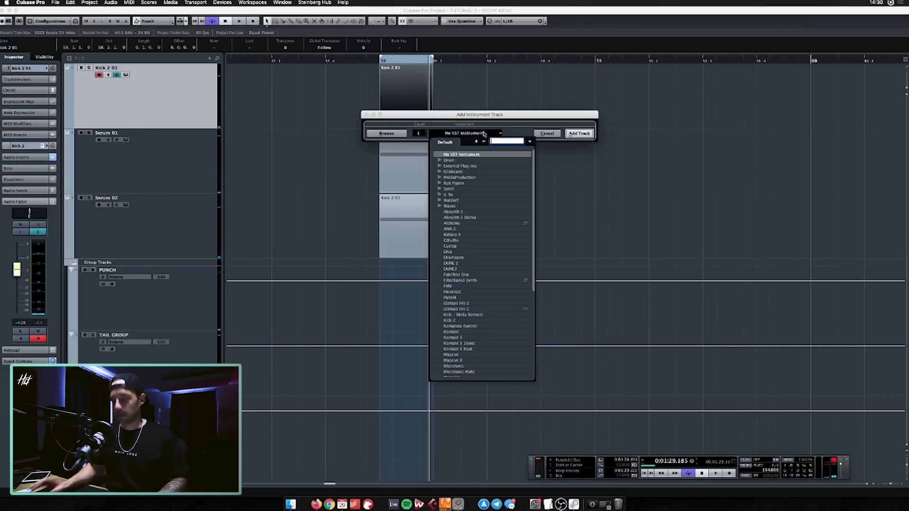
type("kick")
key("Return")
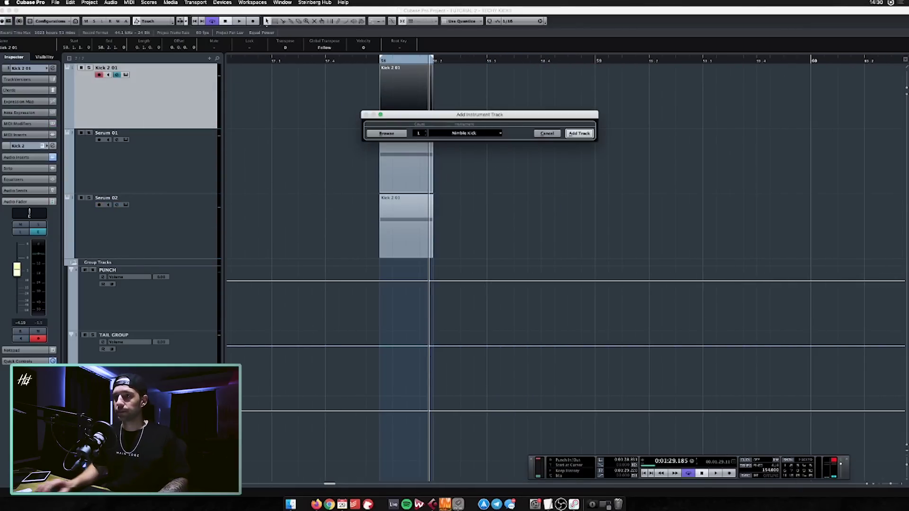
left_click(484, 134)
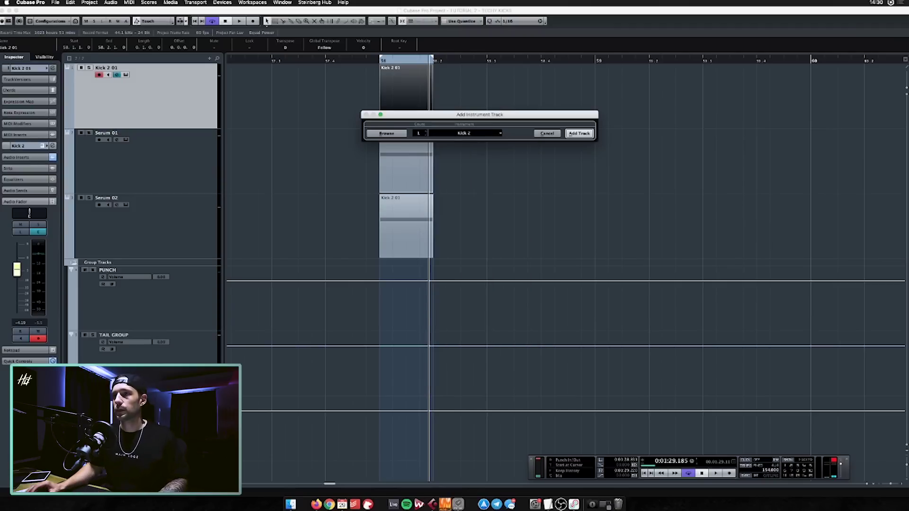
key("Return")
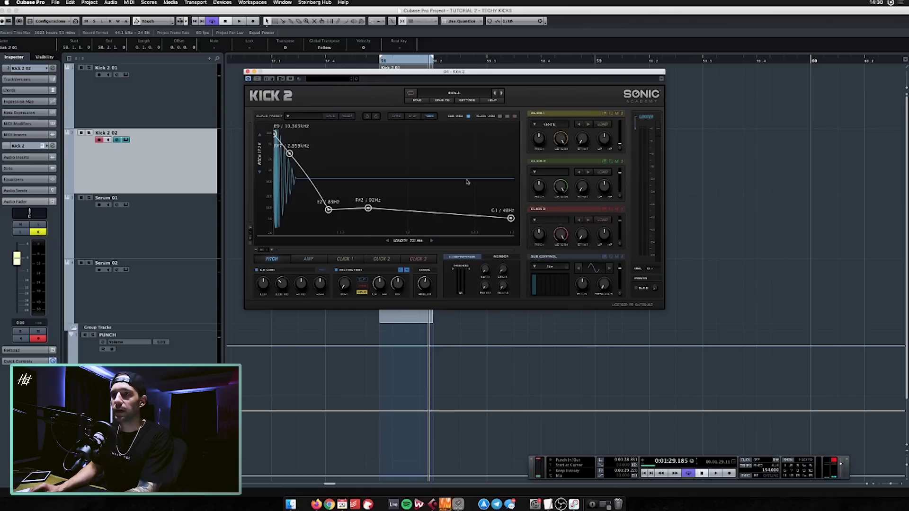
Step: Raise the middle of Kick 2's pitch envelope and loop a copy of the kick event on Kick 2 02 at 58.4
mouse_move(325, 196)
left_mouse_down()
mouse_move(315, 195)
mouse_move(336, 182)
left_mouse_up()
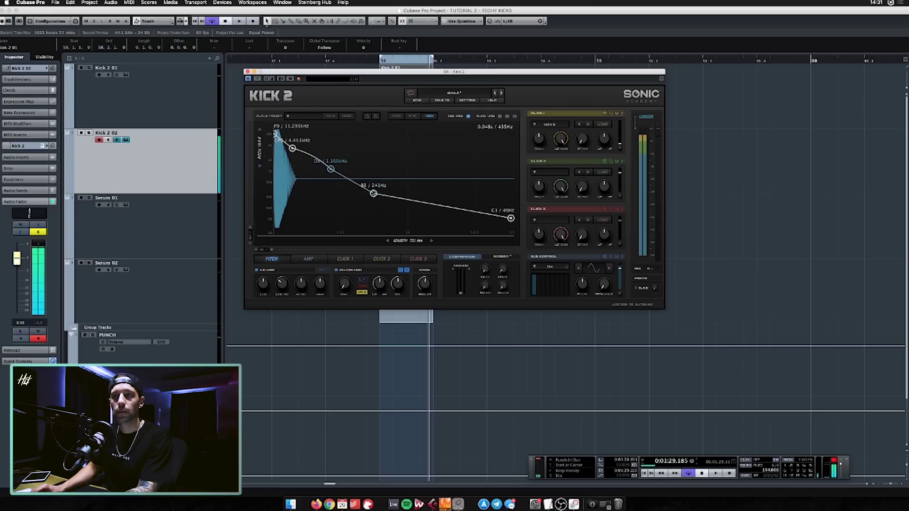
left_click(247, 71)
left_click_drag(397, 114, 560, 180)
key("p")
key("space")
Step: Insert Pro-Q 3 on the Kick 2 02 channel and add a strong, wide bell boost in the midrange
key("e")
key("space")
left_click(336, 323)
type("p")
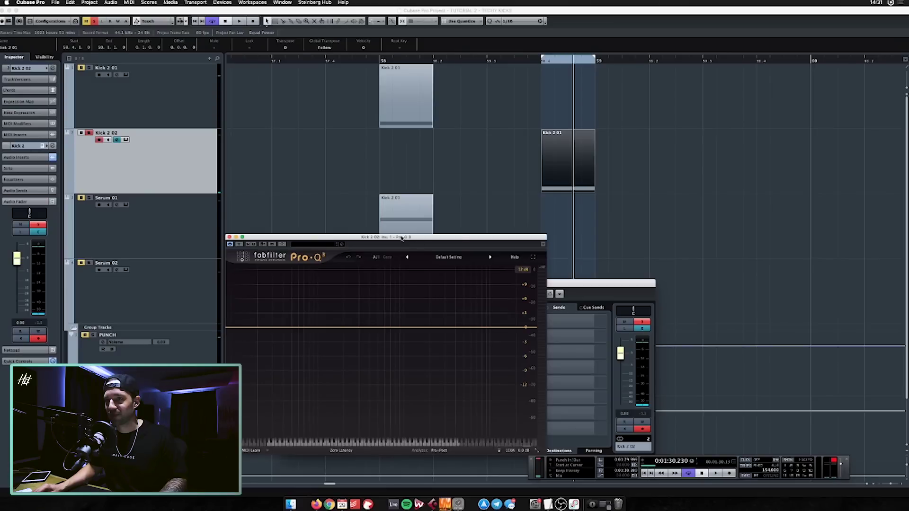
left_click_drag(401, 237, 383, 148)
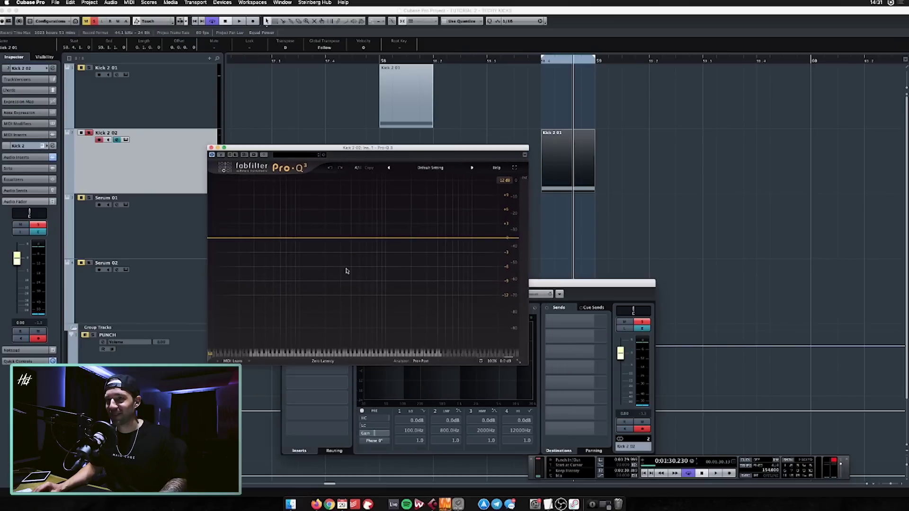
left_click_drag(358, 241, 356, 173)
scroll(356, 173, "down", 3)
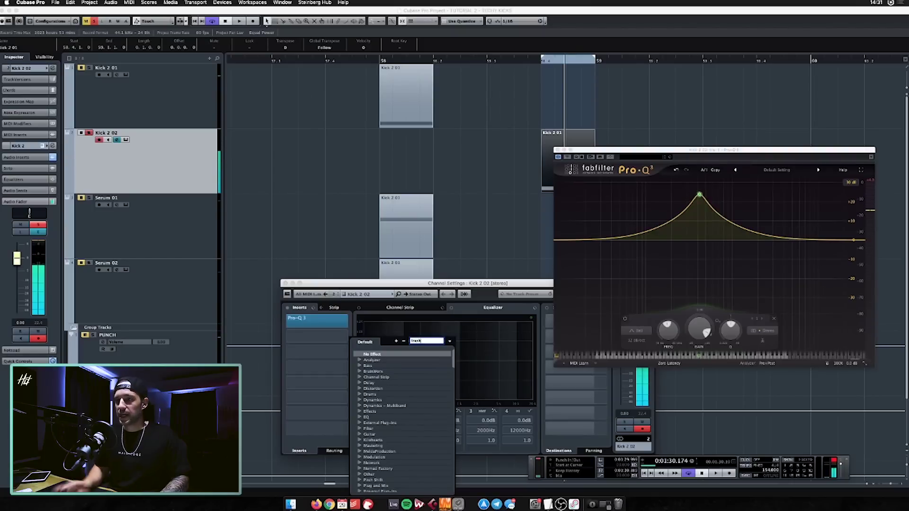
Step: Insert iZotope Trash 2 after Pro-Q 3 on Kick 2 02, bend its waveshaper curve and close it
left_click(390, 361)
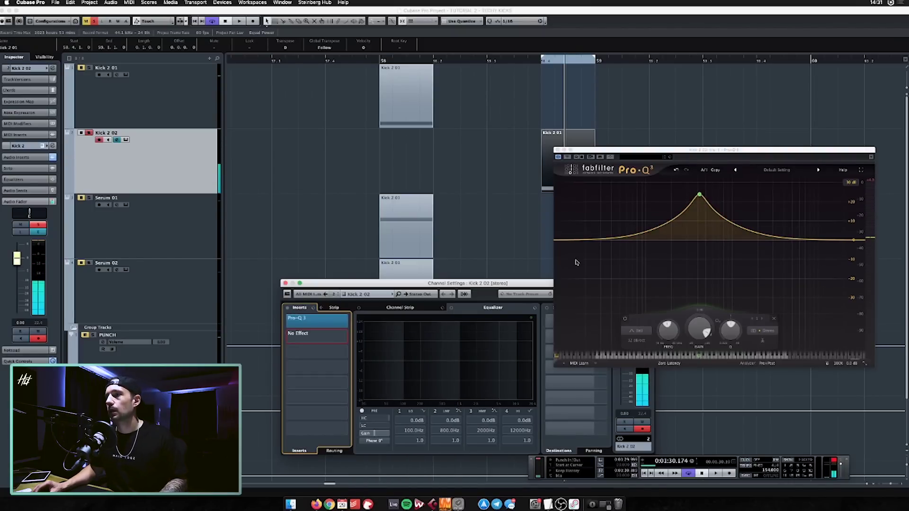
key("space")
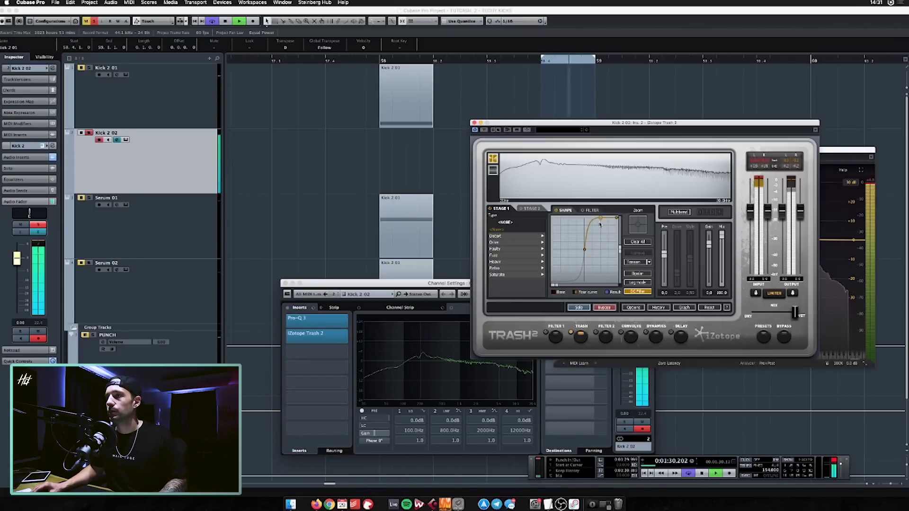
left_click(474, 123)
Step: Reshape Kick 2 02's pitch envelope with middle nodes at about 1.19 kHz, 746 Hz and 303 Hz, and close Kick 2 and Pro-Q 3
left_click(344, 295)
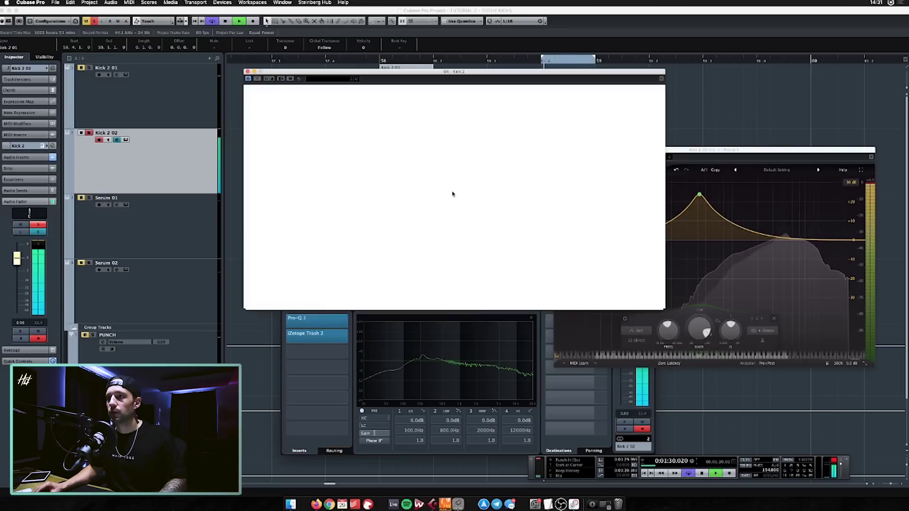
left_click_drag(293, 148, 305, 169)
left_click_drag(353, 193, 411, 199)
left_click_drag(353, 177, 354, 176)
left_click_drag(410, 199, 387, 188)
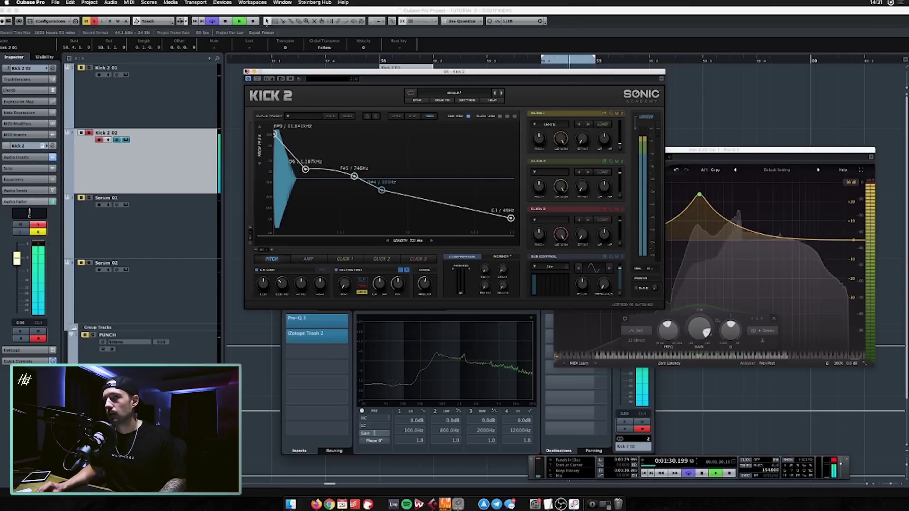
key("super+w")
left_click(557, 150)
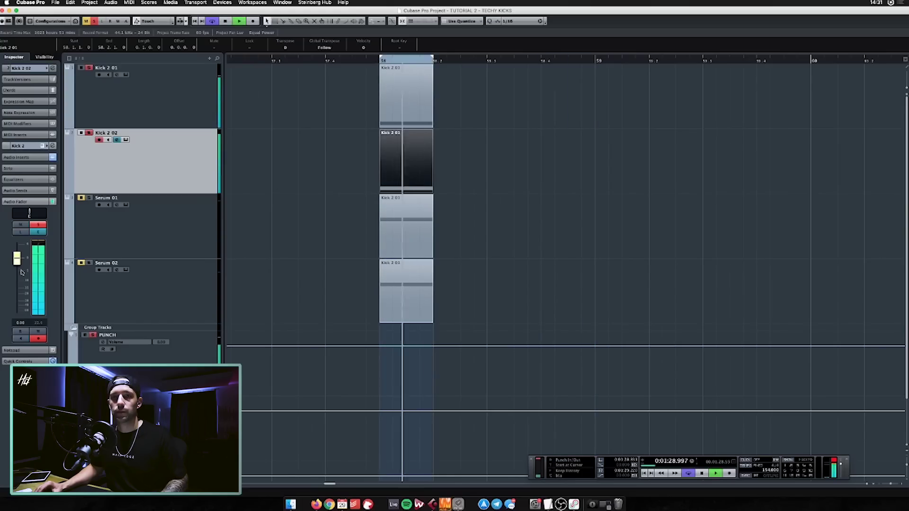
Step: Insert ShaperBox 2 after iZotope Trash 2 on the Kick 2 02 channel
left_click(157, 349)
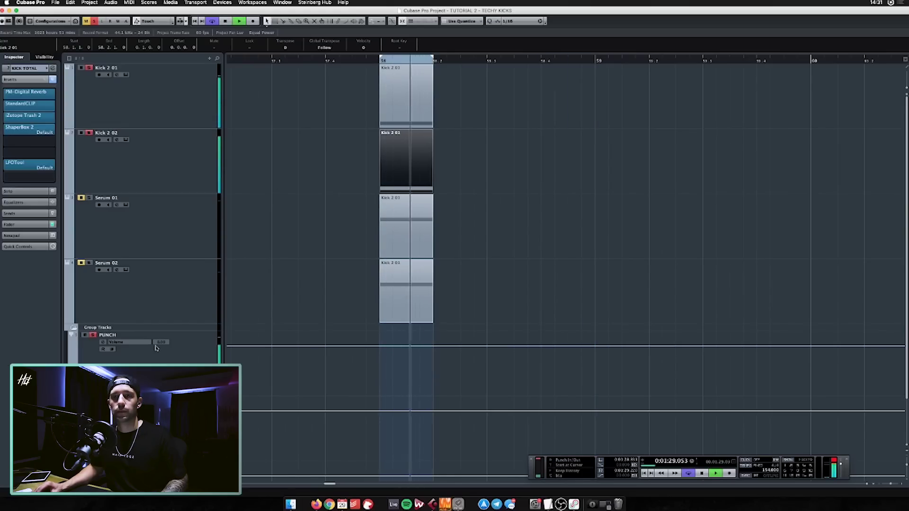
left_click(190, 172)
key("e")
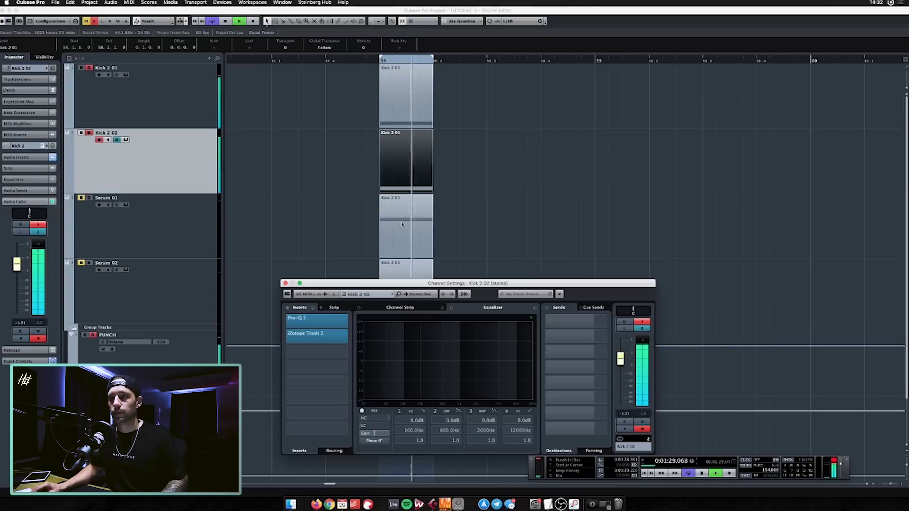
left_click(343, 353)
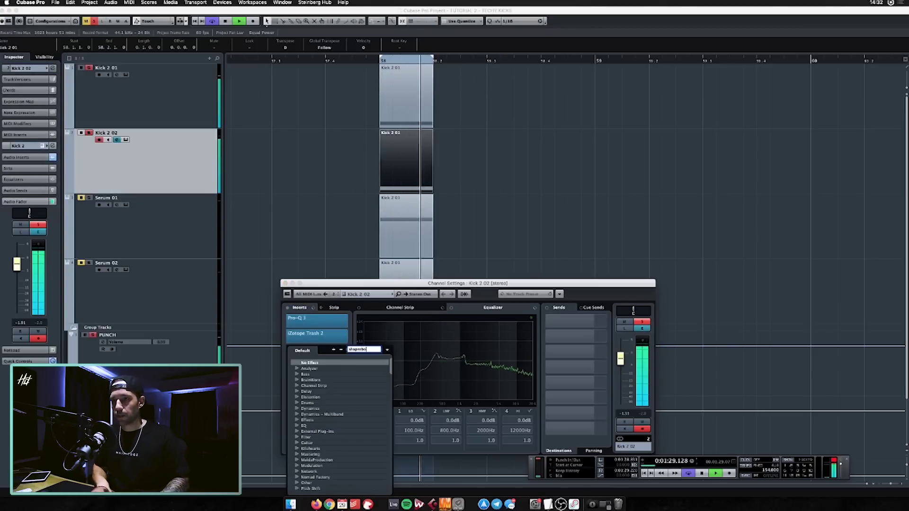
type("shaperbo")
key("Return")
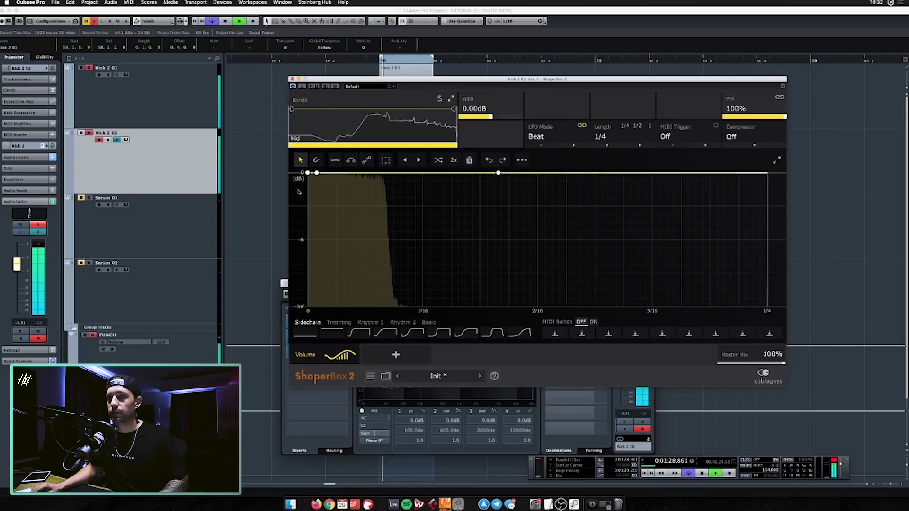
Step: Reshape ShaperBox 2's volume curve to start from silence and rise to full level in a short, curved fade-in
left_click_drag(307, 173, 308, 307)
left_click_drag(316, 173, 325, 173)
left_click_drag(316, 239, 322, 284)
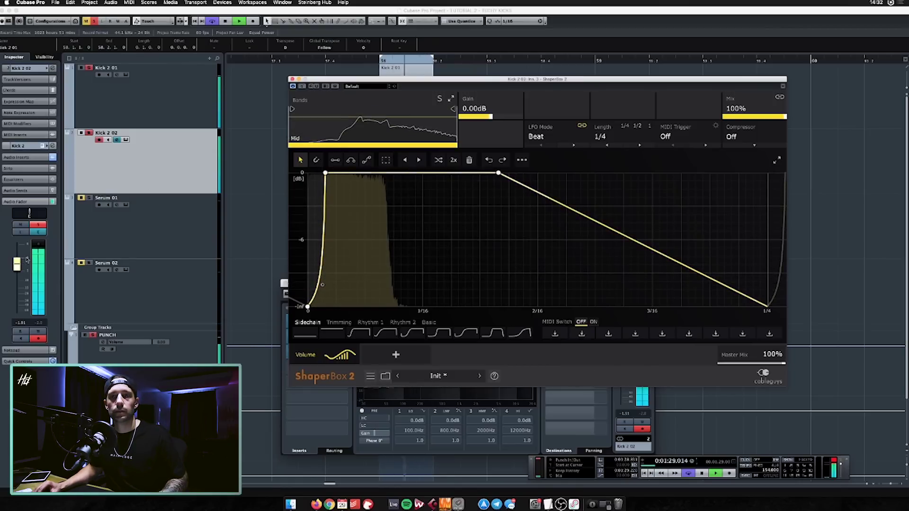
Step: Lower the Kick 2 02 fader to about -7.4 dB, close ShaperBox 2 and stop playback
left_click_drag(27, 259, 27, 273)
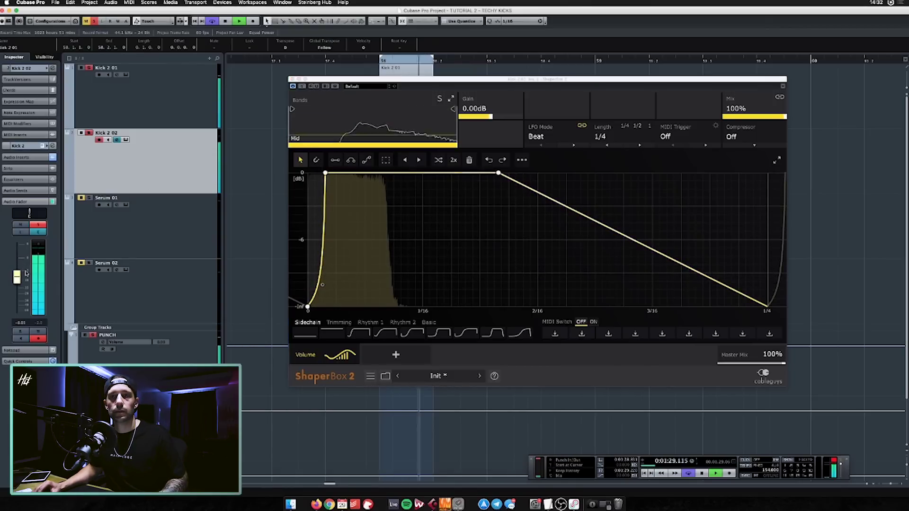
left_click(89, 133)
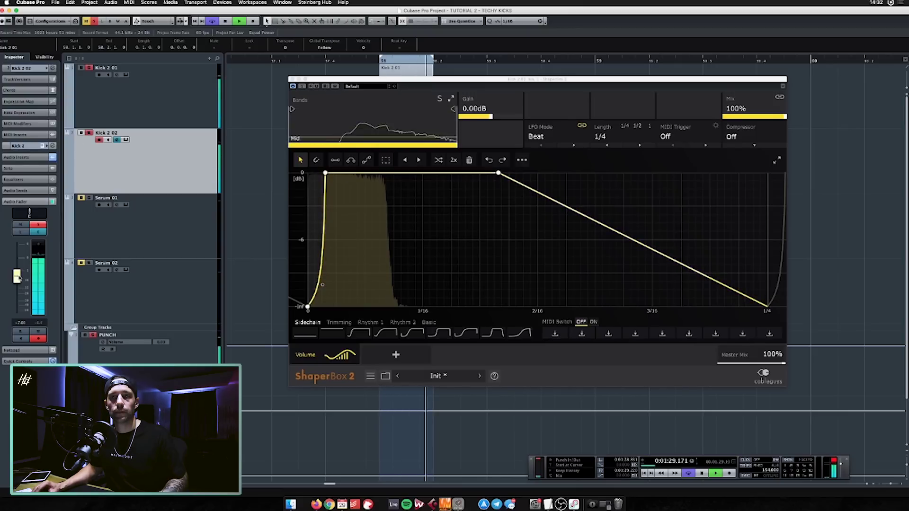
left_click(292, 79)
key("space")
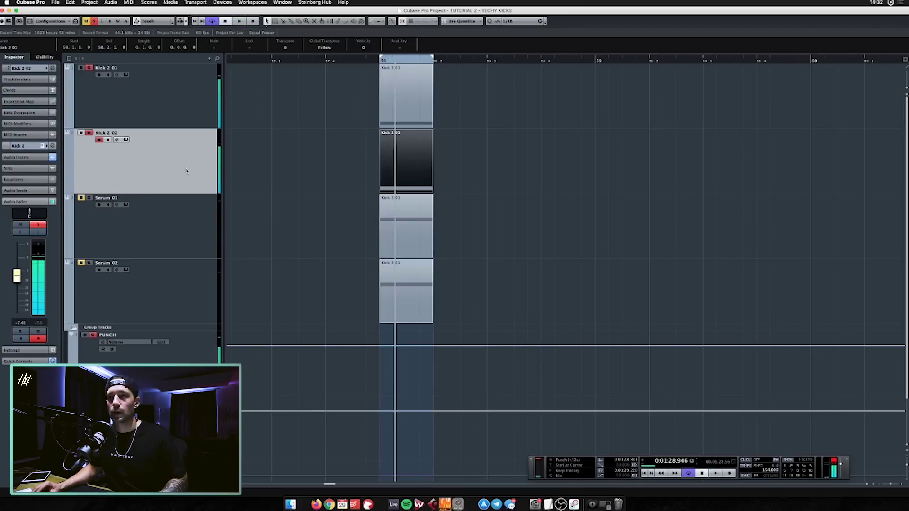
Step: Add an FX channel to Send 1 of Kick 2 02 without an effect and open its channel settings
right_click(588, 320)
left_click(625, 389)
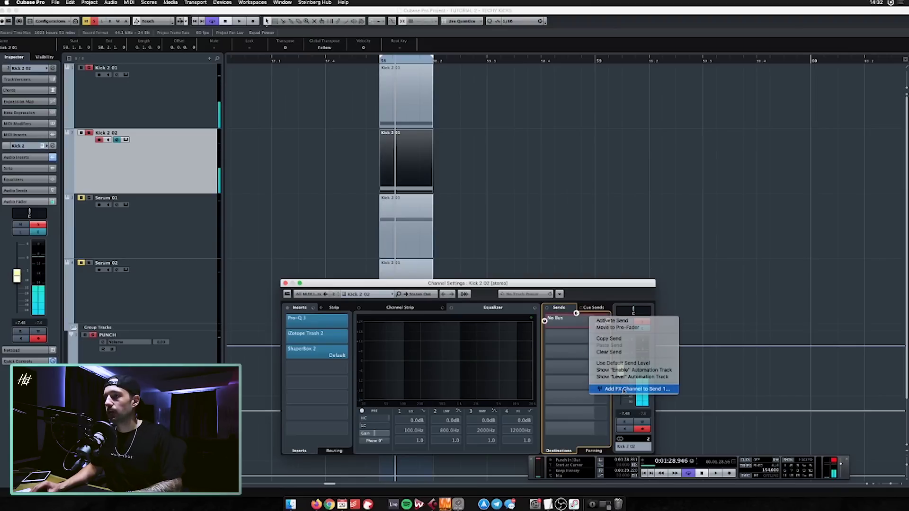
key("Return")
left_click(562, 242)
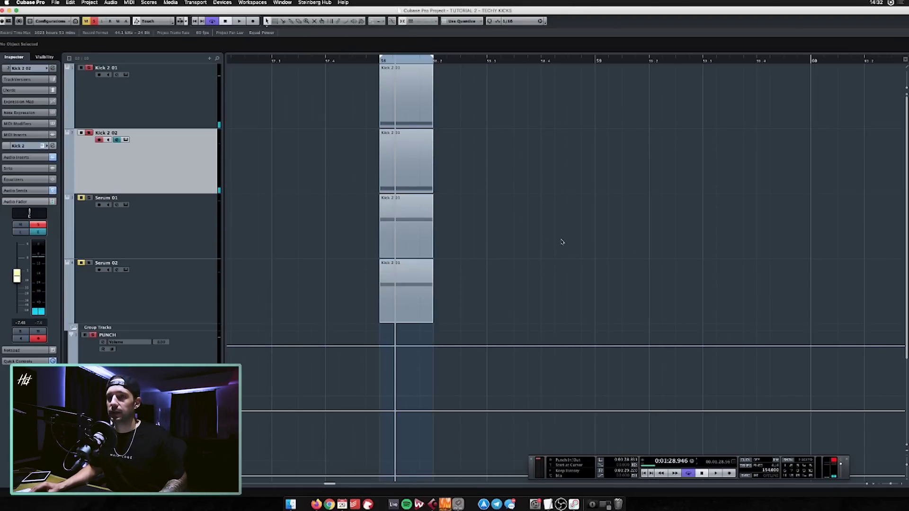
scroll(376, 224, "down", 4)
left_click(103, 413)
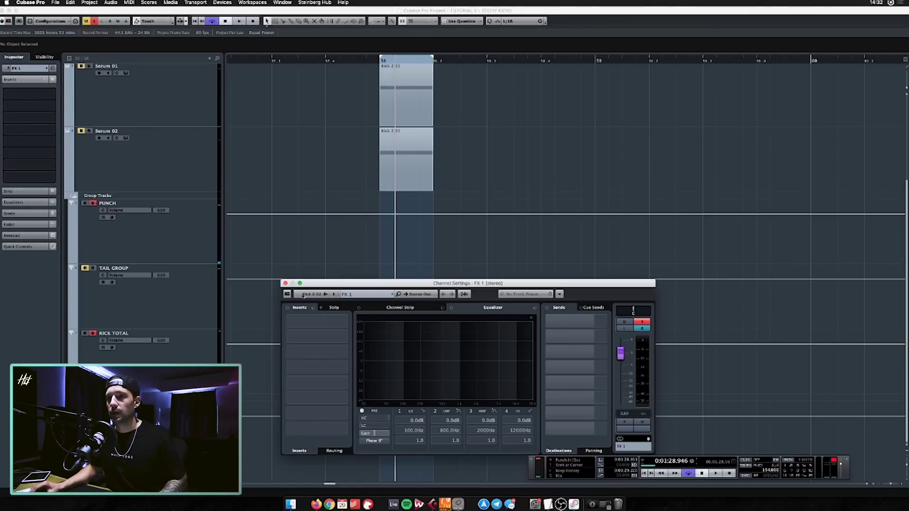
Step: Load the IMPULSE SLEEP insert preset onto the FX 1 channel
left_click(314, 308)
left_click(327, 316)
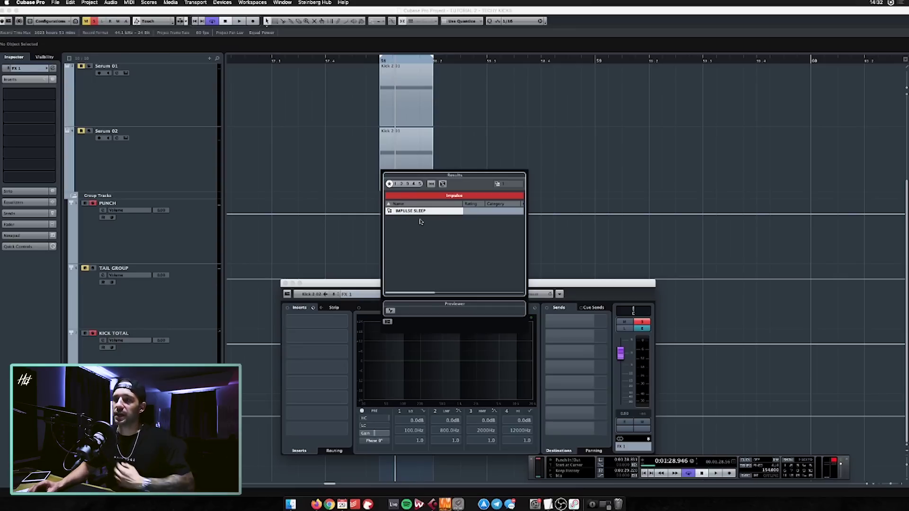
left_click(518, 151)
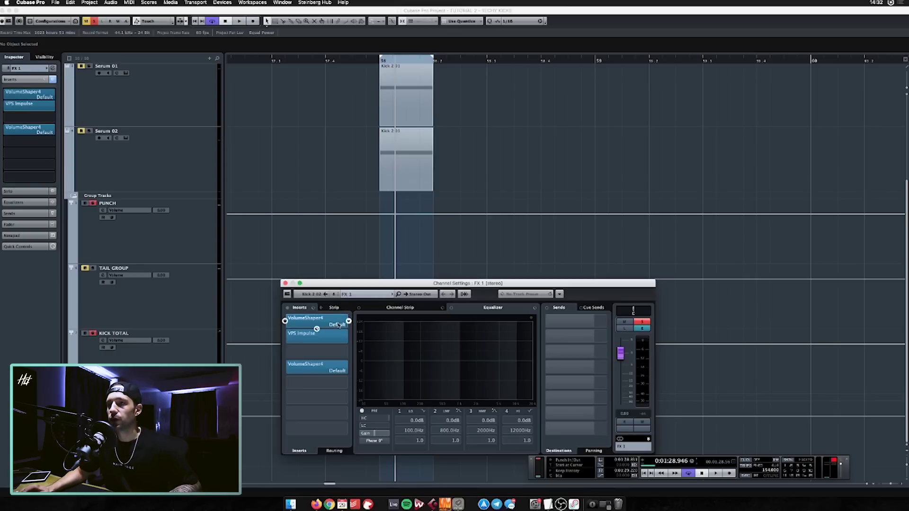
Step: Examine both VolumeShaper4 instances and VPS Impulse on FX 1, arranging their windows for comparison
left_click(339, 324)
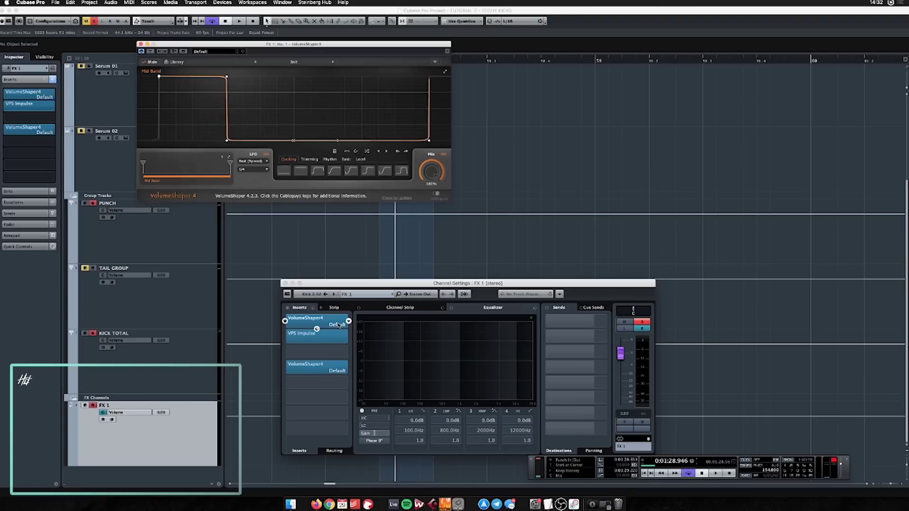
left_click_drag(312, 44, 475, 65)
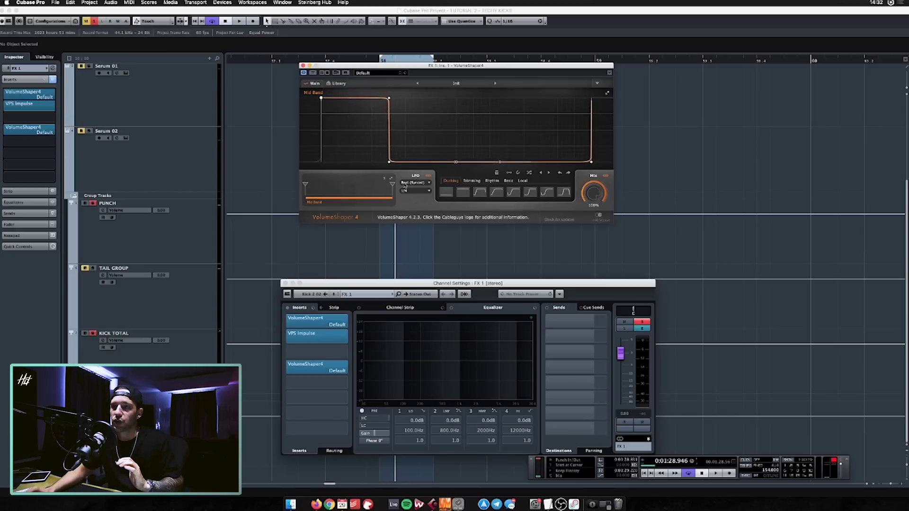
left_click(337, 335)
left_click(332, 367)
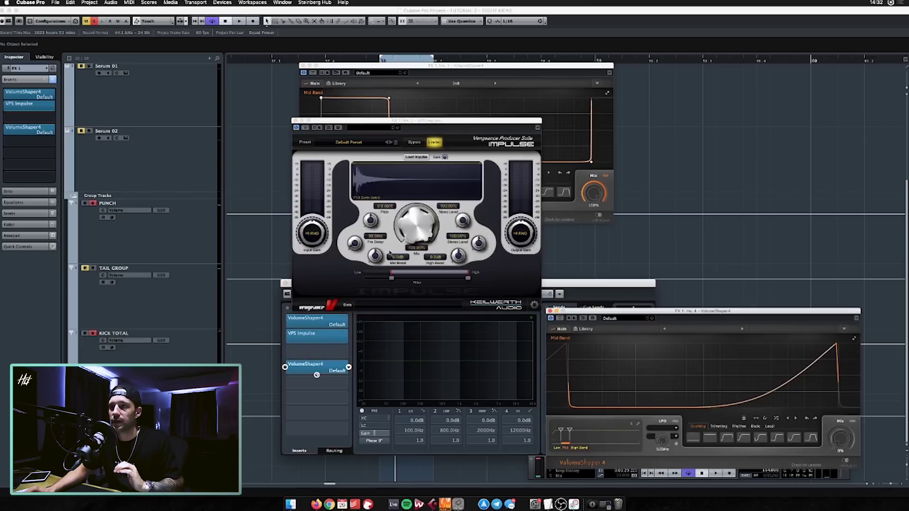
left_click_drag(712, 320, 698, 72)
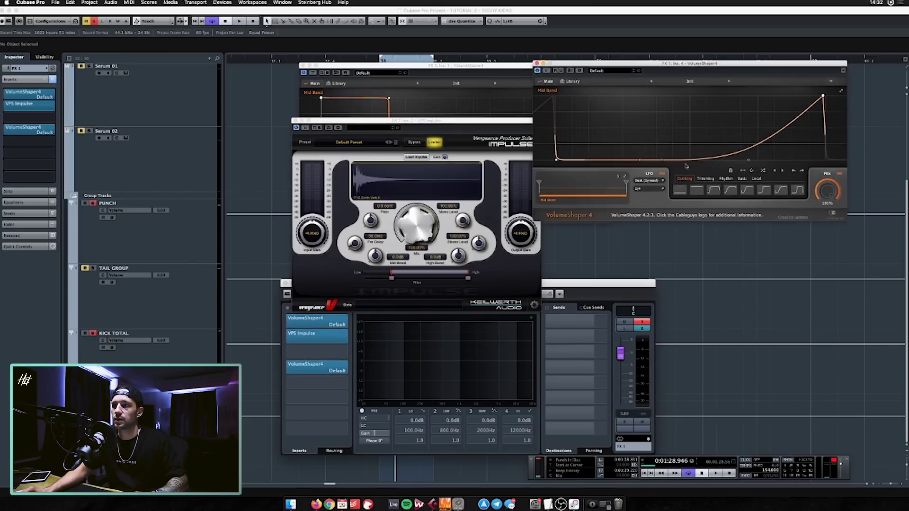
Step: Audition the FX 1 return with its fader raised to about 2 dB, then close VPS Impulse
left_click(645, 324)
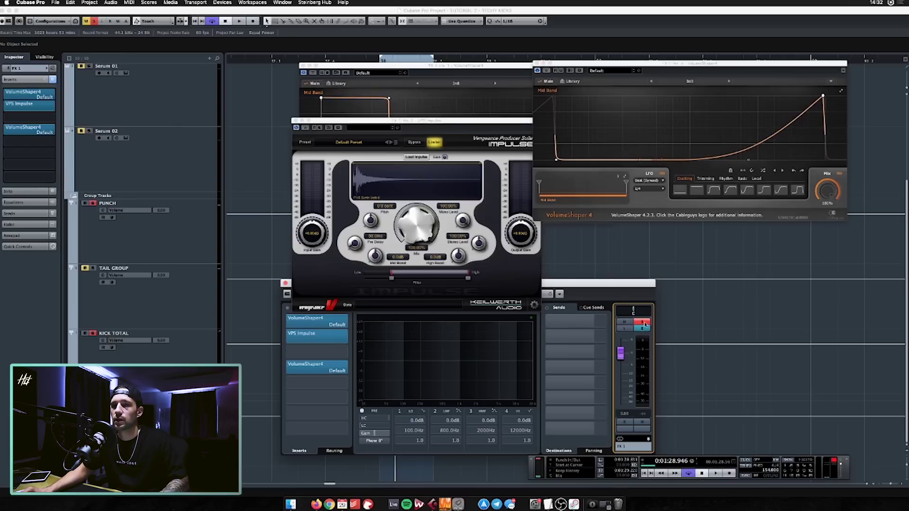
scroll(624, 358, "up", 3)
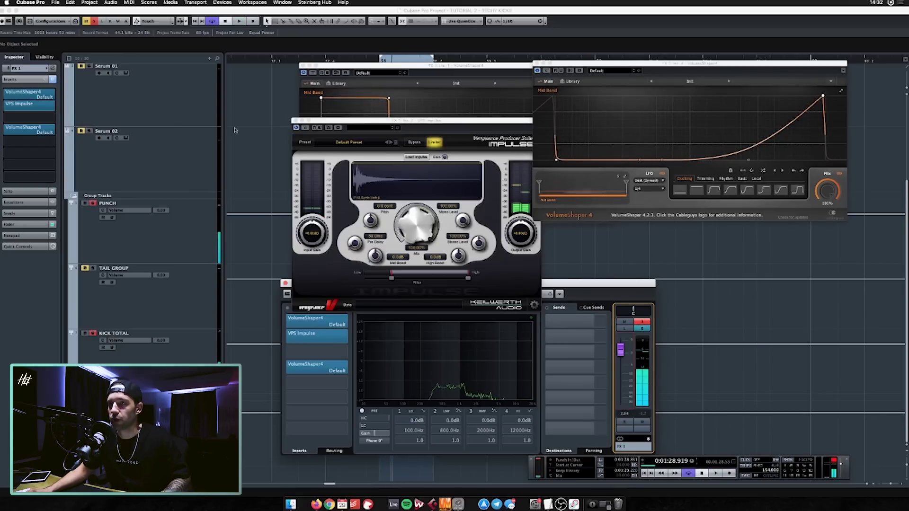
left_click(294, 121)
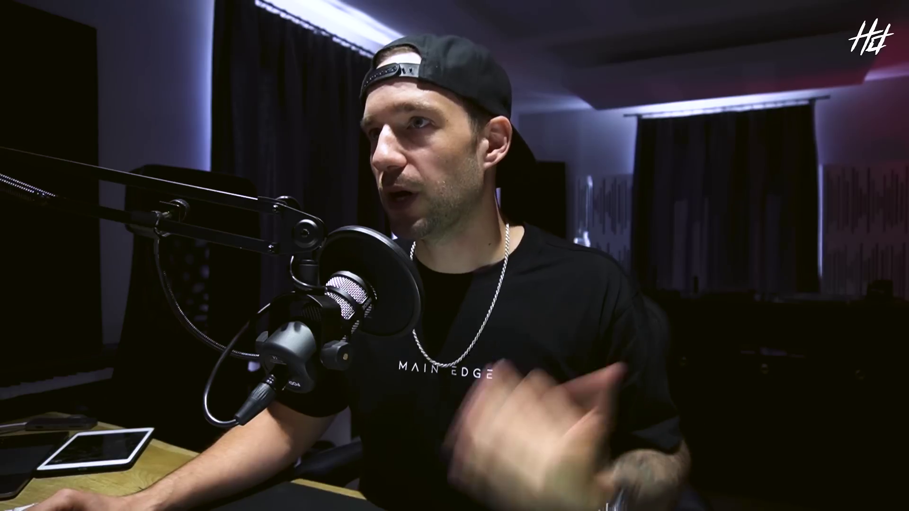
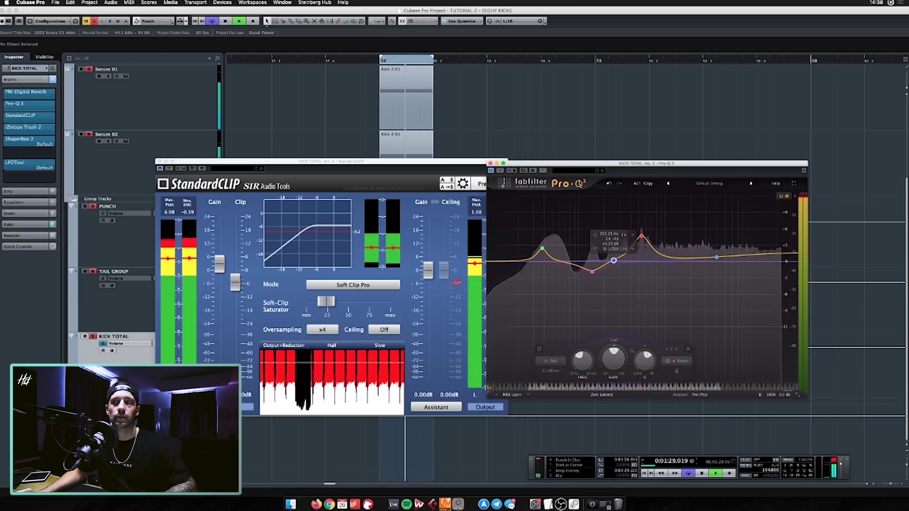
Step: Adjust TAIL GROUP's Pro-Q 3 with a deep, narrow cut near 252 Hz and a shallower cut near 569 Hz
left_click(490, 163)
left_click(159, 162)
left_click(178, 289)
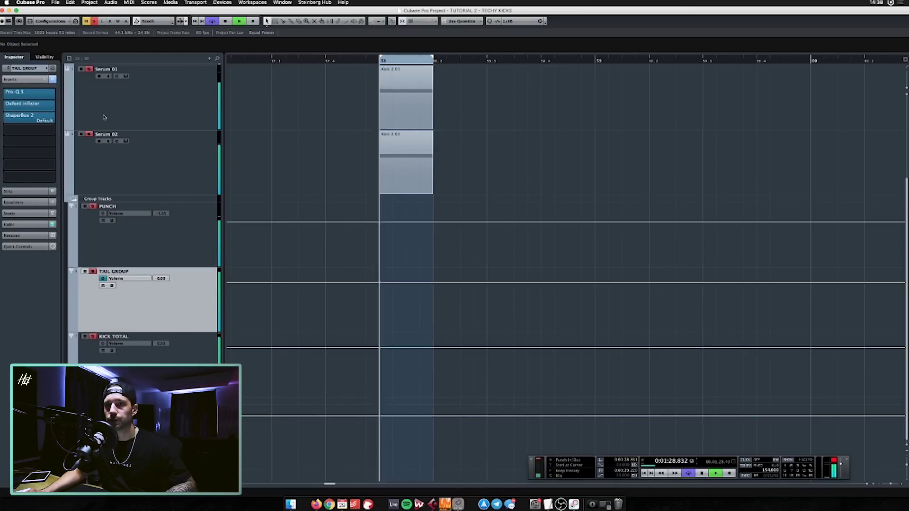
left_click(34, 93)
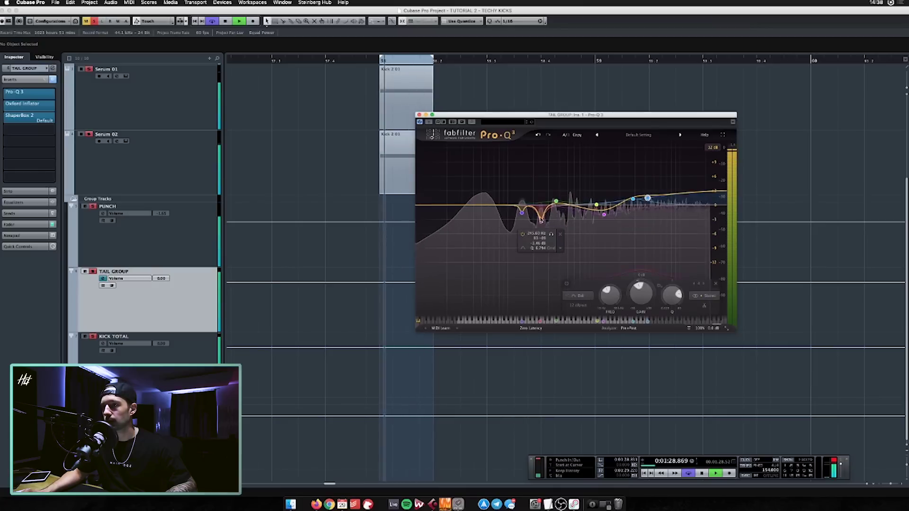
left_click_drag(541, 221, 539, 165)
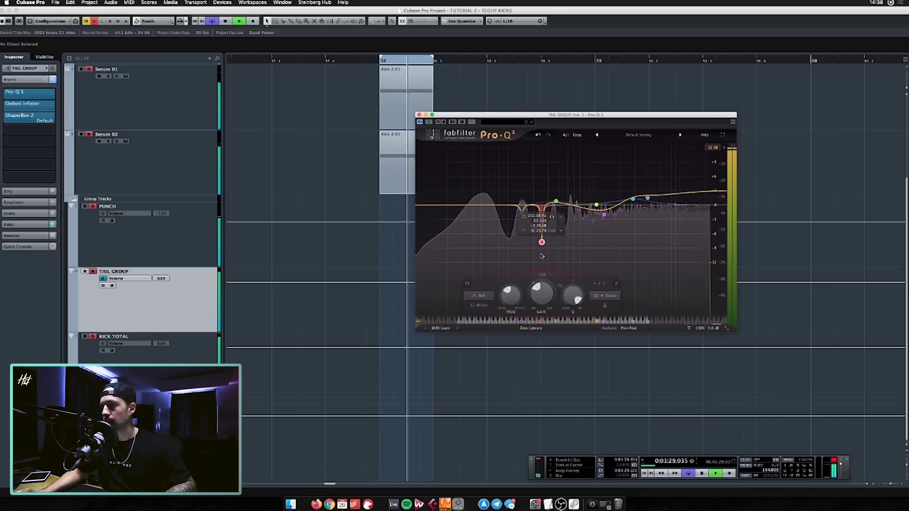
left_click_drag(596, 206, 565, 171)
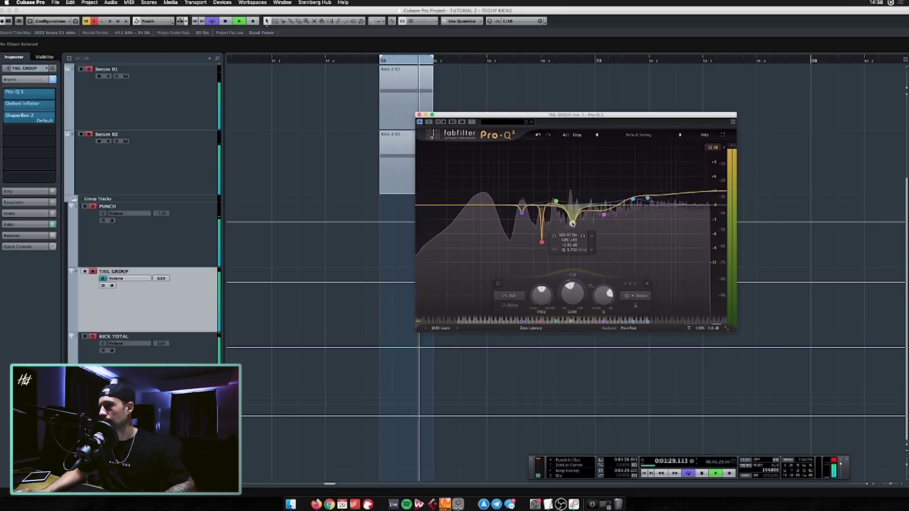
Step: Add a slight bell boost near 50 Hz to TAIL GROUP's Pro-Q 3 and close it
left_click_drag(484, 207, 483, 185)
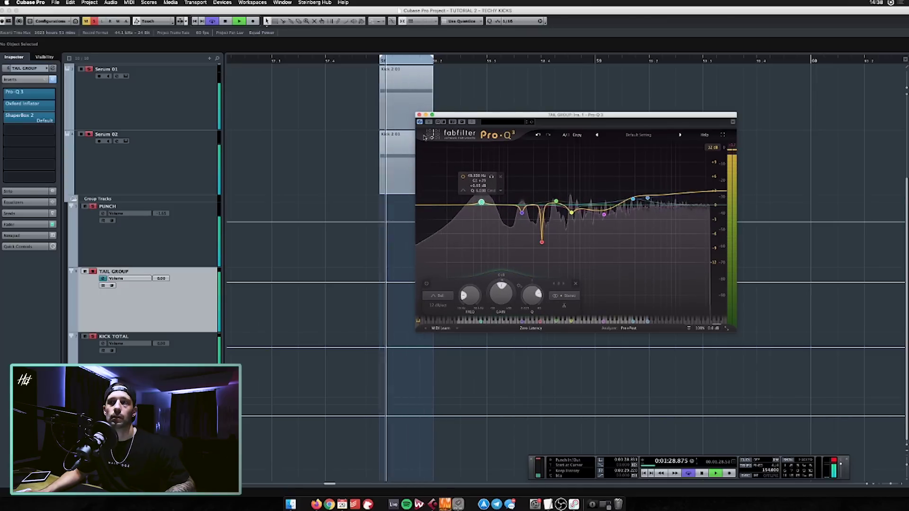
left_click(419, 115)
scroll(331, 190, "up", 3)
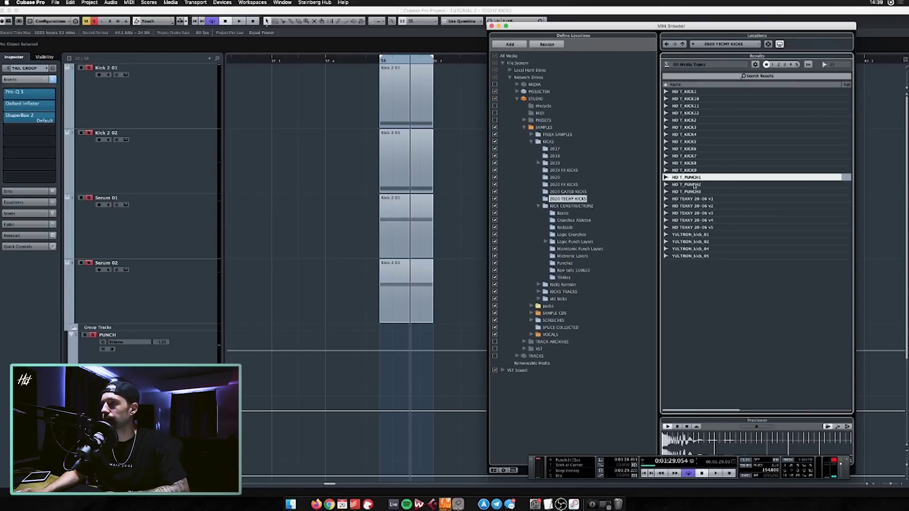
Step: Import the HD T_PUNCH3 sample from the 2020 TECHY KICKS folder and place its track directly below Serum 02
left_click(688, 185)
left_click(689, 191)
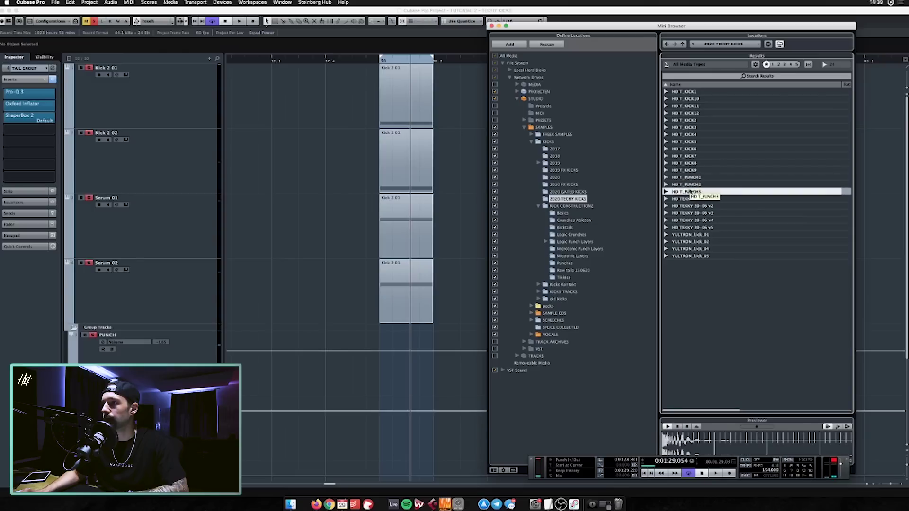
key("super+w")
scroll(445, 309, "down", 3)
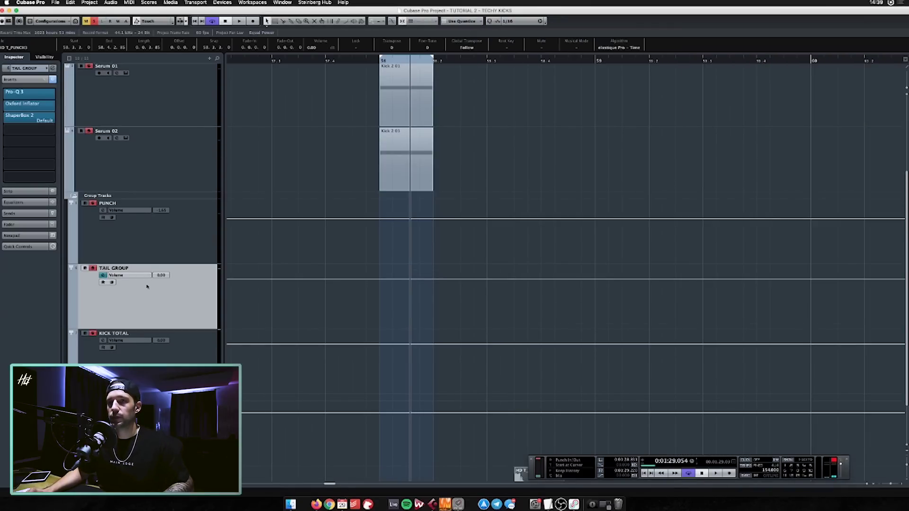
left_click_drag(163, 475, 166, 249)
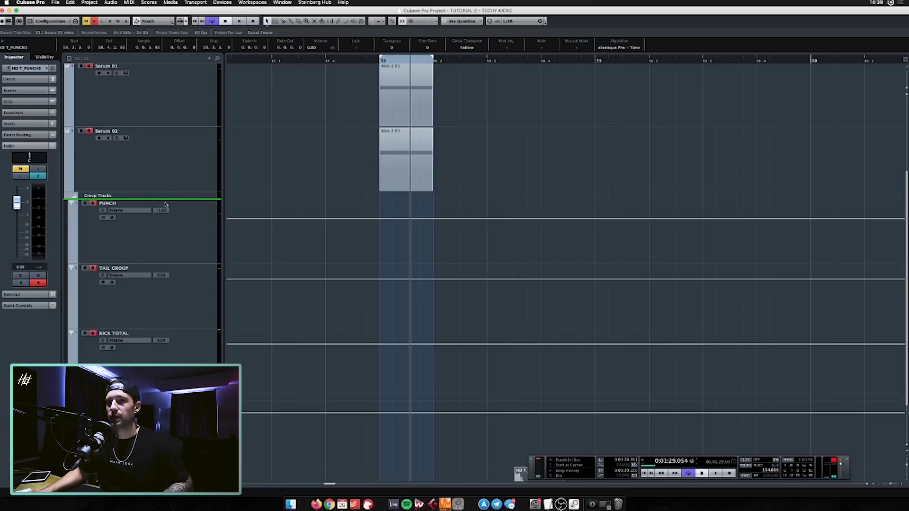
left_click_drag(165, 197, 166, 198)
Step: Extend the loop range to 58.3 and add a stereo audio track between Serum 02 and HD T_PUNCH3
scroll(332, 229, "left", 3)
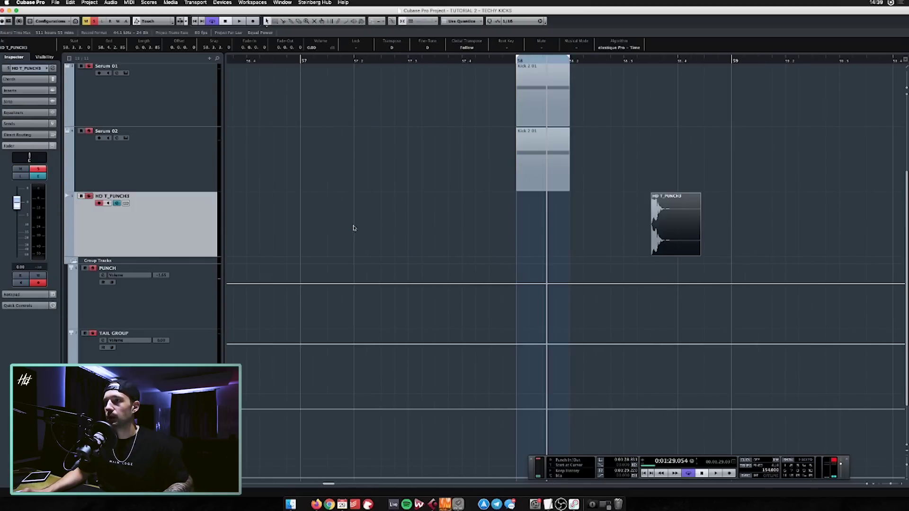
scroll(320, 218, "down", 1)
scroll(320, 218, "right", 2)
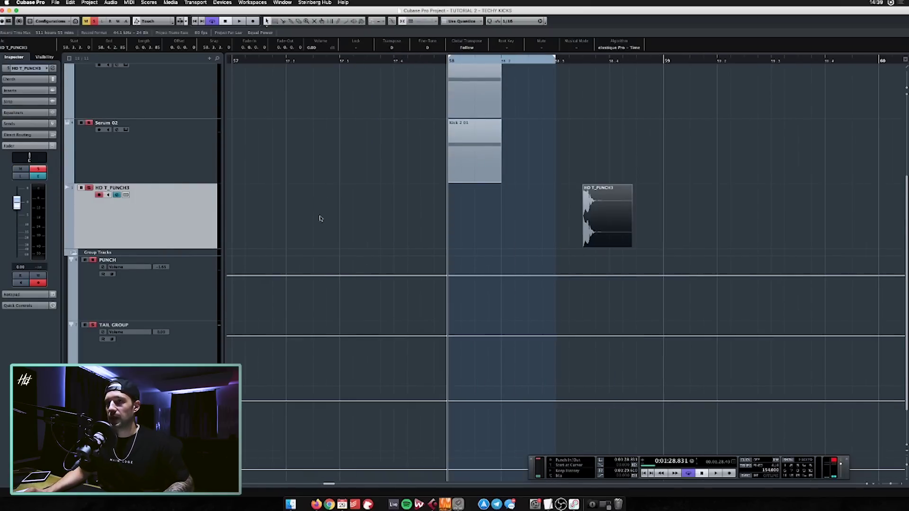
left_click(173, 175)
key("super+t")
key("Return")
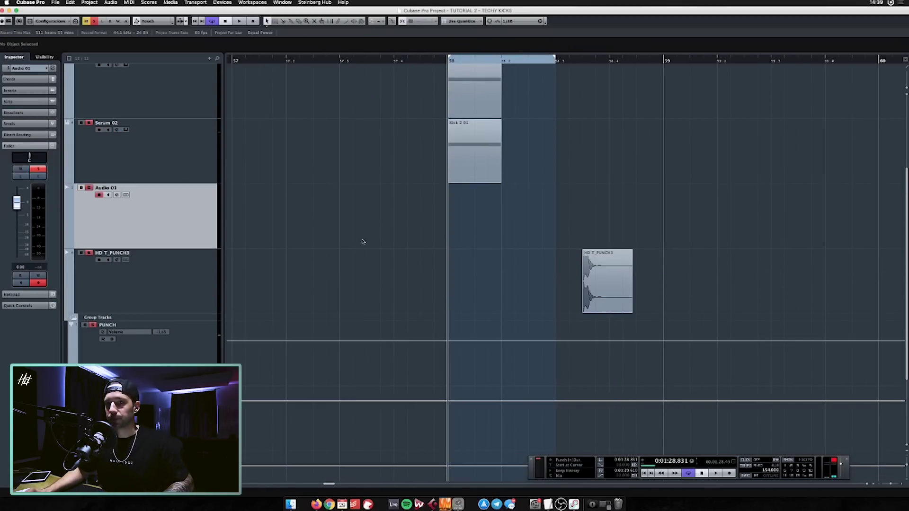
Step: Set the new audio track's output to no target and choose its input bus for resampling the kick
key("e")
left_click(422, 299)
left_click(427, 326)
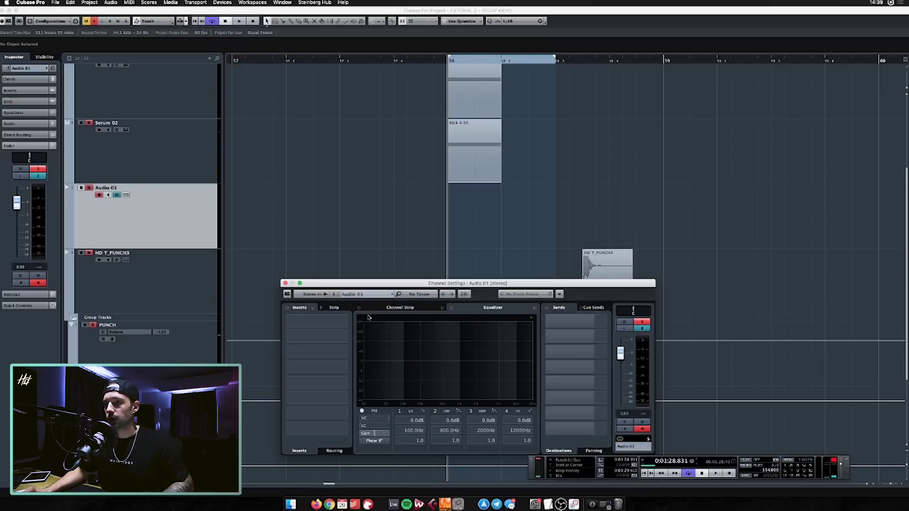
left_click(316, 296)
left_click(340, 367)
key("e")
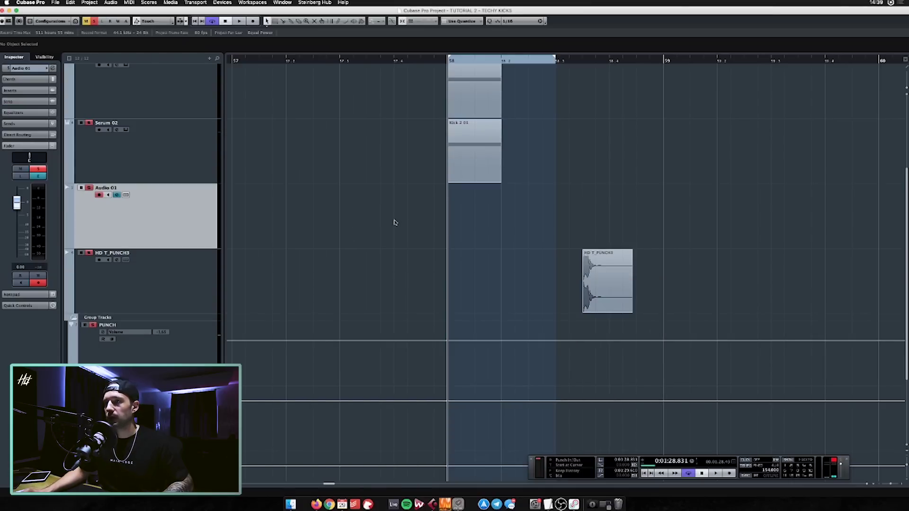
Step: Record the kick onto the new audio track and move both the recording and the HD T_PUNCH3 event to bar 59
key("KP_Multiply")
key("space")
left_click_drag(412, 232, 614, 227)
left_click_drag(537, 260, 621, 267)
Step: Set the loop range to the first beat of bar 59 and audition the recorded kick with HD T_PUNCH3 muted
scroll(621, 268, "up", 3)
scroll(598, 201, "right", 4)
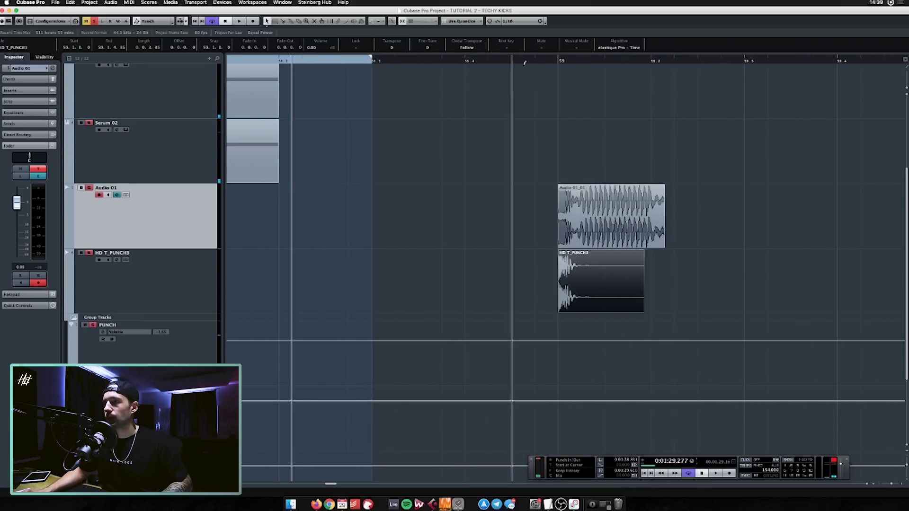
left_click_drag(560, 61, 653, 61)
scroll(597, 157, "up", 3)
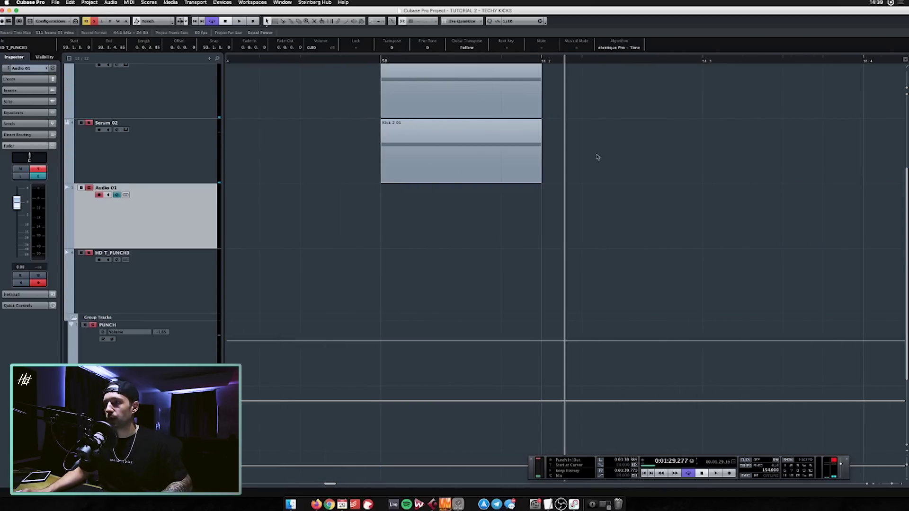
scroll(604, 176, "left", 4)
scroll(604, 176, "right", 3)
left_click(204, 262)
key("space")
key("space")
scroll(230, 213, "down", 1)
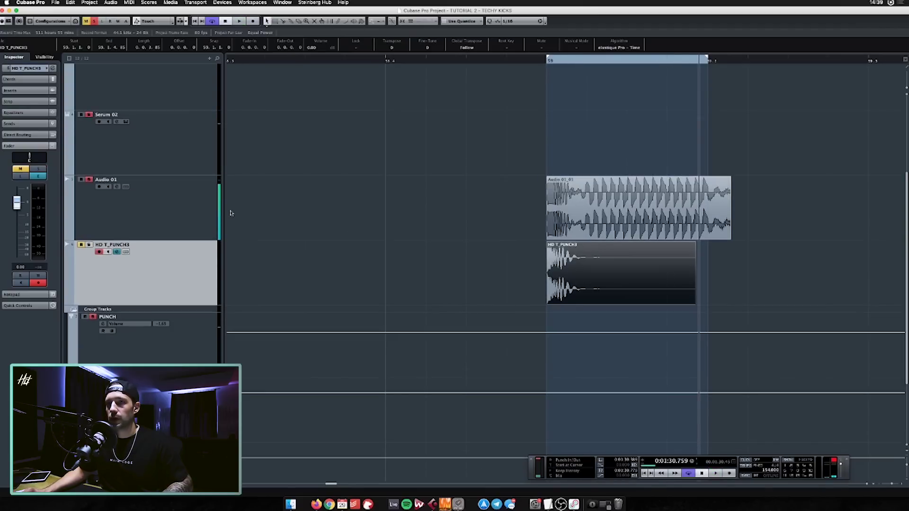
Step: Select the recorded kick's track and begin adding another stereo audio track beneath it
left_click(206, 202)
key("e")
key("e")
key("t")
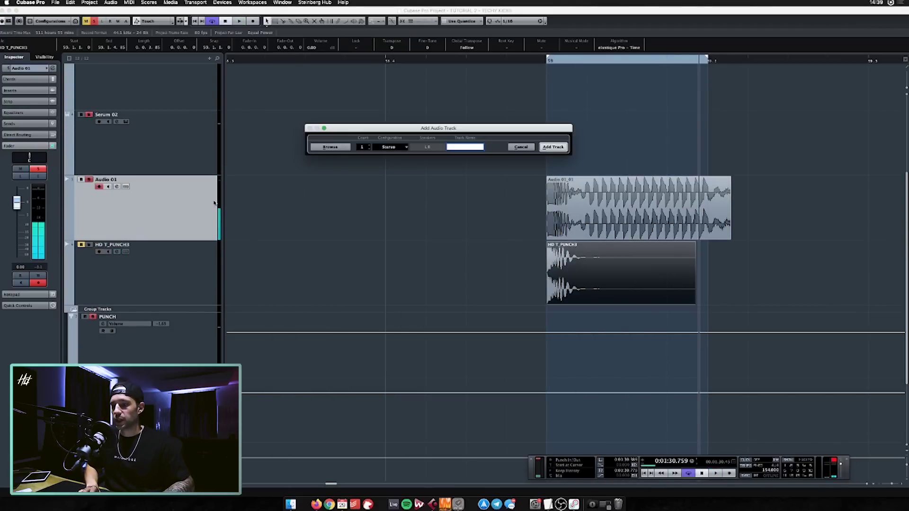
Step: Add a stereo audio track, move the Audio 01_01 clip onto it, and cut off the clip's punch portion at the start
key("Return")
left_click_drag(586, 214, 583, 275)
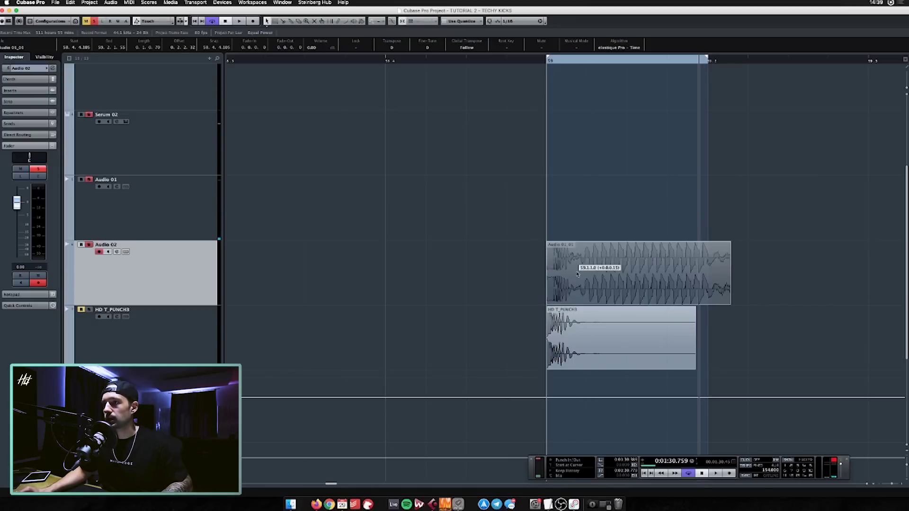
left_click(579, 272, "alt")
key("Delete")
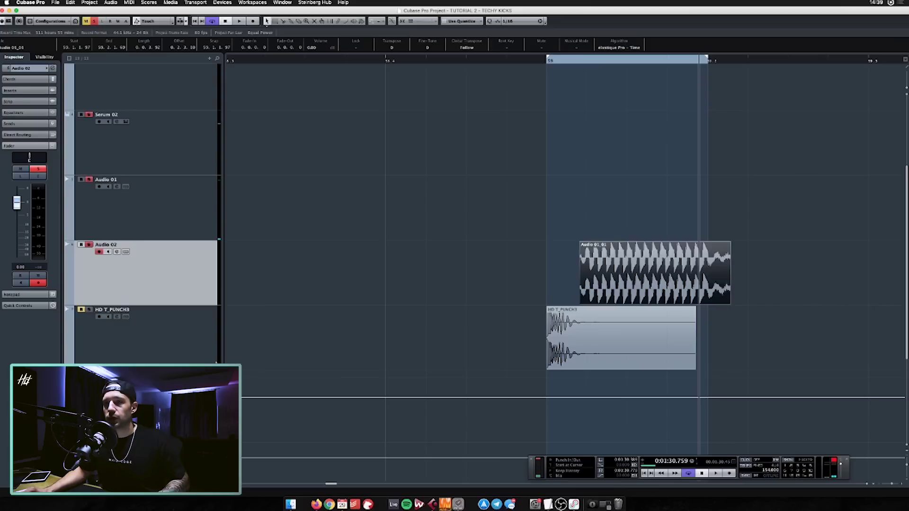
Step: Play the loop, align the start of the Audio 02 tail clip with the HD T_PUNCH3 clip, and give it a short fade-in
left_click(81, 315)
key("space")
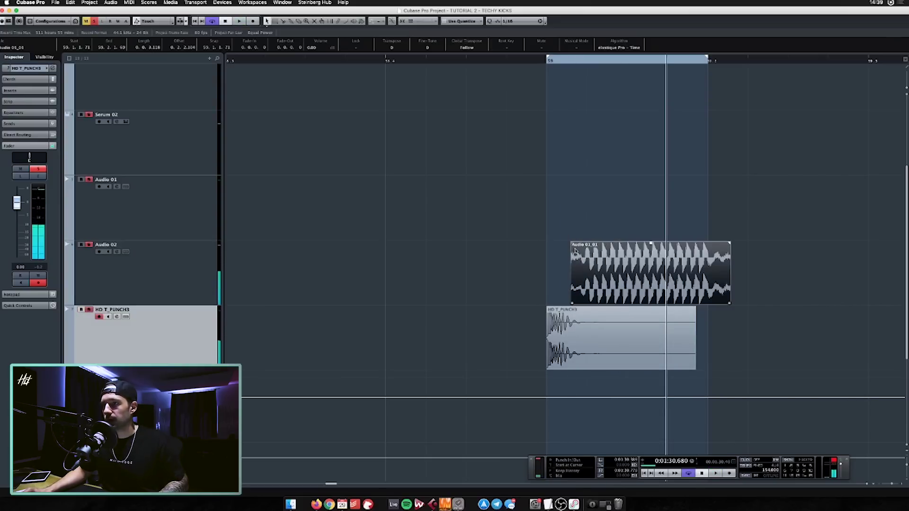
left_click_drag(581, 244, 589, 244)
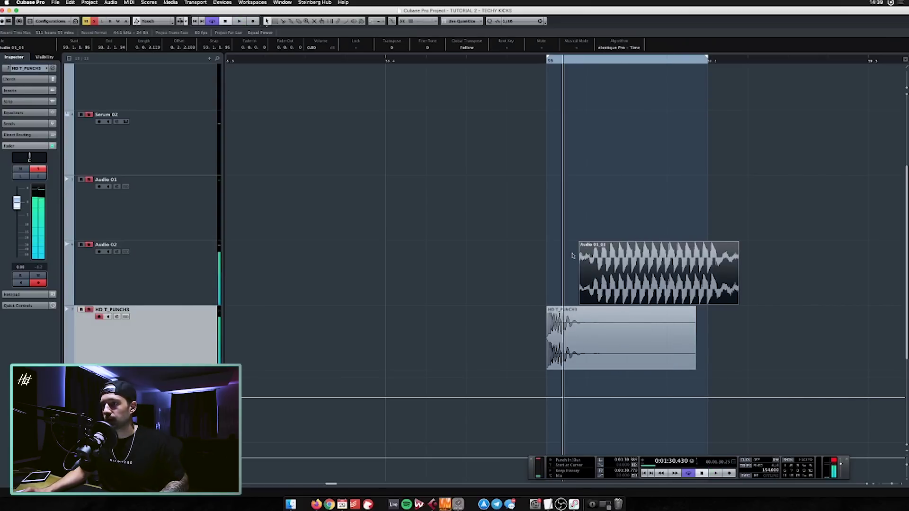
key("super+z")
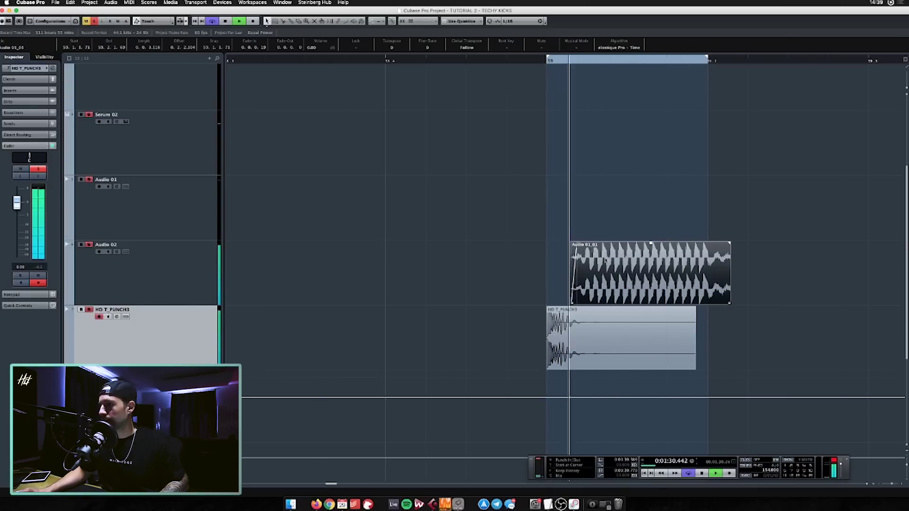
scroll(606, 260, "right", 3)
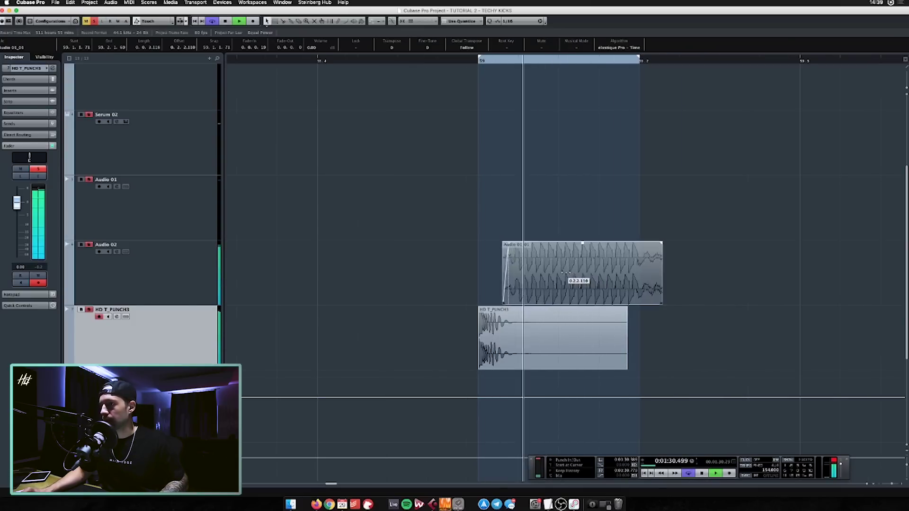
Step: Insert StandardCLIP on the Group 4 channel and adjust its input gain while the kick loop plays
left_click(534, 327)
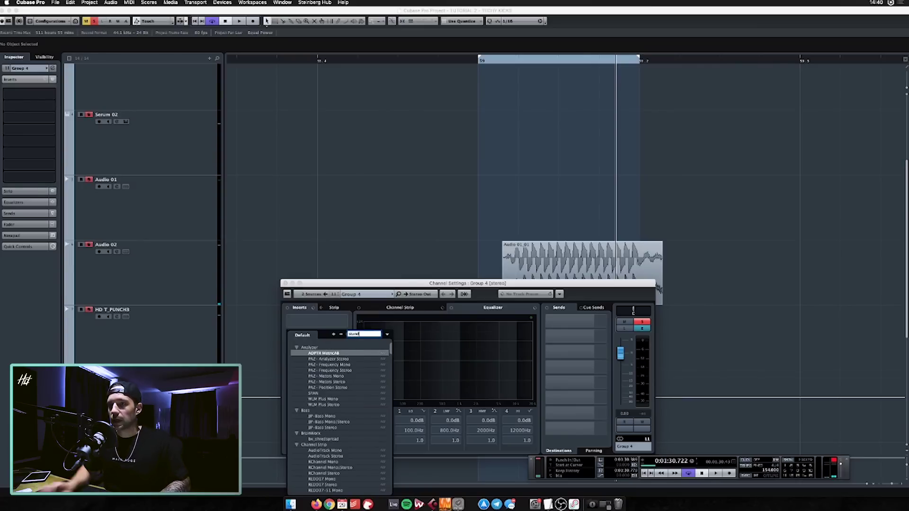
left_click(324, 349)
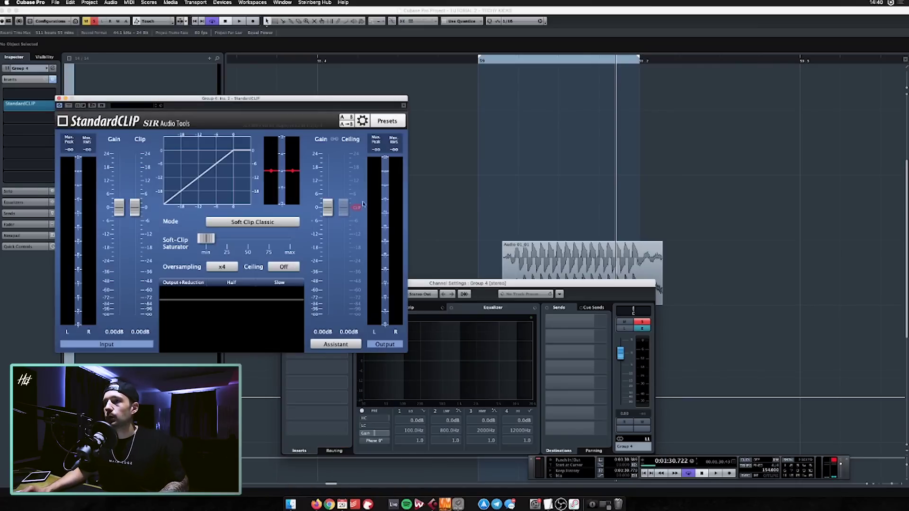
left_click_drag(263, 103, 370, 107)
key("space")
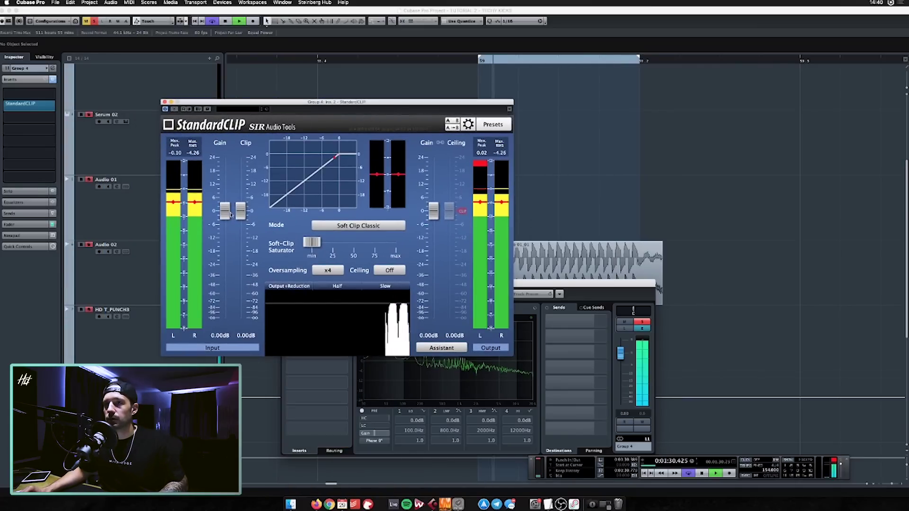
left_click_drag(231, 214, 225, 210)
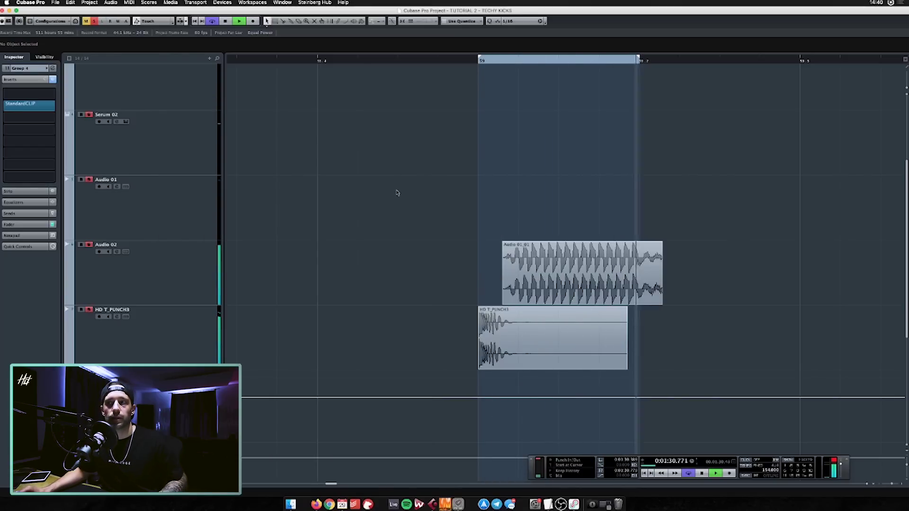
Step: Move the kick sample on Audio 03 to position 59.3.1.0 and audition it from its start
scroll(381, 195, "right", 3)
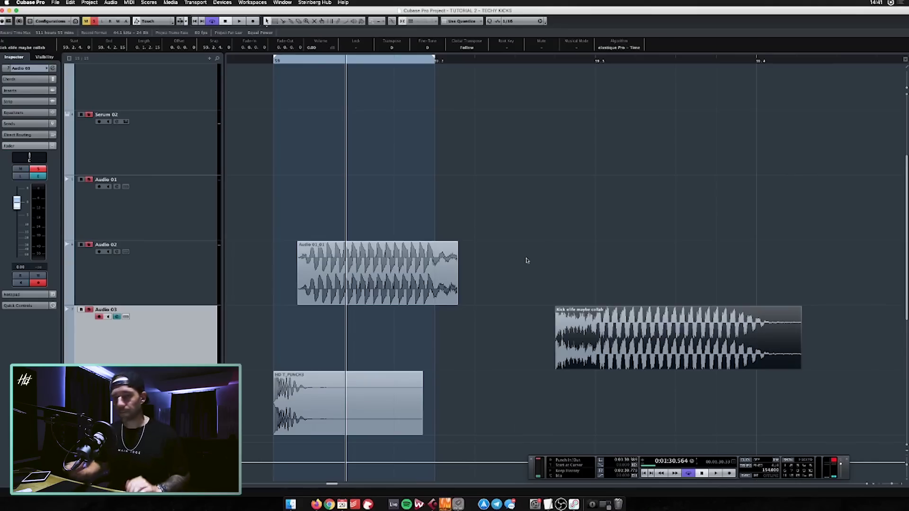
scroll(527, 261, "right", 3)
left_click_drag(547, 332, 587, 334)
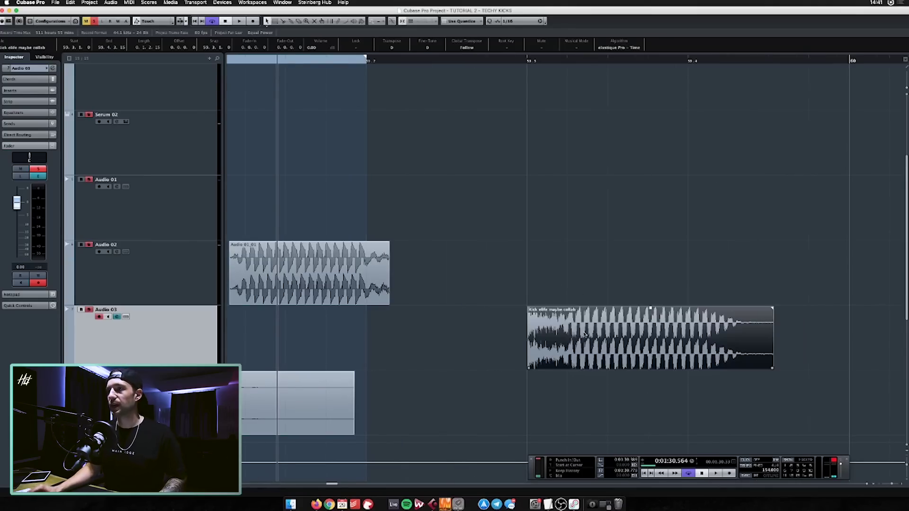
left_click(529, 61, "super")
key("space")
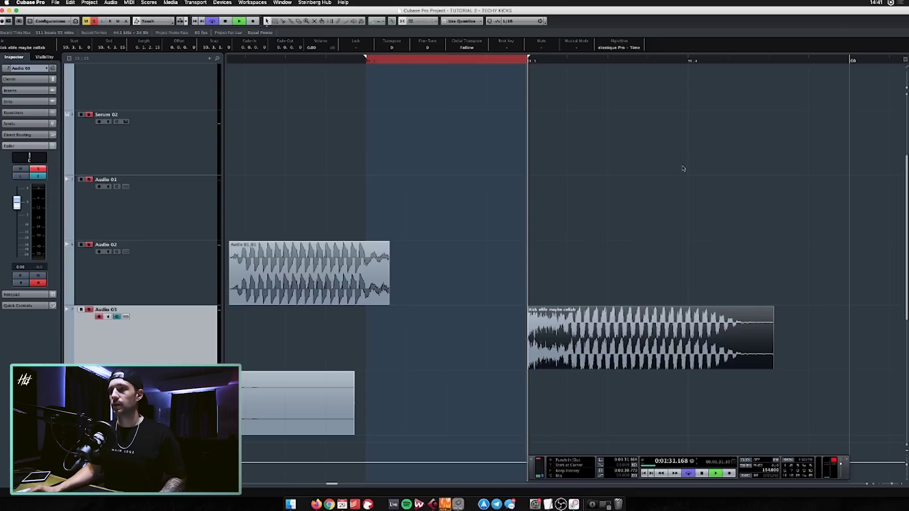
key("space")
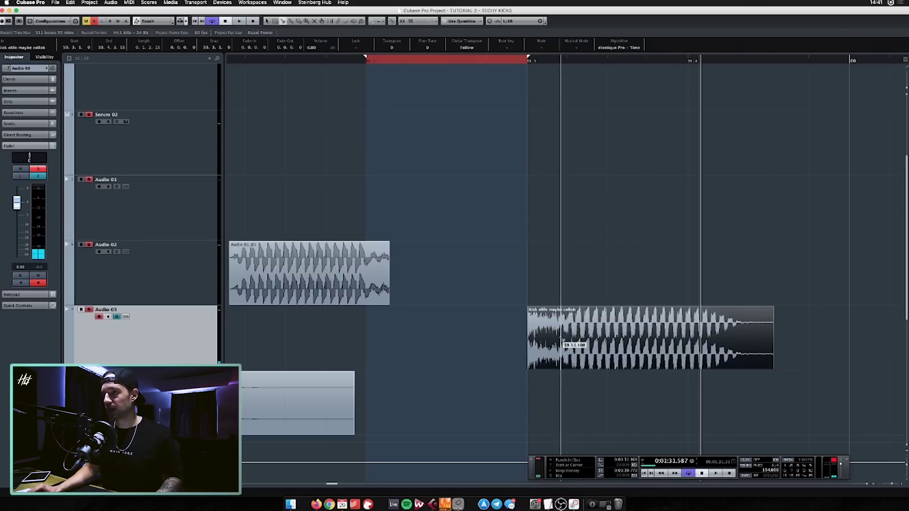
left_click(561, 339, "alt")
key("1")
key("super+z")
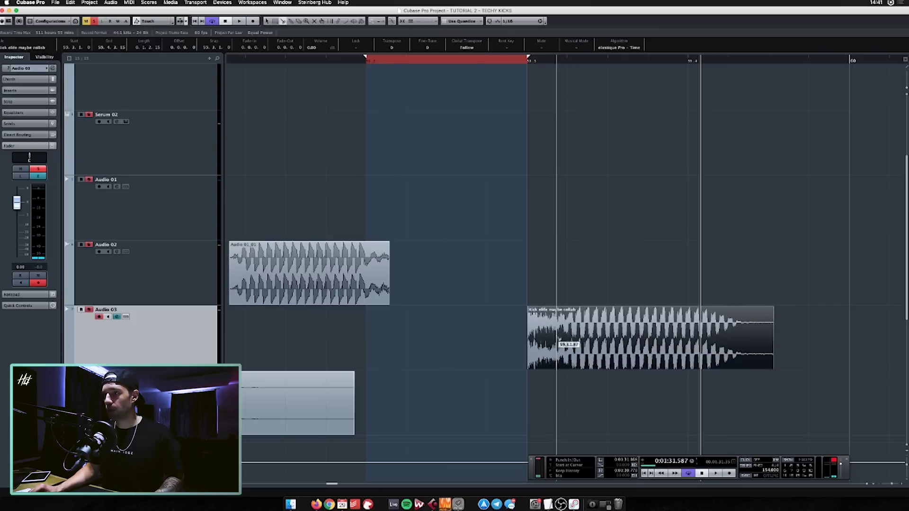
Step: Split the kick sample on Audio 03 at 59.3.1.87 and keep only its tail portion
left_click(556, 338, "alt")
left_click(592, 330)
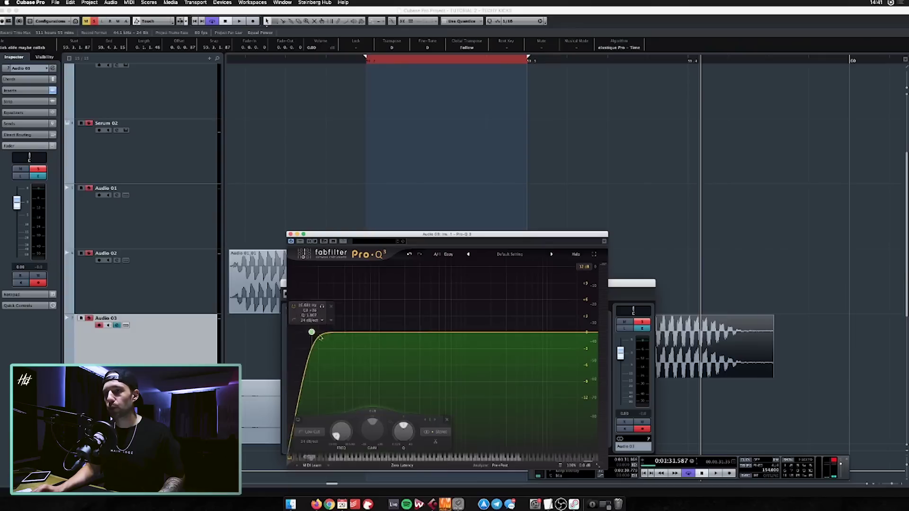
Step: Raise the Pro-Q 3 low cut on Audio 03 to about 220 Hz and close the equalizer
left_click_drag(307, 350, 407, 351)
left_click(298, 213)
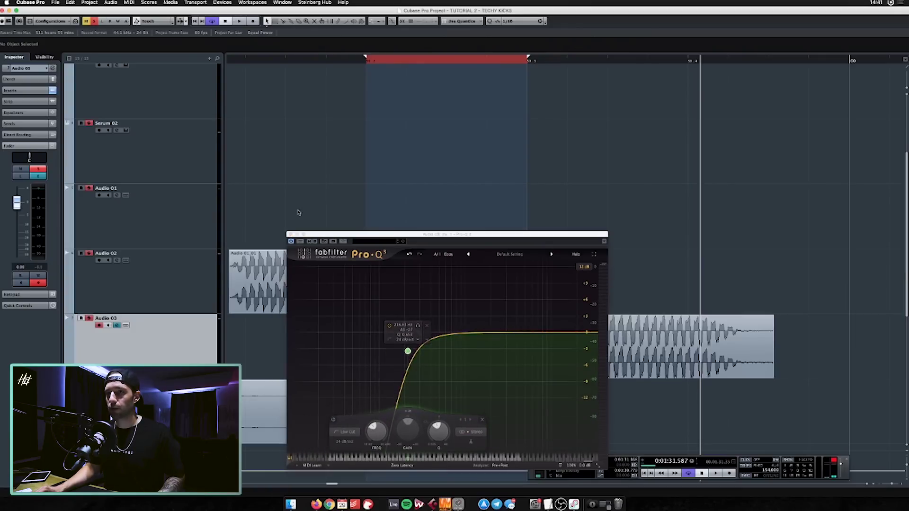
left_click(299, 236)
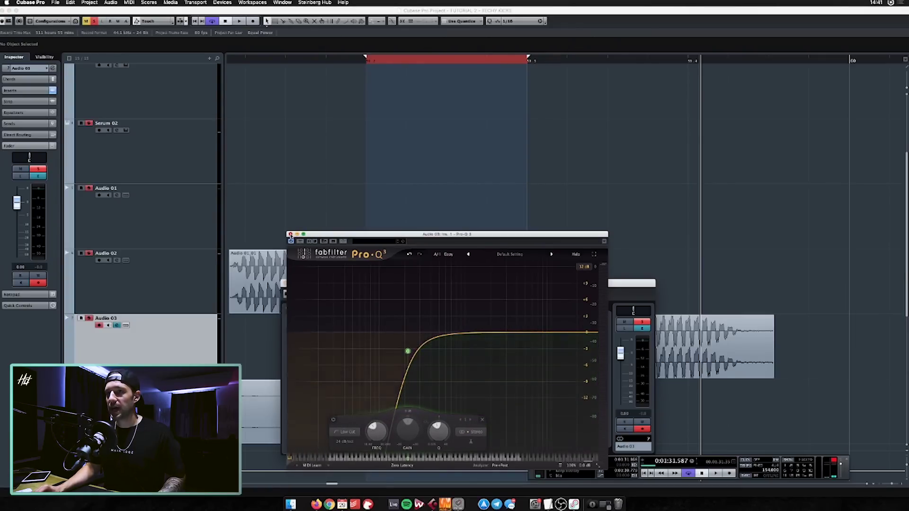
left_click(291, 235)
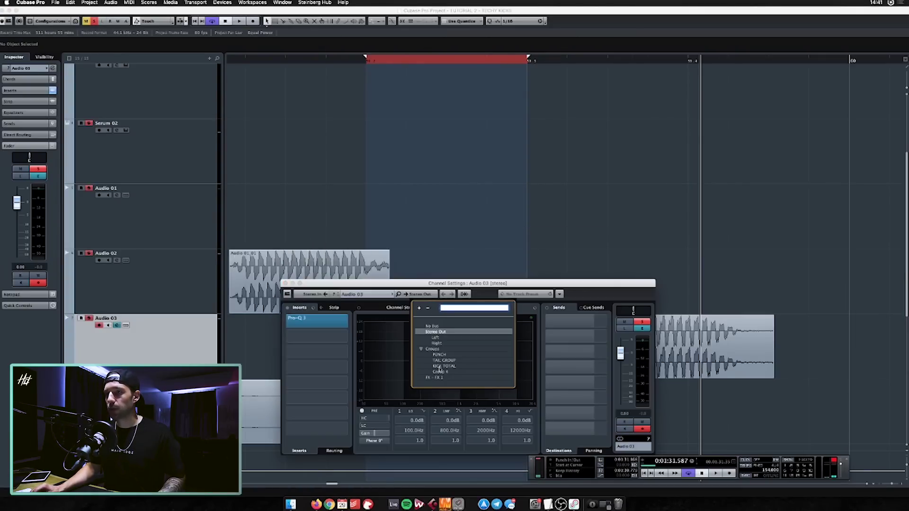
Step: Set the cycle range to the HD T_PUNCH3 clip and play it as a loop
left_click(424, 249)
scroll(424, 247, "left", 3)
left_click(415, 385)
key("p")
key("space")
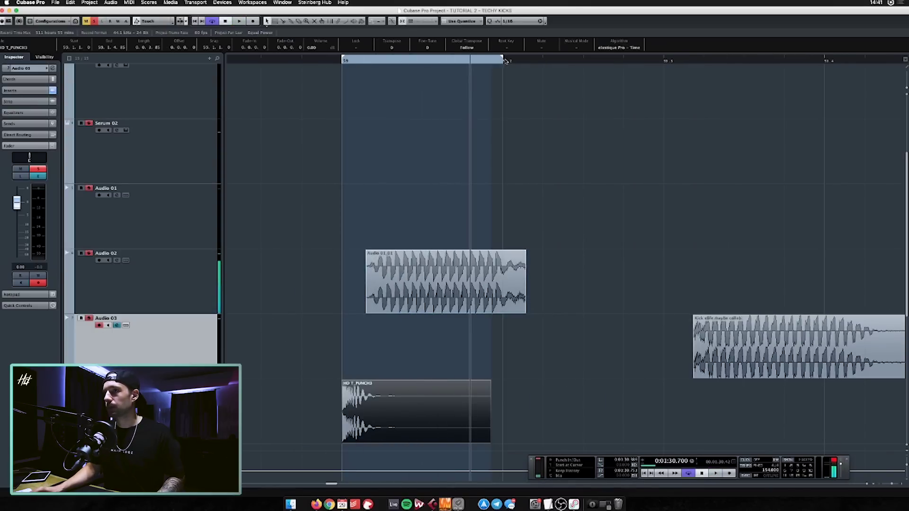
Step: Route the Audio 03 output to Group 4 and raise the track's volume to about -1.1 dB during loop playback
scroll(611, 194, "down", 2)
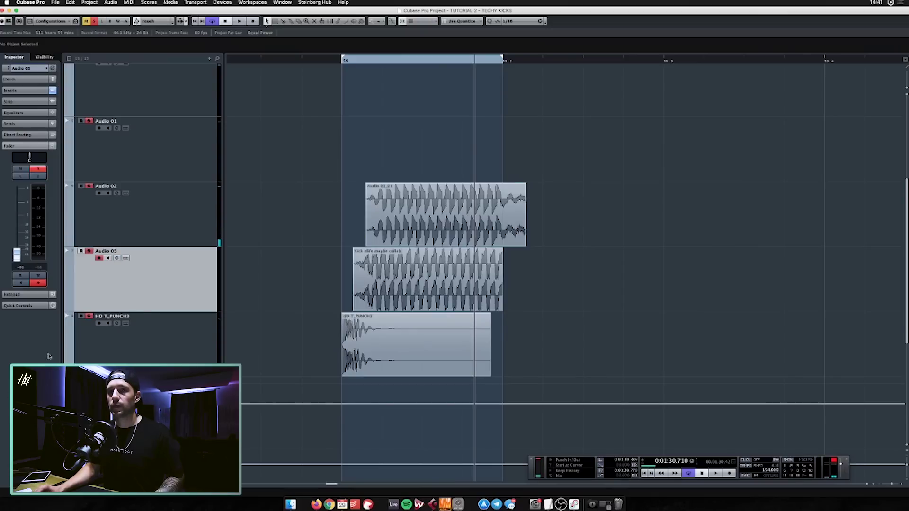
left_click(116, 258)
left_click(411, 295)
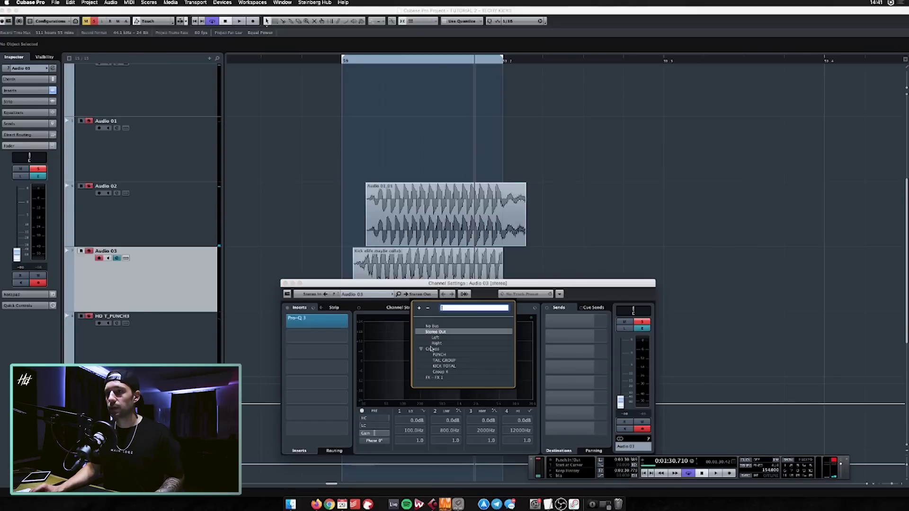
left_click(442, 372)
left_click(339, 237)
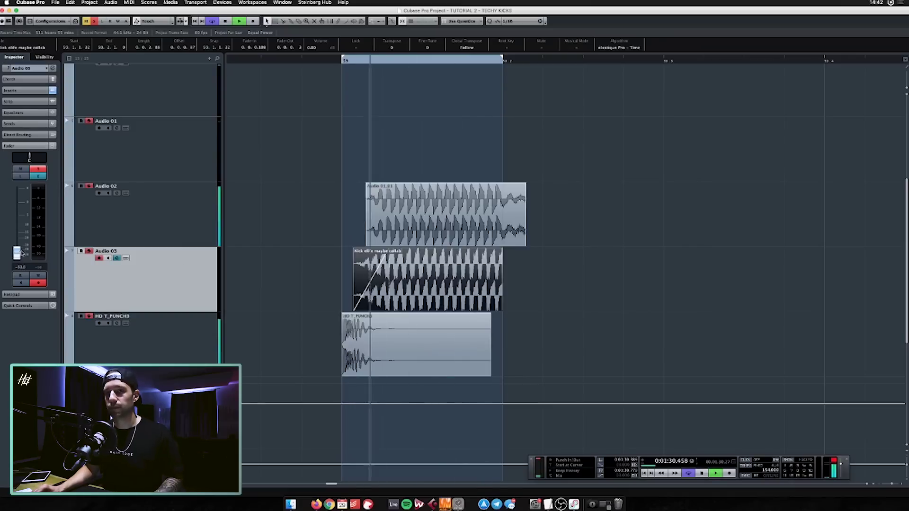
left_click_drag(18, 211, 17, 207)
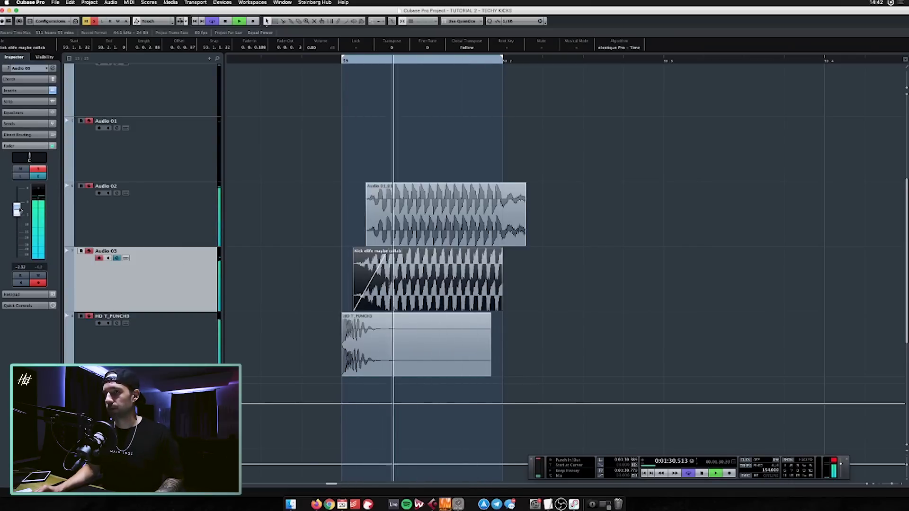
Step: Raise the Pro-Q 3 low cut on Audio 03 further and add a high shelf boosting about 3 dB near 2.2 kHz
left_click(117, 258)
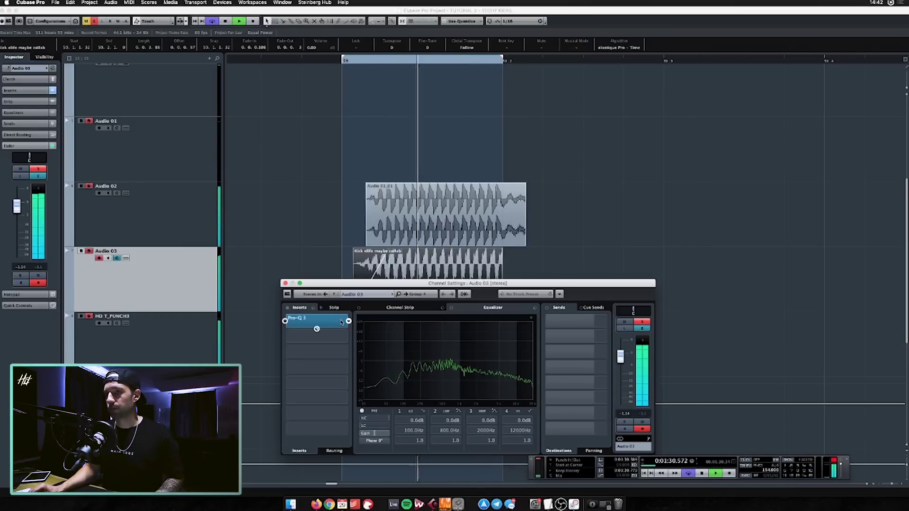
left_click(313, 319)
left_click_drag(408, 351, 424, 340)
mouse_move(491, 332)
left_mouse_down()
mouse_move(492, 314)
mouse_move(495, 325)
left_mouse_up()
left_click(283, 238)
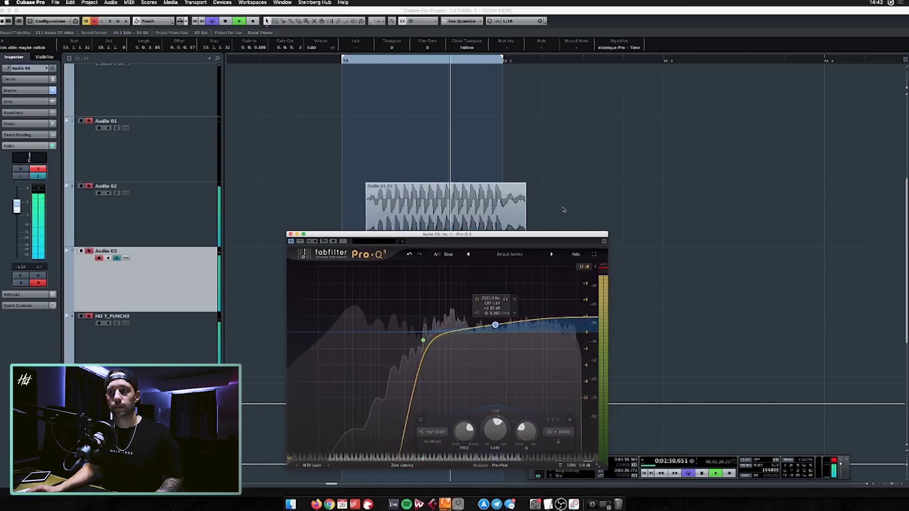
left_click(290, 234)
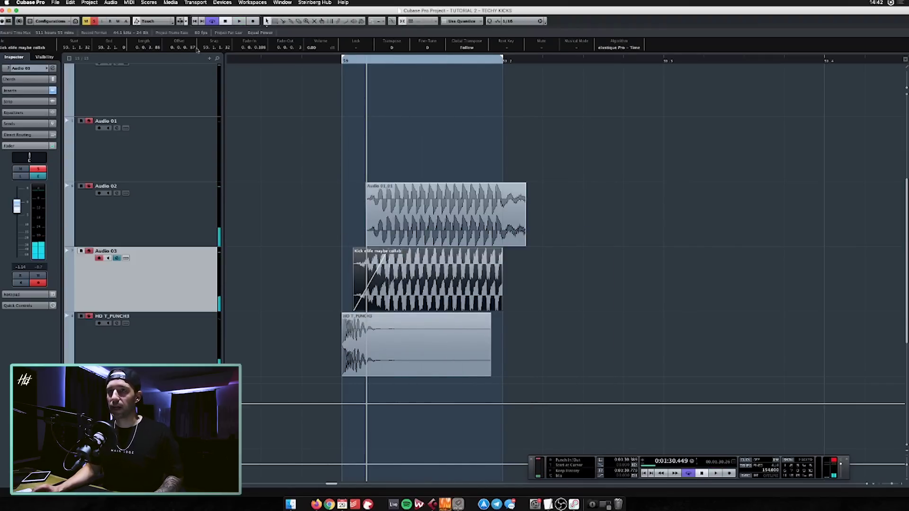
Step: Fine-tune the kick clip's offset on Audio 03 while auditioning the loop, and lower the track's volume to about -3.5 dB
scroll(189, 49, "up", 10)
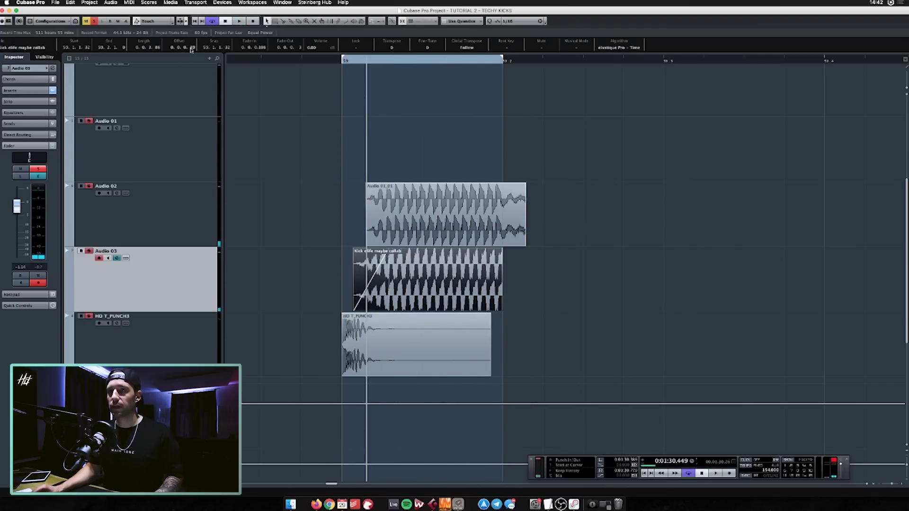
scroll(190, 50, "down", 6)
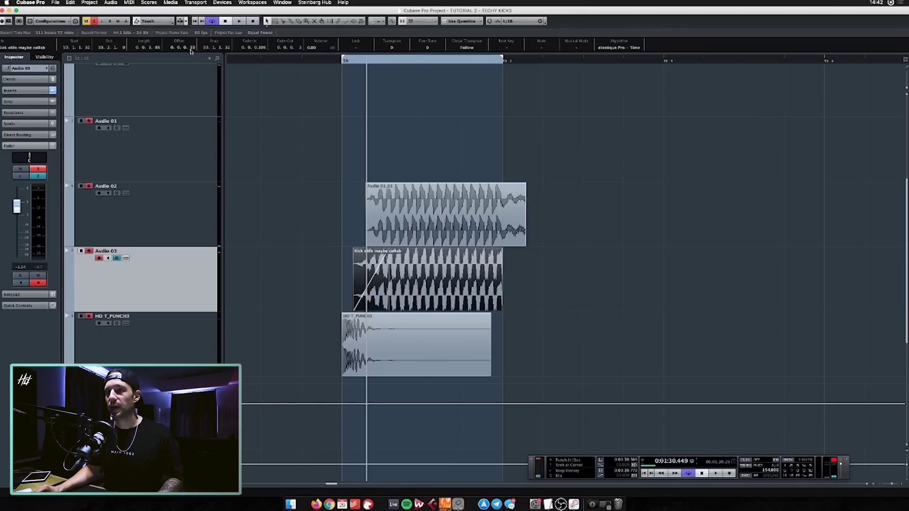
scroll(189, 49, "up", 6)
scroll(190, 49, "down", 6)
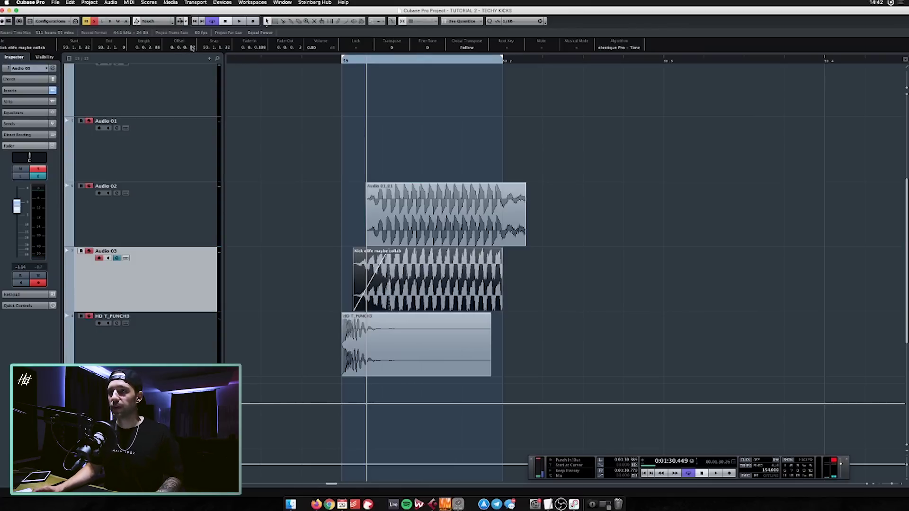
key("space")
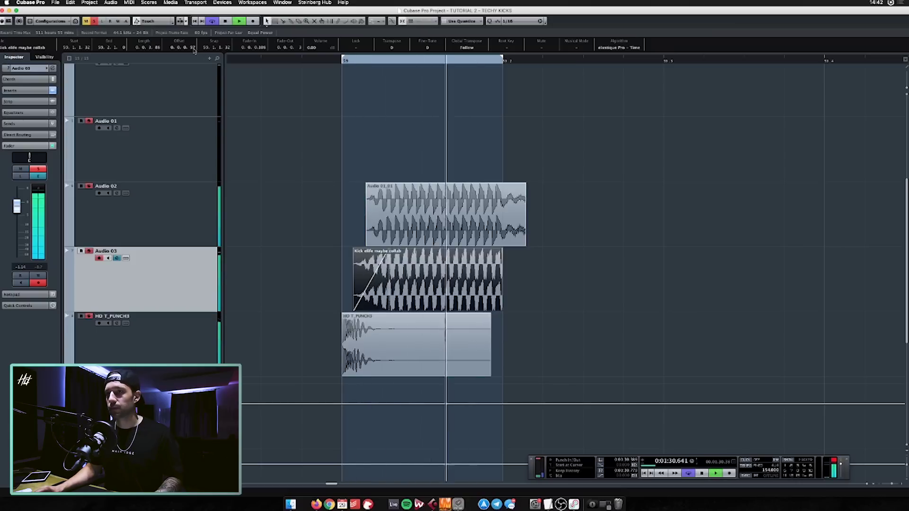
scroll(194, 50, "down", 2)
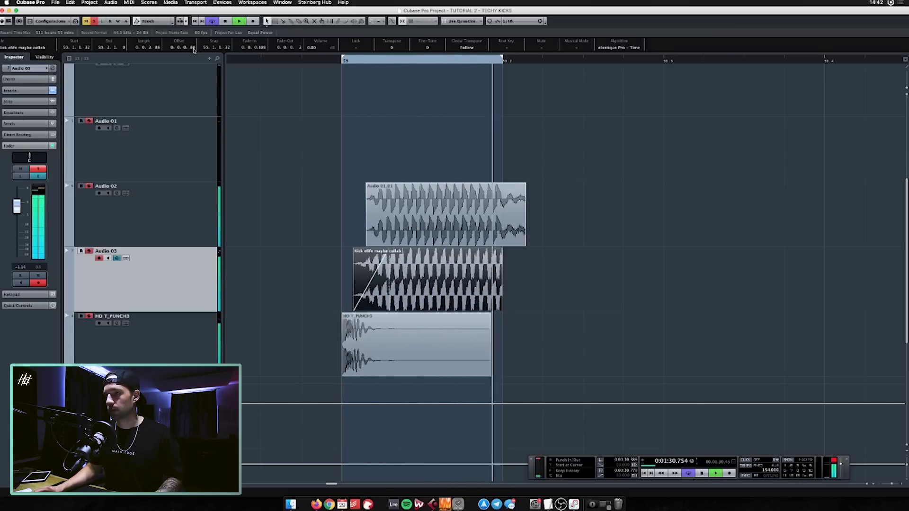
scroll(194, 50, "down", 2)
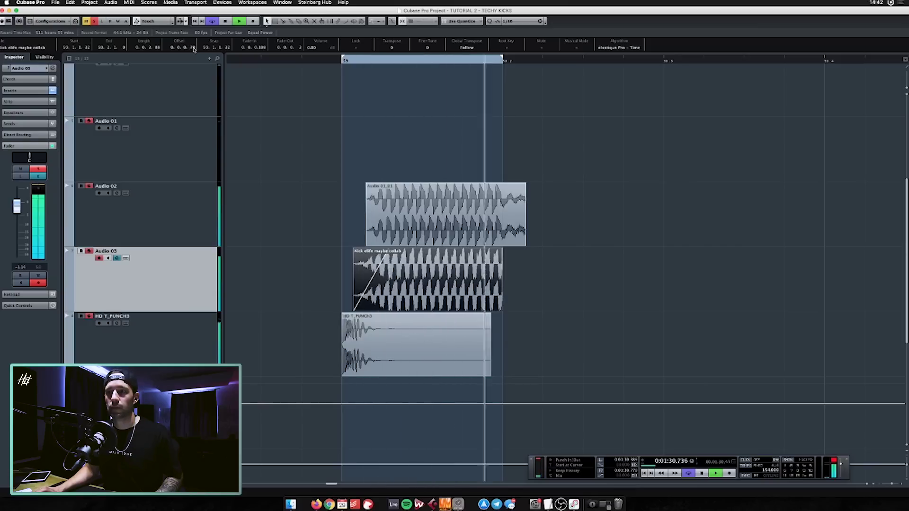
scroll(194, 48, "up", 2)
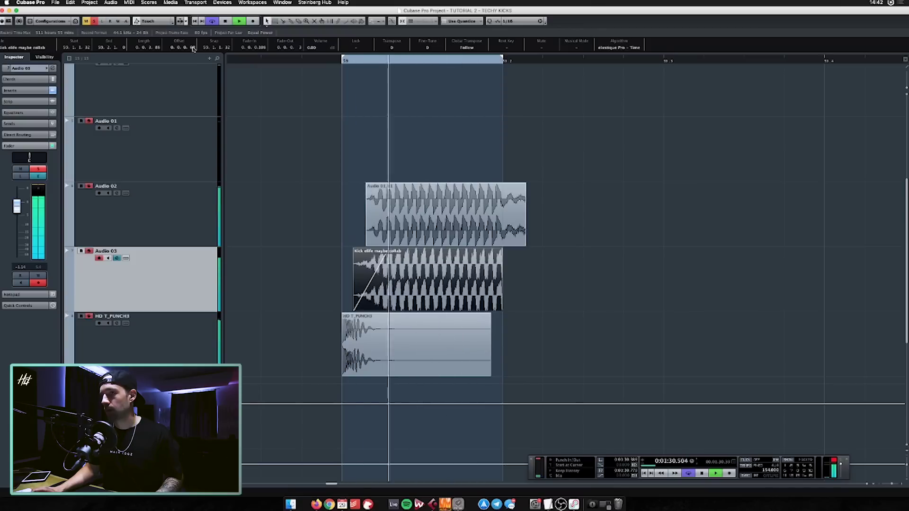
left_click_drag(18, 206, 21, 211)
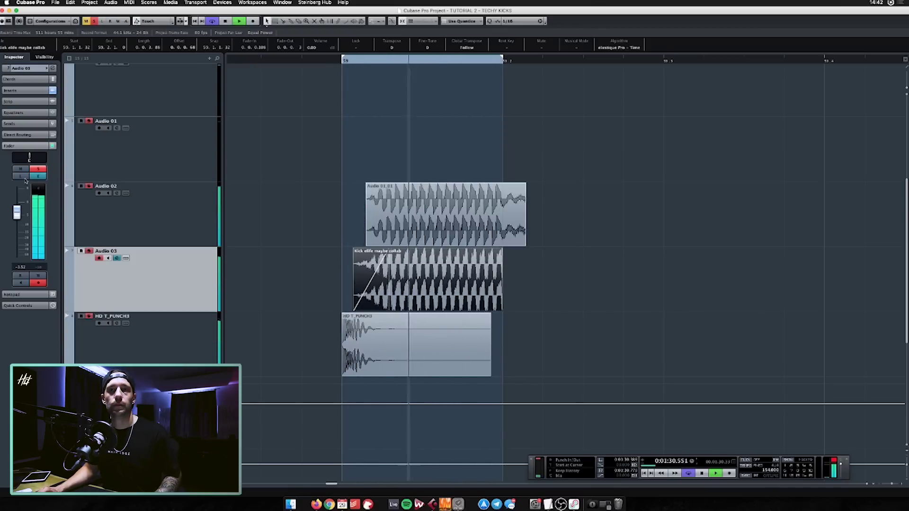
Step: Raise the Pro-Q 3 high-shelf boost on Audio 03 to about 5 dB and compare the loop with the track muted
left_click(26, 90)
left_click_drag(19, 103, 122, 128)
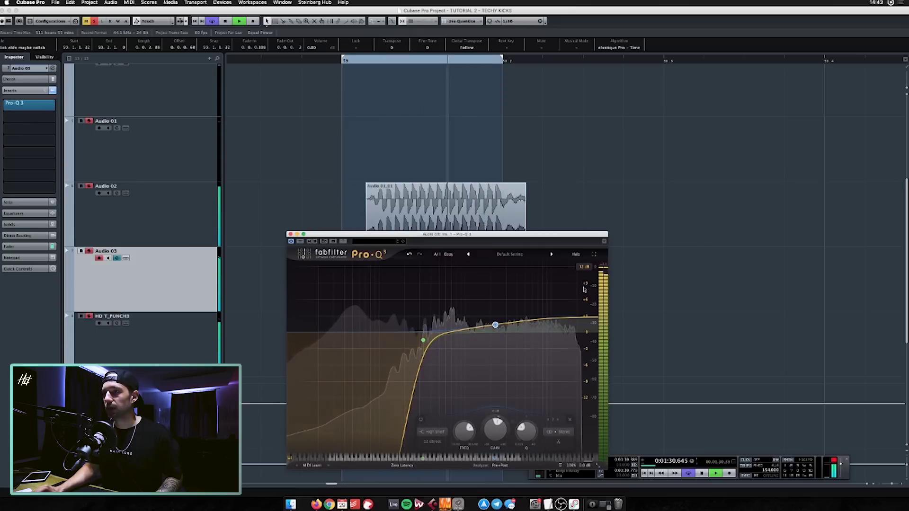
left_click_drag(495, 326, 452, 322)
left_click(89, 251)
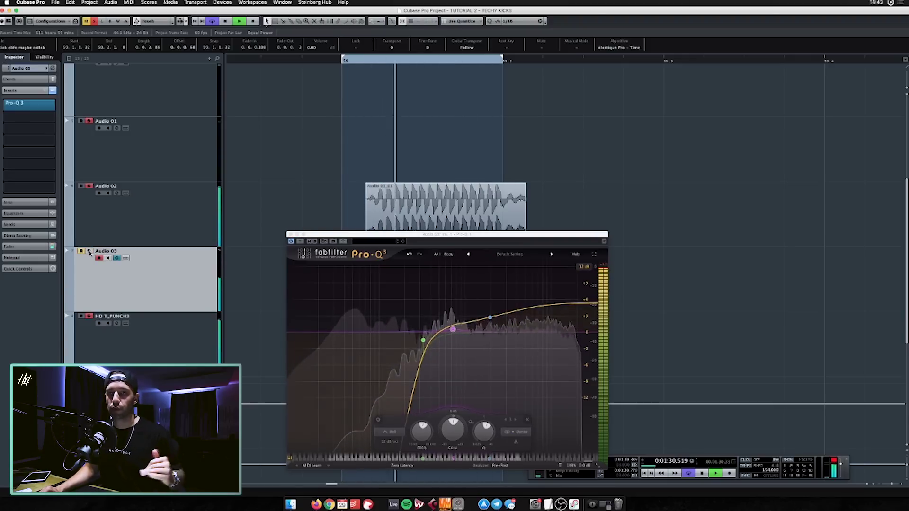
left_click(291, 234)
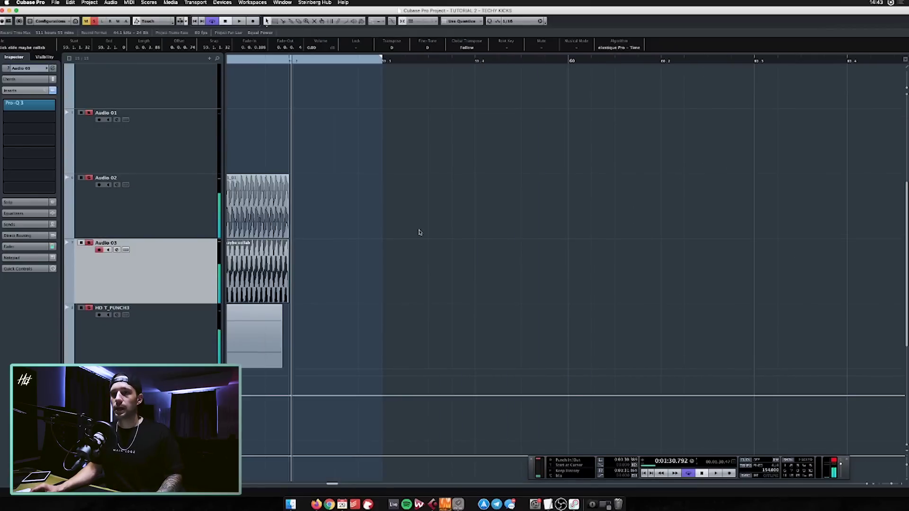
Step: Check the channel settings of Group 4 and Audio 02, end the cycle range at 59.2, and loop Audio 02 in solo
scroll(419, 232, "left", 3)
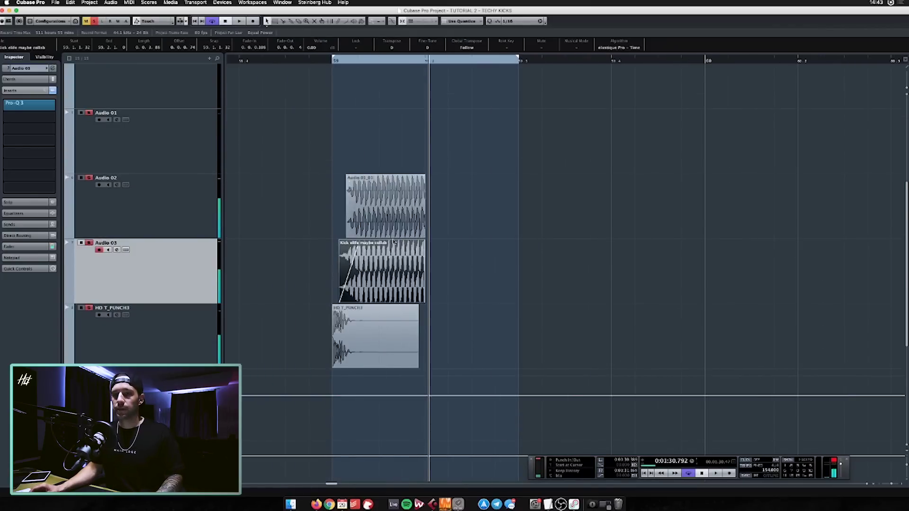
scroll(367, 246, "down", 5)
left_click(102, 341)
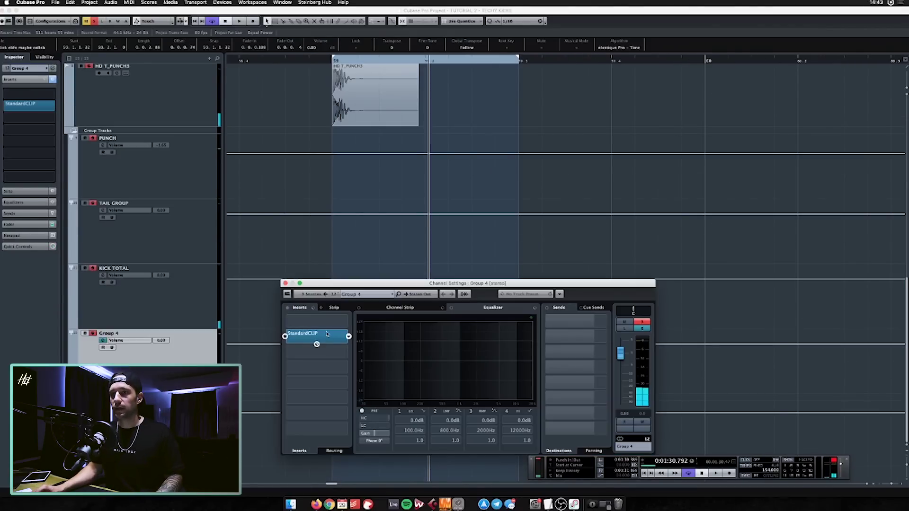
scroll(274, 193, "up", 3)
left_click(203, 102)
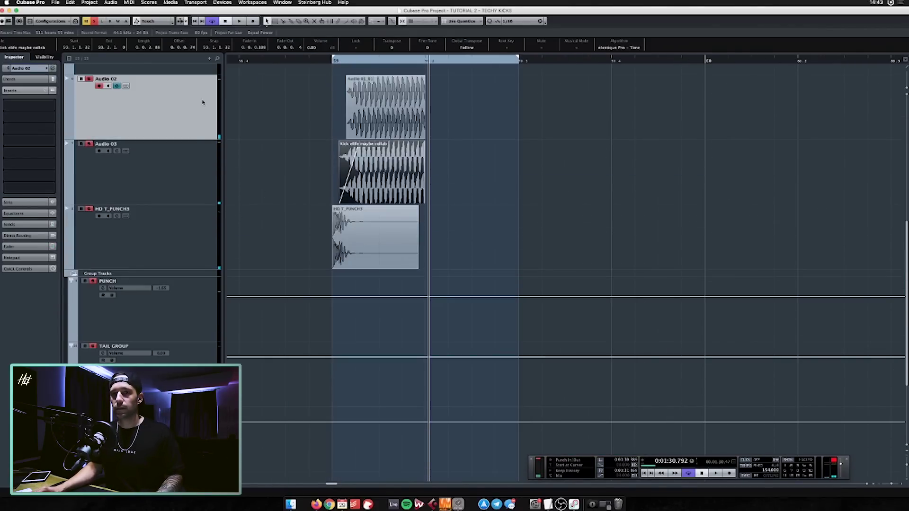
key("e")
left_click(426, 60)
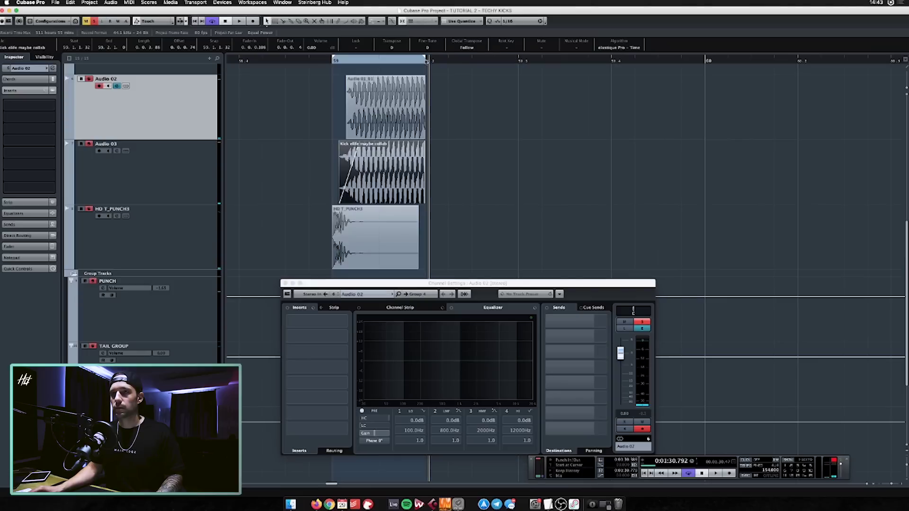
key("e")
key("space")
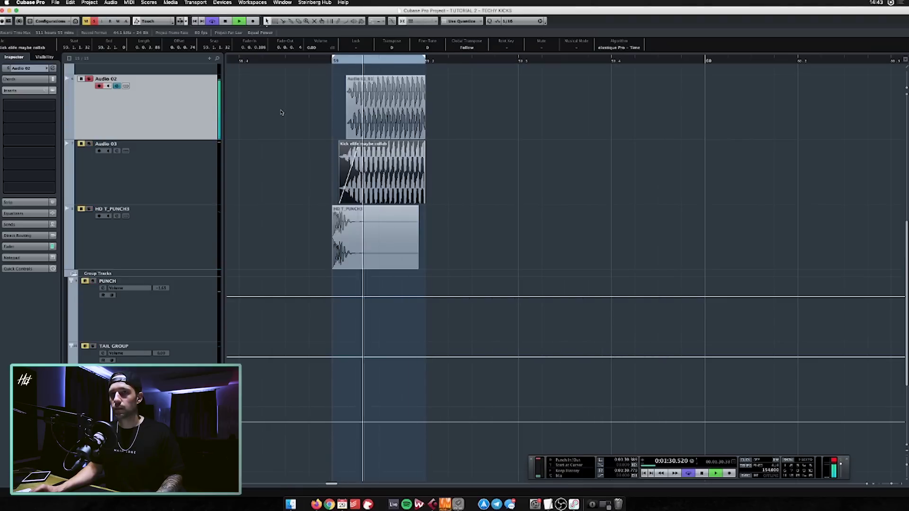
Step: Insert Pro-Q 3 on Audio 02, sweep a narrow bell boost, and turn it into a cut of about 10 dB near 240 Hz
left_click(53, 105)
type("pro-q")
left_click(40, 135)
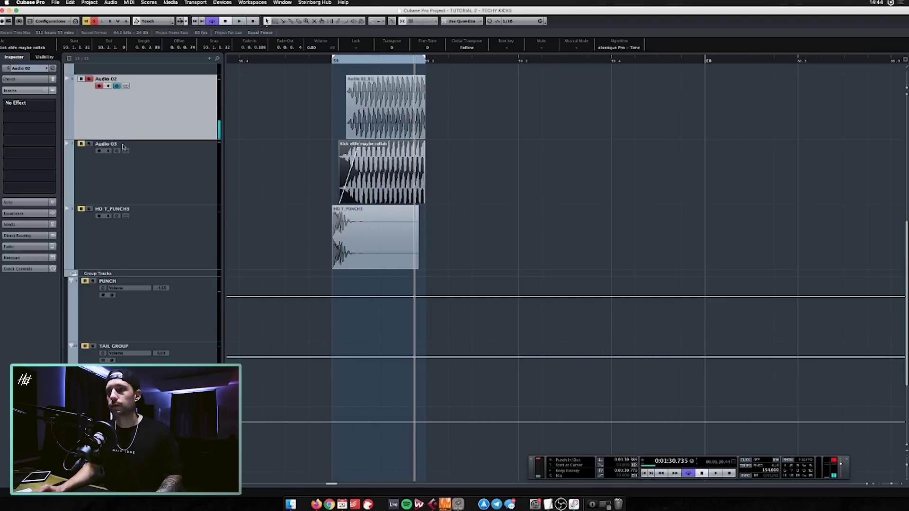
left_click_drag(212, 268, 205, 249)
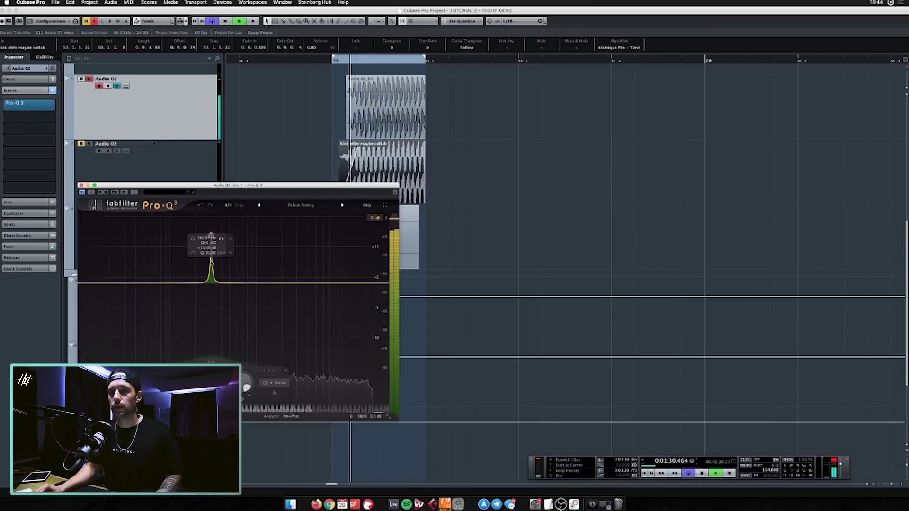
key("space")
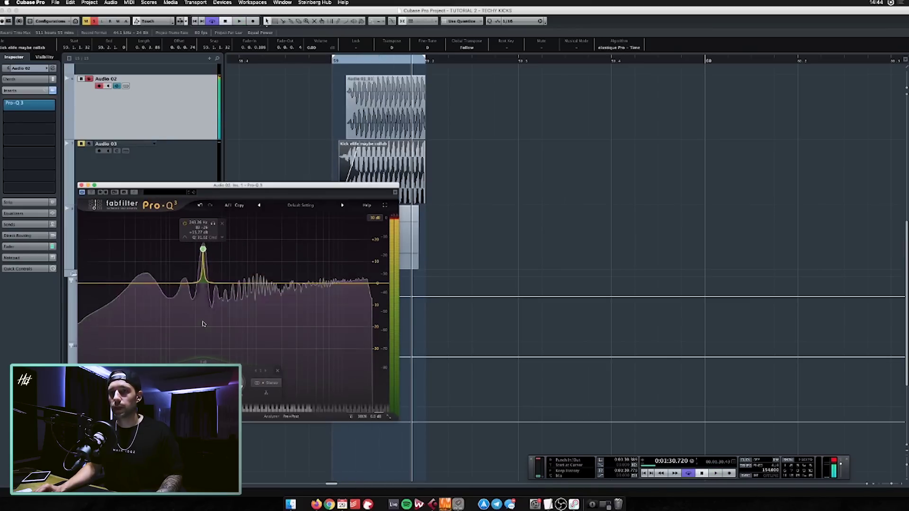
left_click_drag(202, 250, 203, 306)
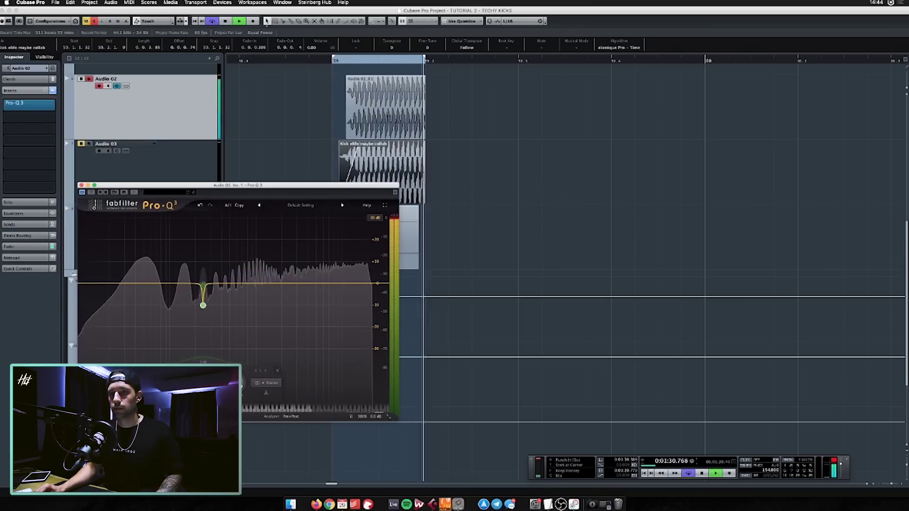
left_click(203, 304, "alt")
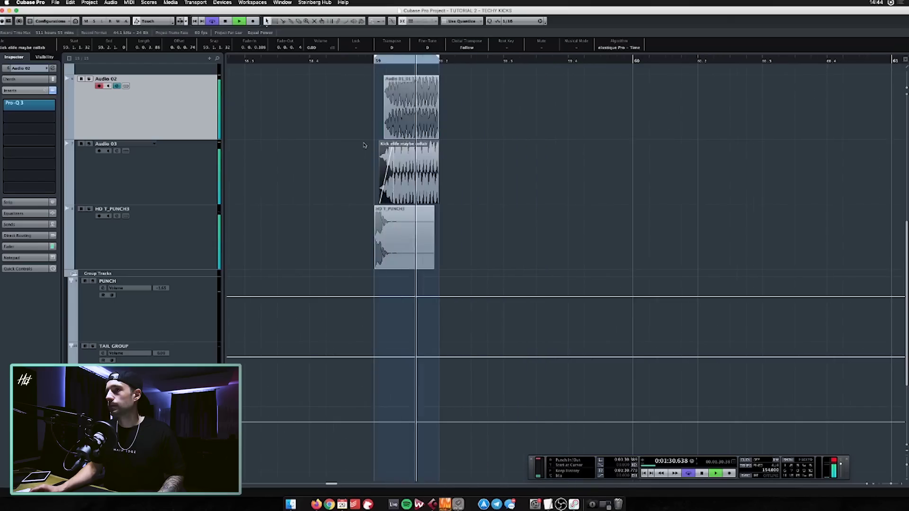
Step: Load the Analog wavetable BSOD_Square into OSC A of Serum on the Serum 03 track
scroll(308, 184, "up", 2)
left_click(387, 226)
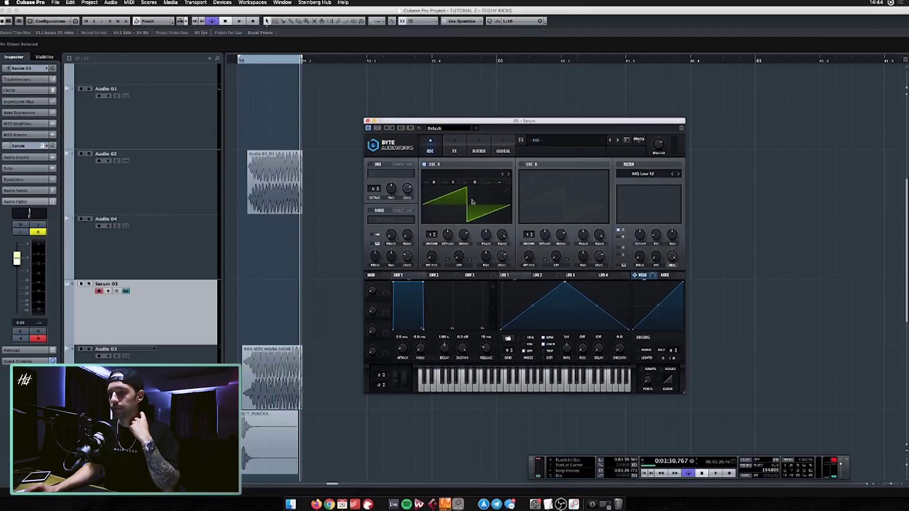
left_click(445, 191)
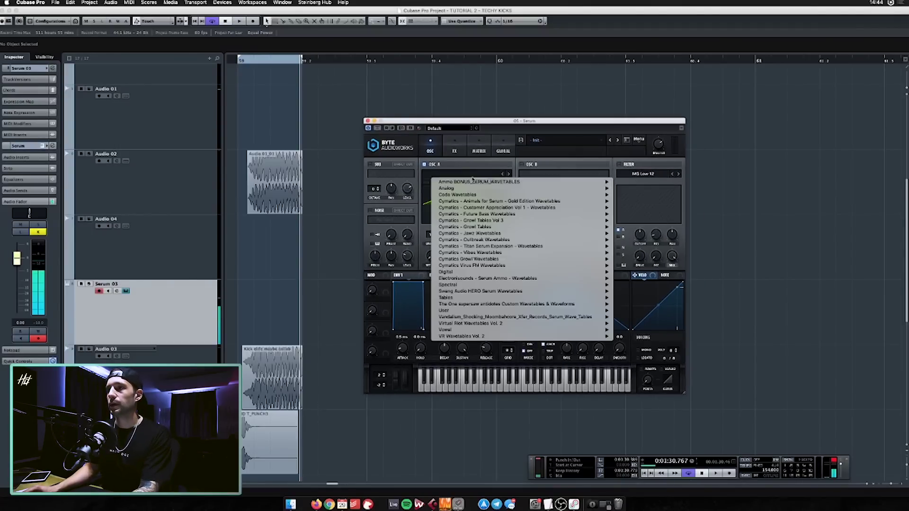
mouse_move(533, 190)
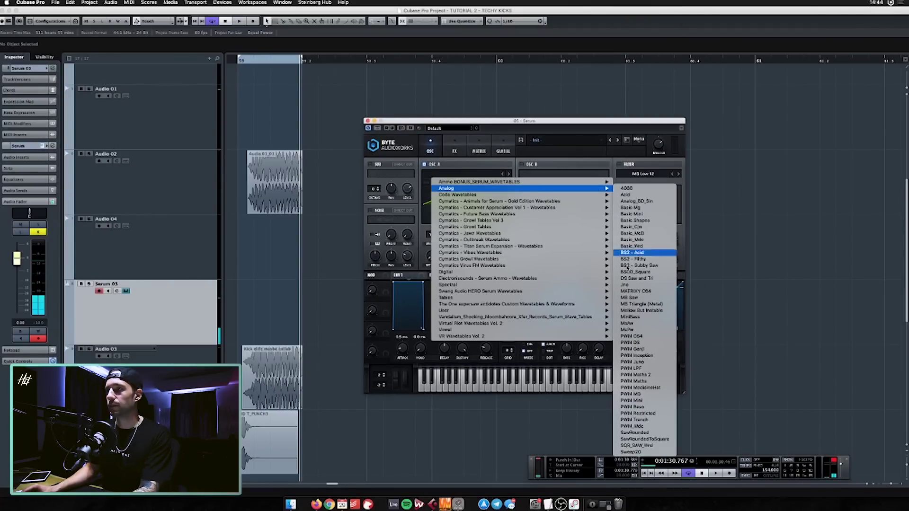
left_click(650, 272)
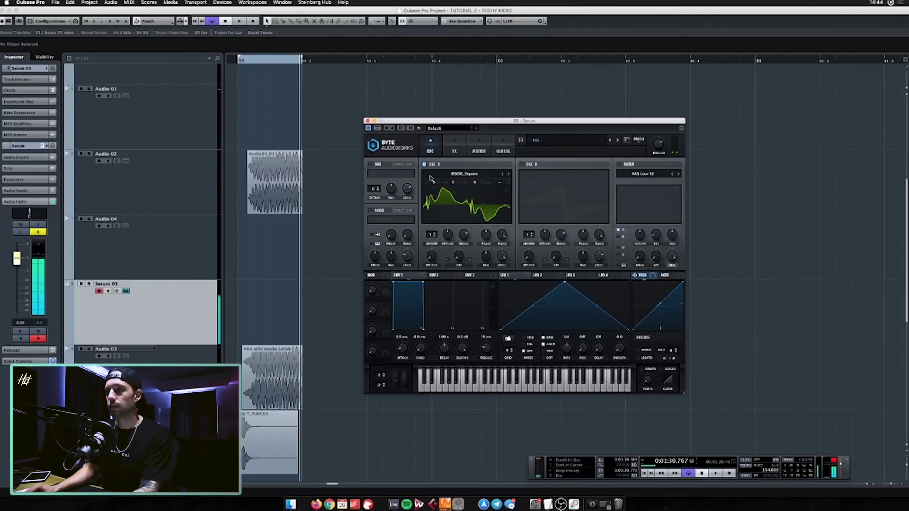
Step: Add unison voices with reduced detune to Serum's OSC A and enable the Tube distortion effect
left_click_drag(432, 234, 433, 189)
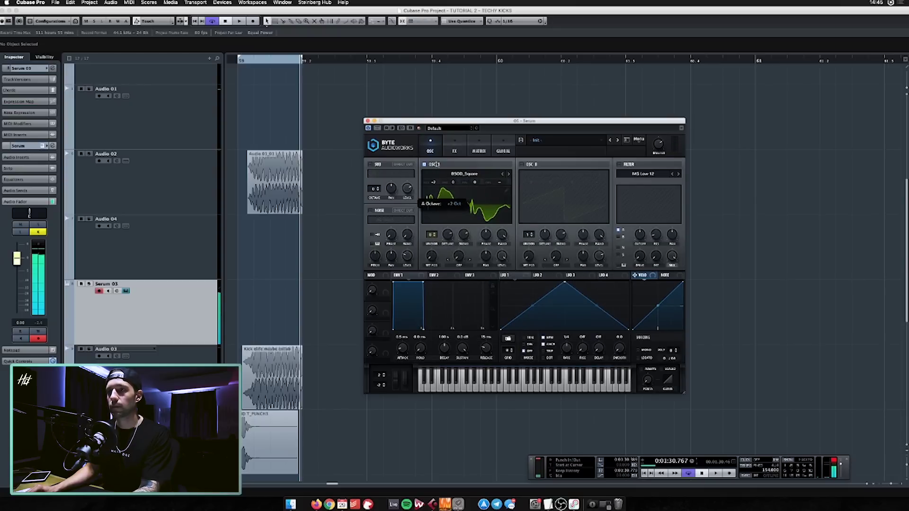
left_click_drag(447, 236, 445, 261)
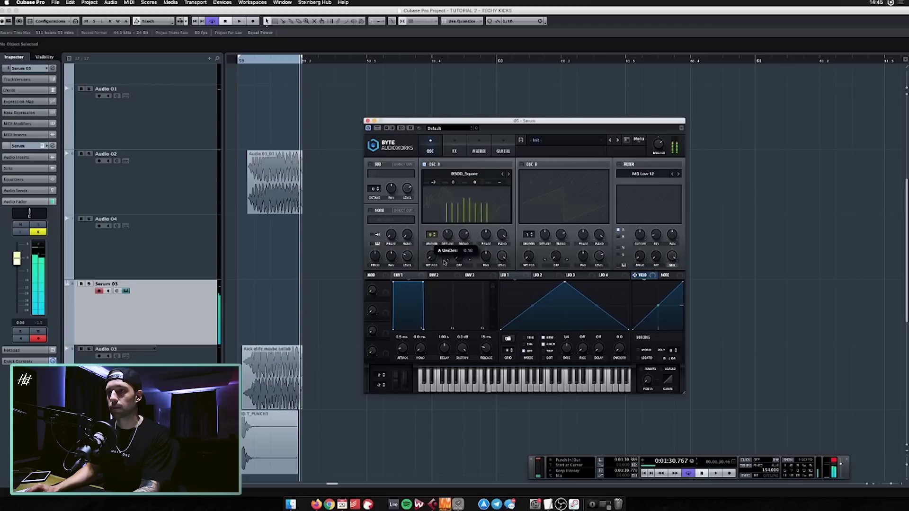
left_click(456, 141)
left_click(373, 176)
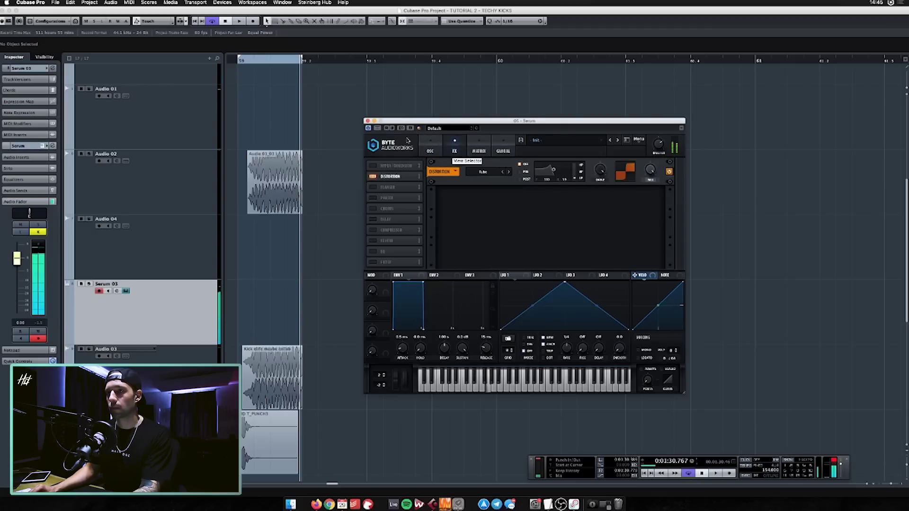
left_click(367, 122)
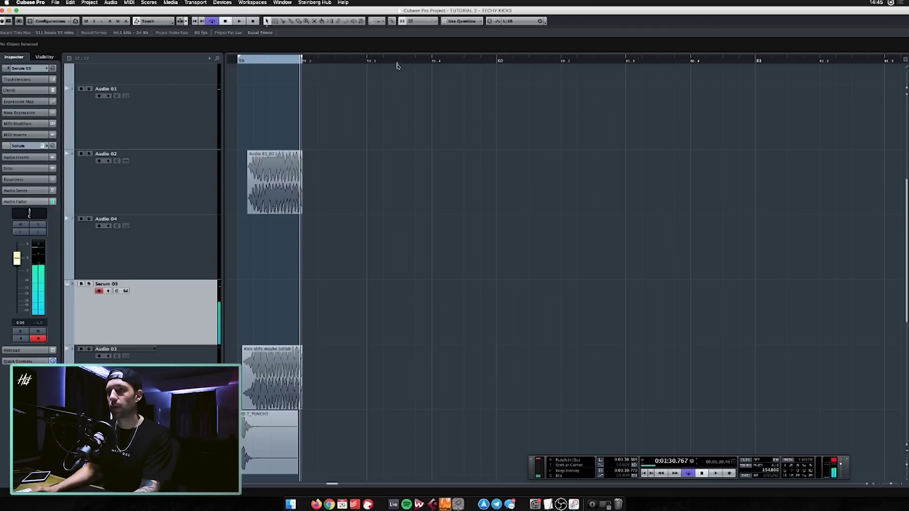
Step: Record a short MIDI note onto the Serum 03 track, starting from bar 59
left_click(252, 21)
key("F11")
key("space")
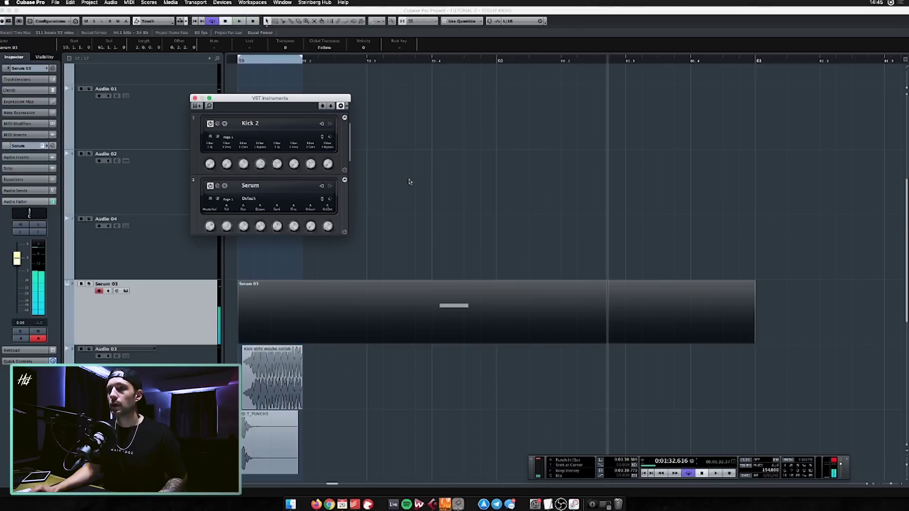
left_click(195, 98)
Step: Move the left locator to 59.4 and record the Serum note as audio onto Audio 01
left_click(197, 133)
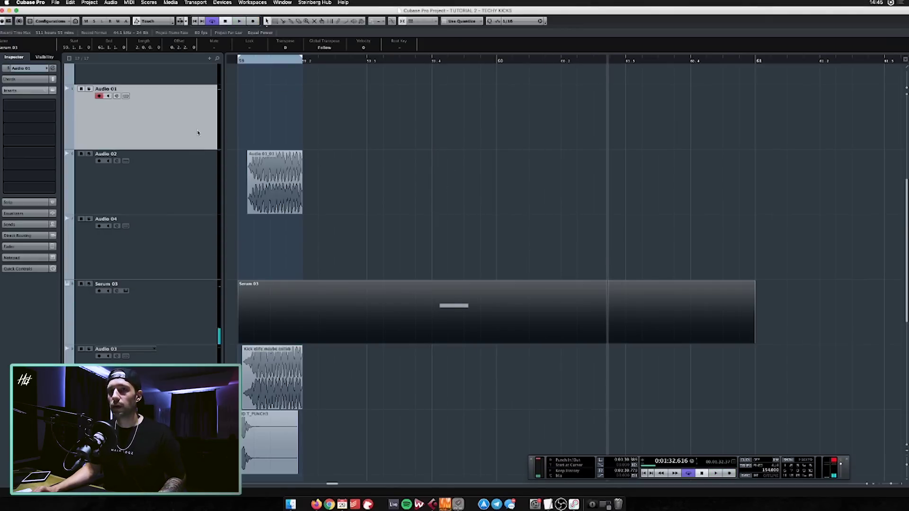
left_click(434, 62, "ctrl")
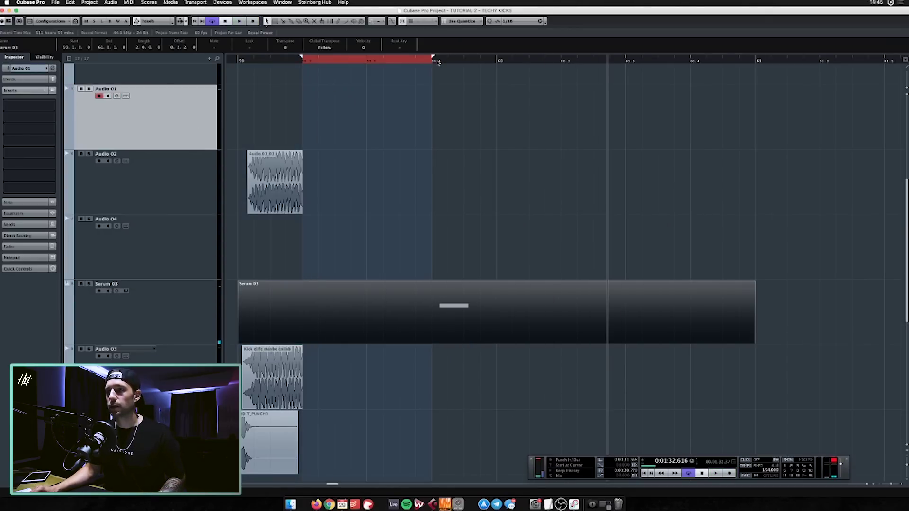
key("KP_Multiply")
key("space")
Step: Process the recorded Audio 01 clip offline with the ValhallaRoom reverb and reverse it into a long swell
right_click(471, 115)
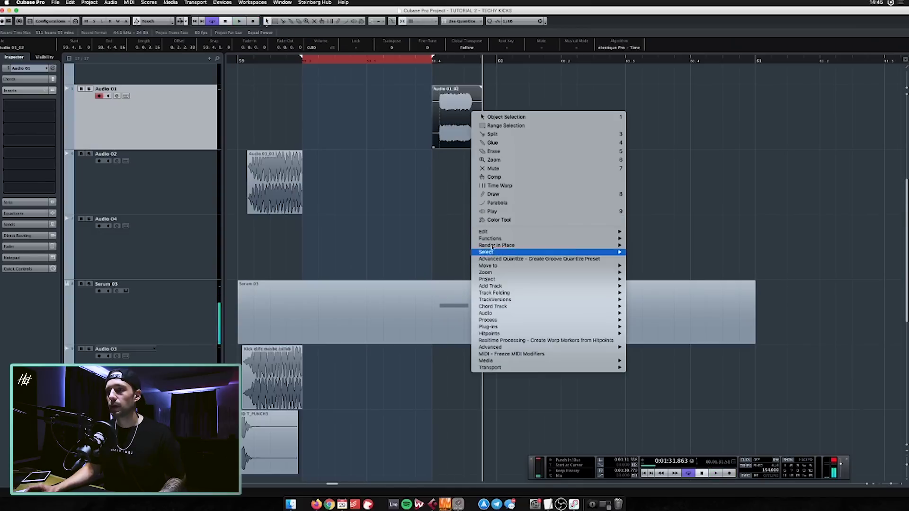
mouse_move(592, 326)
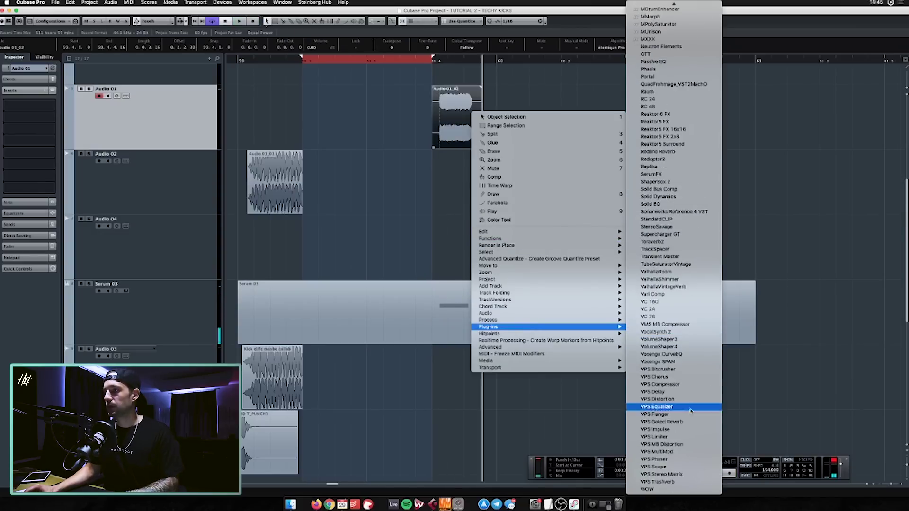
left_click(670, 273)
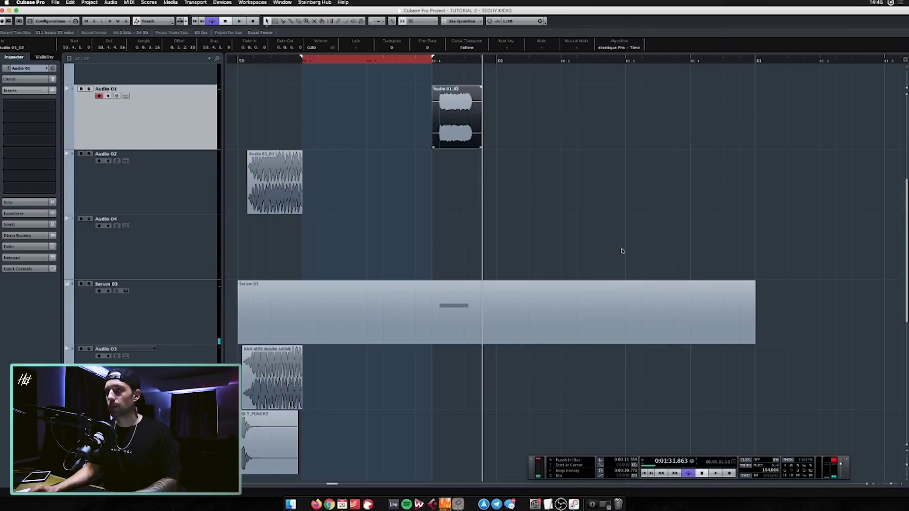
key("g")
key("g")
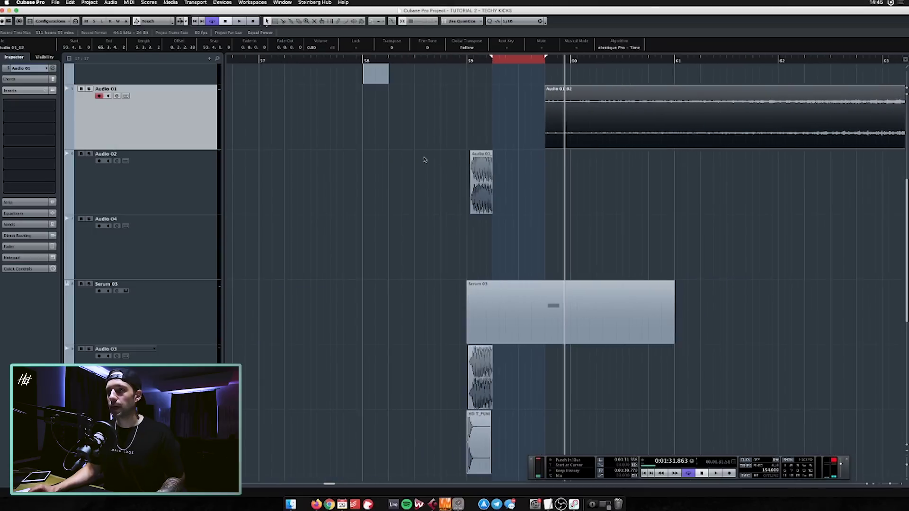
Step: Add a new audio track directly below Audio 04
scroll(424, 158, "right", 3)
left_click(188, 251)
key("ctrl+t")
key("Return")
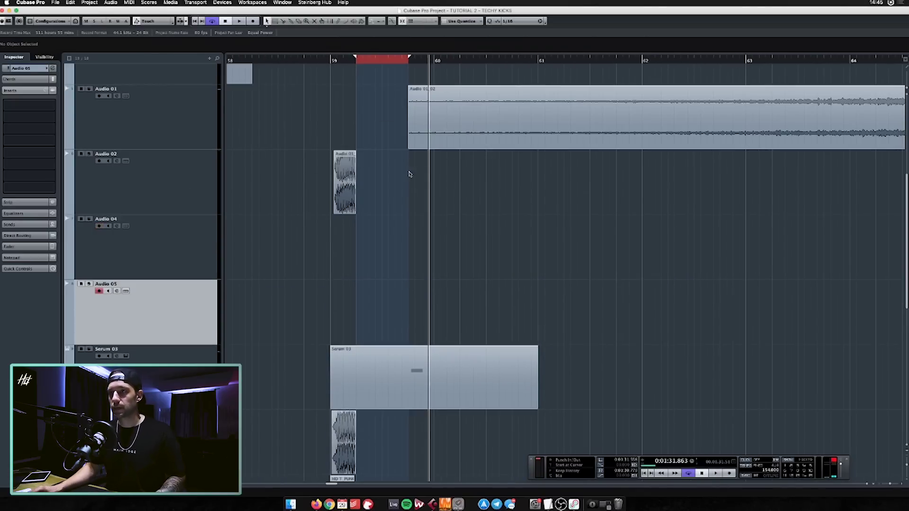
Step: Keep only a short section of the reverb swell on Audio 01, delete the rest, and move it to Audio 05 across bar 59
key("g")
key("g")
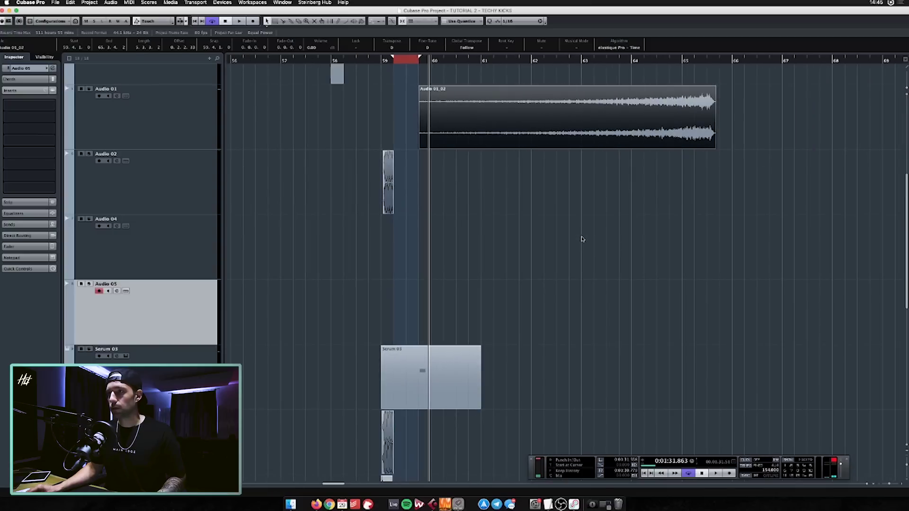
left_click(592, 126)
key("Delete")
left_click_drag(649, 119, 385, 308)
key("h")
key("h")
key("h")
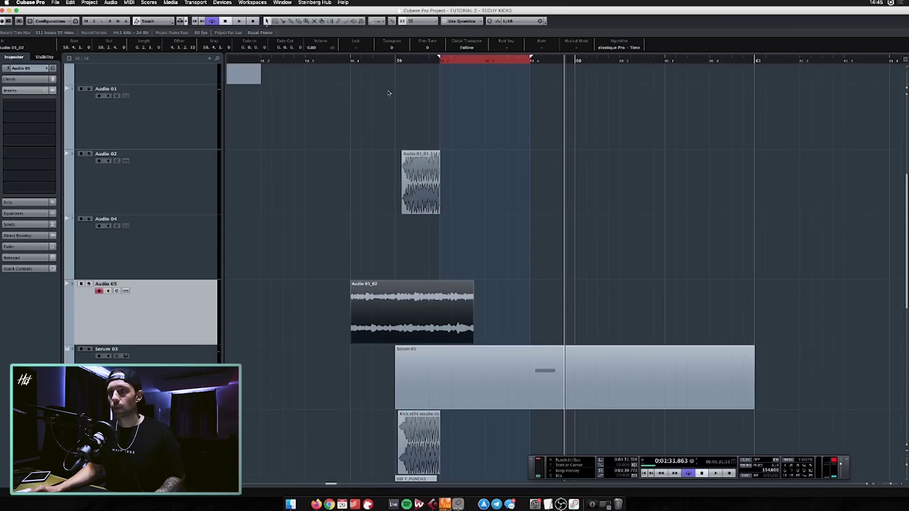
Step: Set the cycle range to 59 through 59.2 and route the Audio 05 output to Group 4
key("e")
key("e")
key("e")
left_click(369, 235)
left_click(464, 247)
left_click(471, 232)
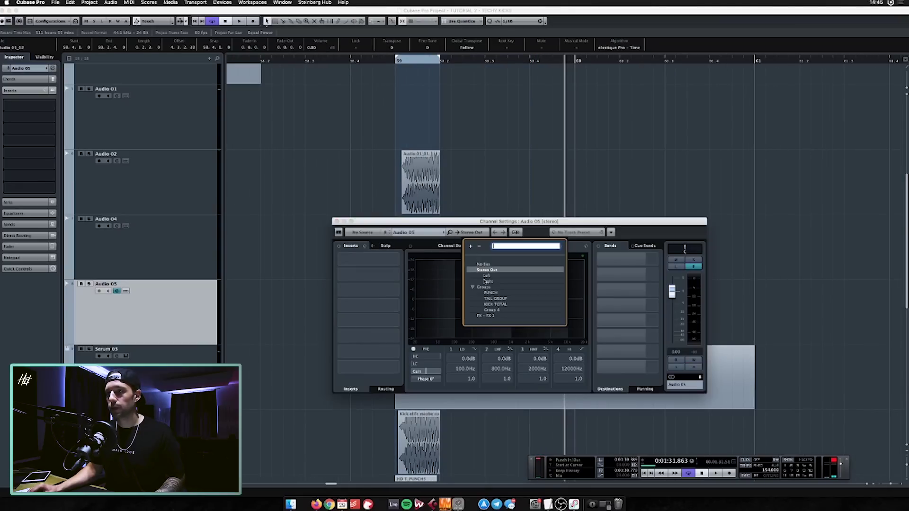
left_click(488, 310)
left_click(448, 231)
Step: Split the Audio 05 clip at 59 and 59.2, delete the outer pieces, and fade in the remaining piece across its full length
left_click(396, 292, "alt")
left_click(440, 296, "alt")
left_click(449, 295)
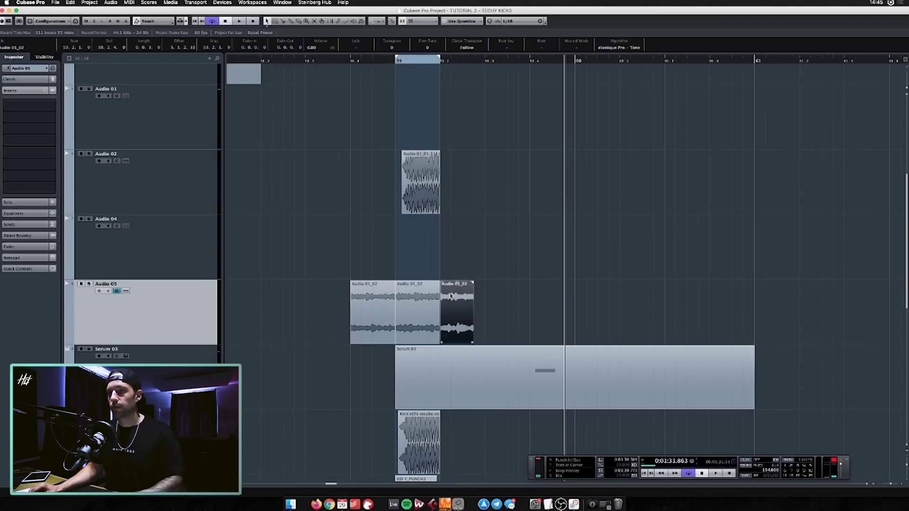
key("BackSpace")
left_click(383, 291)
key("BackSpace")
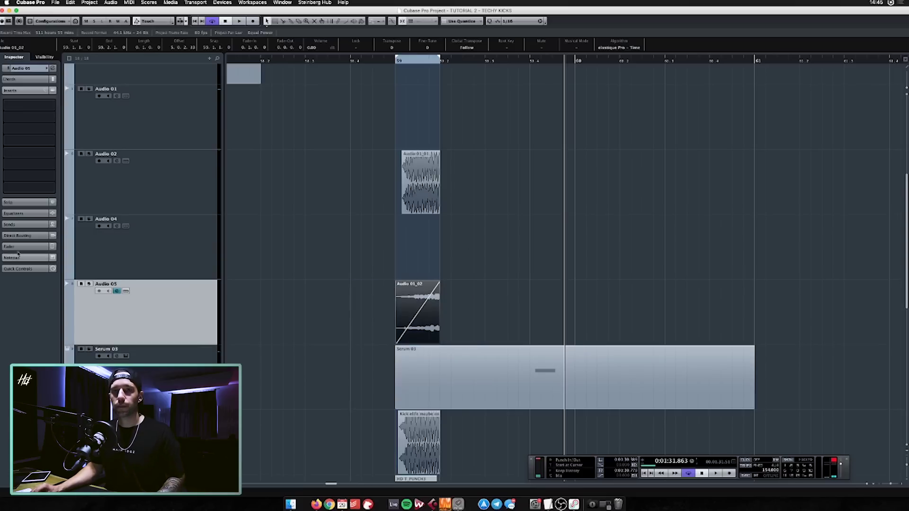
Step: Adjust the Audio 05 volume to about -0.4 dB and play the loop
left_click(18, 246)
left_click_drag(17, 242, 21, 220)
key("space")
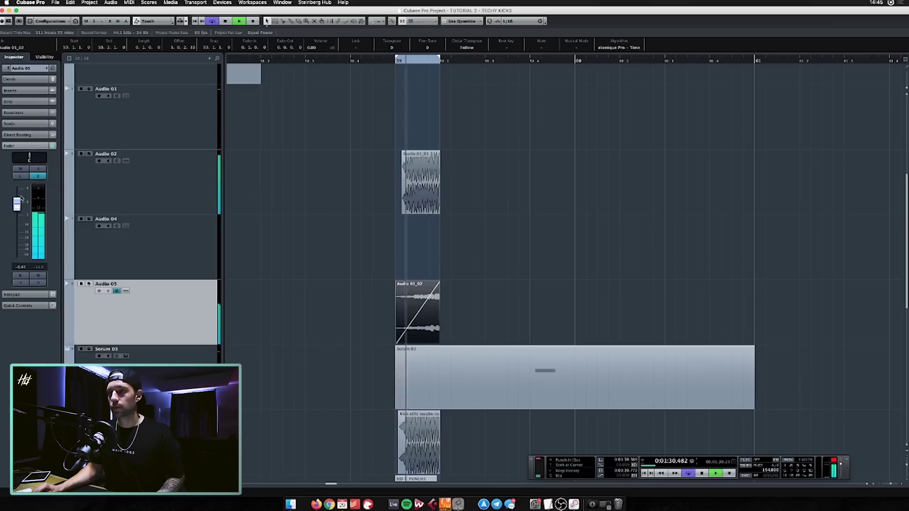
Step: Give the Audio 05 clip's fade-in a slow-starting curve and raise the Audio 05 volume
double_click(397, 297)
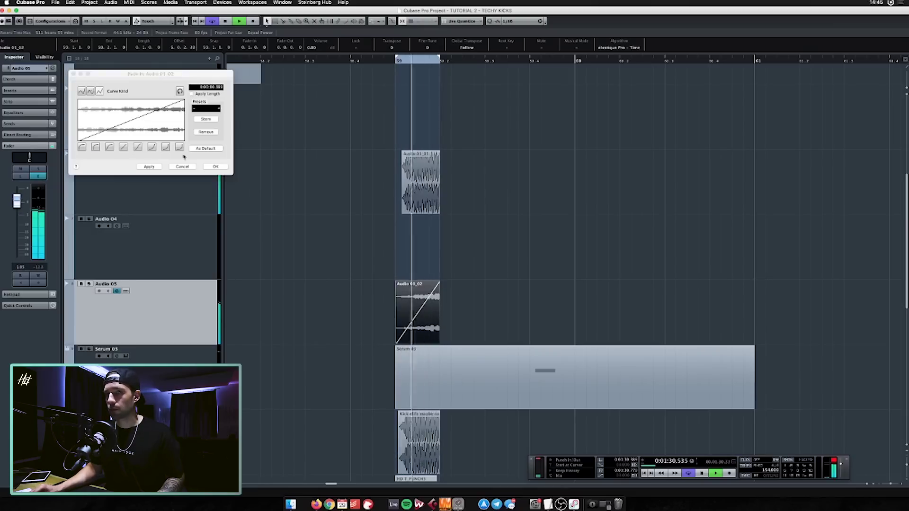
left_click(151, 148)
left_click(150, 167)
left_click(214, 167)
left_click_drag(18, 202, 23, 192)
Step: Delete the MIDI clip on the Serum 03 track
left_click(507, 380, "alt")
left_click(493, 371)
key("Delete")
key("Delete")
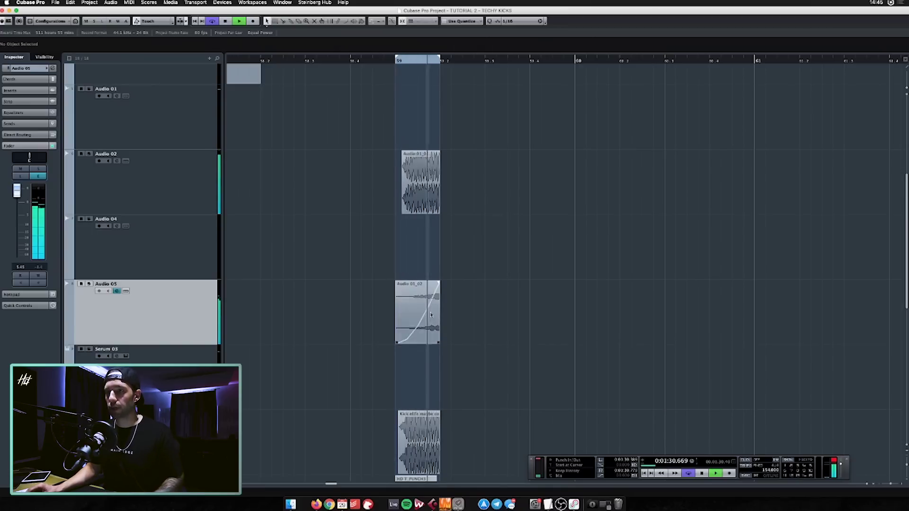
Step: Lower the Audio 05 volume to about 2.3 dB and compare the loop with that track muted and unmuted
left_click(416, 324)
key("h")
key("h")
scroll(512, 226, "right", 3)
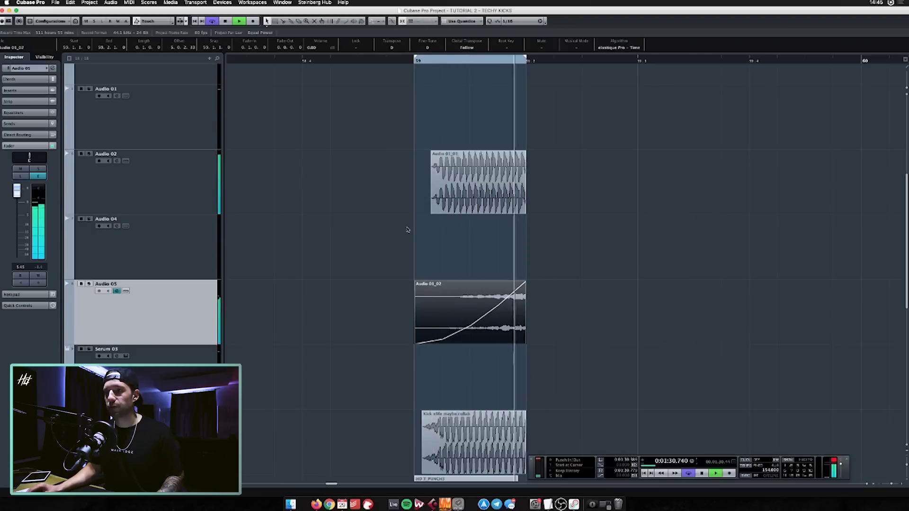
left_click_drag(19, 195, 20, 205)
left_click(81, 284)
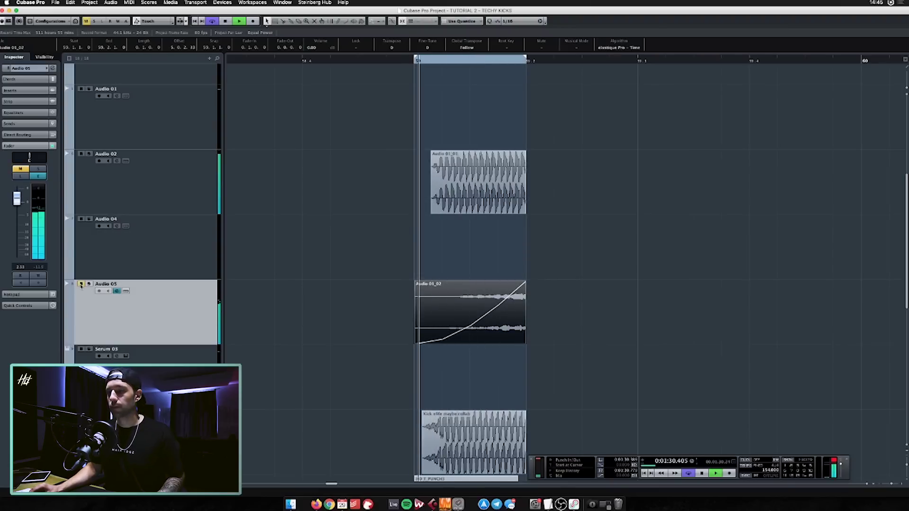
left_click(81, 284)
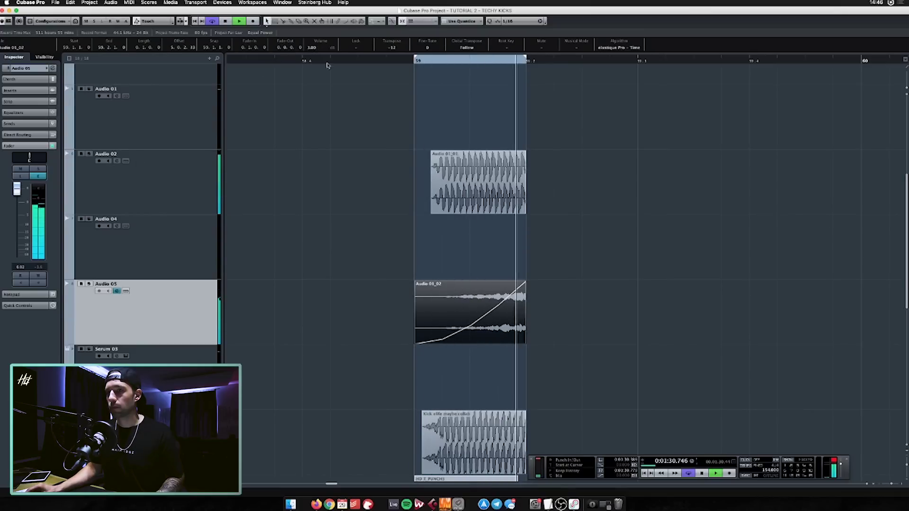
Step: Insert the FabFilter Pro-Q 3 equalizer in the first insert slot of the Audio 05 channel
key("e")
left_click(384, 259)
type("pro")
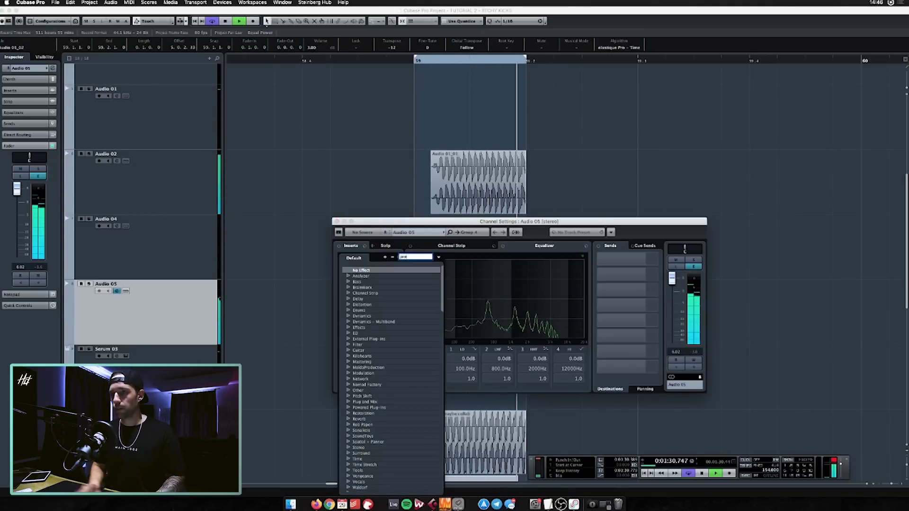
type("-q")
left_click(381, 289)
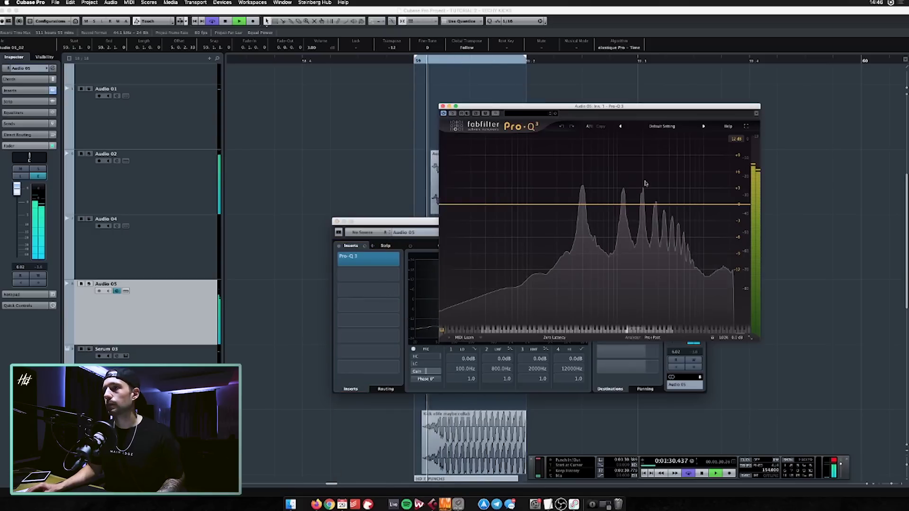
Step: Cut the lowest resonant peak of Audio 05 by about 7 dB with a narrow notch and add a high-shelf boost around 2.4 kHz
left_click_drag(585, 204, 582, 244)
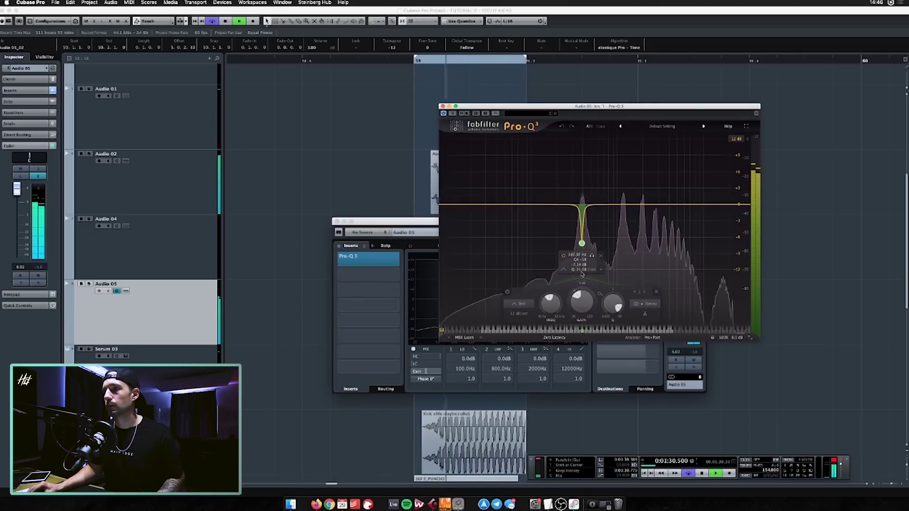
left_click_drag(721, 208, 650, 189)
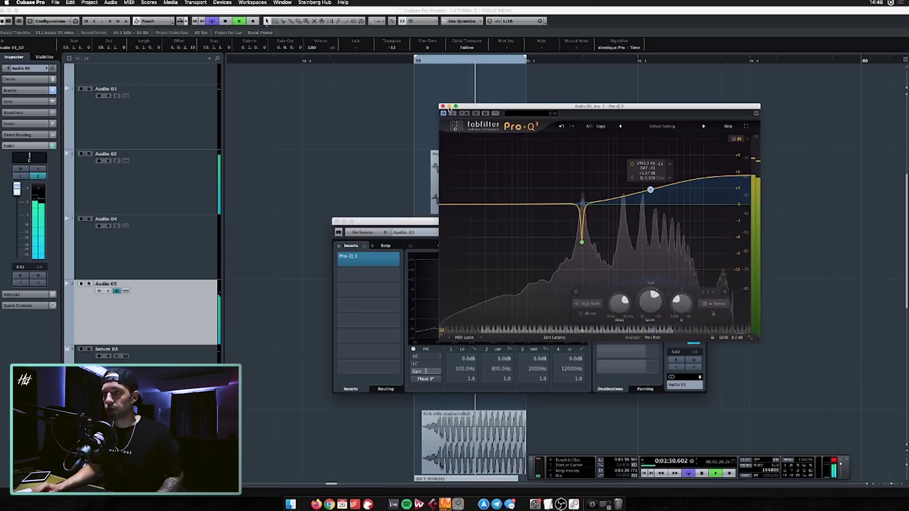
left_click(416, 169)
Step: Reshape the Audio 05 clip's fade-in into a curve that stays low at first and rises steeply from the middle
left_click_drag(356, 269, 456, 288)
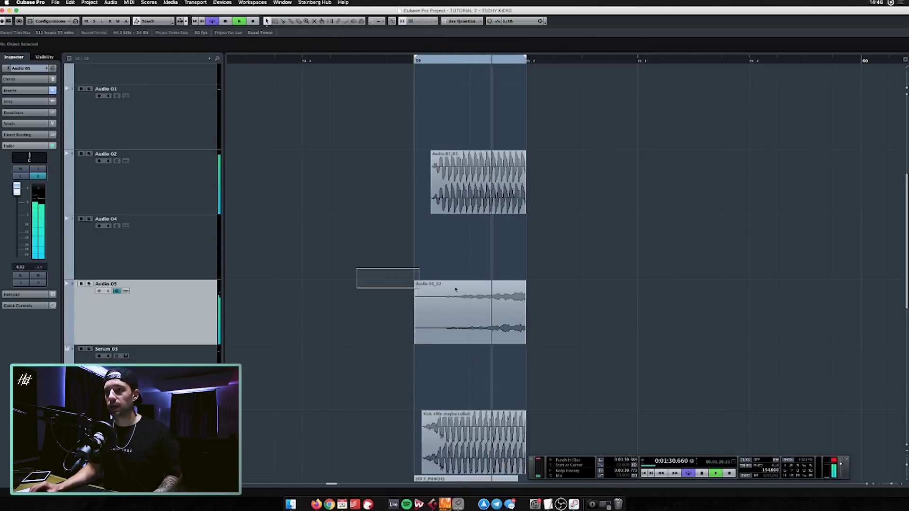
double_click(470, 282)
left_click(109, 147)
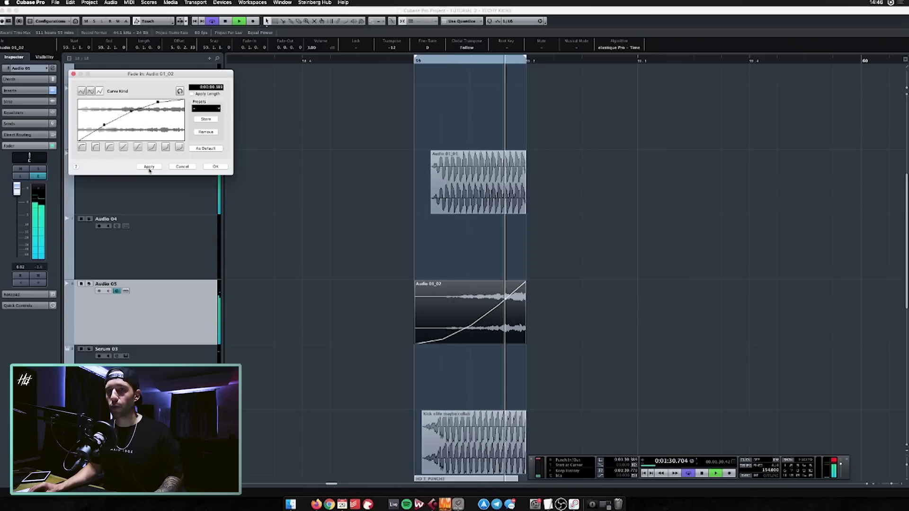
left_click(215, 166)
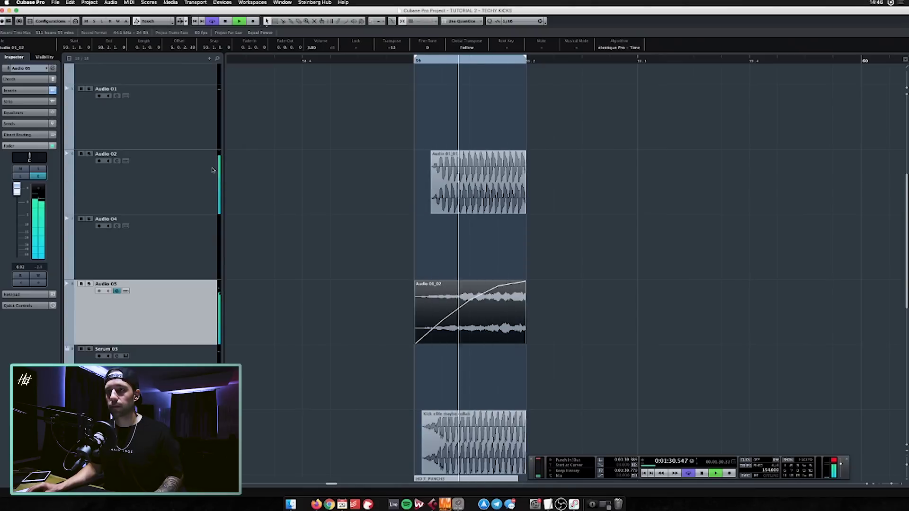
double_click(456, 290)
left_click(152, 148)
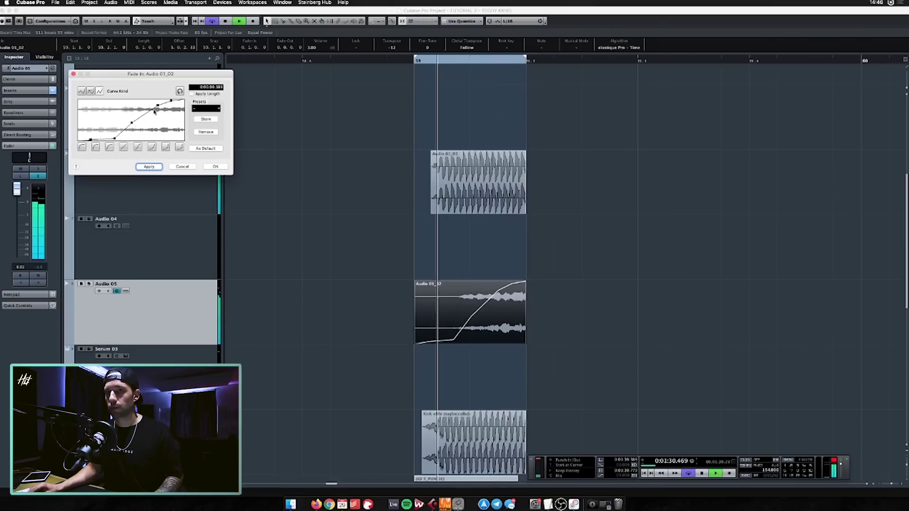
left_click(212, 168)
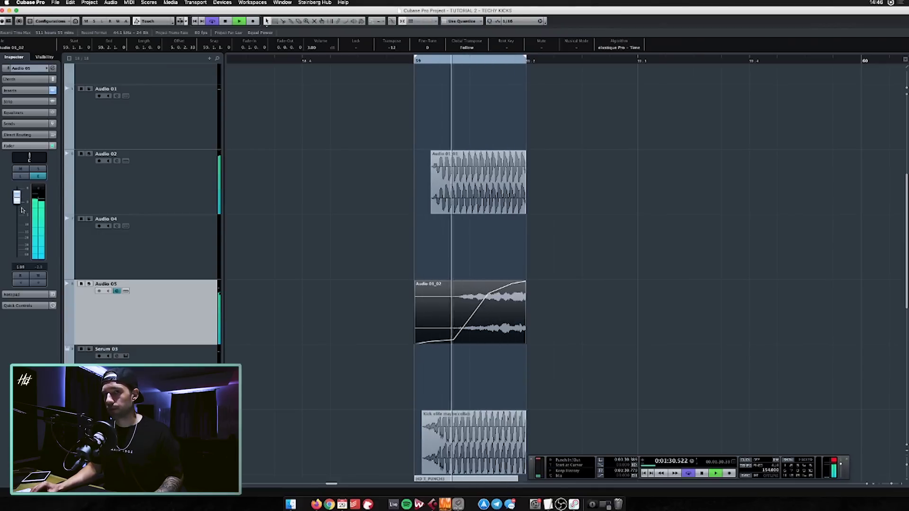
Step: Find a clap sample in Finder and place NC Clap 04 on the Audio 06 track at bar 59
scroll(304, 190, "down", 2)
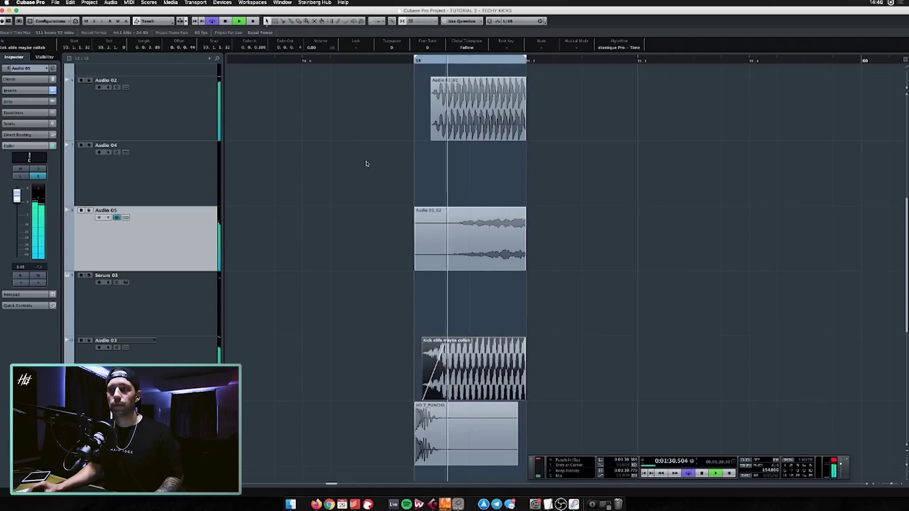
scroll(369, 206, "down", 1)
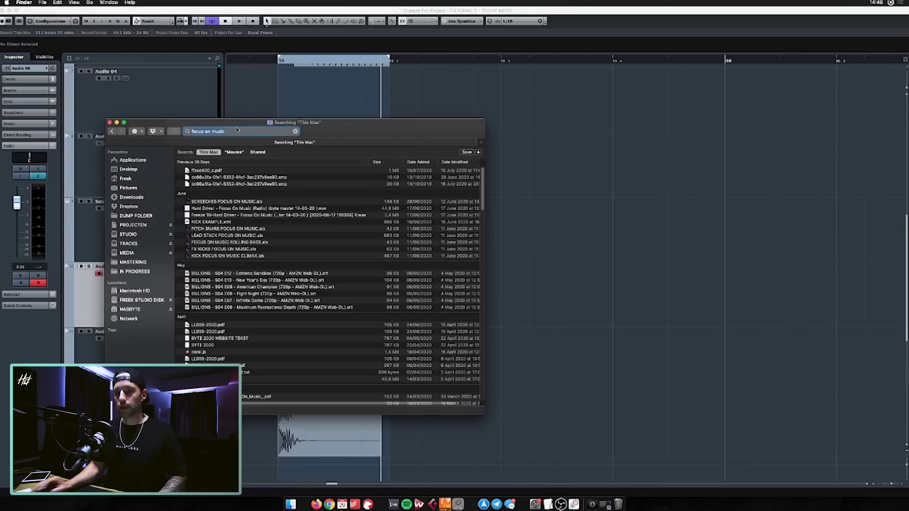
left_click_drag(275, 128, 676, 104)
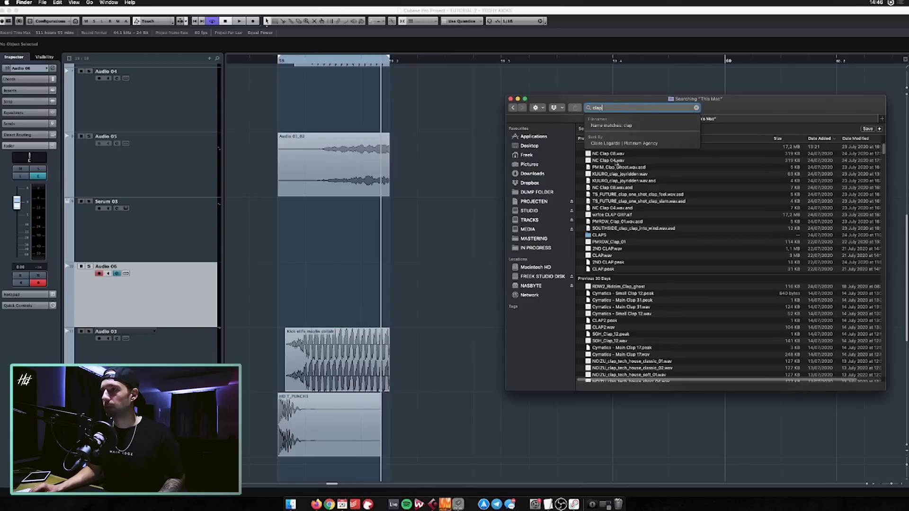
left_click(612, 161)
left_click_drag(402, 274, 305, 291)
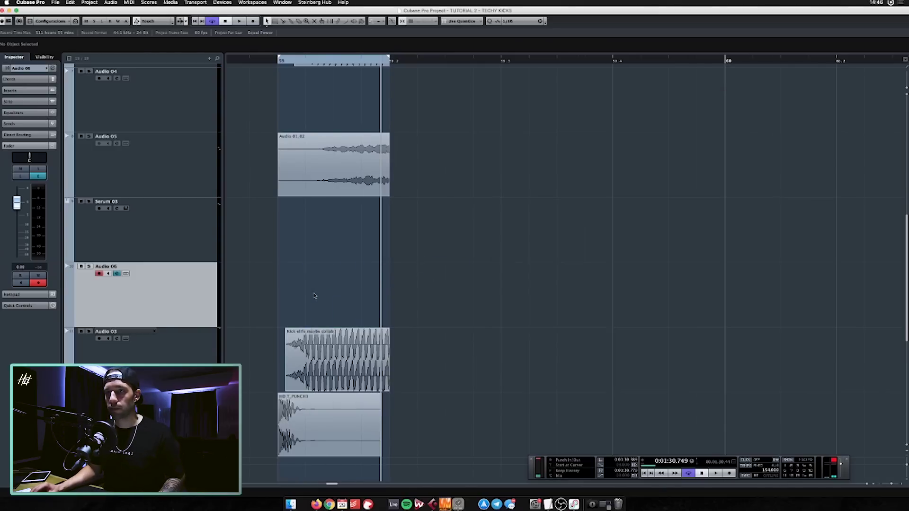
left_click_drag(360, 295, 325, 297)
Step: Audition the soloed clap and process it with Stereo Flip in Right to Stereo mode
key("space")
key("space")
right_click(335, 292)
mouse_move(350, 442)
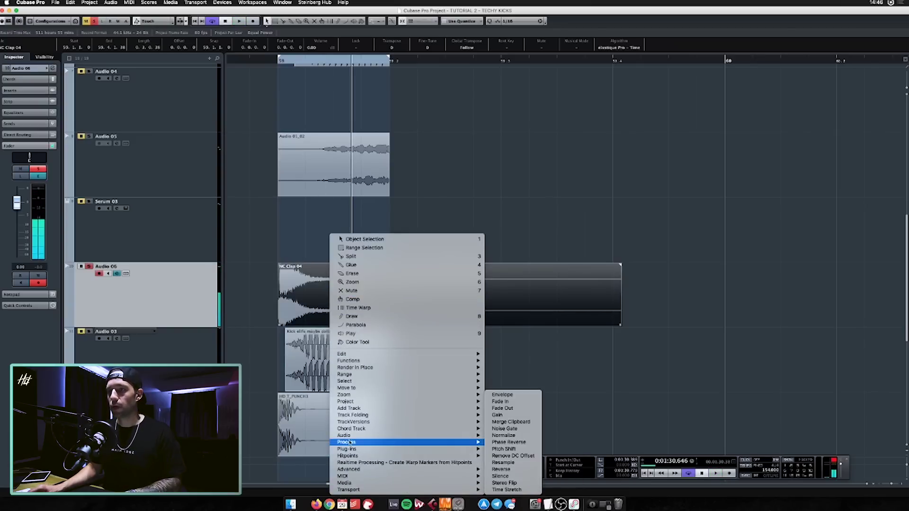
left_click(510, 482)
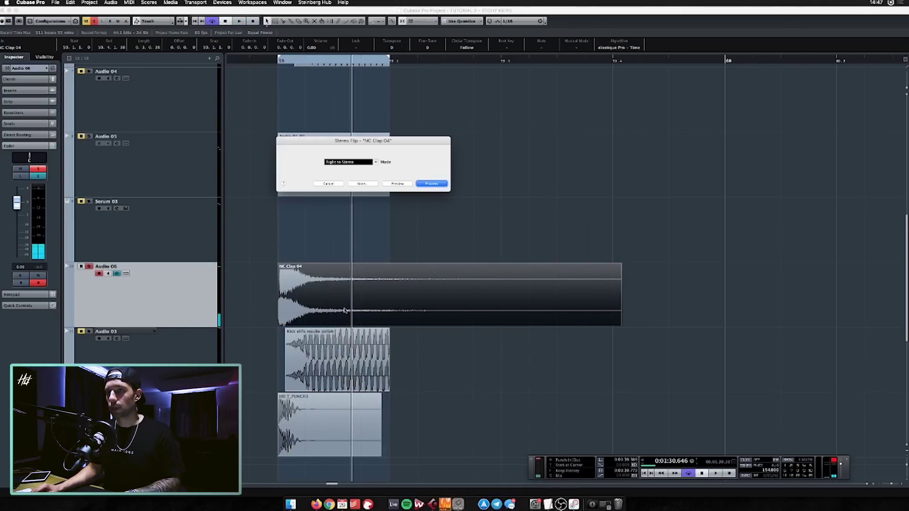
key("Return")
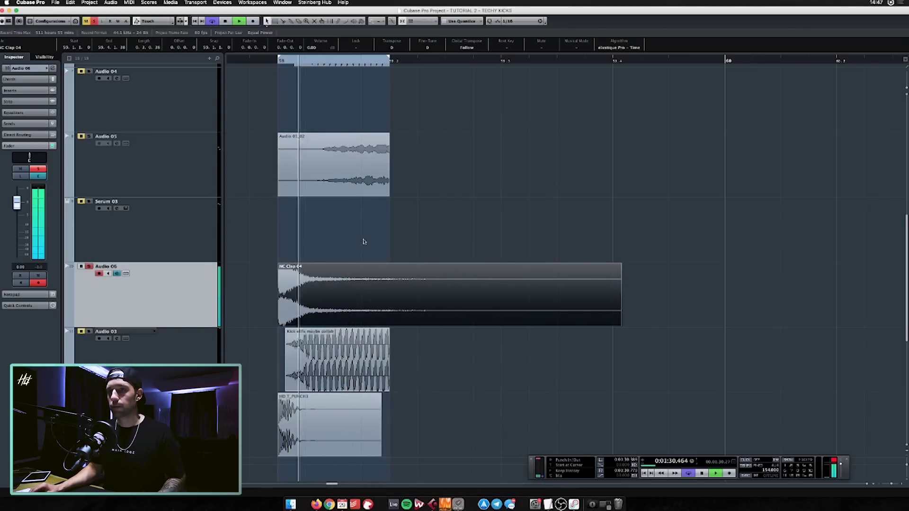
Step: Insert FabFilter Saturn in the second insert slot of Audio 06 and set its distortion style to Heavy Saturation
key("e")
left_click(386, 277)
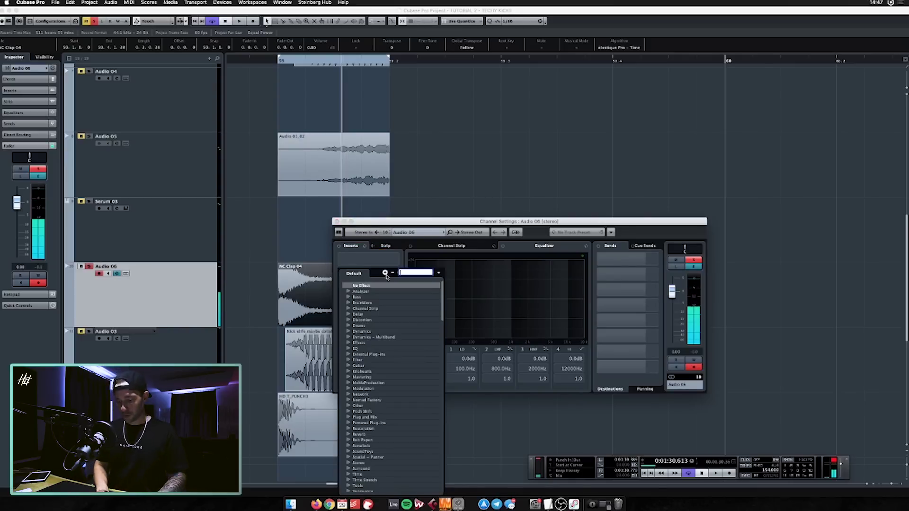
left_click(385, 272)
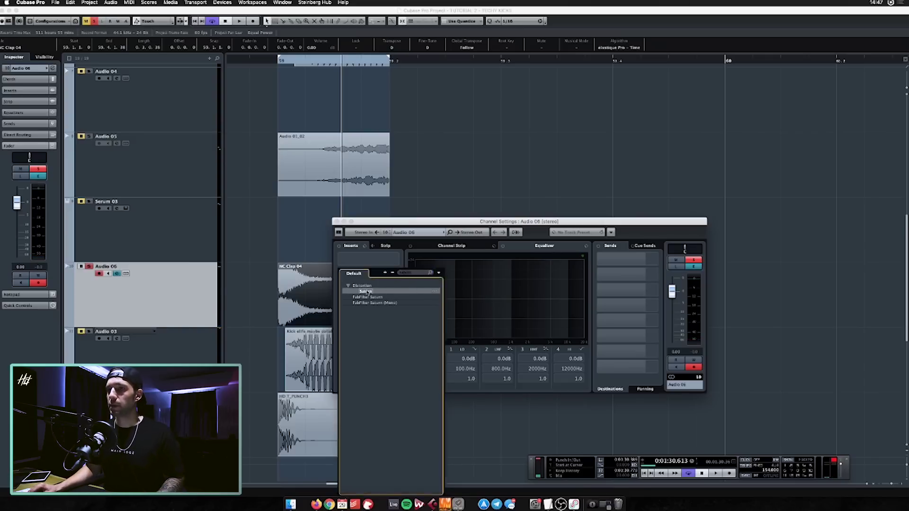
left_click(368, 291)
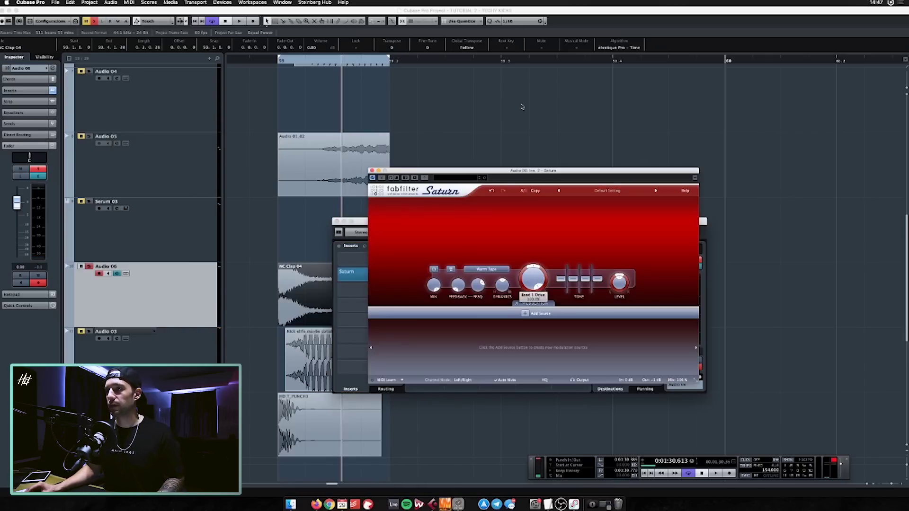
left_click(594, 236)
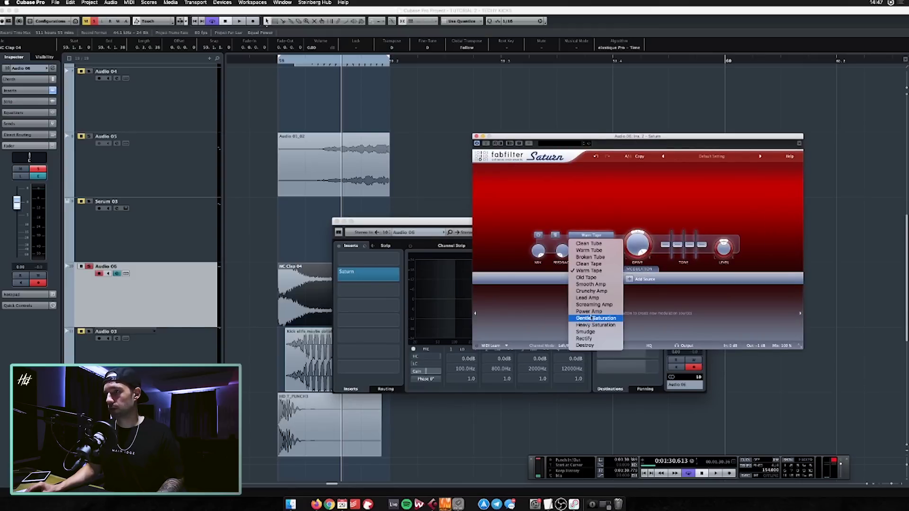
left_click(589, 325)
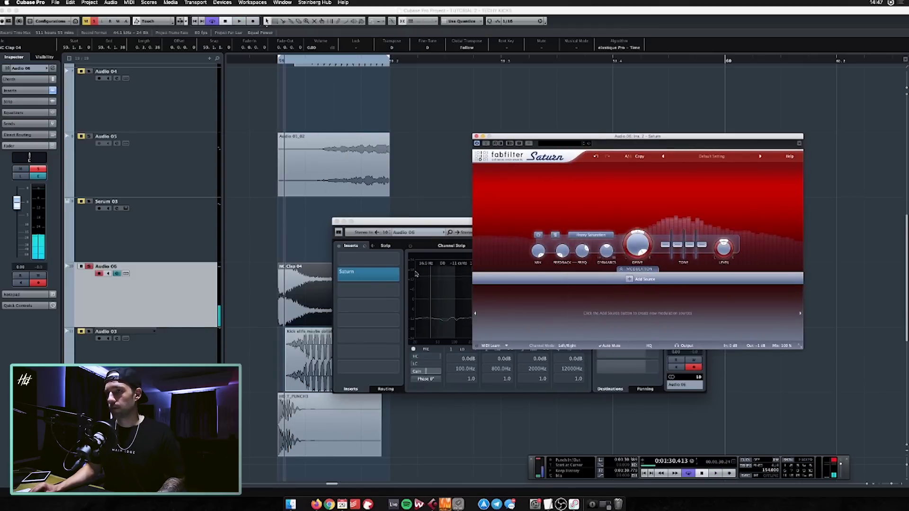
Step: Insert Pro-Q 3 ahead of Saturn on Audio 06 and shape a bell boost of about 30 dB in the mid frequencies
left_click(391, 258)
type("pro-q")
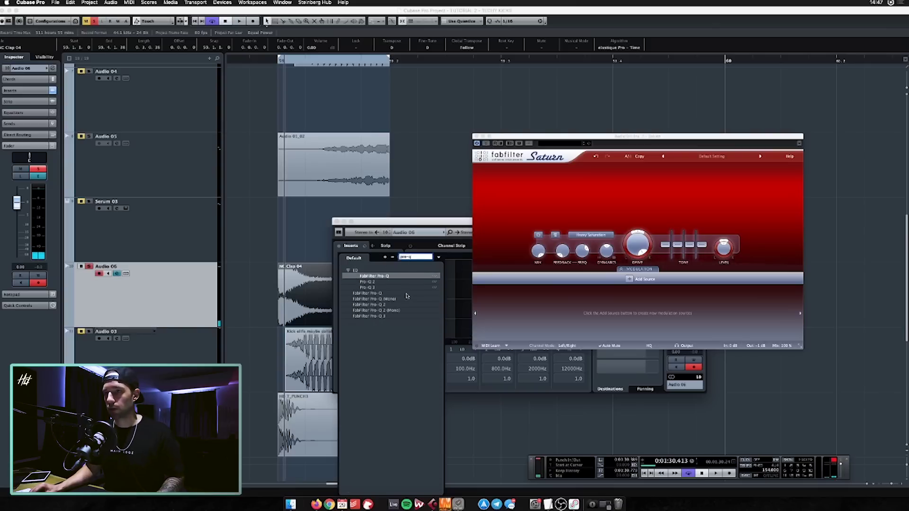
left_click(378, 289)
left_click_drag(512, 310, 507, 265)
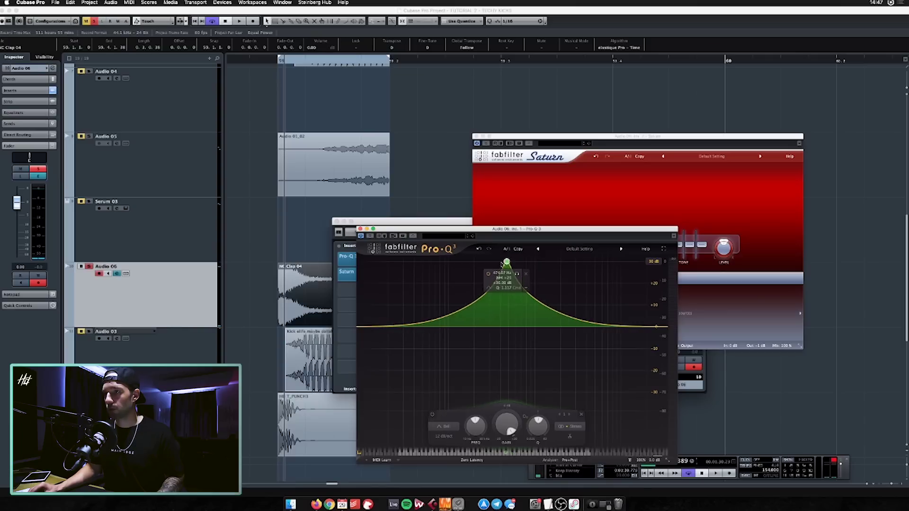
key("space")
double_click(494, 327)
left_click_drag(494, 326, 522, 258)
left_click(511, 264)
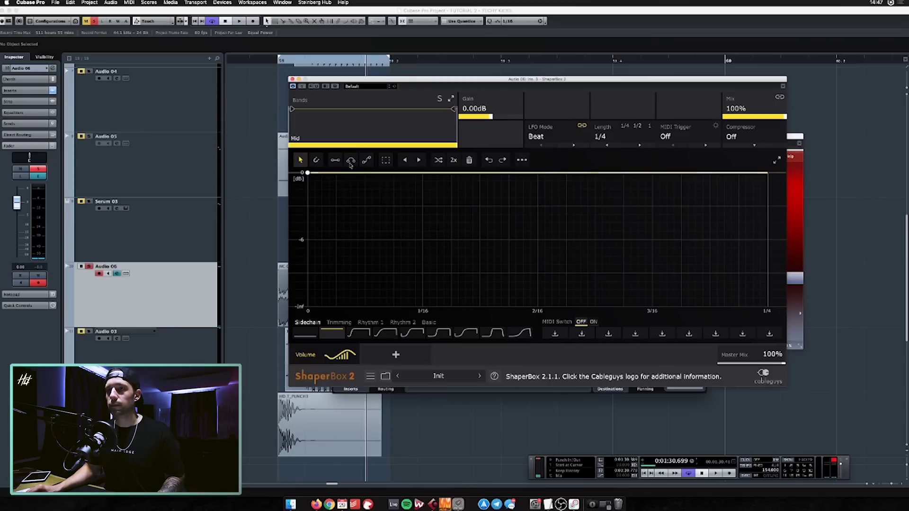
Step: Draw a ShaperBox 2 volume curve for the clap that holds 0 dB briefly, drops to -Inf before 1/16 and stays silent until 1/4
left_click_drag(369, 176, 399, 305)
key("space")
left_click_drag(351, 238, 365, 209)
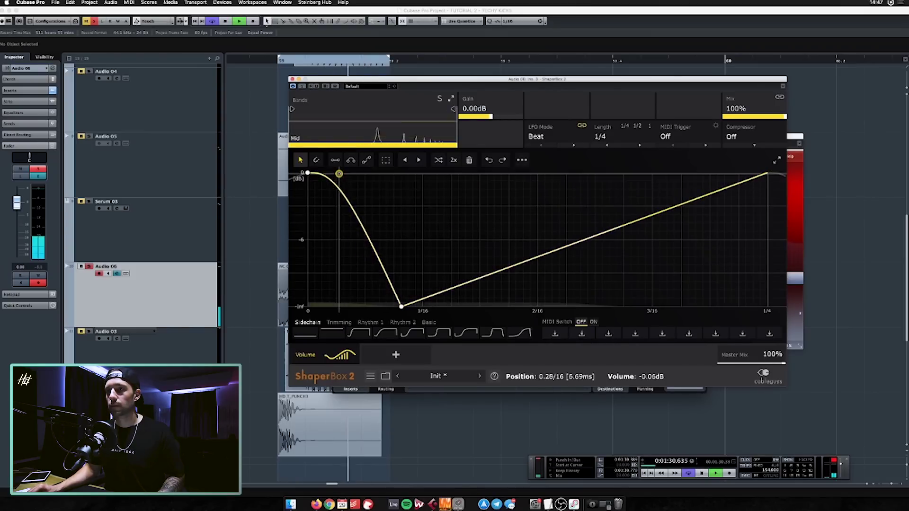
left_click_drag(440, 296, 697, 292)
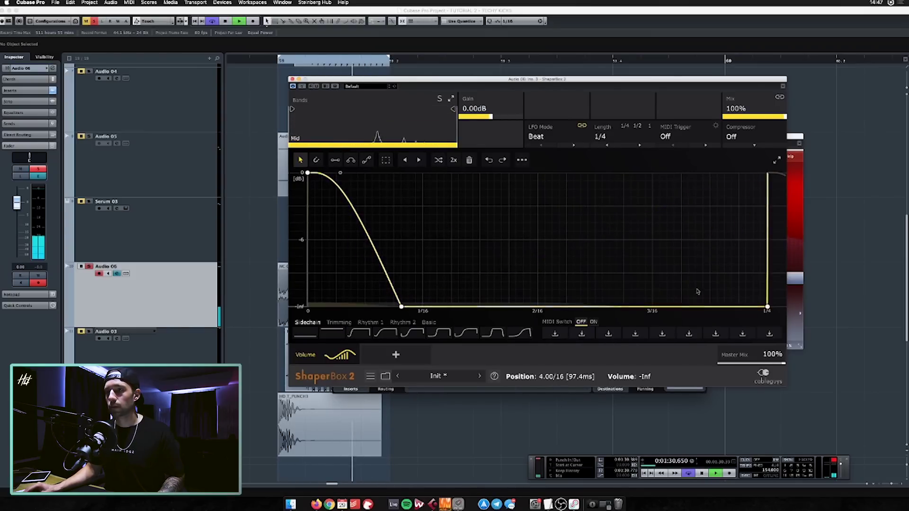
left_click(368, 173)
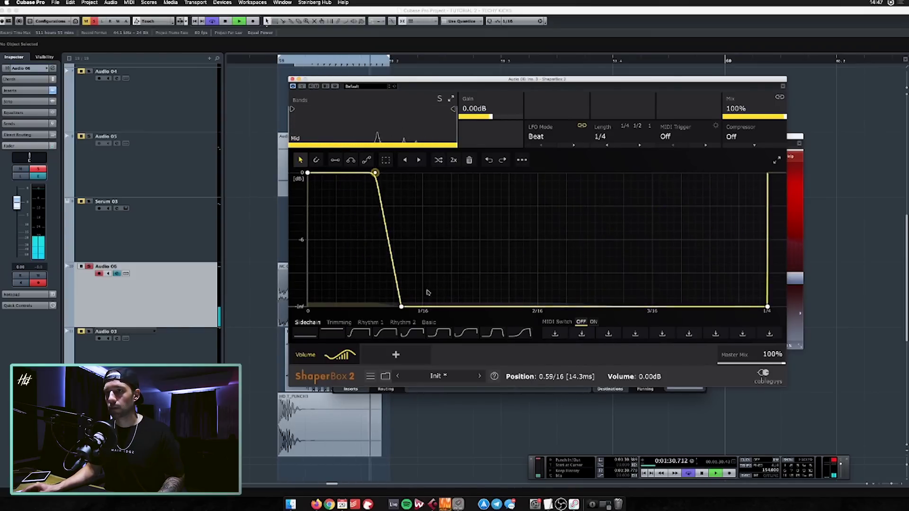
left_click_drag(380, 239, 394, 173)
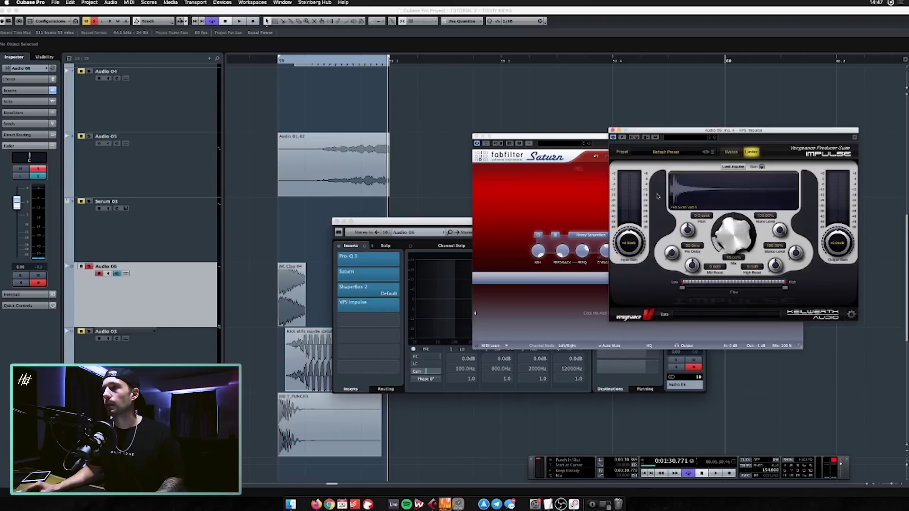
Step: Raise the dry/wet mix of VPS Impulse on Audio 06 and copy ShaperBox 2 into the insert slot after it
left_click_drag(734, 234, 734, 232)
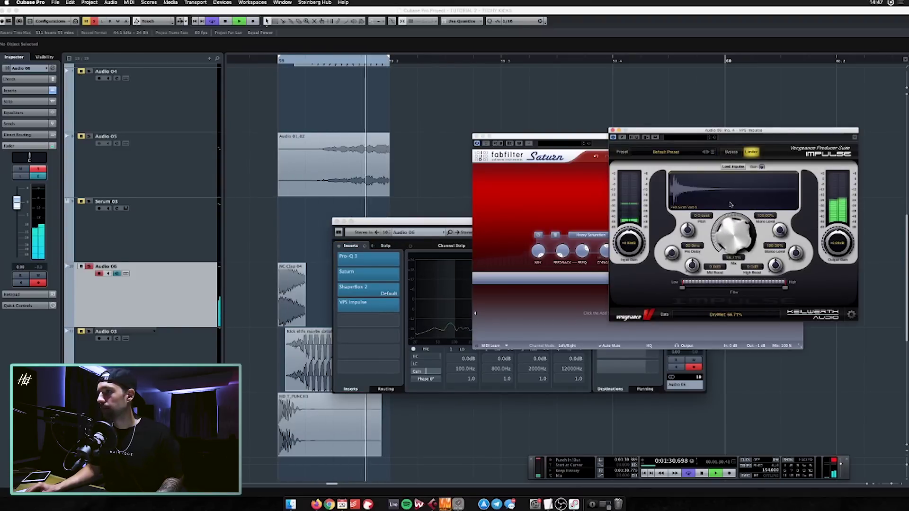
key("space")
left_click_drag(366, 292, 386, 321, "alt")
left_click(385, 321)
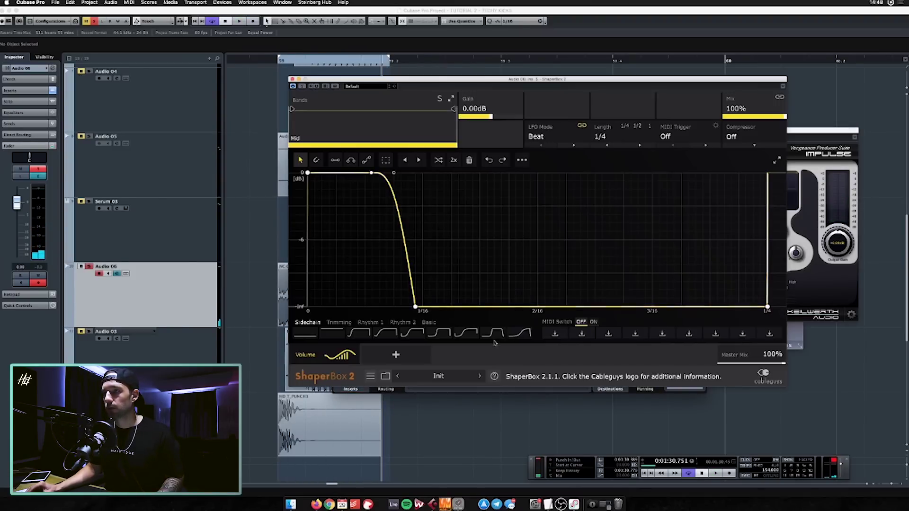
Step: Load a sidechain curve in the clap's second ShaperBox 2 and reshape it to start and end at 0 dB with a dip between
left_click(440, 333)
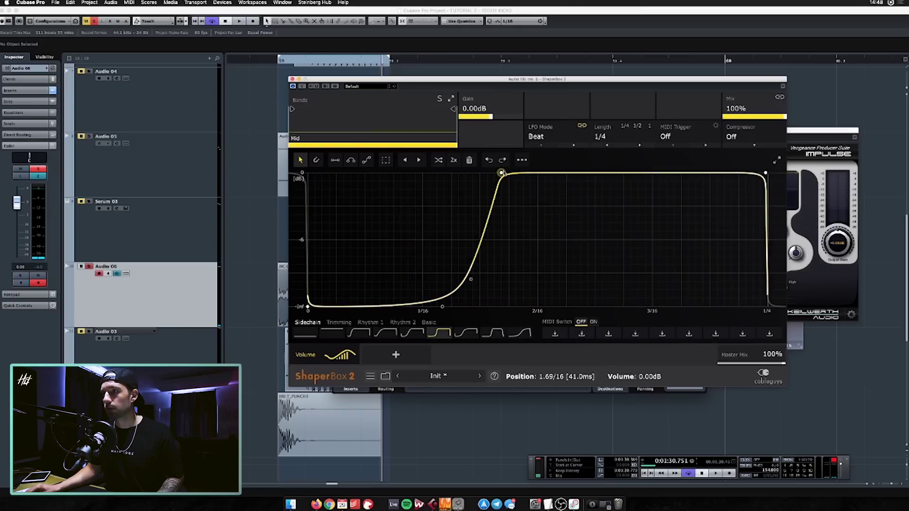
double_click(501, 173)
key("space")
left_click_drag(470, 278, 382, 312)
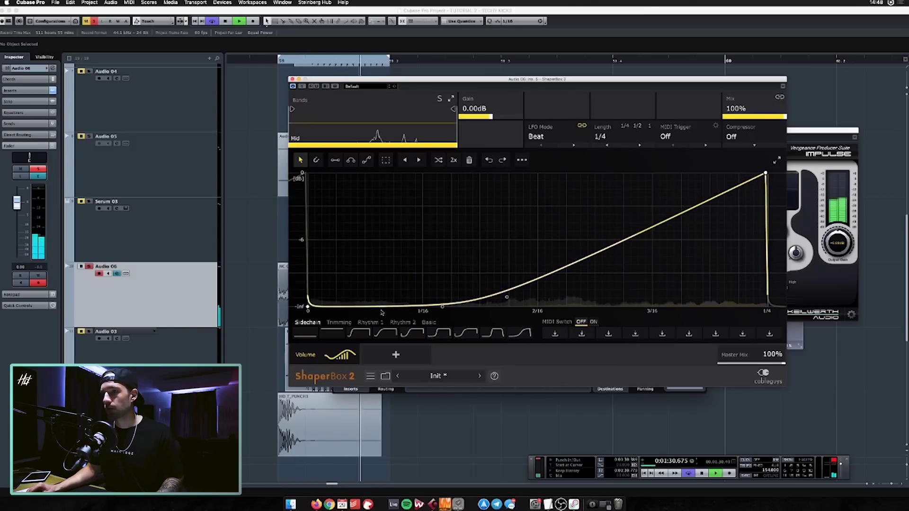
left_click_drag(308, 306, 308, 173)
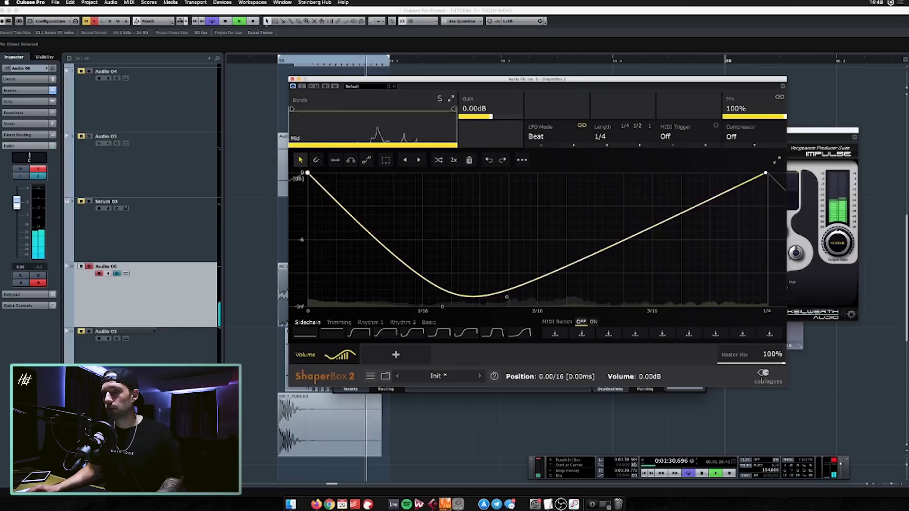
left_click_drag(378, 206, 419, 174)
left_click_drag(507, 297, 561, 301)
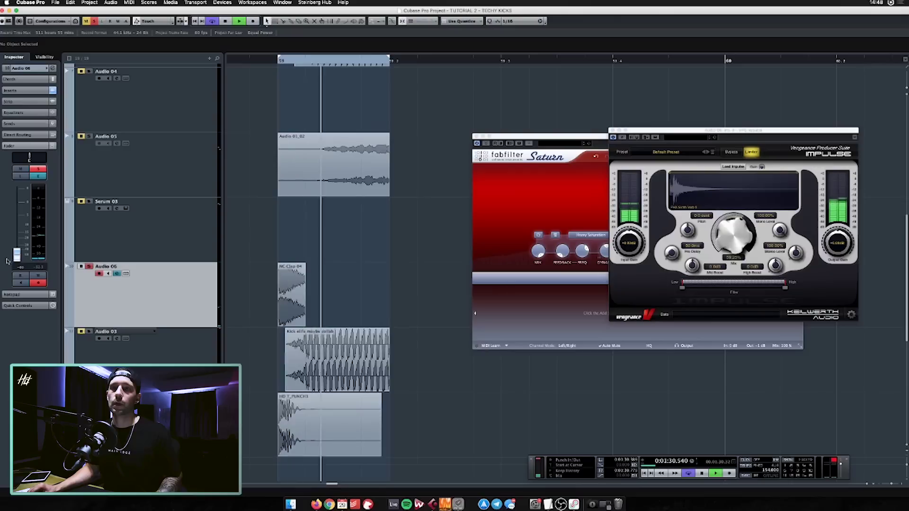
Step: Unsolo the clap on Audio 06, raise its fader to the maximum and close VPS Impulse
key("s")
left_click_drag(17, 255, 17, 189)
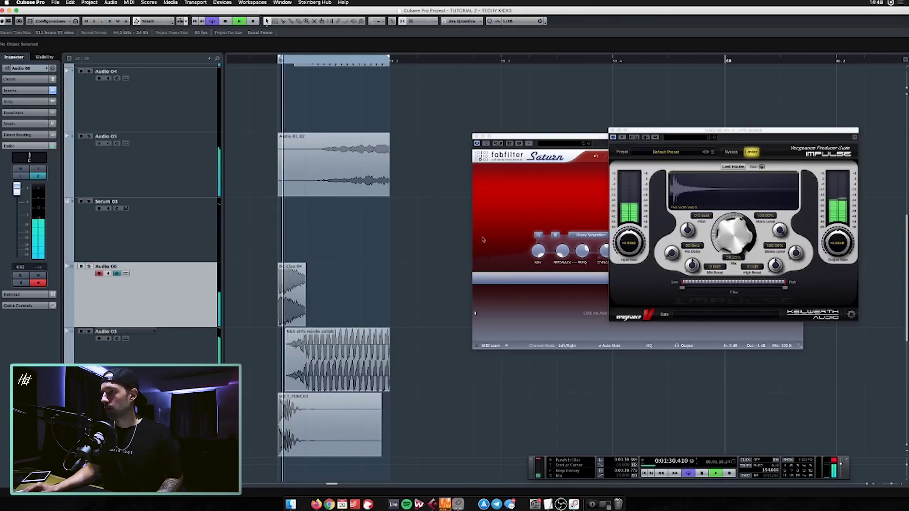
key("super+w")
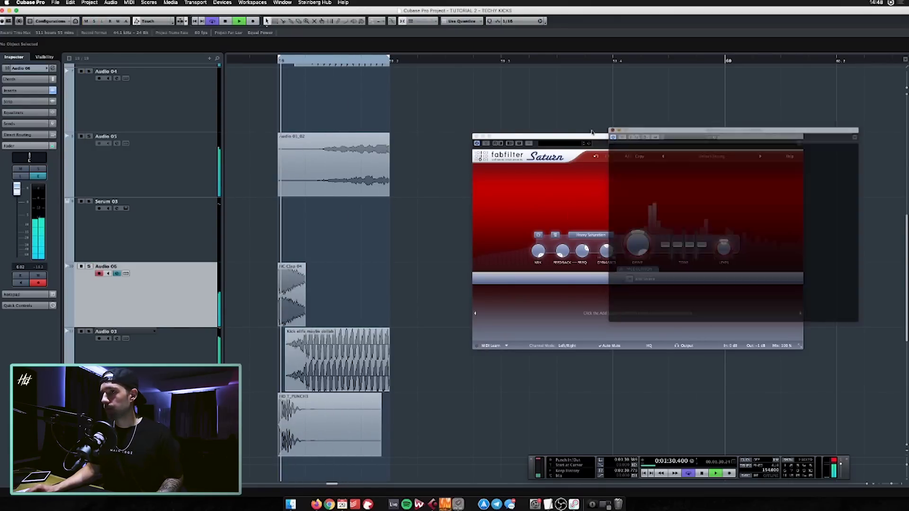
mouse_move(721, 238)
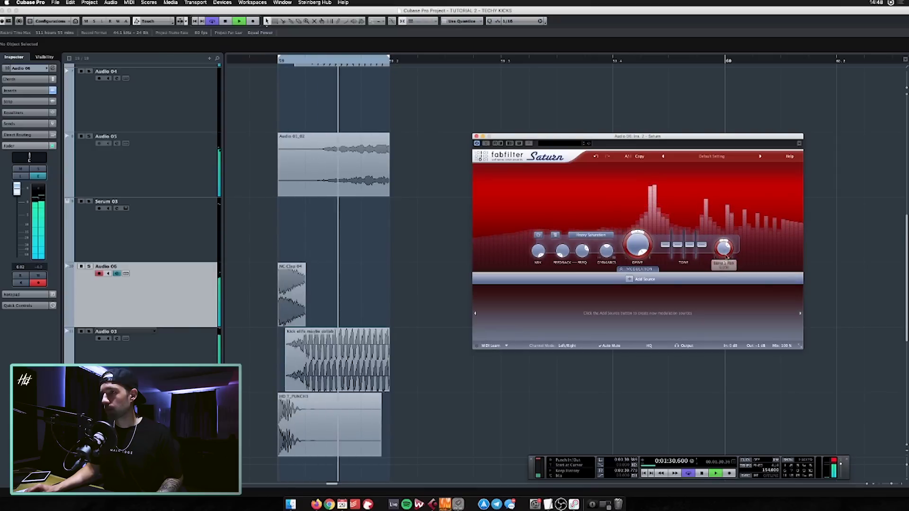
Step: Lower the volume faders of Audio 05, Audio 03 and HD T_PUNCH3 to balance the layers
left_click(240, 191)
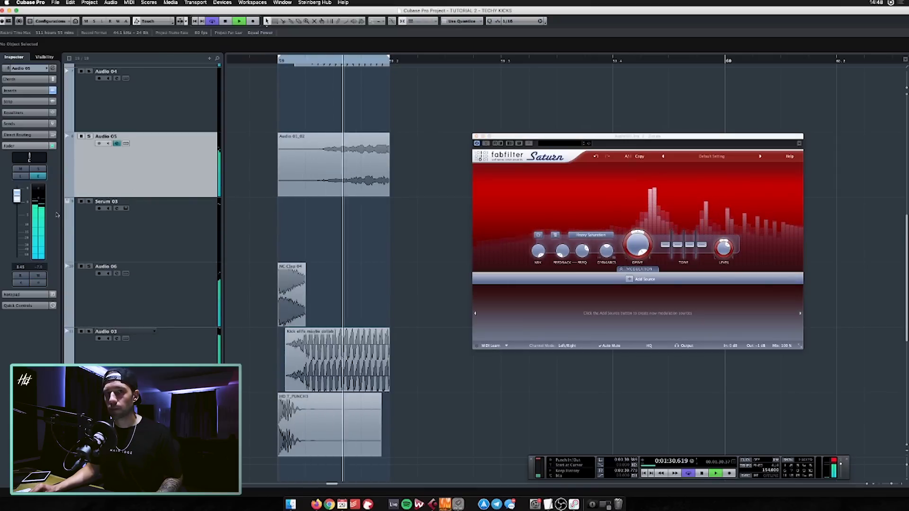
left_click_drag(17, 206, 17, 204)
left_click(477, 136)
scroll(331, 237, "left", 3)
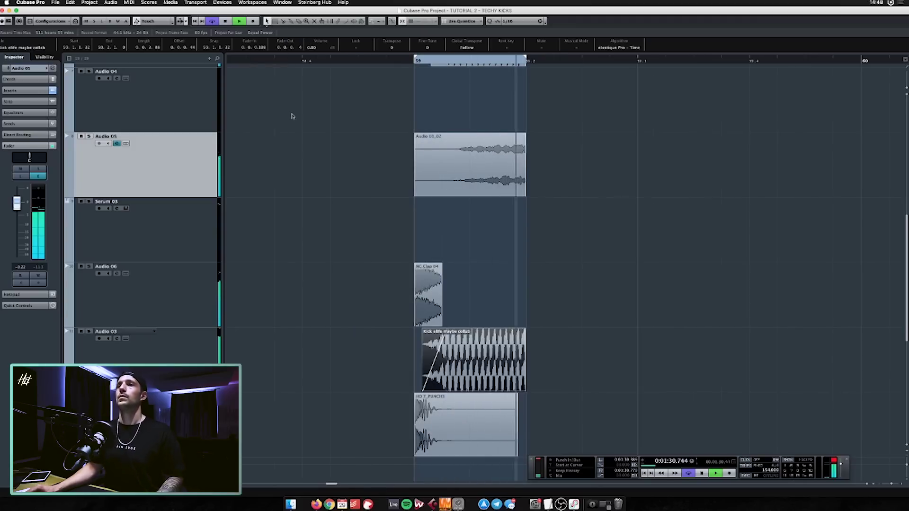
left_click(157, 355)
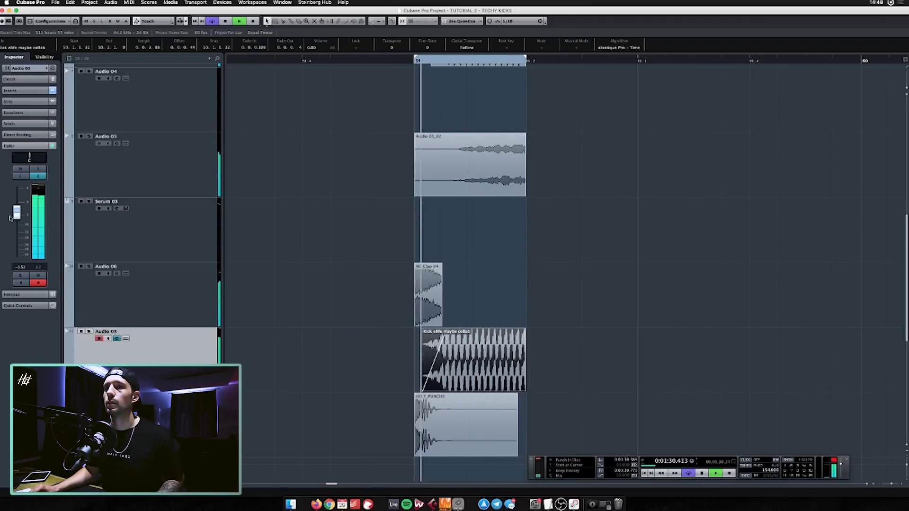
left_click_drag(17, 238, 18, 222)
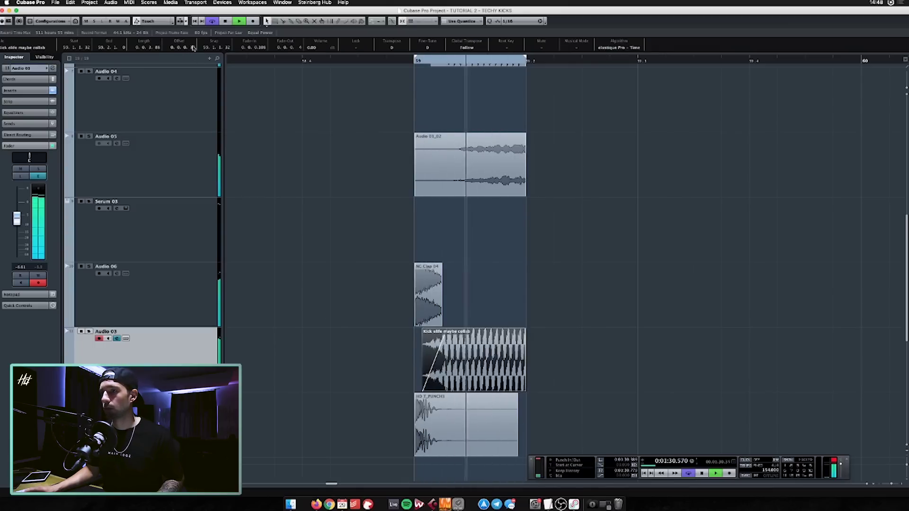
key("Down")
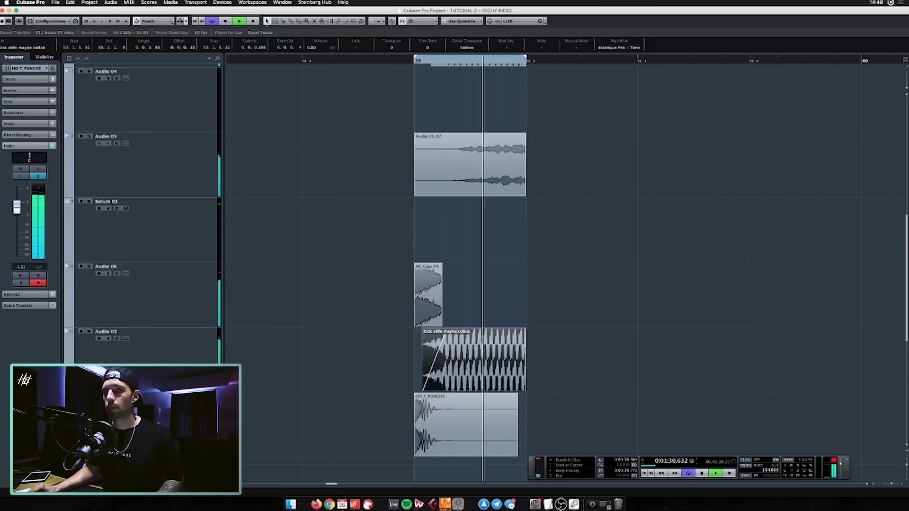
Step: Align both bell boosts in Audio 06's Pro-Q 3 and shift them together to a lower frequency
left_click(428, 296)
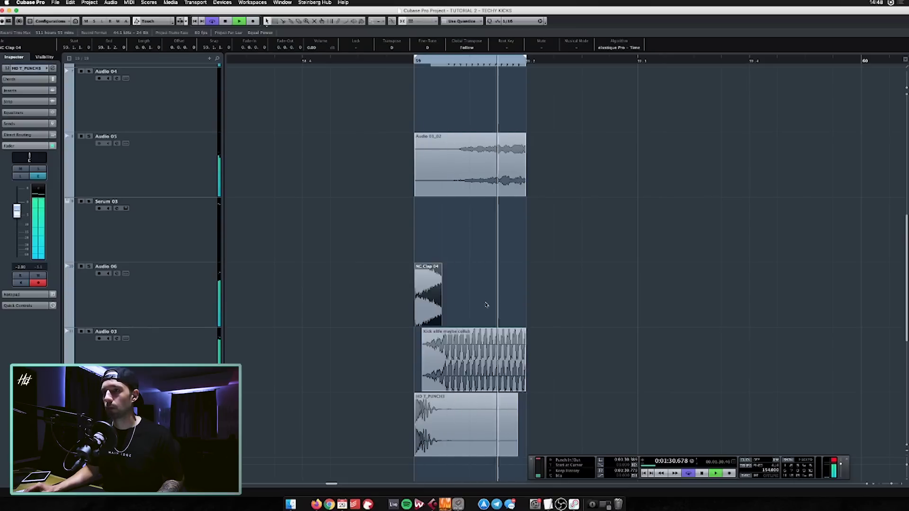
left_click(195, 274)
left_click(29, 93)
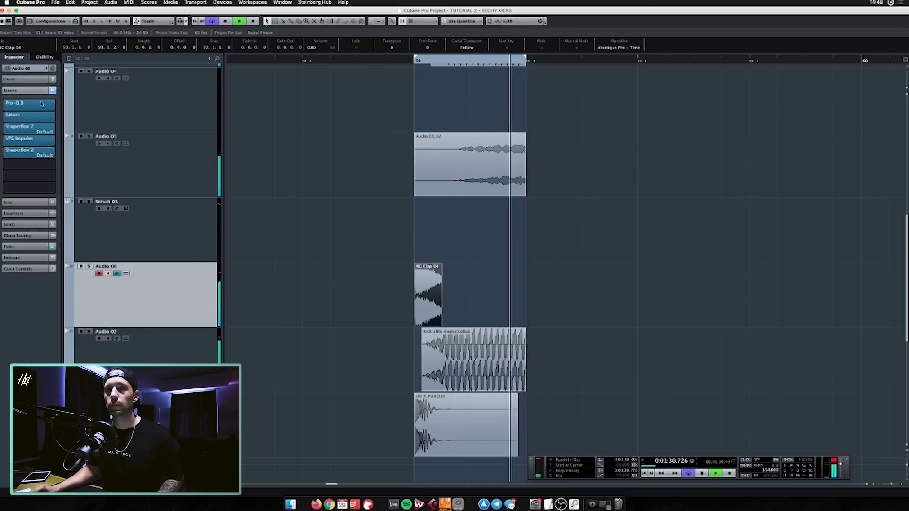
left_click(14, 104)
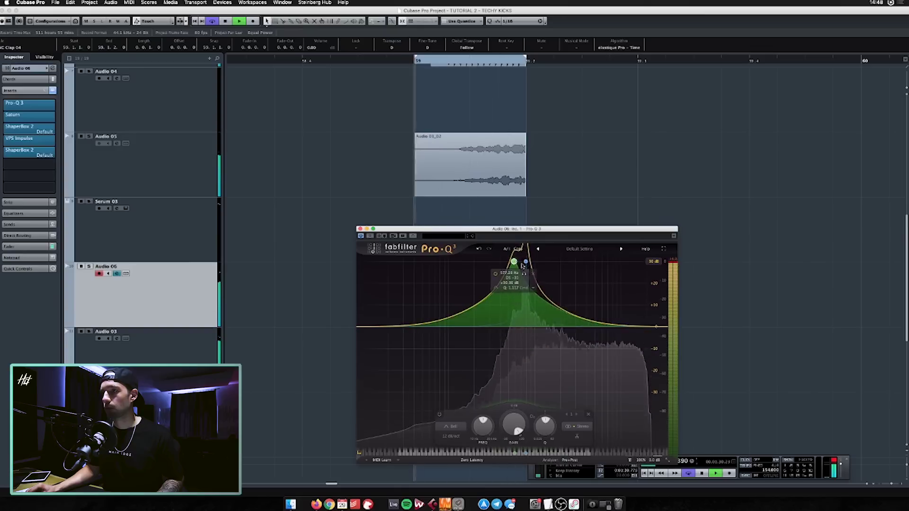
scroll(513, 262, "down", 5)
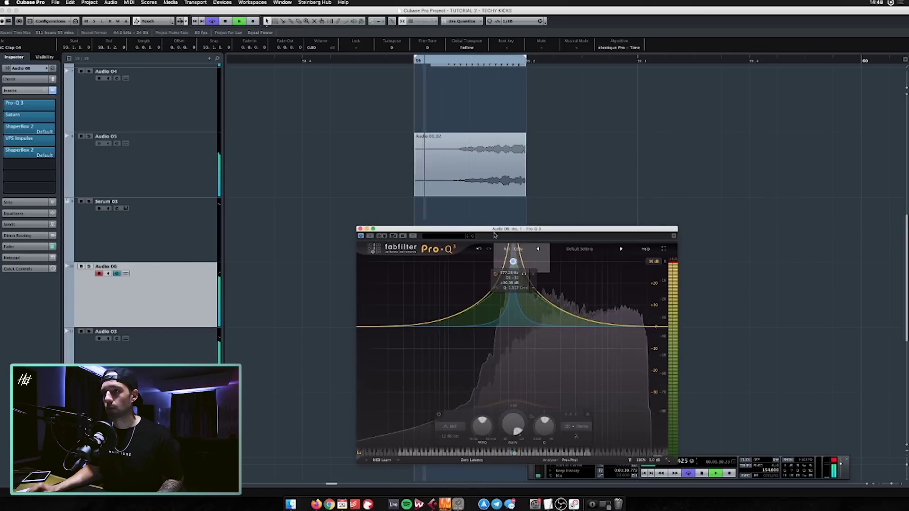
mouse_move(514, 264)
left_mouse_down()
mouse_move(521, 260)
mouse_move(505, 258)
left_mouse_up()
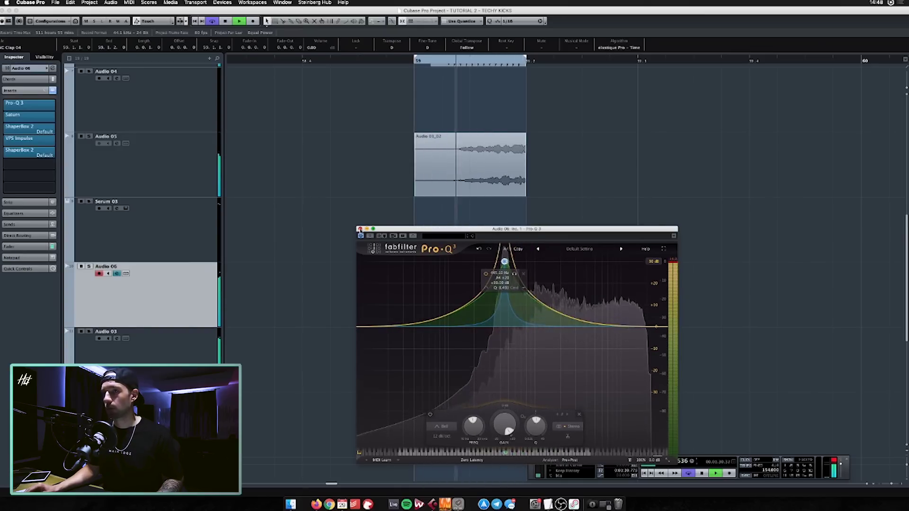
left_click(360, 229)
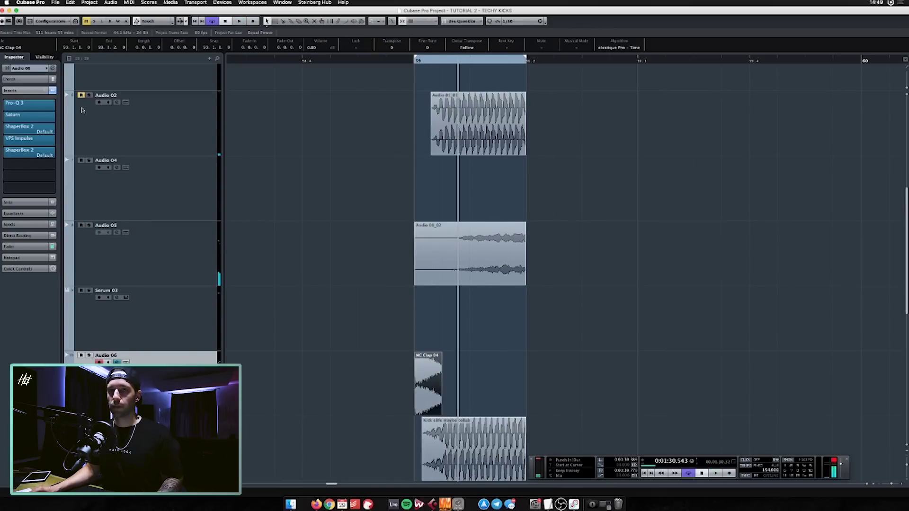
Step: Unmute Audio 02 and shift the two Pro-Q 3 boosts on Audio 06 up to about 750 Hz
left_click(82, 89)
scroll(367, 242, "down", 5)
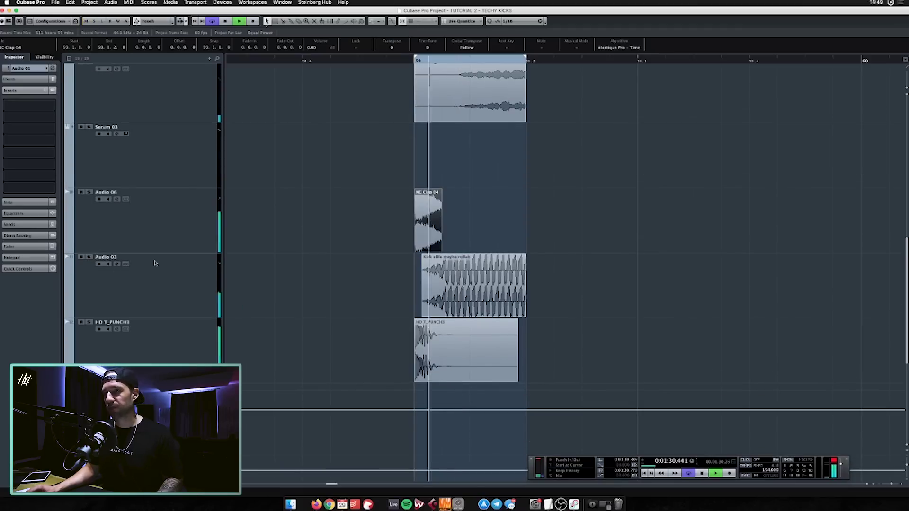
left_click(155, 264)
left_click(175, 229)
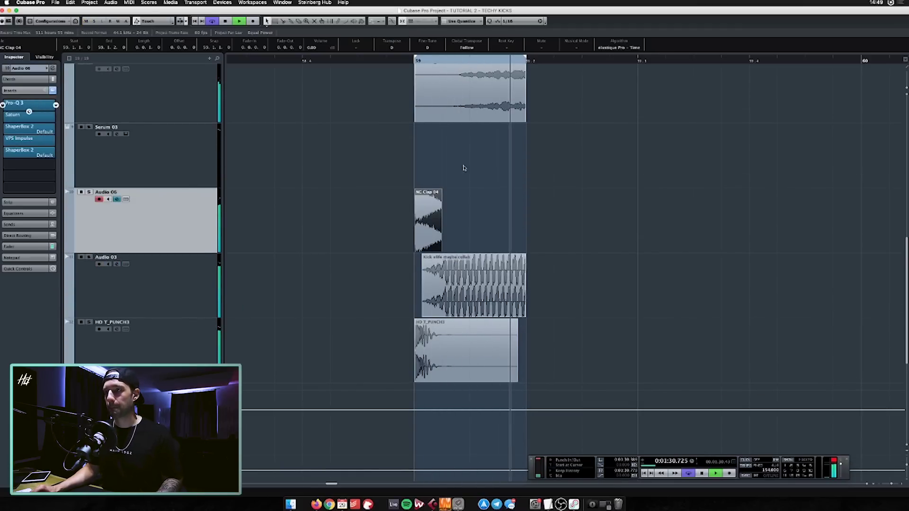
left_click_drag(566, 285, 469, 247)
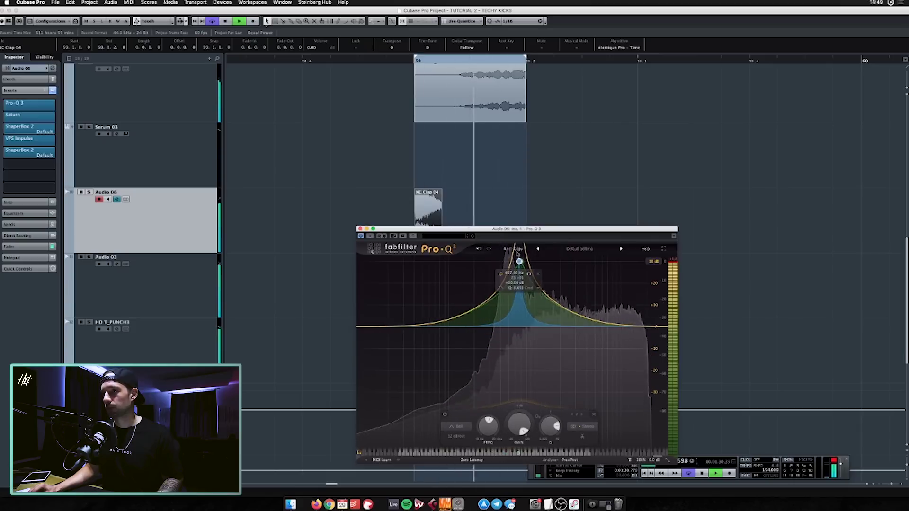
left_click_drag(517, 253, 524, 250)
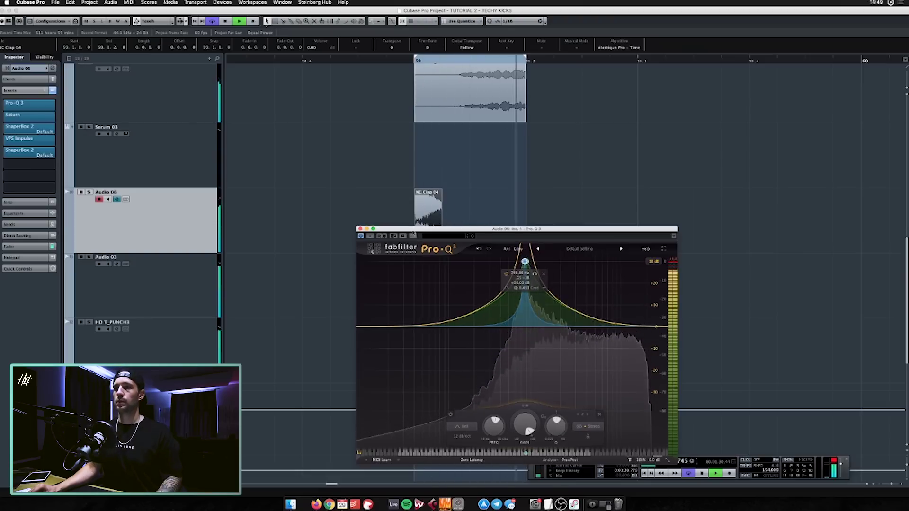
left_click(358, 229)
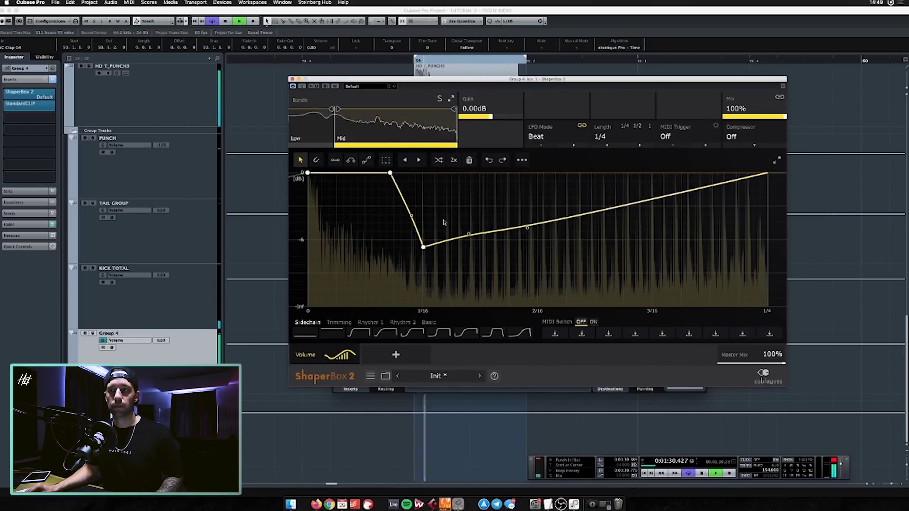
Step: Reshape Group 4's mid-band ShaperBox 2 curve to hold about -5.3 dB after 1/16 and rise smoothly around 2/16 to 0 dB
left_click_drag(411, 214, 410, 194)
left_click_drag(423, 247, 423, 231)
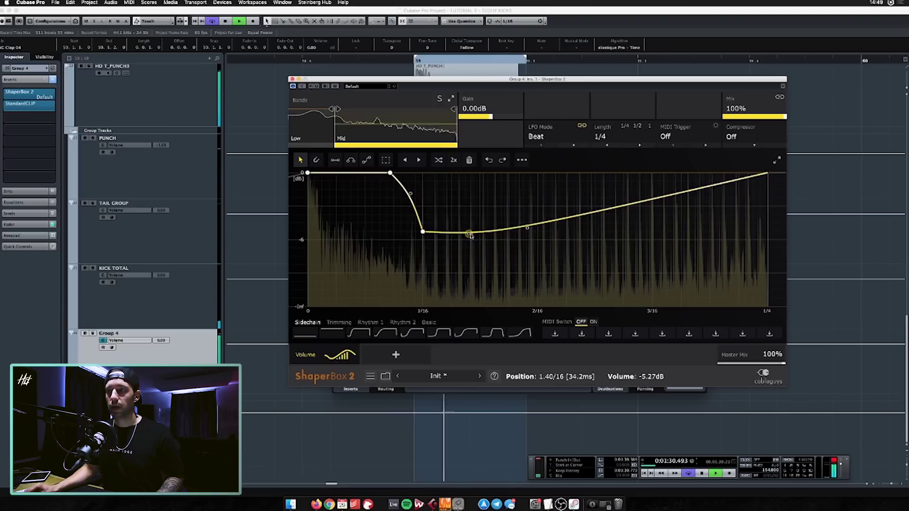
left_click_drag(527, 228, 562, 217)
left_click_drag(665, 195, 641, 215)
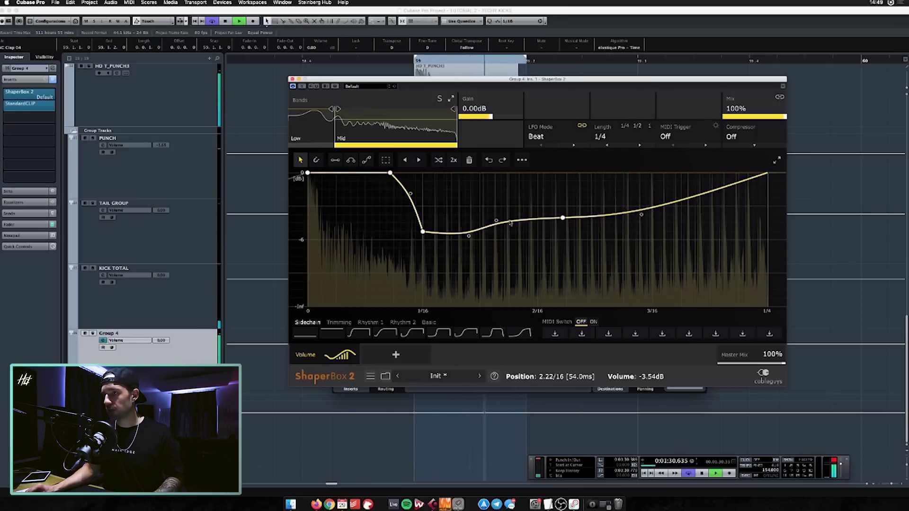
left_click_drag(496, 220, 511, 234)
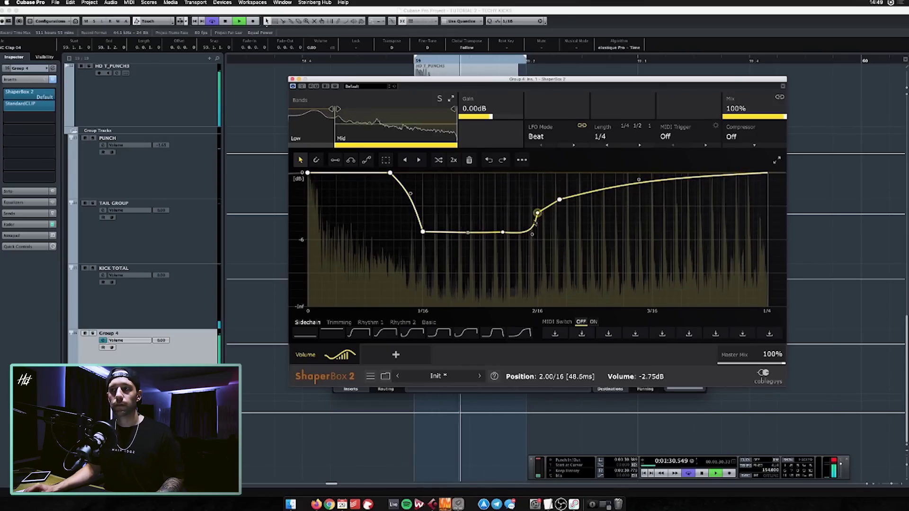
left_click_drag(535, 222, 517, 229)
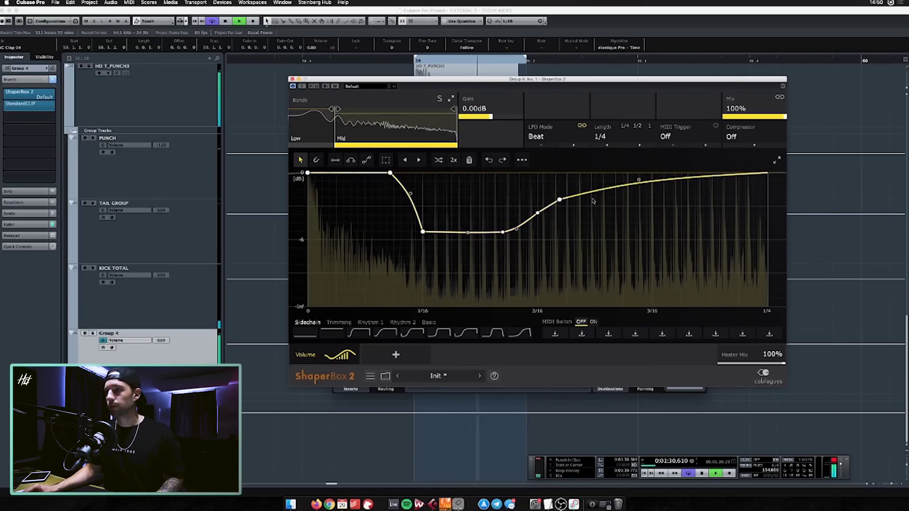
left_click_drag(559, 200, 577, 199)
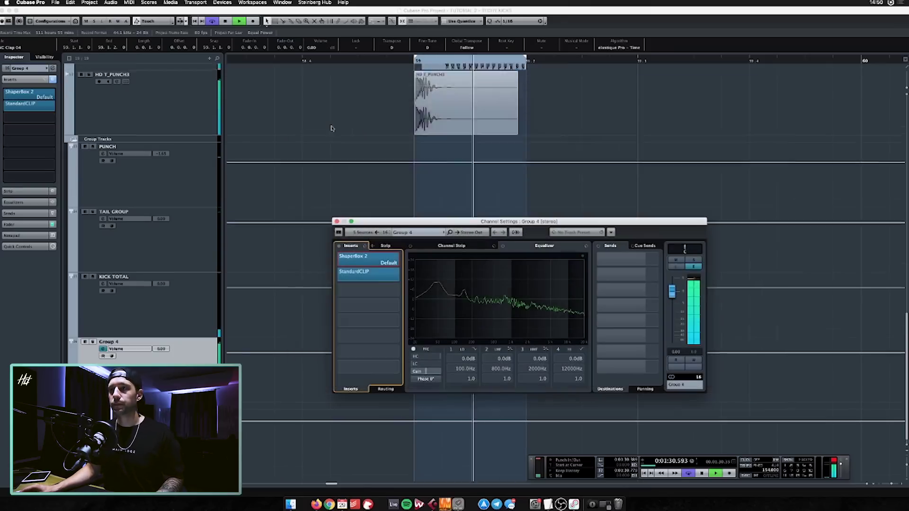
scroll(355, 152, "down", 3)
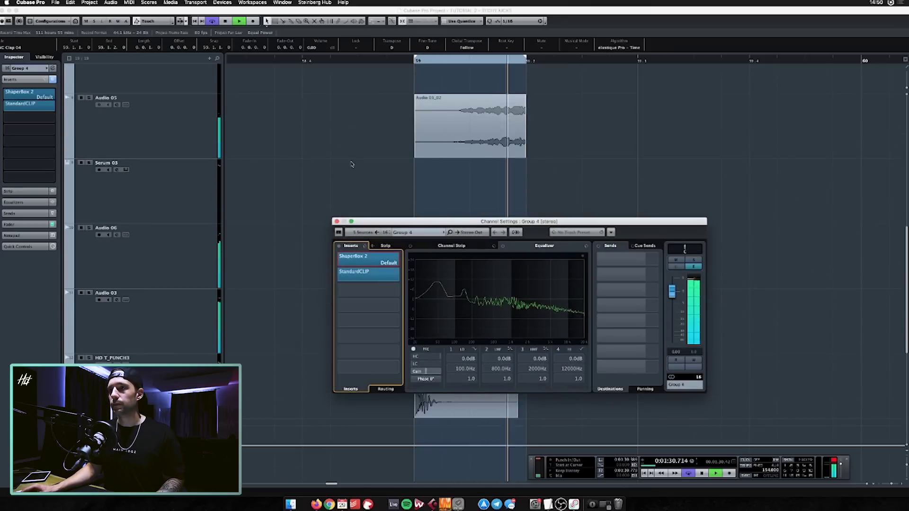
left_click(336, 221)
scroll(350, 251, "down", 2)
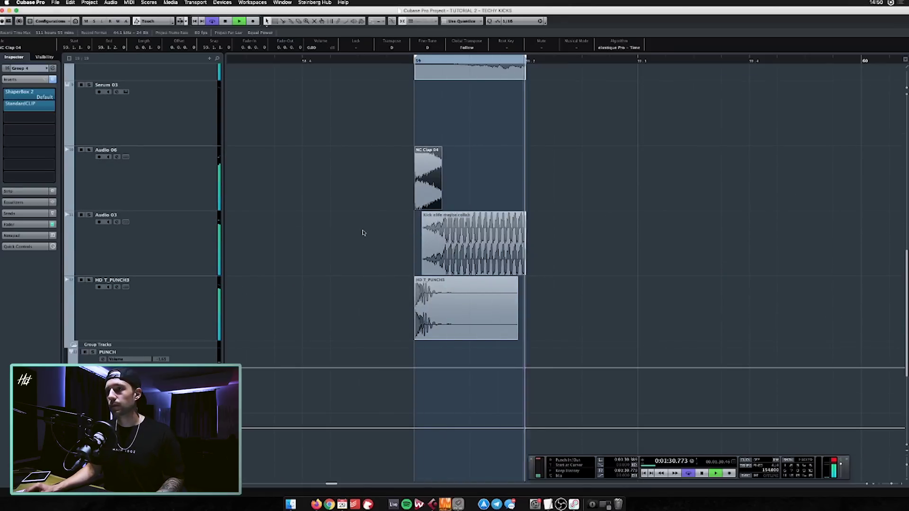
left_click(487, 228)
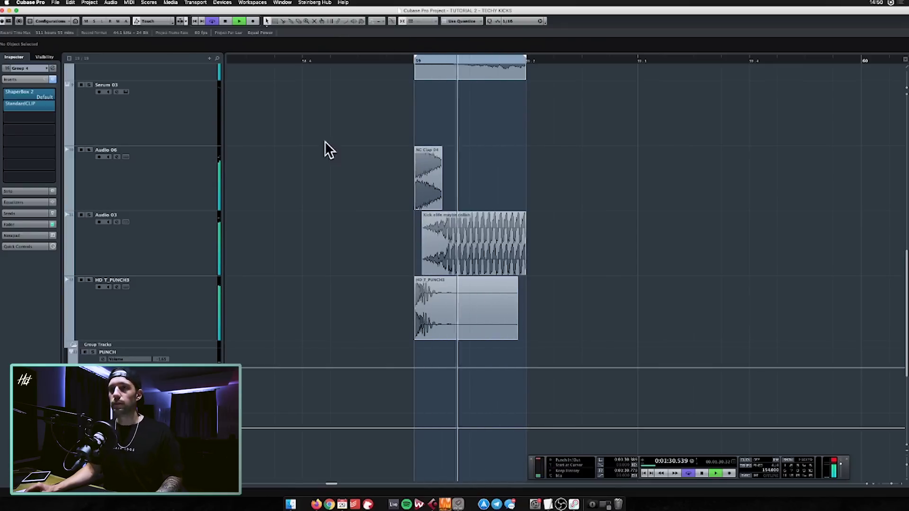
Step: Insert LFOTool on Group 4 and set StandardCLIP's input gain to -0.40 dB and its clip level to -0.60 dB
scroll(329, 142, "down", 5)
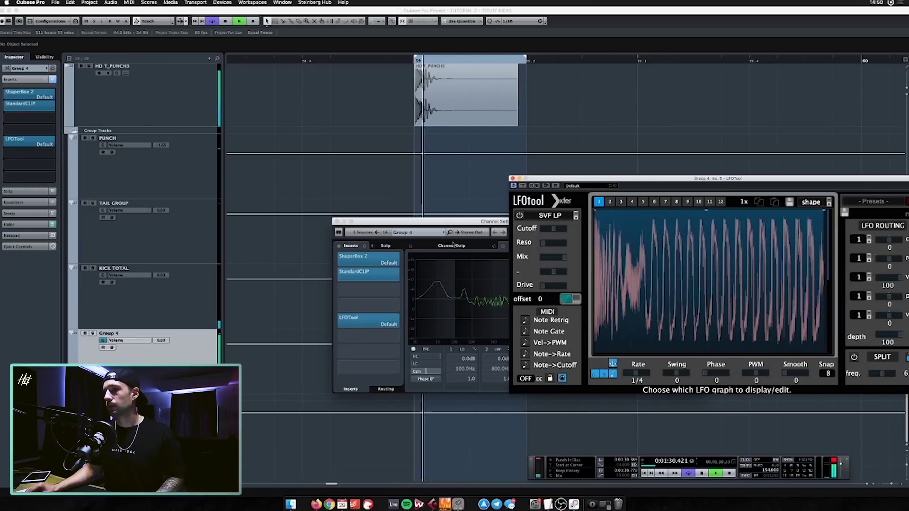
left_click(388, 274)
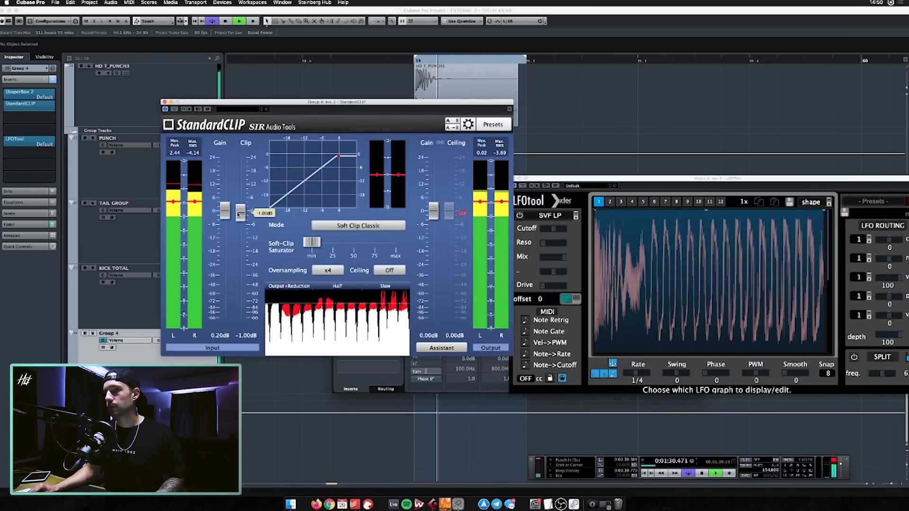
left_click_drag(225, 211, 226, 214)
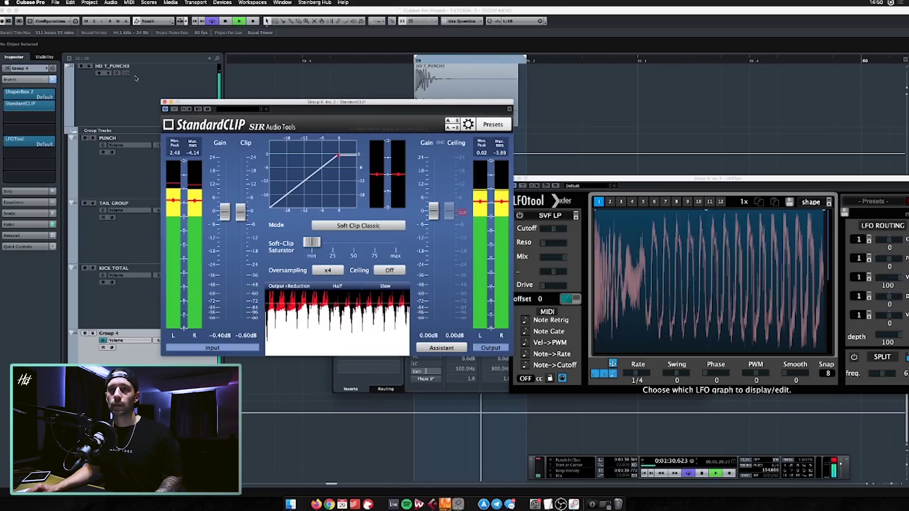
left_click(164, 102)
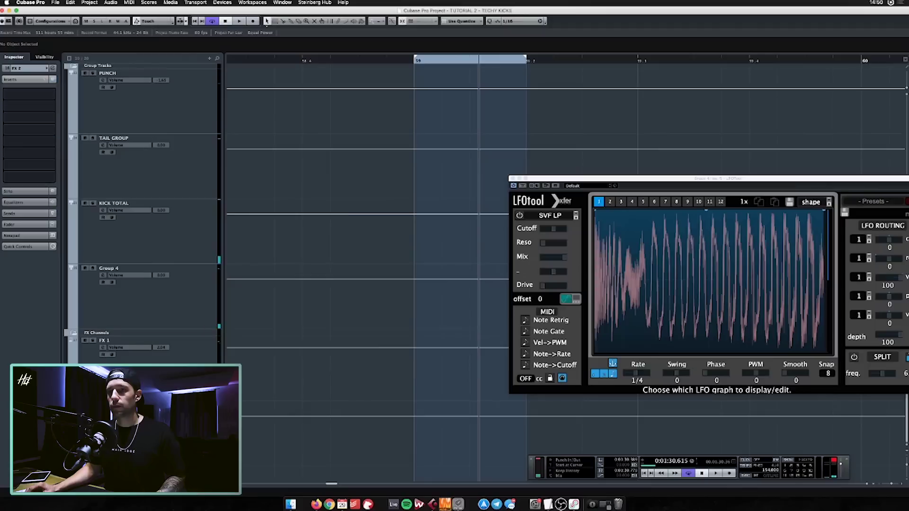
Step: Insert Pro-Q 3 on FX 2 and add a steep high cut at about 100 Hz
key("e")
left_click(247, 251)
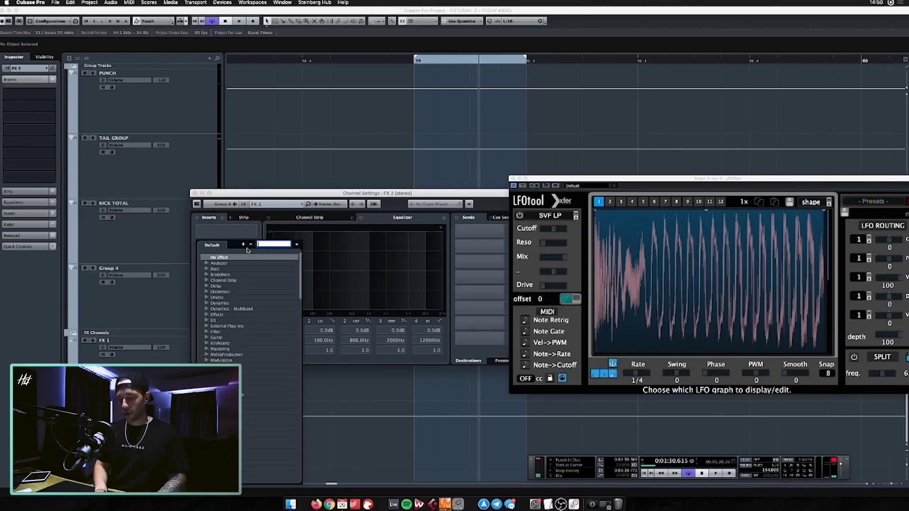
type("pro-q")
key("Return")
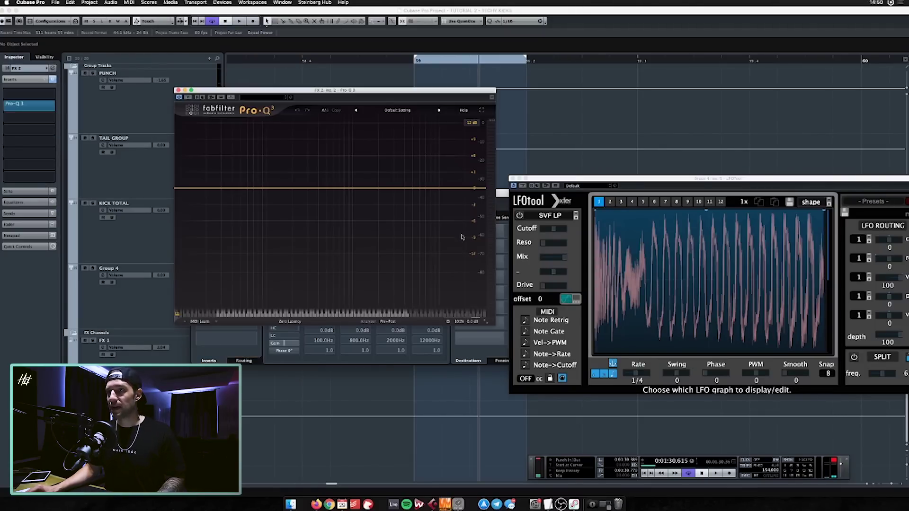
left_click(481, 188)
left_click_drag(466, 187, 266, 196)
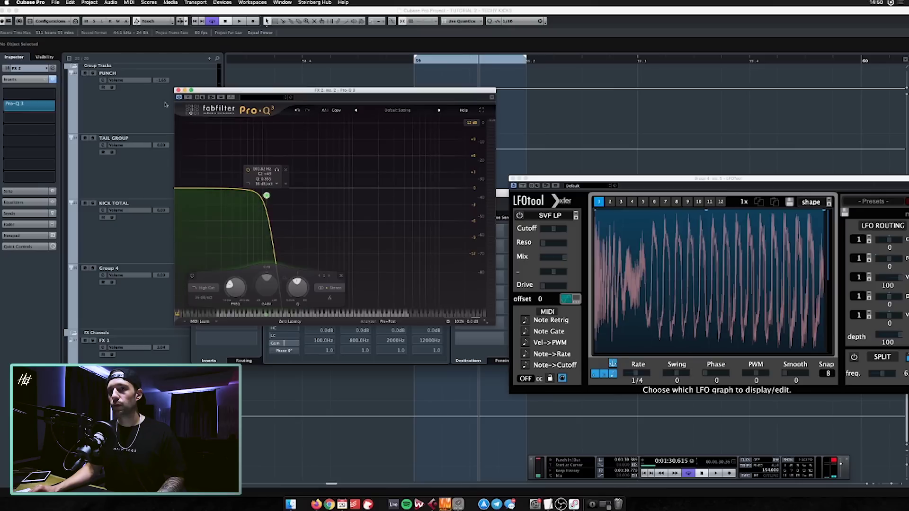
left_click(178, 90)
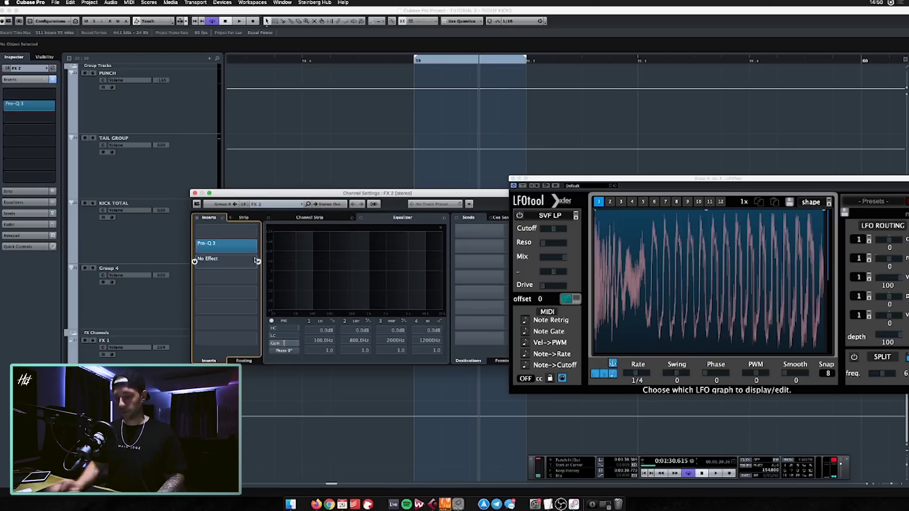
Step: Insert LFOTool after Pro-Q 3 on FX 2 and set the channel's output to no target
left_click(256, 261)
key("Return")
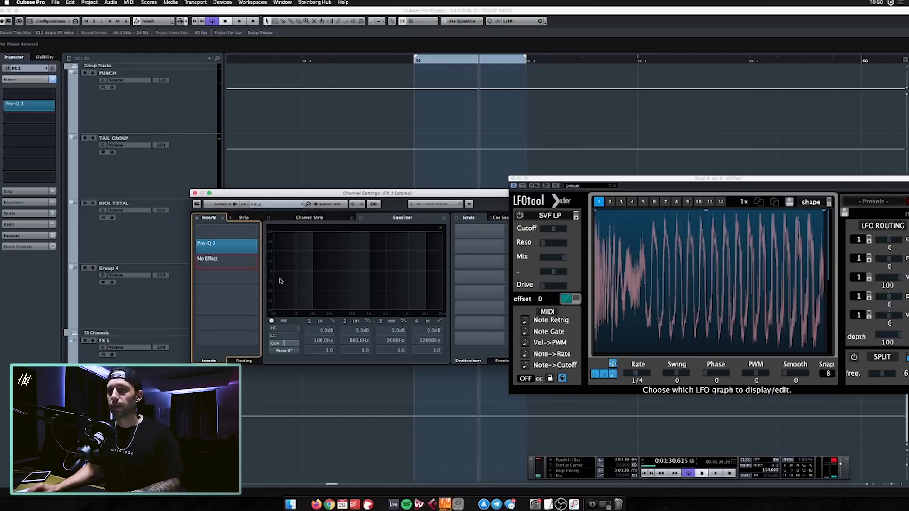
left_click(336, 208)
left_click(341, 236)
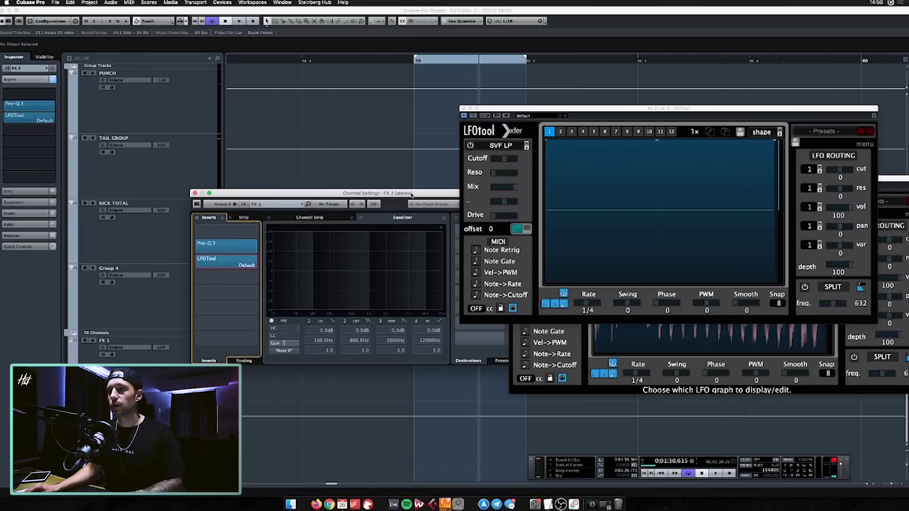
left_click_drag(331, 193, 317, 249)
Step: Play the loop and compare the FX 2 and Group 4 waveforms in stacked LFOTool displays, closing FX 2's display when finished
key("space")
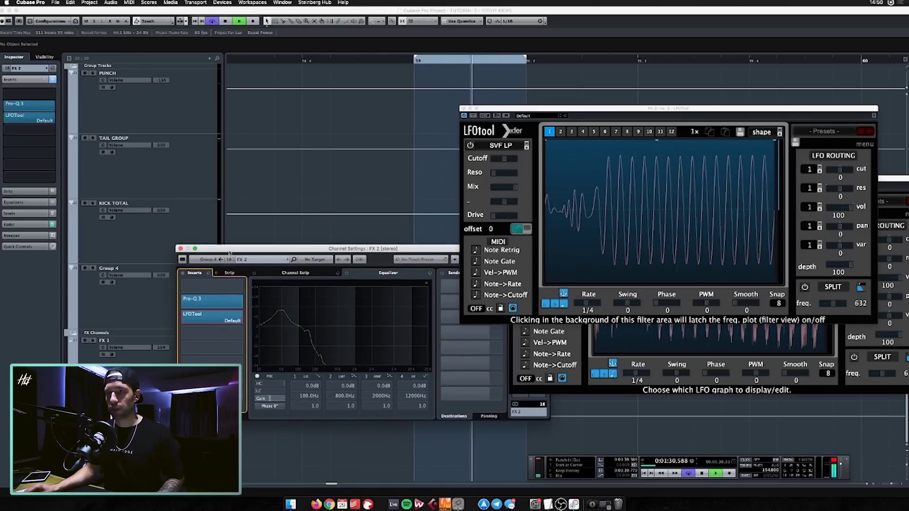
left_click_drag(229, 253, 240, 246)
scroll(264, 181, "up", 5)
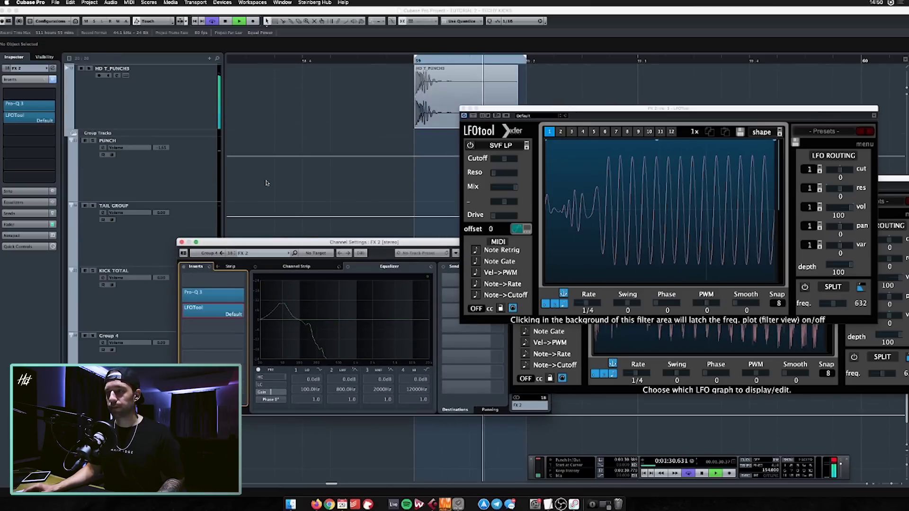
left_click_drag(890, 179, 823, 247)
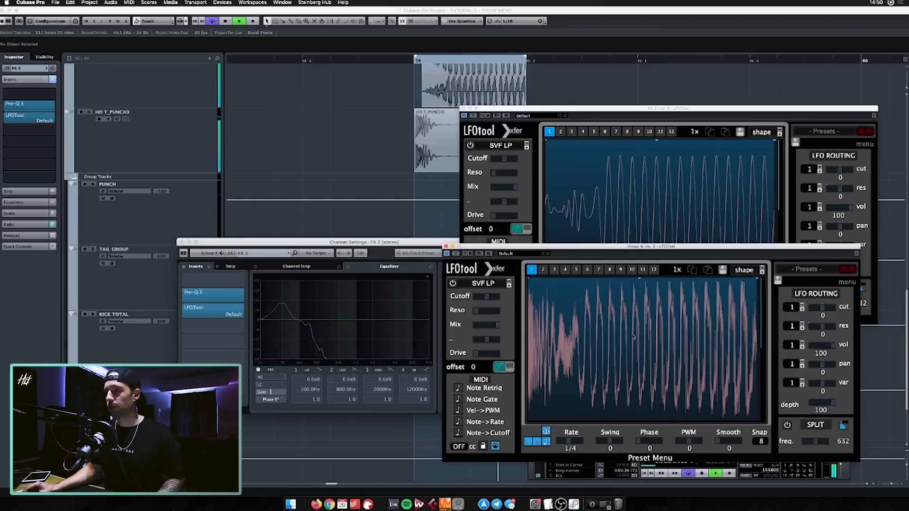
left_click_drag(636, 247, 689, 276)
left_click_drag(662, 109, 685, 75)
scroll(292, 132, "up", 2)
scroll(289, 138, "right", 2)
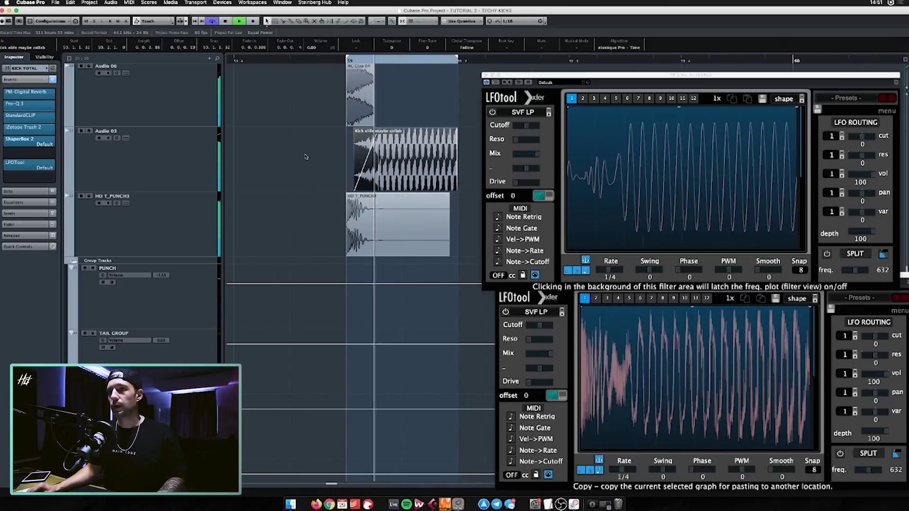
scroll(238, 87, "right", 3)
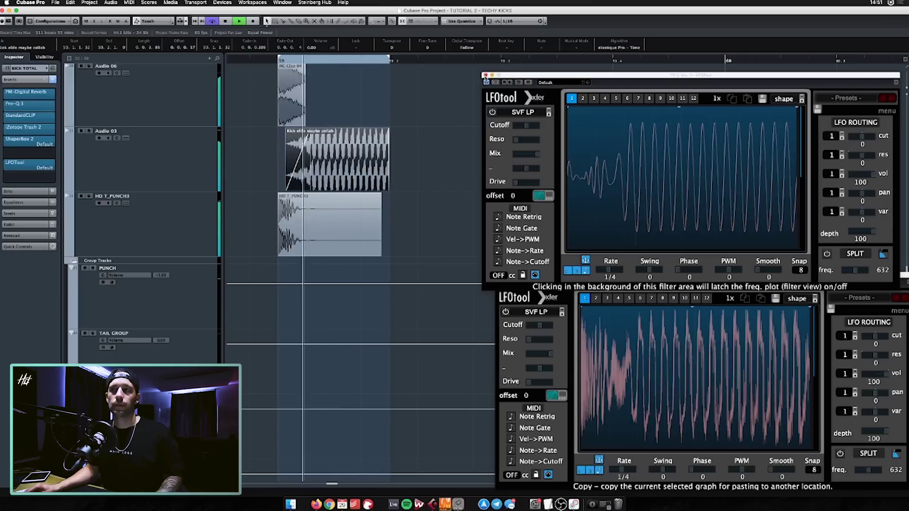
key("super+w")
Step: Insert Pro-Q 3 on HD T_PUNCH3 and cut a bell band near 52 Hz by about 5 dB
scroll(377, 103, "up", 2)
left_click(184, 270)
left_click(117, 247)
left_click(261, 277)
type("pro-q")
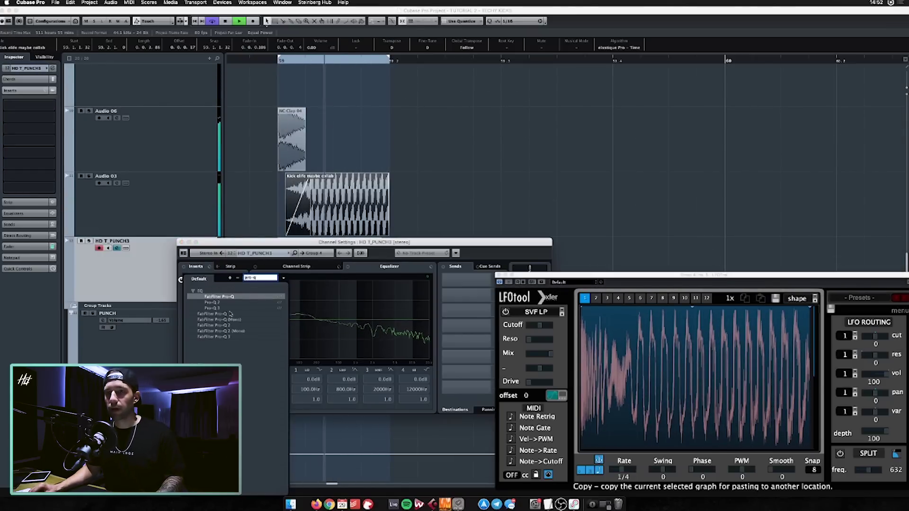
key("Return")
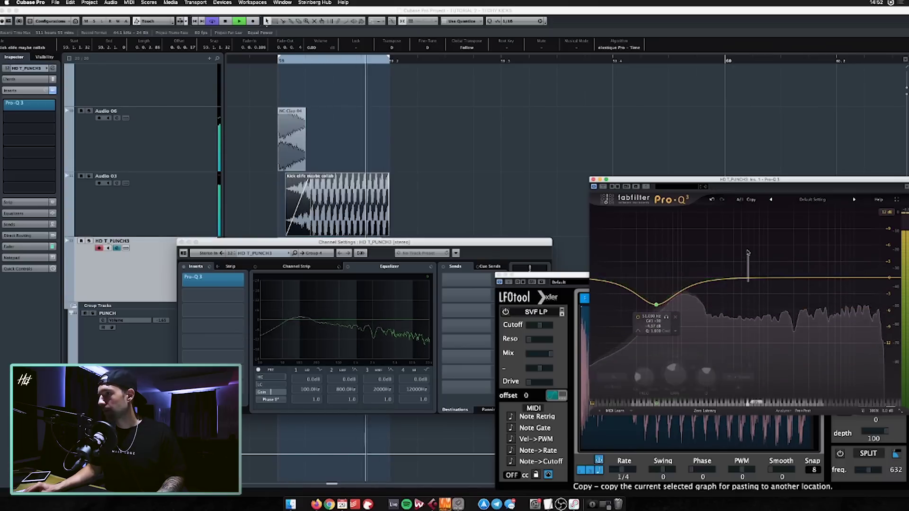
Step: Add a slight midrange dip and a high-shelf boost at about 5 kHz to HD T_PUNCH3's Pro-Q 3
double_click(746, 283)
mouse_move(746, 282)
left_mouse_down()
mouse_move(745, 215)
mouse_move(771, 219)
mouse_move(717, 237)
mouse_move(722, 225)
mouse_move(732, 287)
left_mouse_up()
left_click_drag(883, 279, 829, 264)
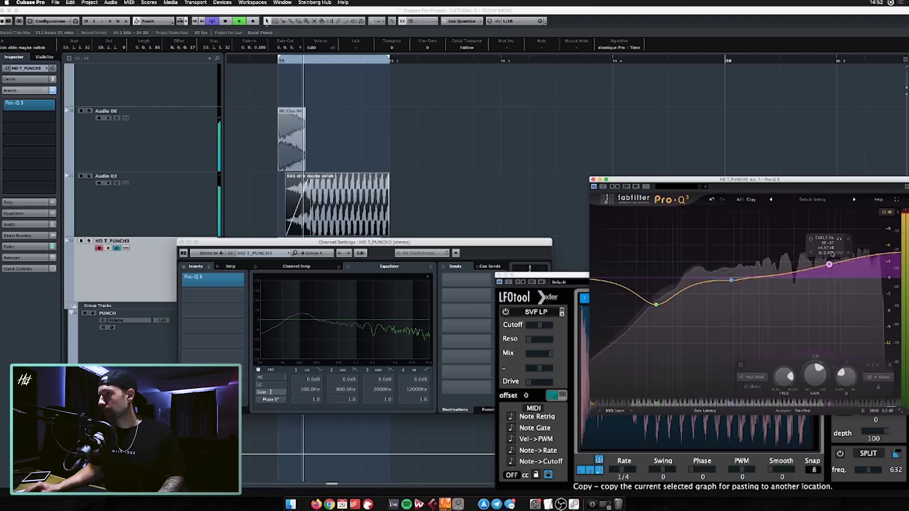
Step: Try transposing NC Clap 04, reset it to 0, and shift both Pro-Q 3 boosts on Audio 06 down to about 560 Hz
left_click(305, 139)
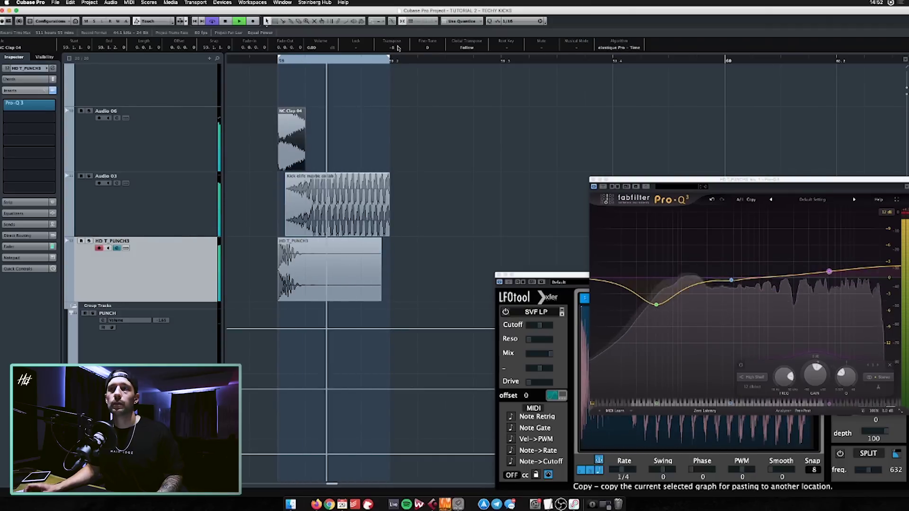
scroll(398, 48, "up", 1)
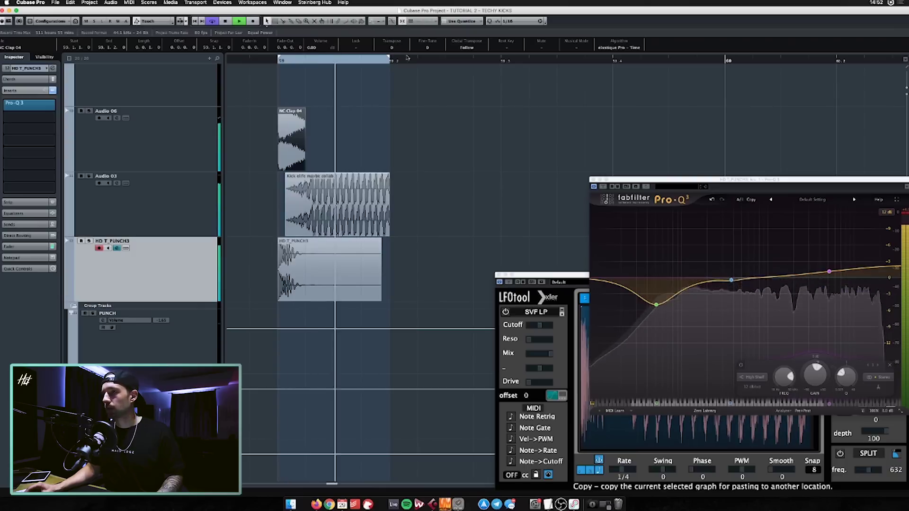
left_click(113, 138)
left_click(43, 108)
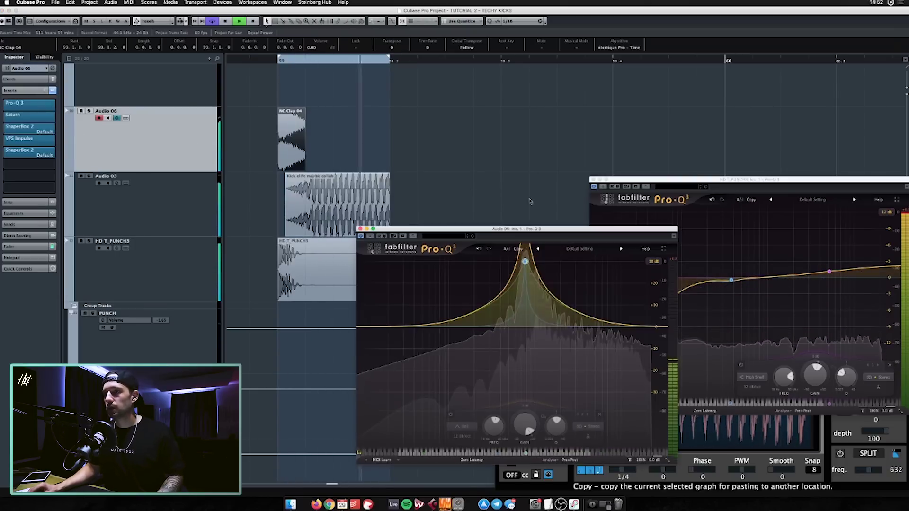
left_click_drag(524, 262, 501, 221)
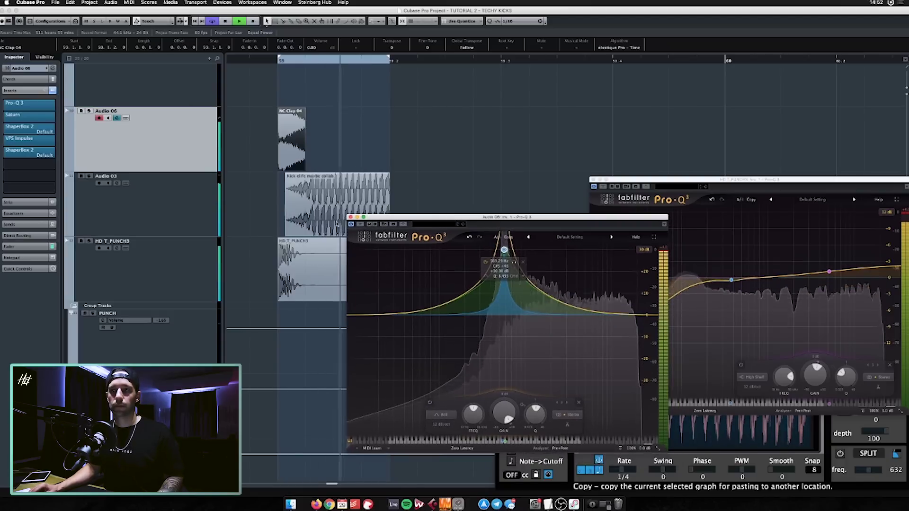
Step: Insert a second Pro-Q 3 at the end of Audio 06's chain and adjust its low and upper-mid bands
left_click(42, 178)
type("pro-q")
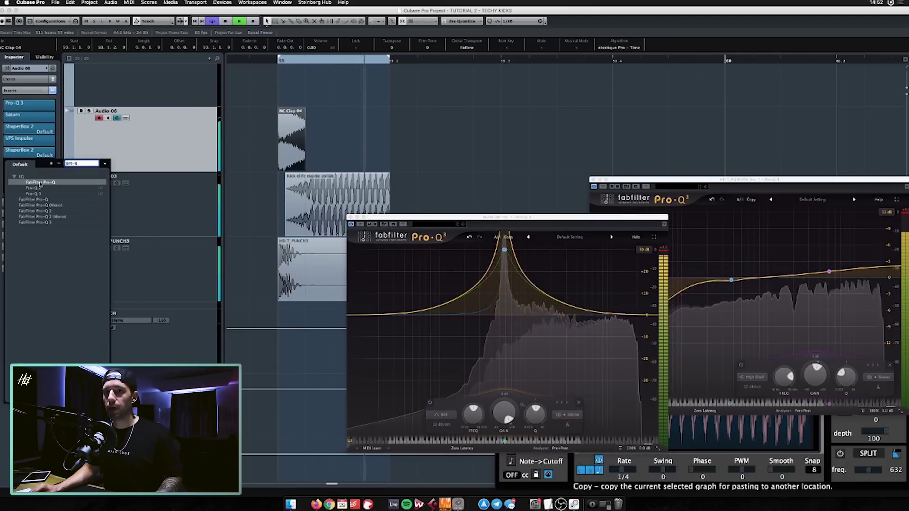
left_click(36, 192)
left_click_drag(331, 183, 426, 210)
mouse_move(514, 156)
left_mouse_down()
mouse_move(517, 142)
mouse_move(513, 170)
left_mouse_up()
left_click(297, 76)
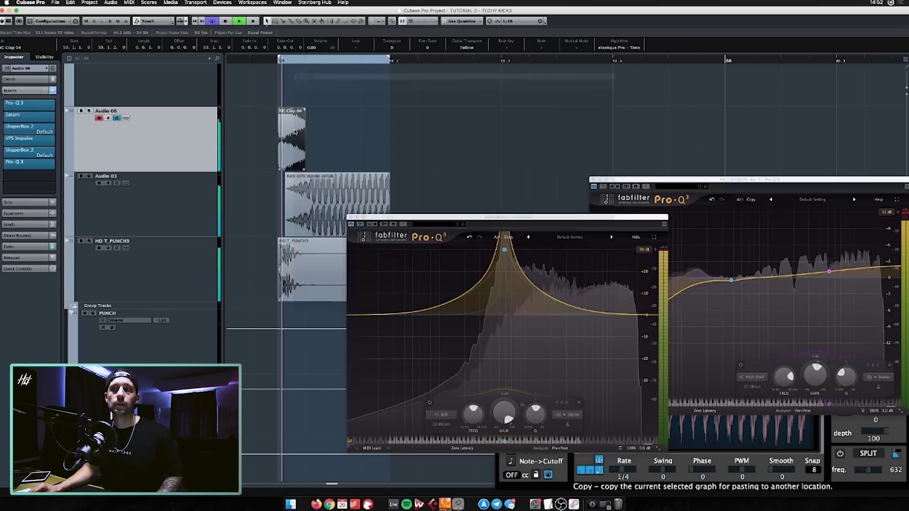
Step: Move the kick freekie dec event on Audio 07 to 59.3.2, loop it, and split off its opening slice
left_click(332, 203)
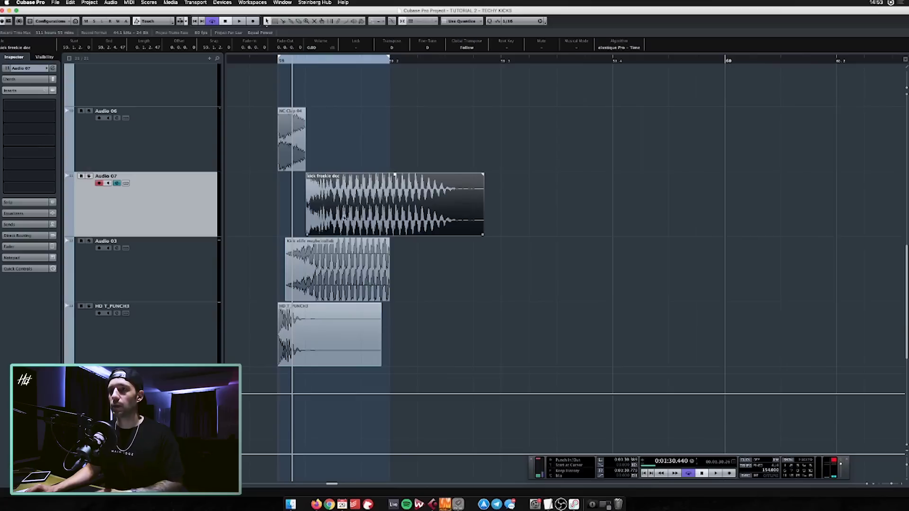
left_click_drag(350, 204, 576, 204)
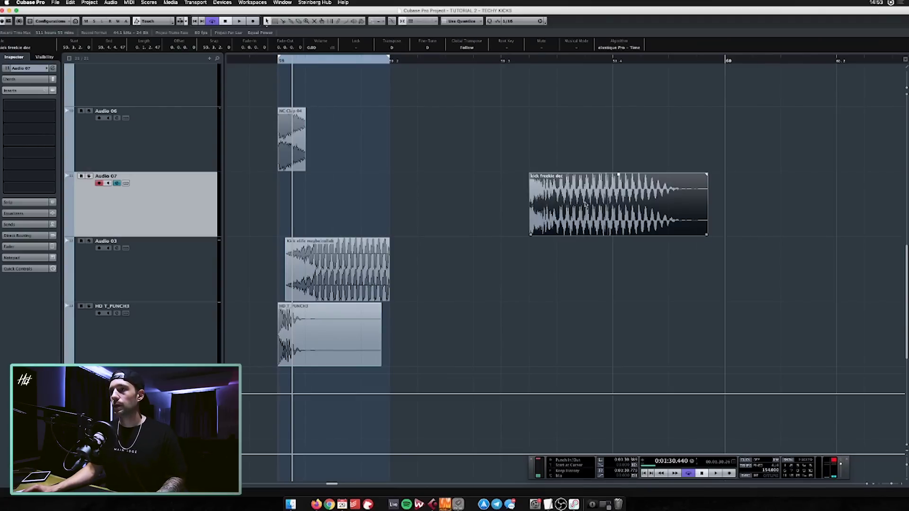
key("p")
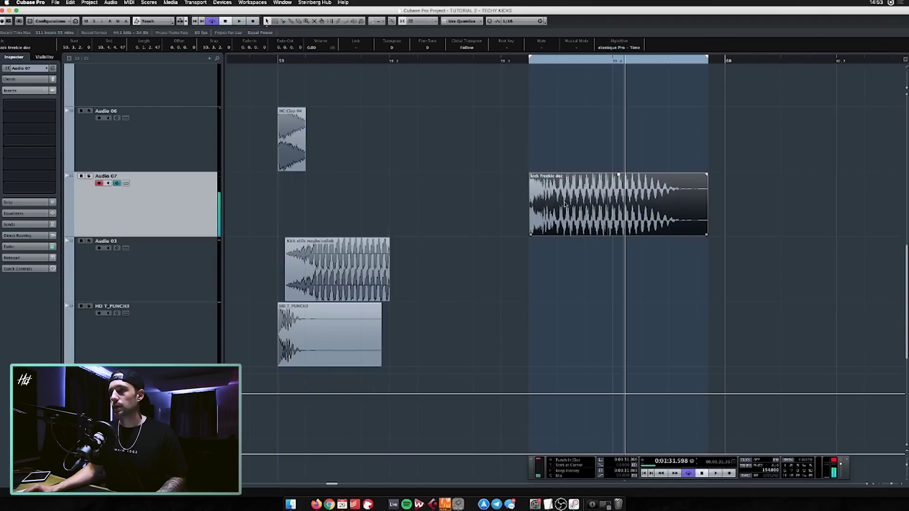
left_click(554, 196, "alt")
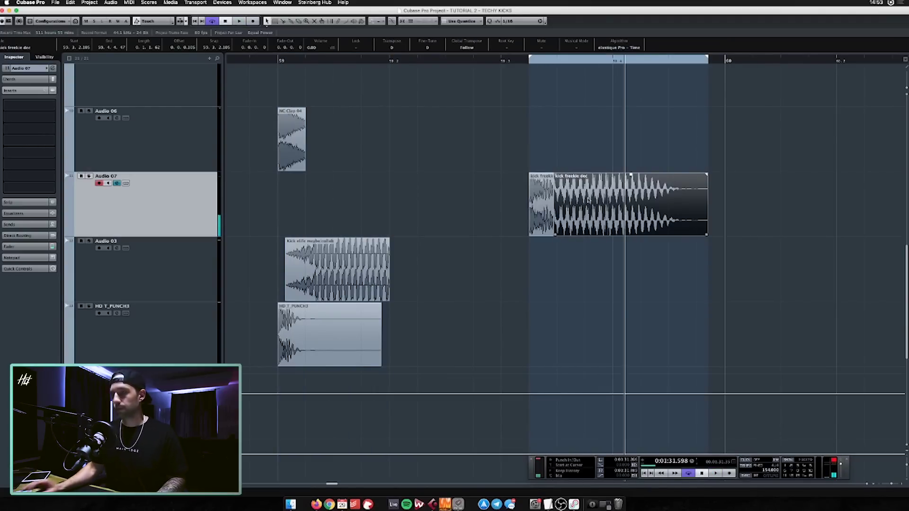
Step: Pitch-shift the kick freekie dec tail slice using MPEX – Solo Musical, audition it, and delete the opening slice
key("shift+p")
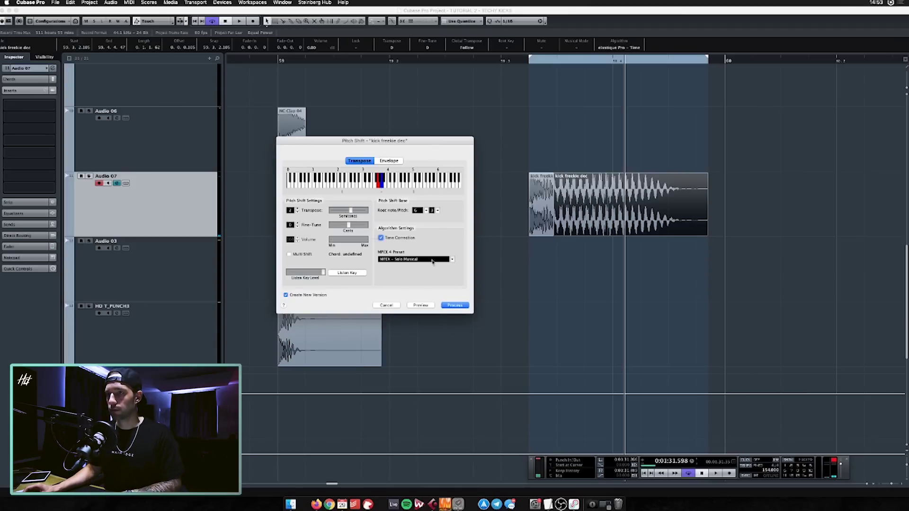
key("Return")
key("space")
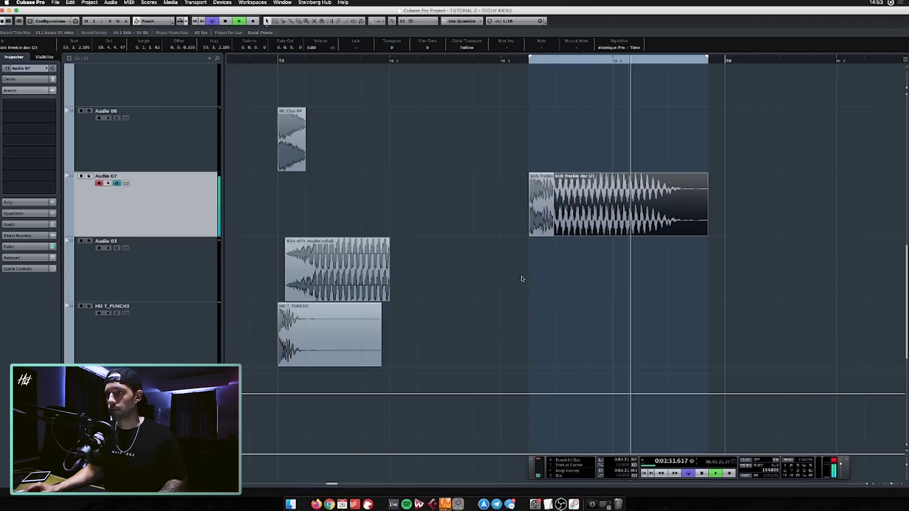
key("space")
left_click(585, 202)
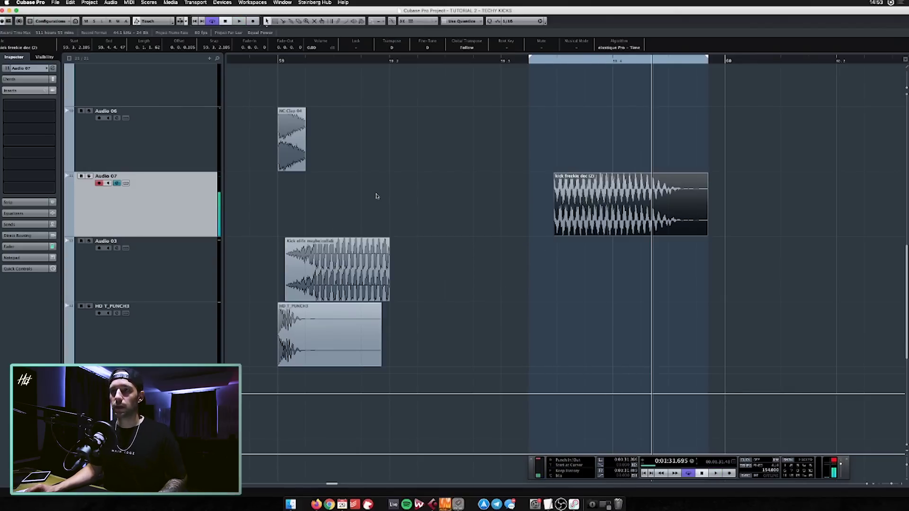
Step: Examine the pitch of the processed kick freekie dec tail with VariAudio's Pitch & Warp in the Sample Editor
double_click(591, 197)
left_click(51, 98)
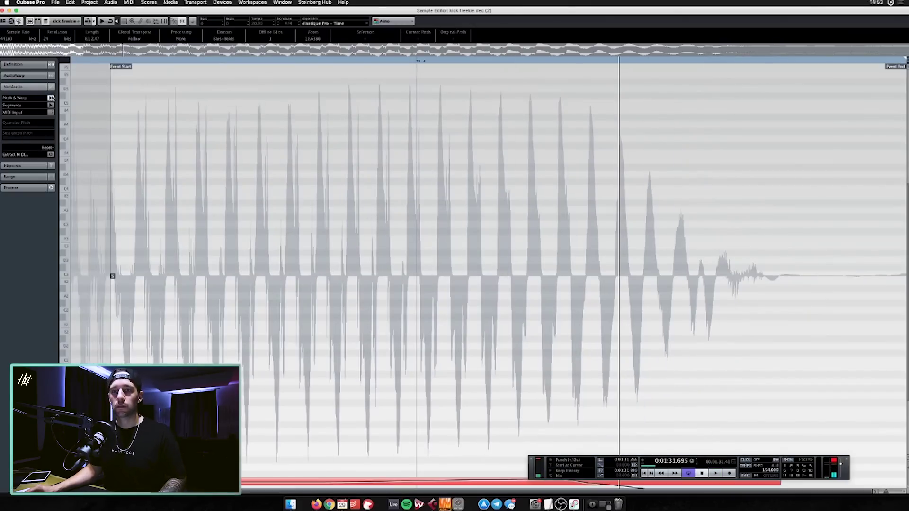
left_click(3, 10)
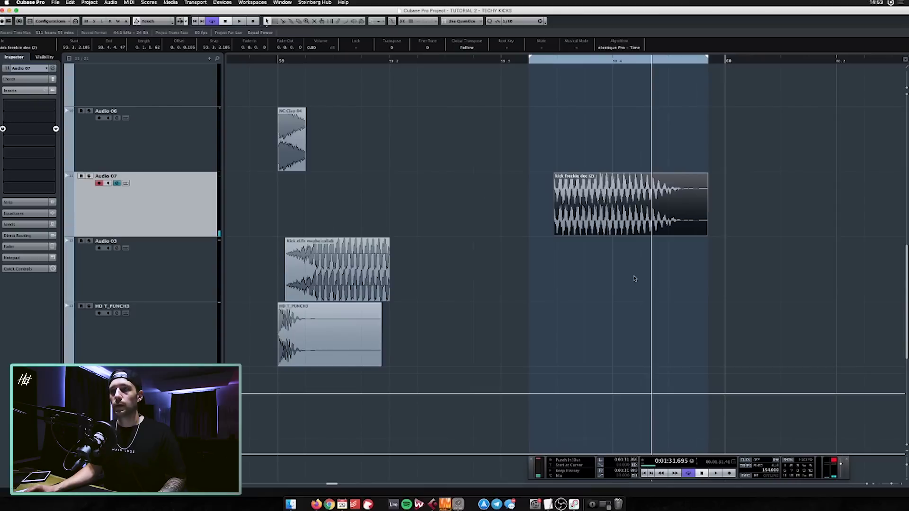
Step: Set the loop range back to 59 through 59.2 and place the kick freekie dec tail at 59.1.3
scroll(373, 190, "left", 3)
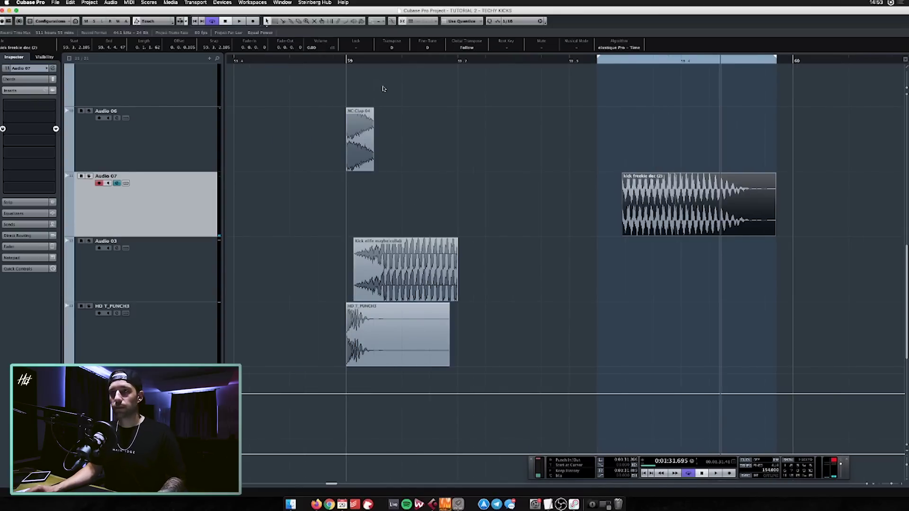
left_click_drag(350, 61, 454, 59)
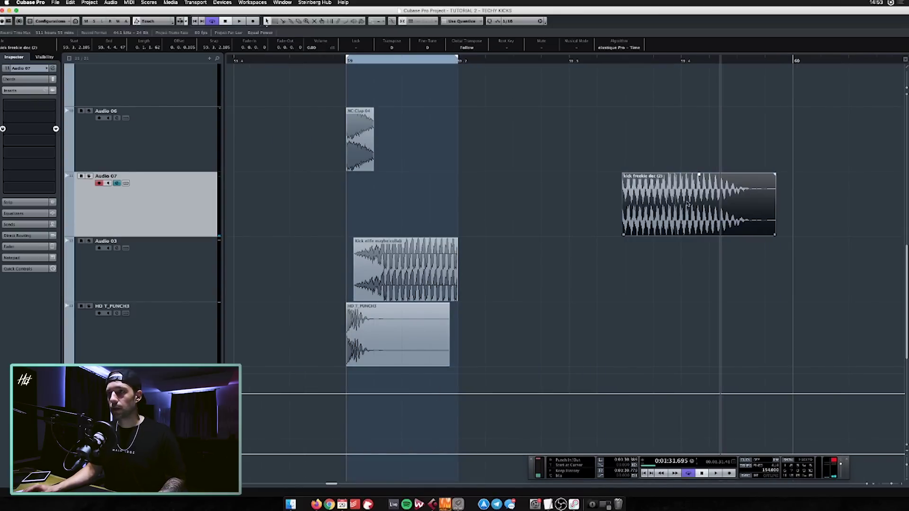
left_click_drag(687, 203, 468, 204)
Step: Insert FabFilter Pro-Q 3 on Audio 07 with a low cut at about 110 Hz and choose the channel's output routing
key("e")
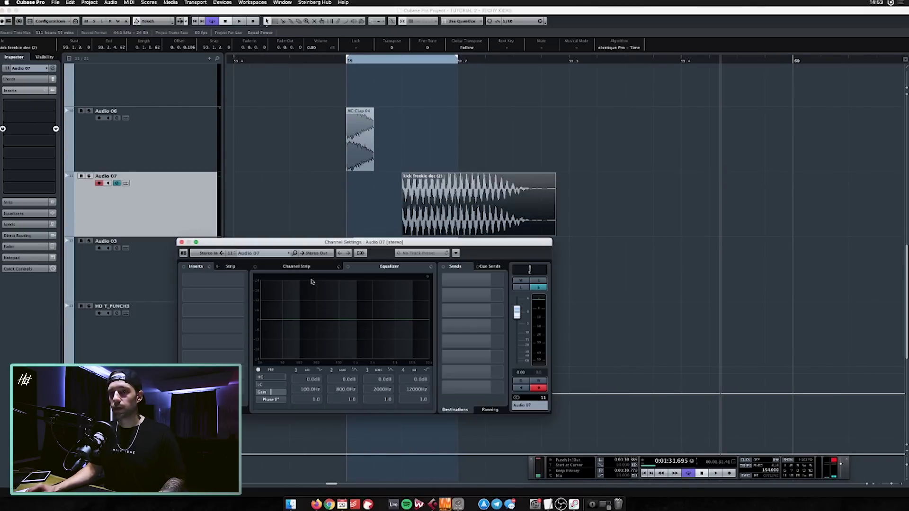
left_click(239, 285)
type("pro-q")
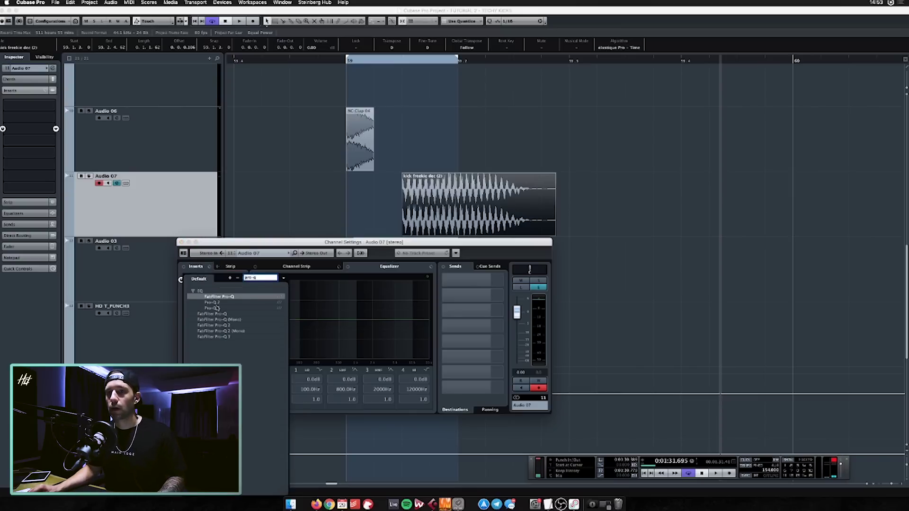
left_click(226, 338)
left_click_drag(457, 307, 601, 326)
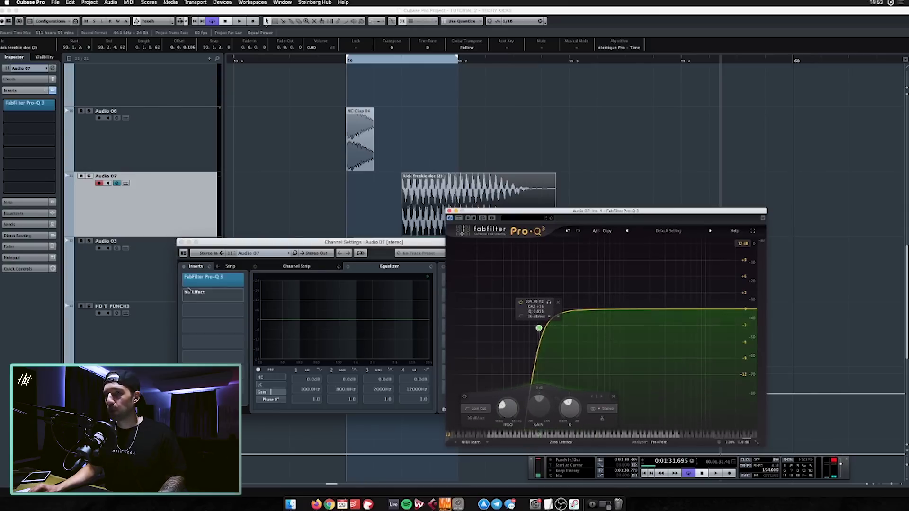
left_click(315, 253)
left_click(338, 331)
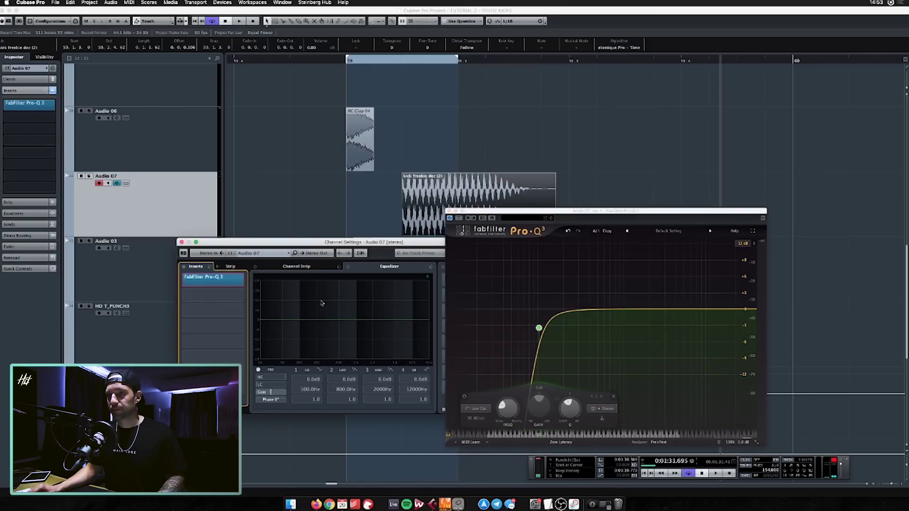
Step: Play the loop and raise the Audio 07 channel fader to balance the extra tail with the other layers
left_click(279, 162)
left_click(448, 212)
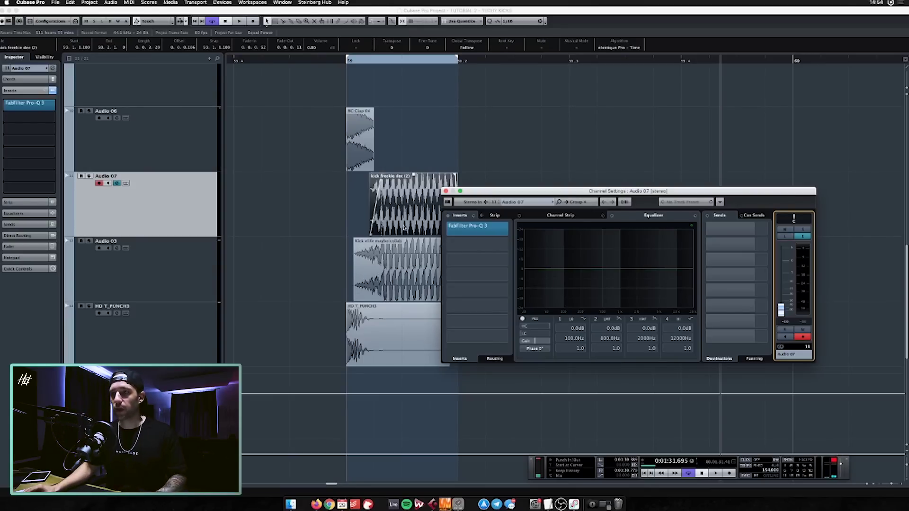
left_click_drag(615, 192, 648, 185)
key("space")
left_click_drag(807, 299, 808, 255)
Step: Add a bell boost at about 2.8 kHz in Audio 07's Pro-Q 3 and raise the low cut's frequency
left_click(502, 214)
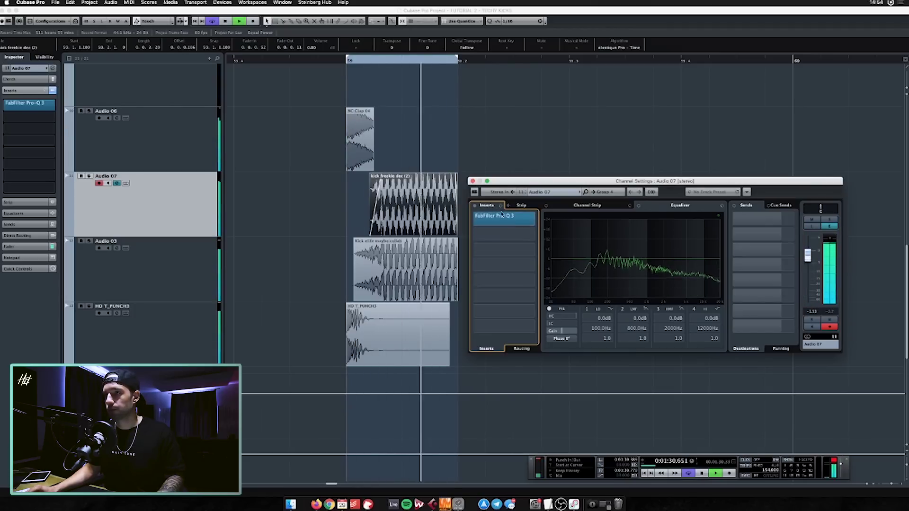
left_click(502, 214)
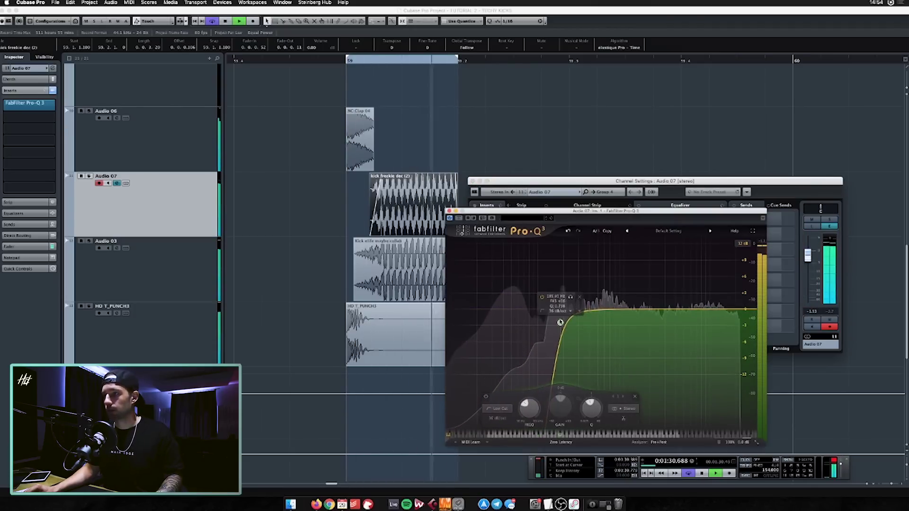
left_click_drag(609, 310, 660, 290)
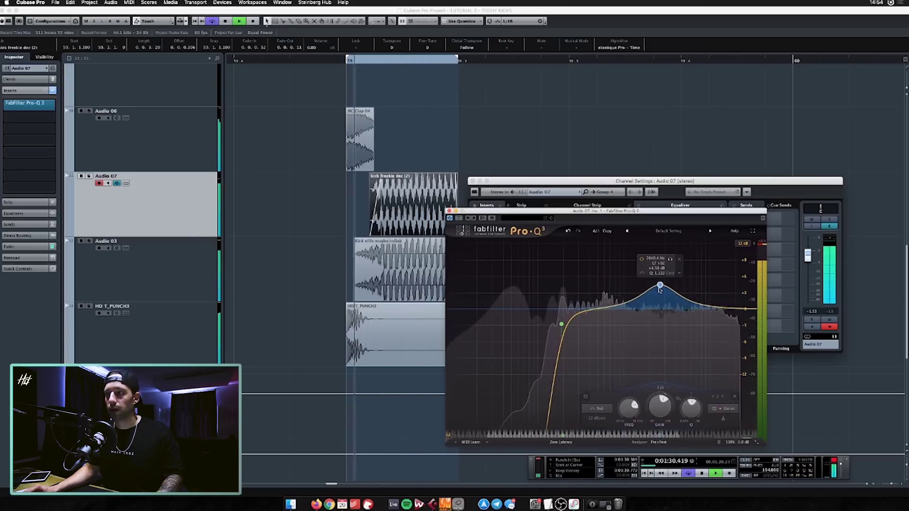
left_click(272, 229)
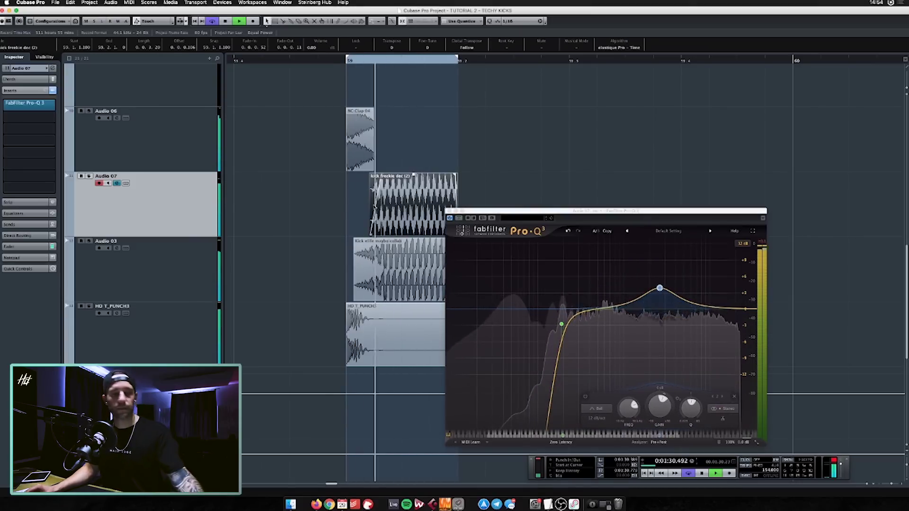
scroll(193, 49, "up", 2)
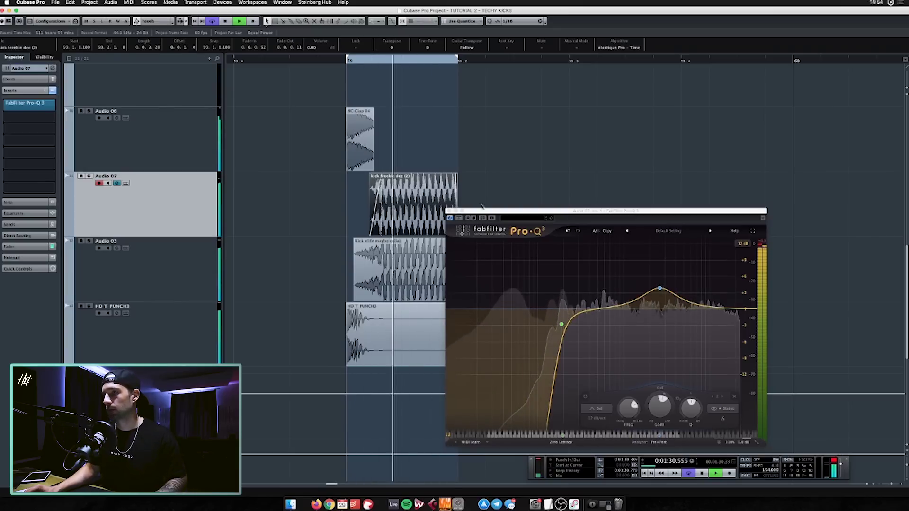
left_click_drag(561, 324, 570, 321)
Step: Adjust the audio offset of the kick freekie dec event by ear during playback and fine-tune Audio 07's fader
left_click(401, 195)
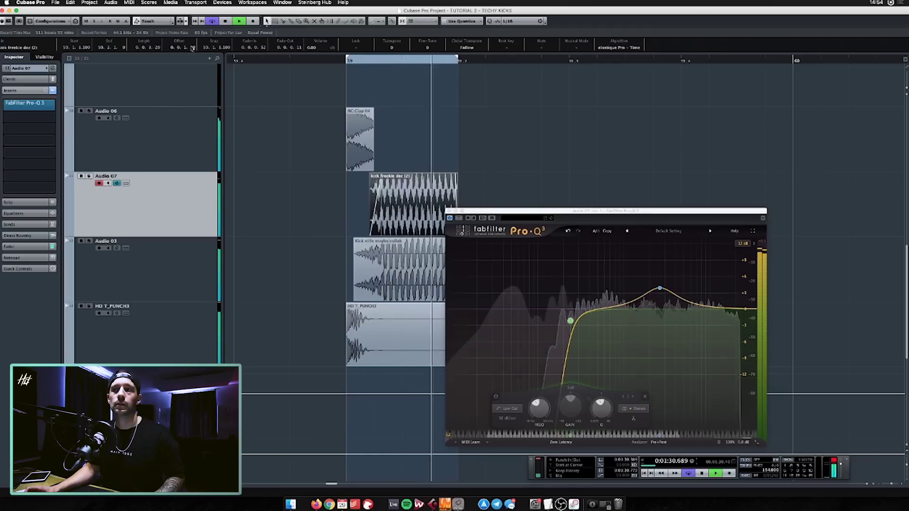
scroll(193, 49, "up", 4)
left_click(448, 212)
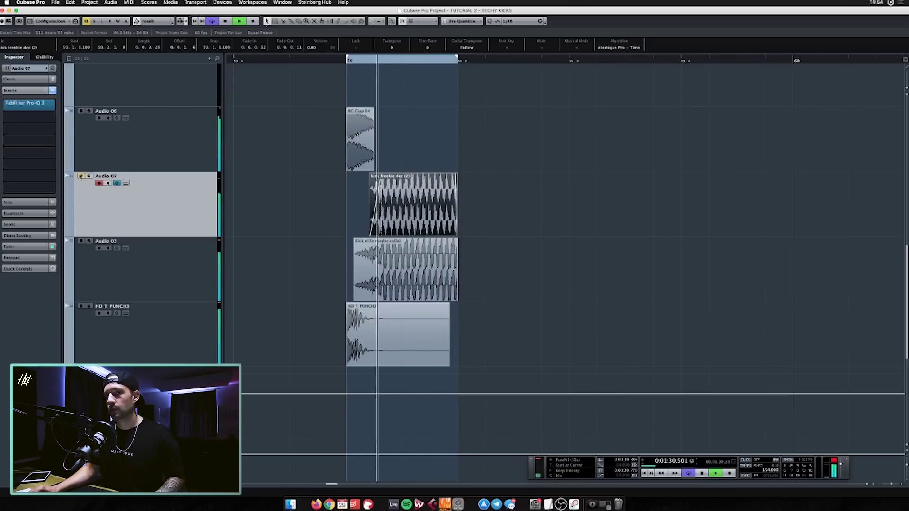
left_click(19, 246)
left_click_drag(19, 218, 16, 214)
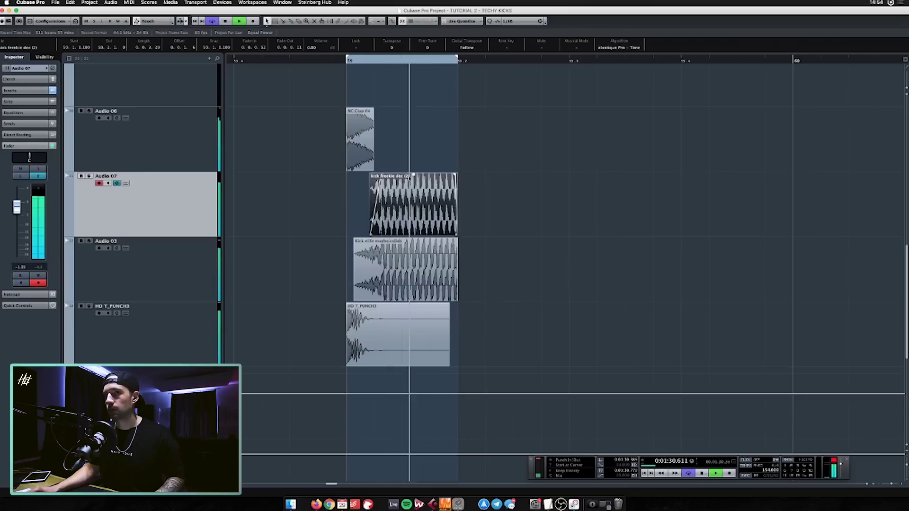
scroll(193, 47, "down", 2)
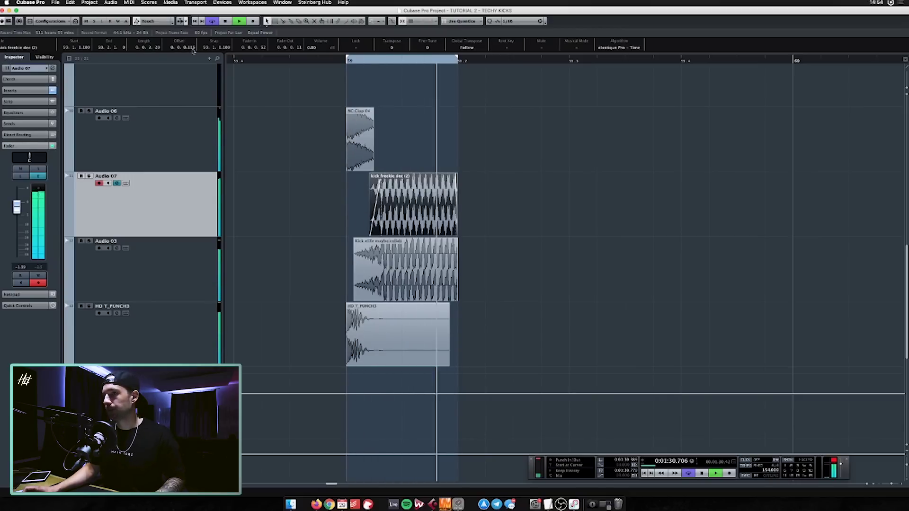
scroll(193, 47, "down", 1)
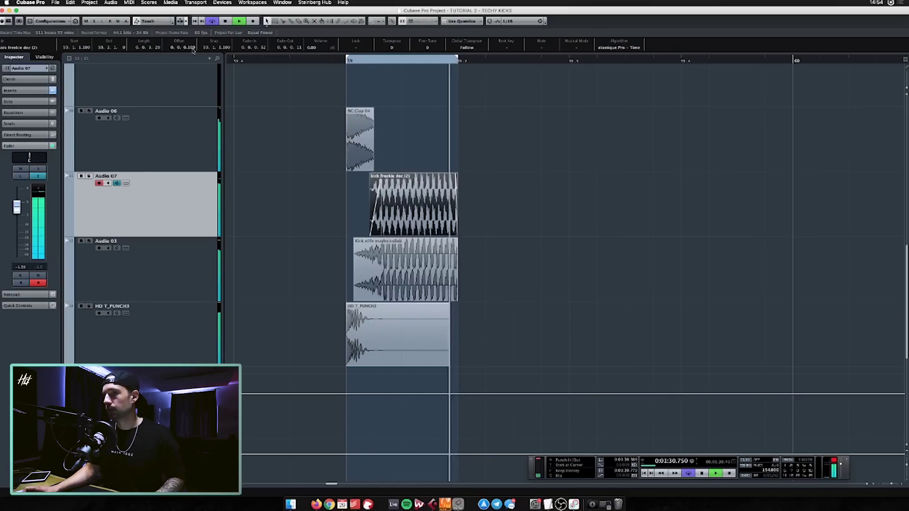
scroll(193, 48, "down", 1)
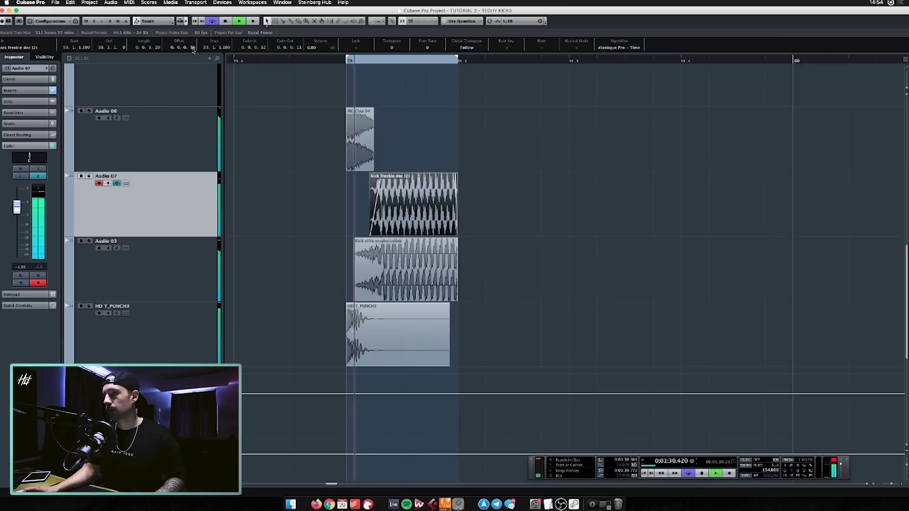
scroll(194, 47, "down", 1)
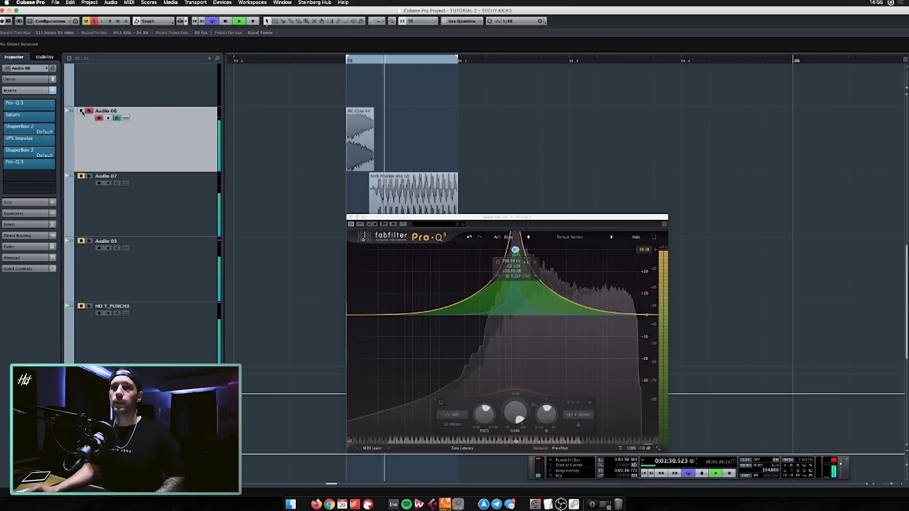
Step: Compare the soloed clap on Audio 06 with and without its insert effects
key("space")
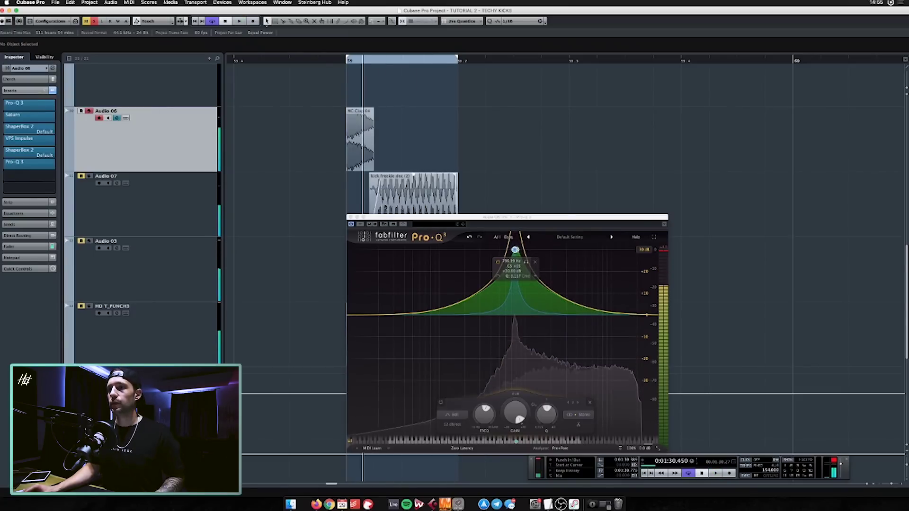
left_click(539, 216)
key("space")
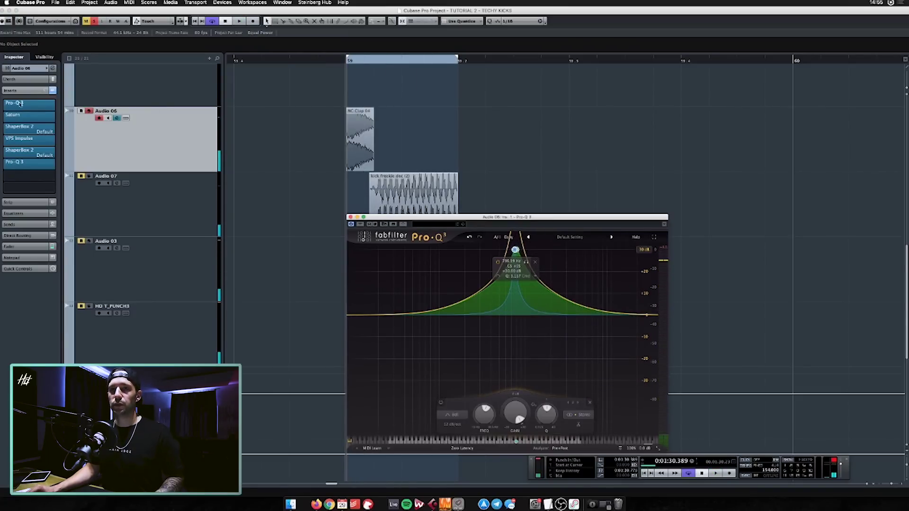
left_click(53, 90)
key("space")
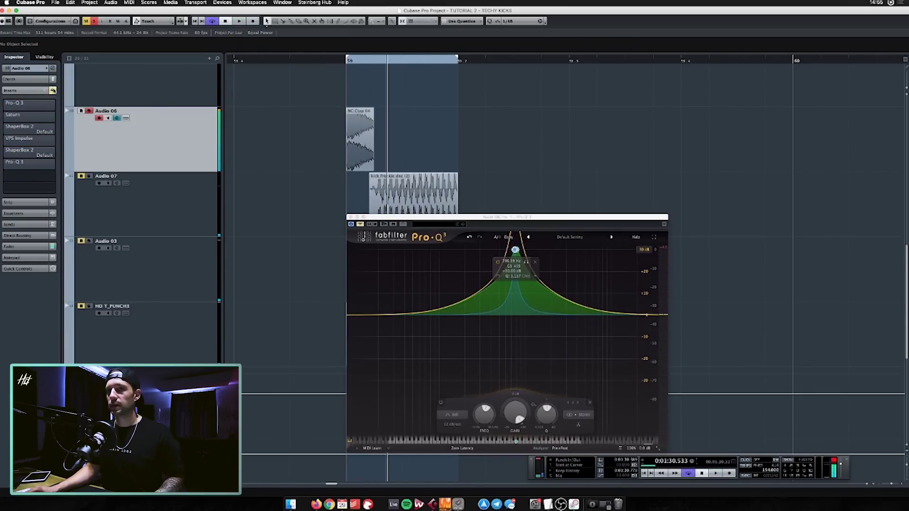
Step: Reactivate Audio 06's inserts and lower the centre frequency of the boosted bell in its first Pro-Q 3
left_click(55, 90)
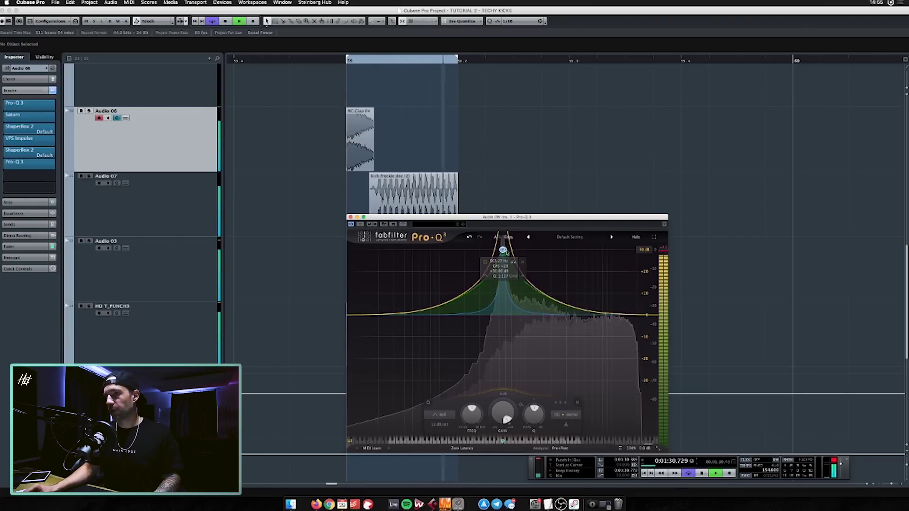
left_click_drag(495, 217, 542, 218)
left_click_drag(550, 250, 546, 231)
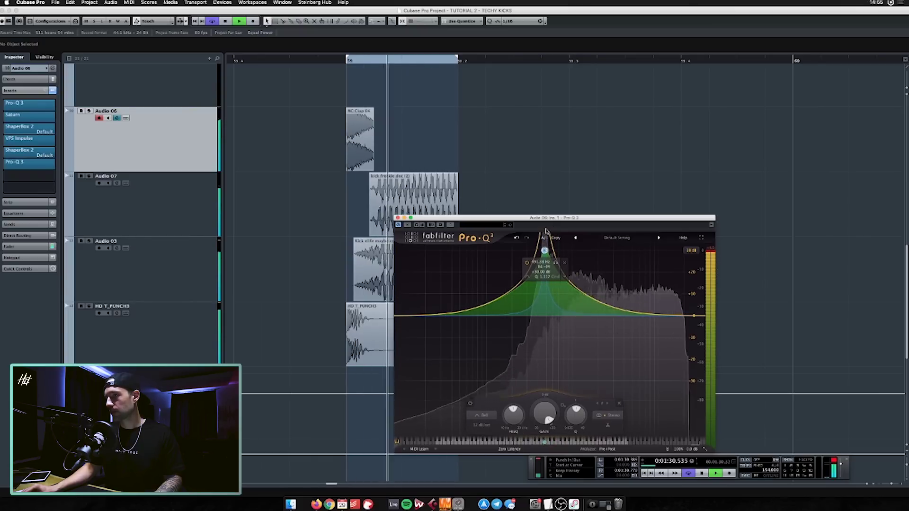
Step: Record the combined kick layers onto Audio 01, starting at bar 59
left_click(377, 192)
key("Escape")
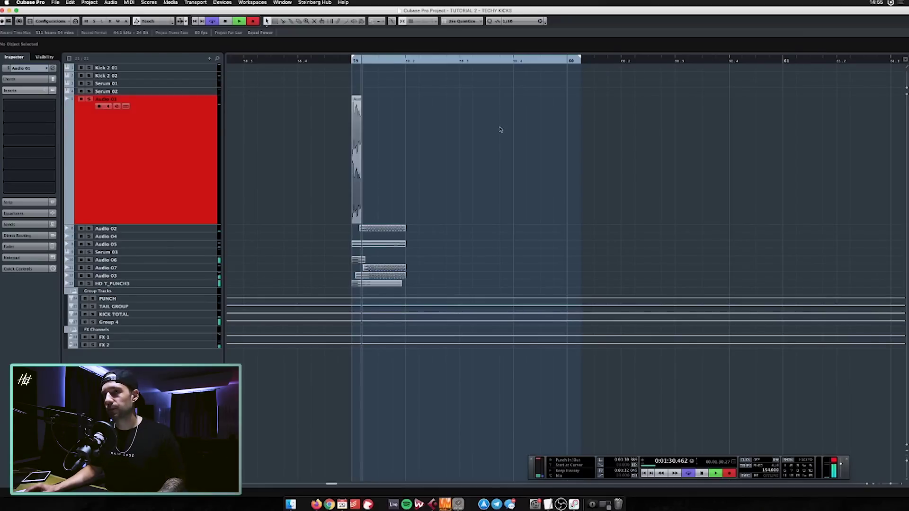
key("space")
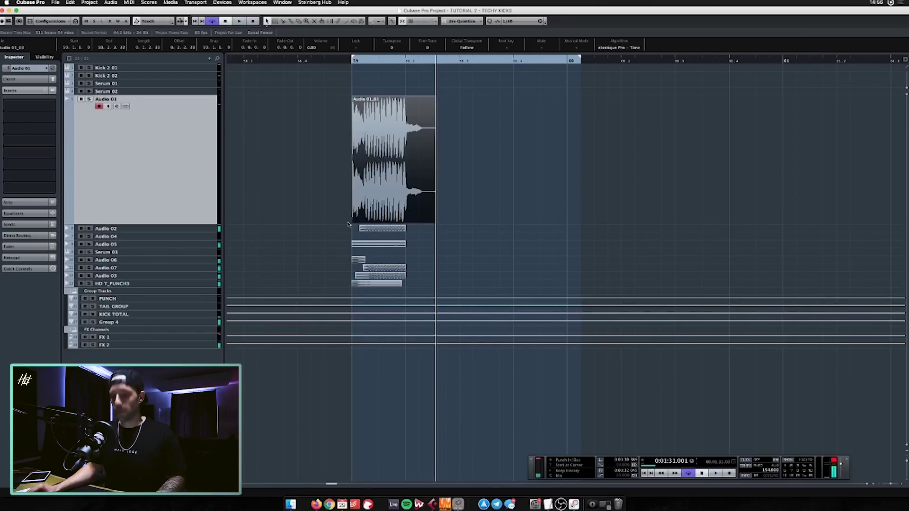
Step: Add a Nimble Kick instrument track and load the KICK TUTORIAL recording from the Pool into it
key("shift+i")
left_click(483, 132)
type("nimble")
key("Return")
key("Return")
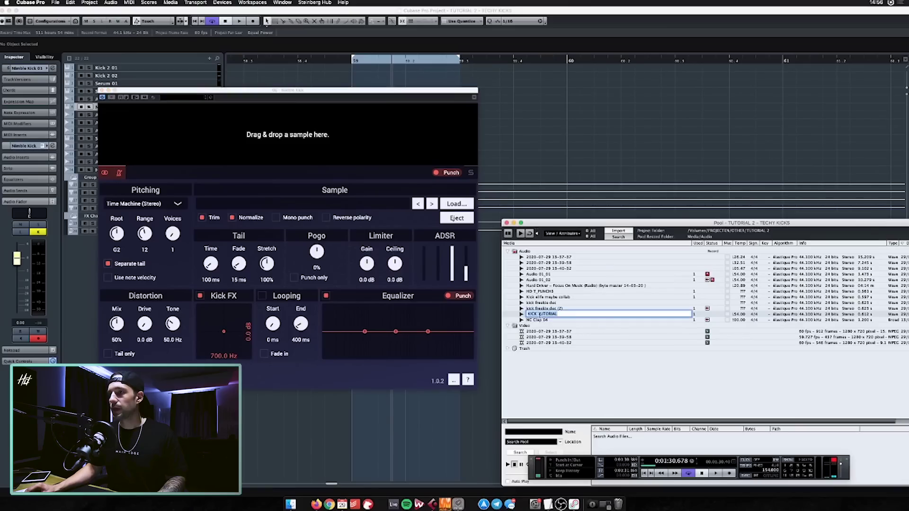
left_click_drag(546, 317, 301, 130)
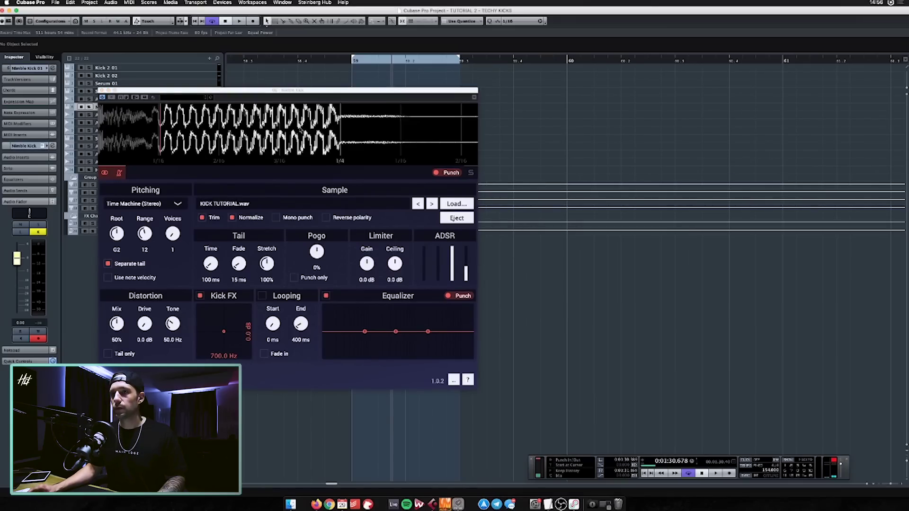
left_click_drag(305, 90, 572, 141)
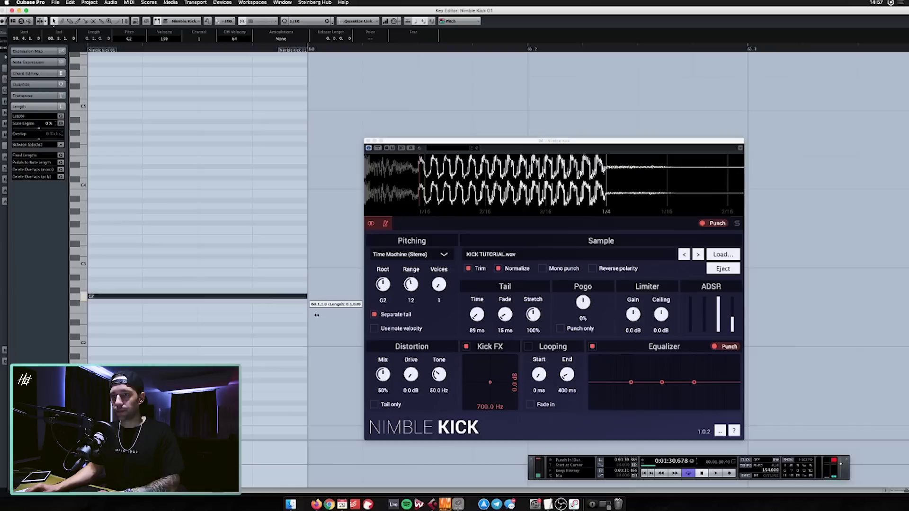
Step: Loop the quarter-note G2 at 59.4 and restrict Nimble Kick's Pogo effect to the punch only
key("Return")
key("space")
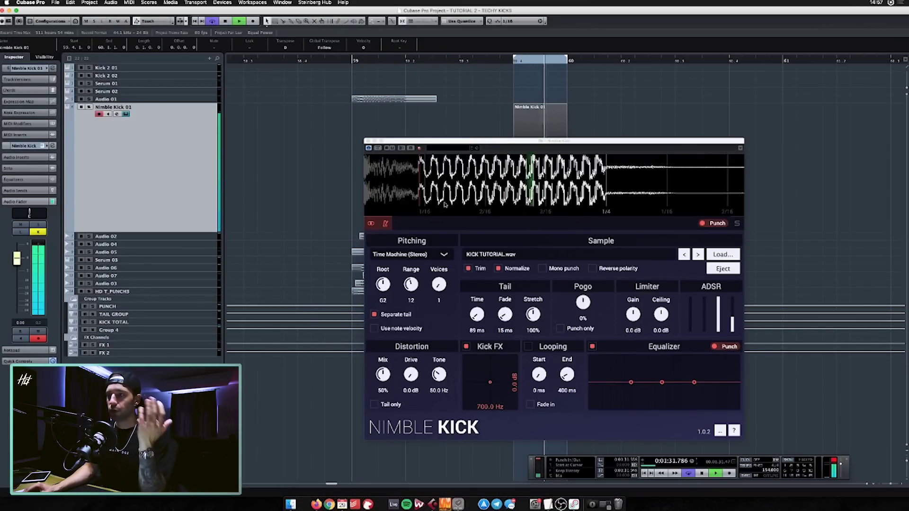
left_click(560, 329)
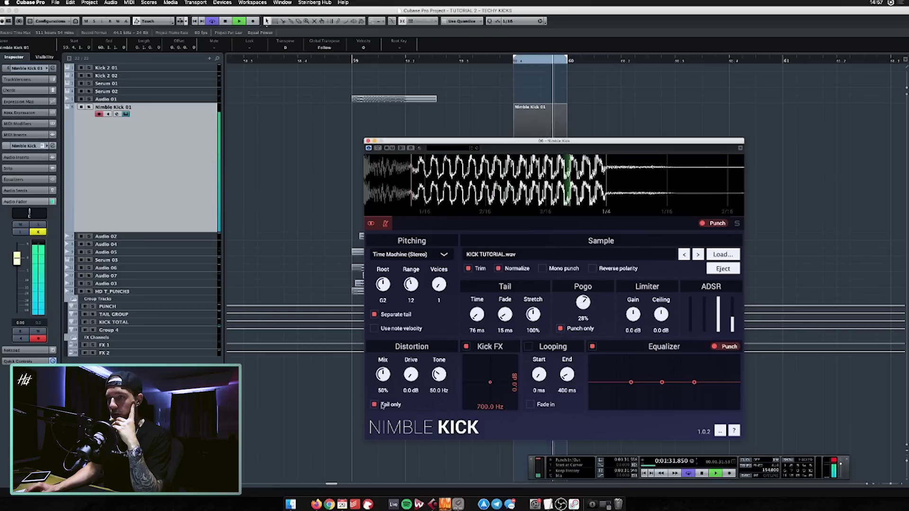
Step: Set Nimble Kick's distortion to 73% mix, 17.3 dB drive and 1.0 Hz tone, and reshape its equalizer curve
left_click_drag(389, 369, 409, 375)
mouse_move(631, 384)
left_click_drag(631, 383, 642, 379)
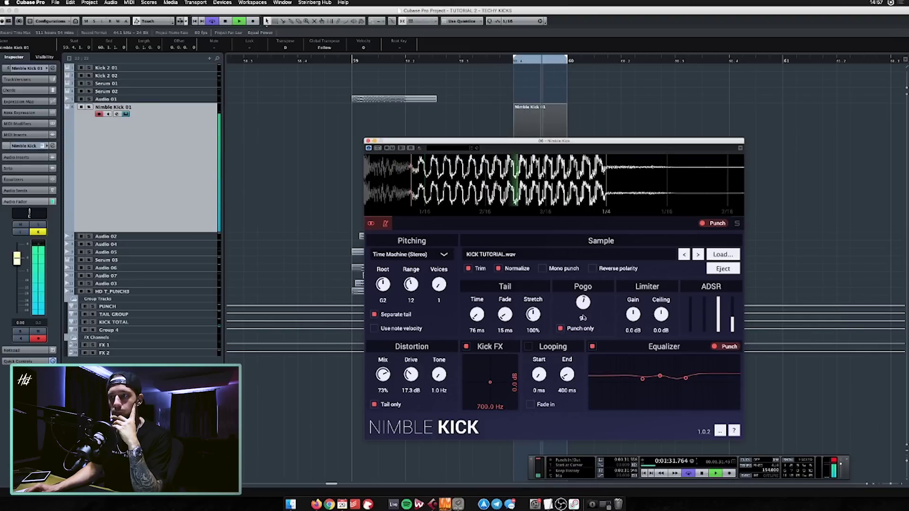
Step: Increase Nimble Kick's distortion drive, reduce the distortion mix to 33%, and lower the track's fader
left_click_drag(415, 382, 330, 343)
left_click_drag(22, 260, 19, 246)
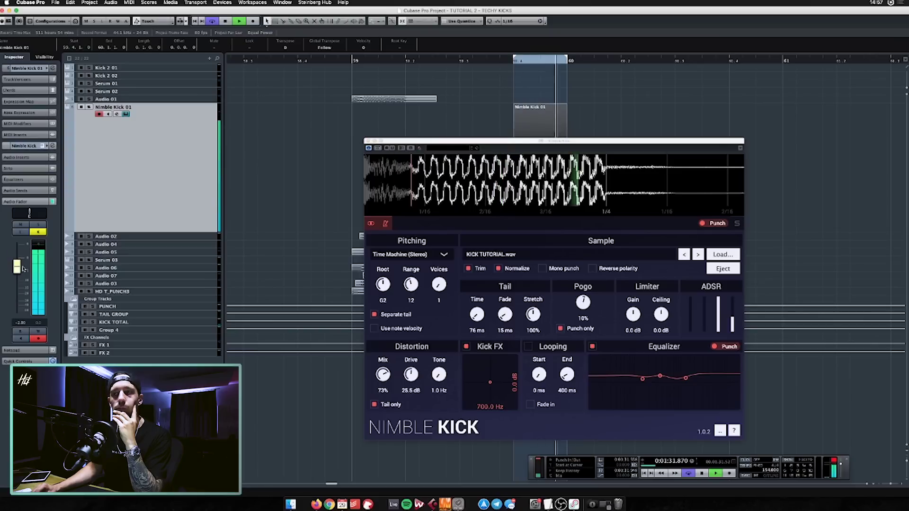
mouse_move(450, 390)
left_mouse_down()
mouse_move(431, 337)
mouse_move(444, 386)
left_mouse_up()
left_click_drag(383, 376, 385, 425)
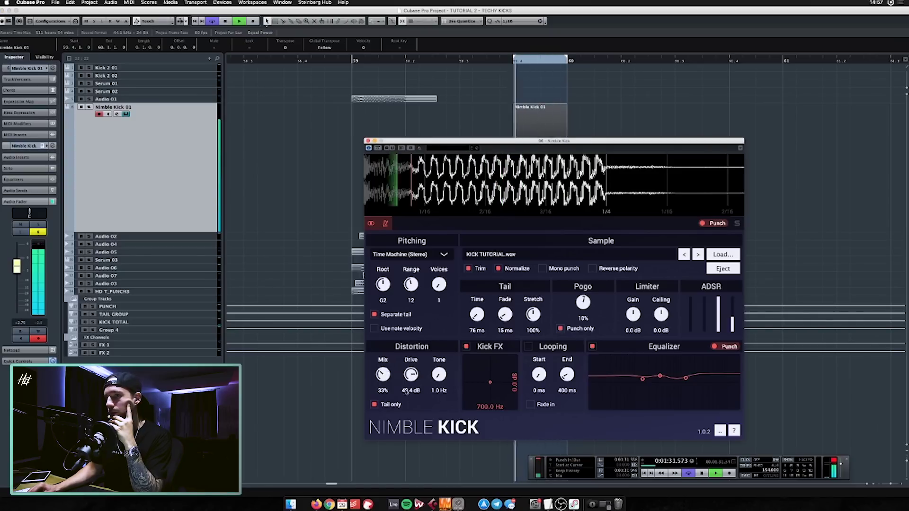
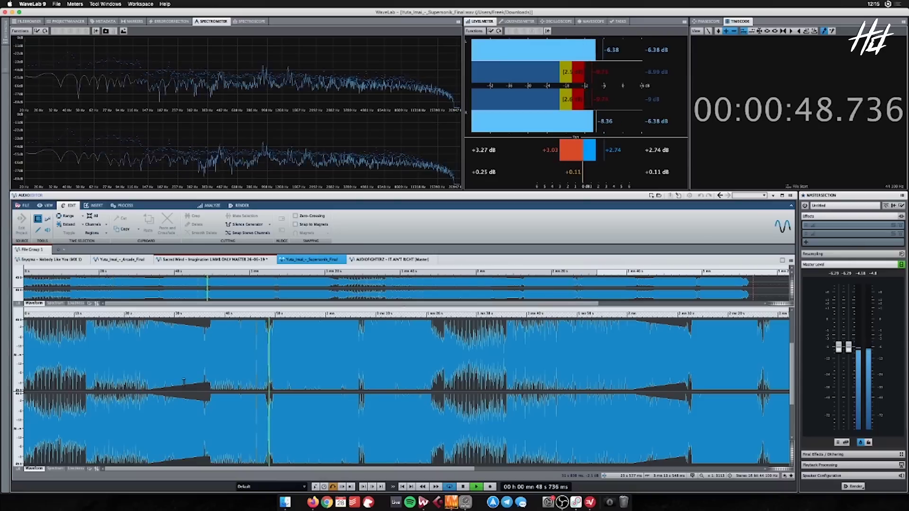
Step: In WaveLab, audition the Supersonik track and examine its waveform closely between about 37 and 50 seconds
scroll(156, 372, "up", 2)
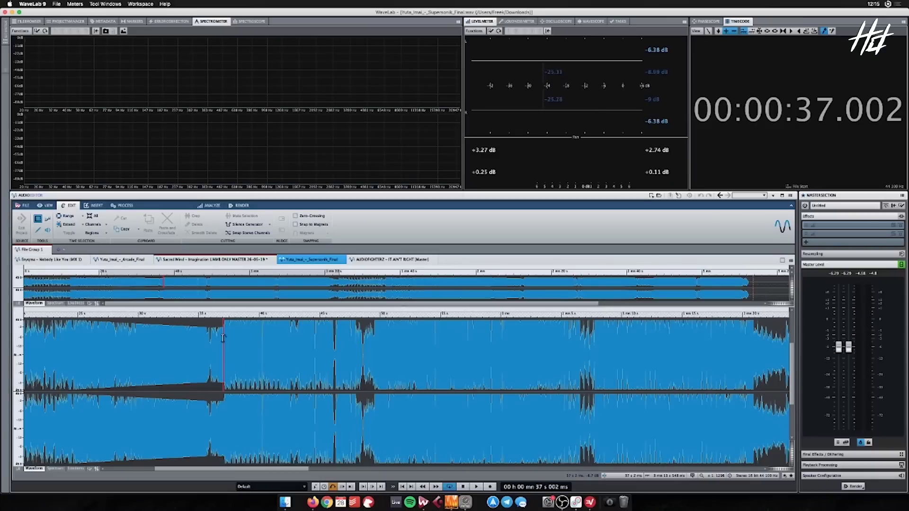
key("space")
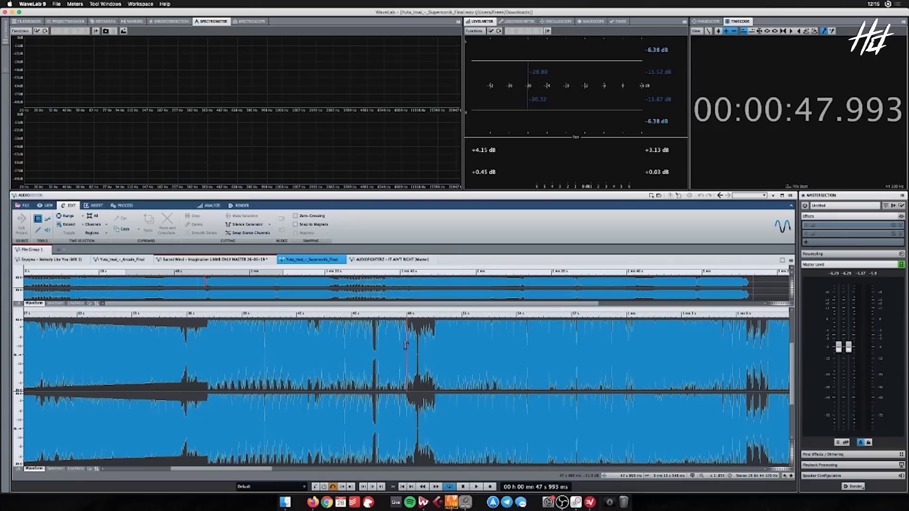
key("space")
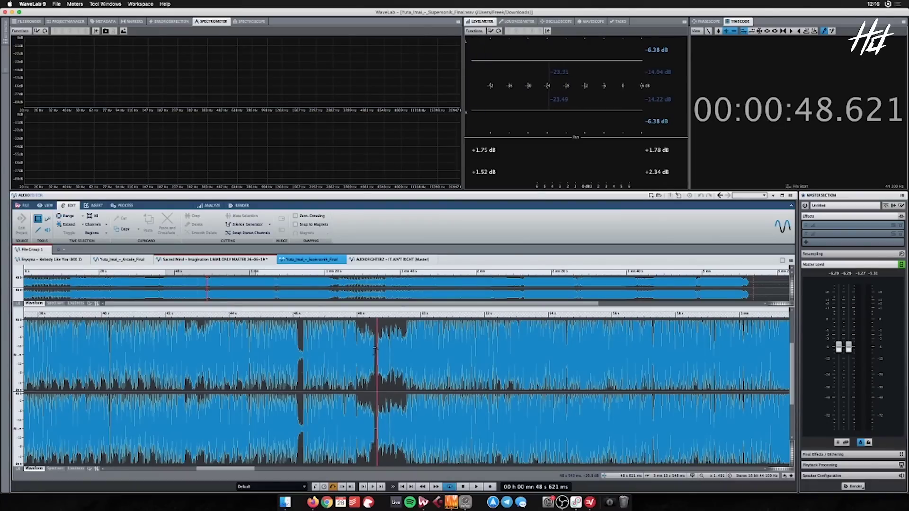
left_click(376, 349)
scroll(407, 355, "up", 4)
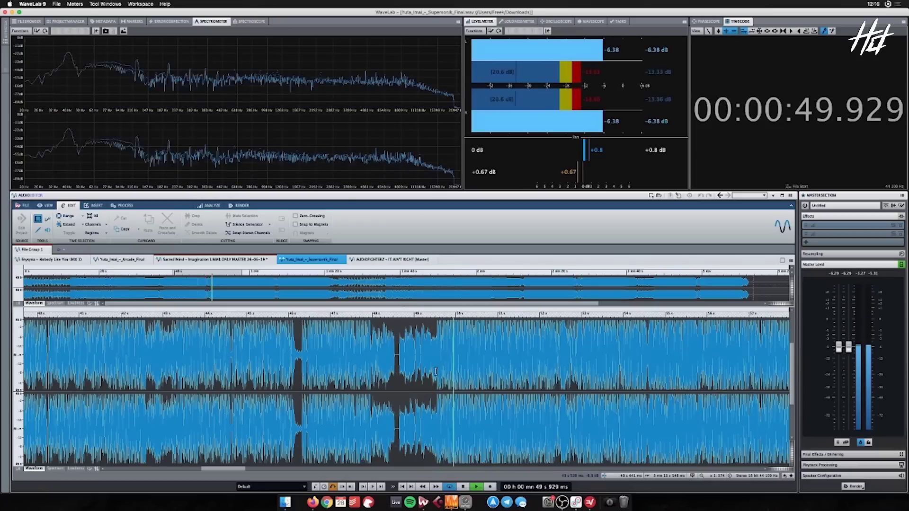
key("space")
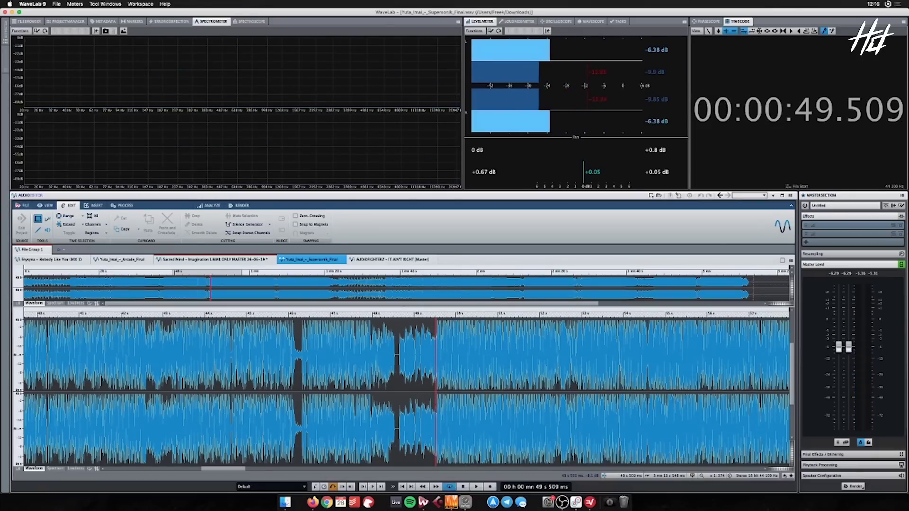
left_click_drag(231, 470, 240, 460)
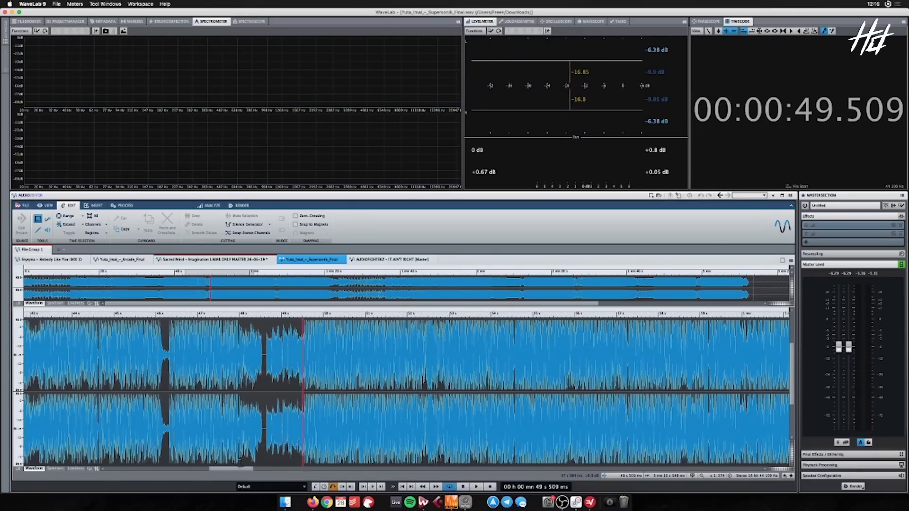
Step: Audition the Supersonik track from about 49.5 seconds to past one minute, and examine the waveform of its drop
key("space")
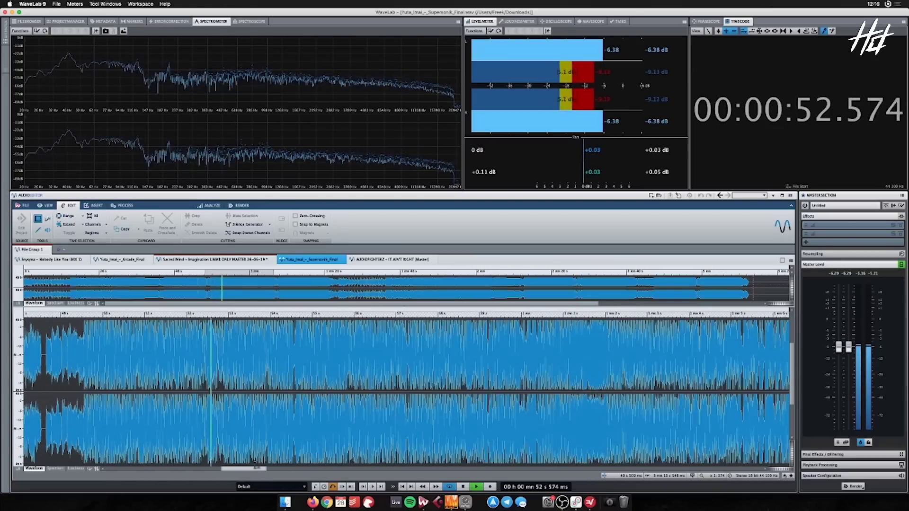
scroll(302, 457, "down", 5)
left_click_drag(250, 471, 290, 471)
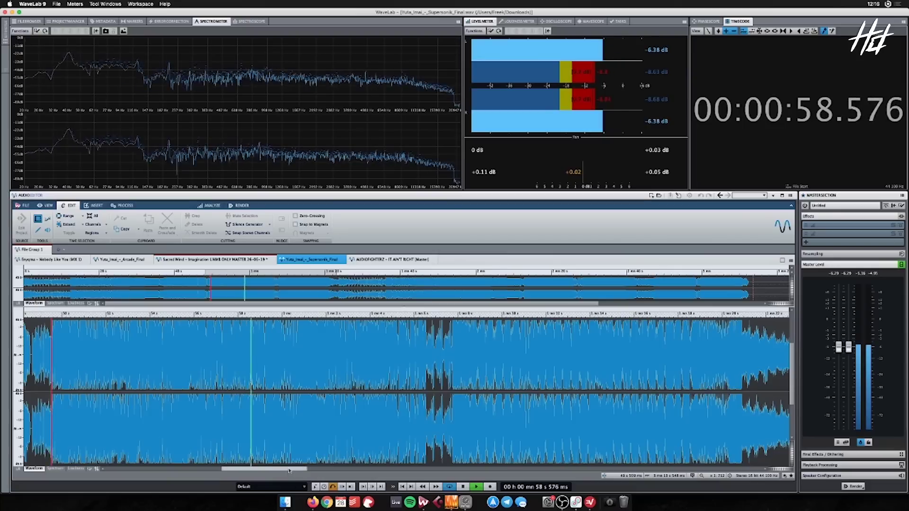
scroll(303, 470, "down", 5)
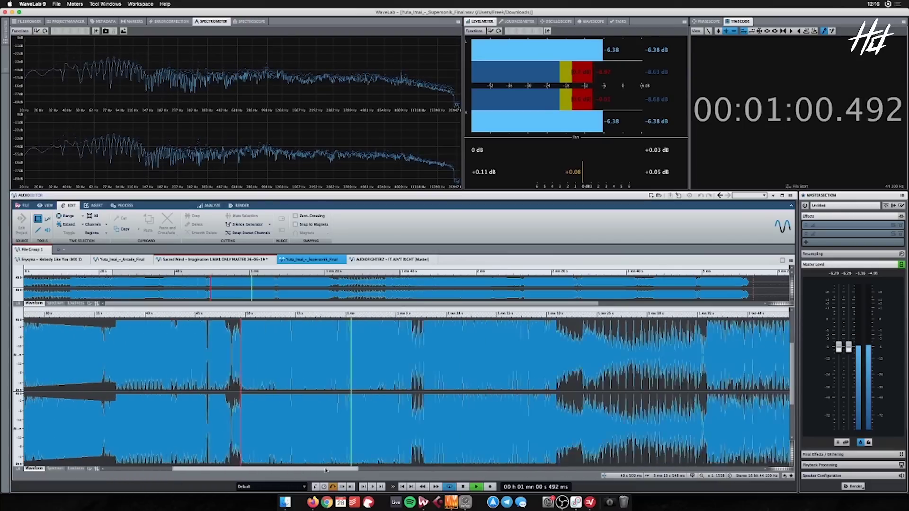
left_click_drag(326, 470, 343, 468)
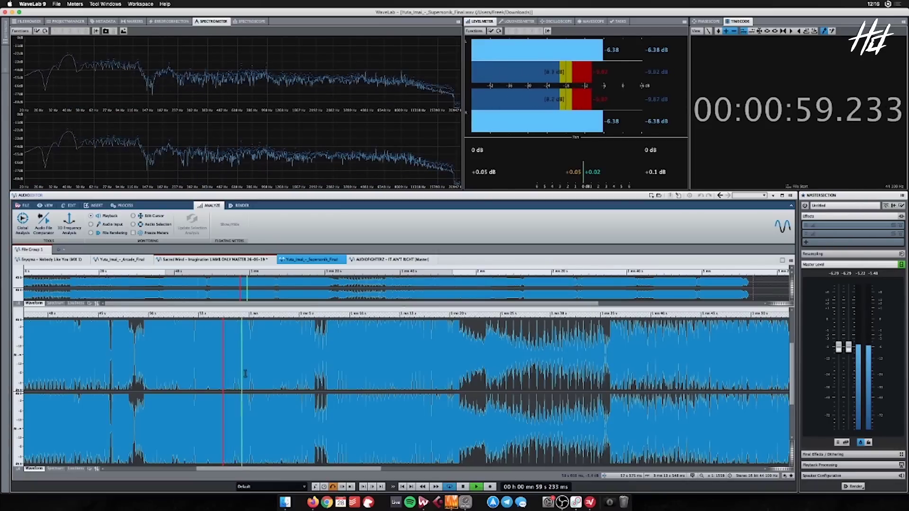
left_click_drag(325, 468, 334, 469)
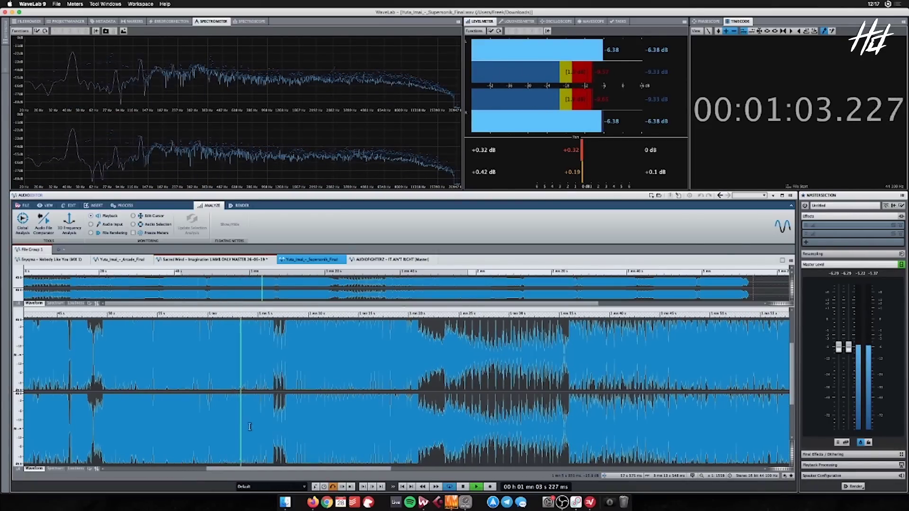
key("space")
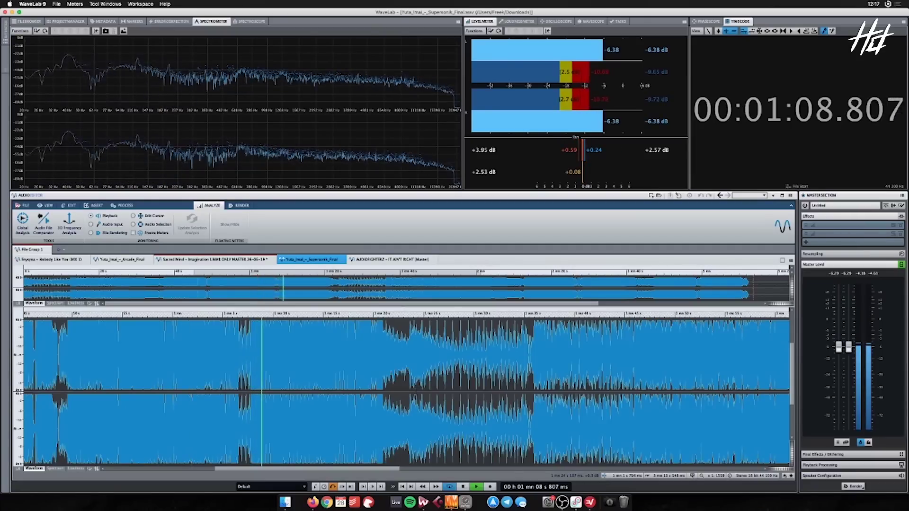
Step: Insert FabFilter Pro-Q 2 as a master effect and play the short break at about 1:07 through it
key("space")
left_click(847, 225)
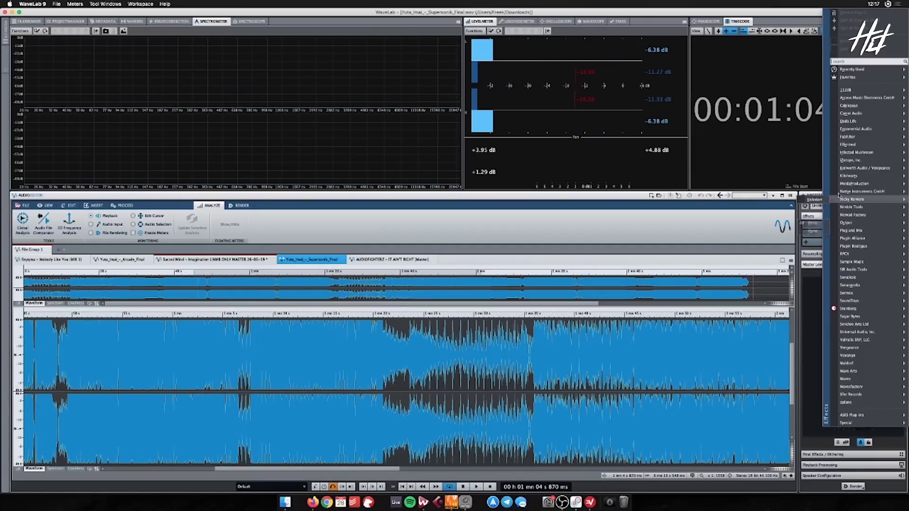
mouse_move(827, 145)
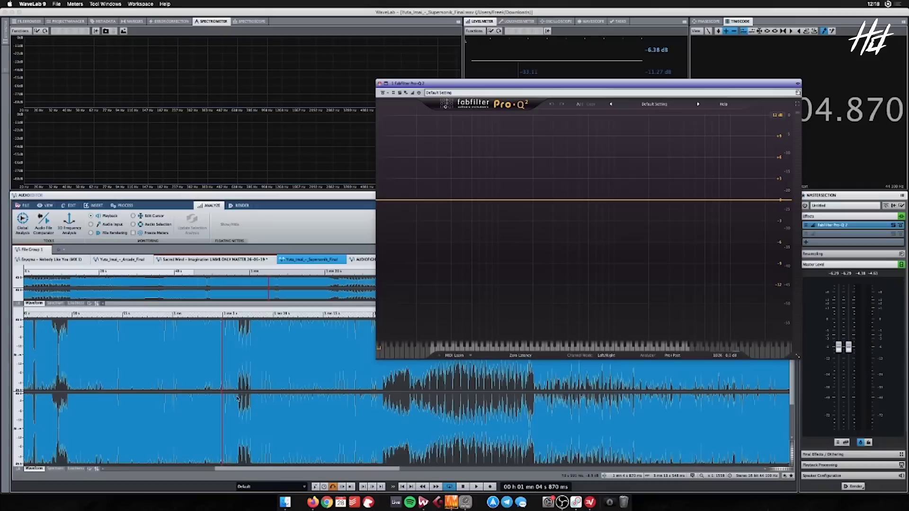
left_click(239, 399)
key("space")
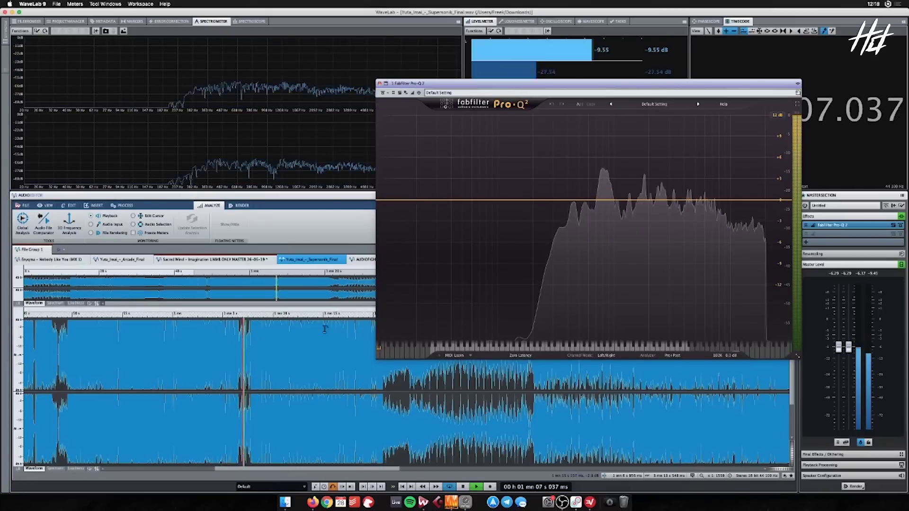
key("space")
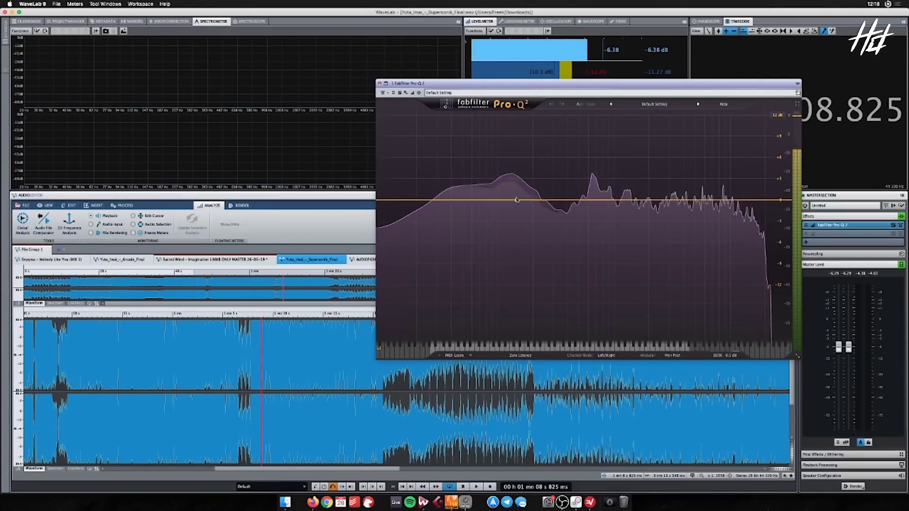
Step: Try a low-frequency cut on the kick with a new Pro-Q 2 band and audition the difference
double_click(515, 188)
key("space")
left_click_drag(514, 203, 521, 224)
scroll(513, 160, "up", 3)
key("space")
scroll(523, 198, "down", 3)
key("space")
scroll(519, 229, "up", 1)
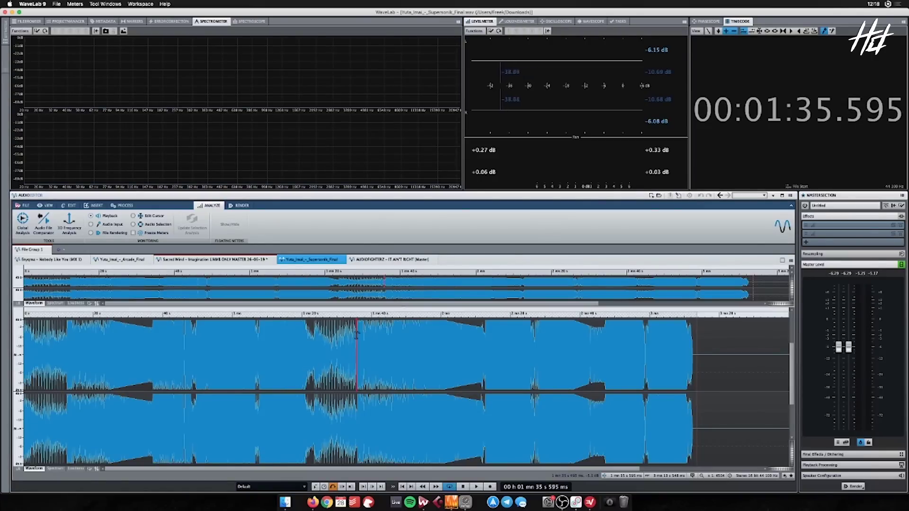
Step: Audition the Supersonik track from about 1:35 to 2:03, following the kicks in the waveform
key("space")
scroll(339, 461, "right", 5)
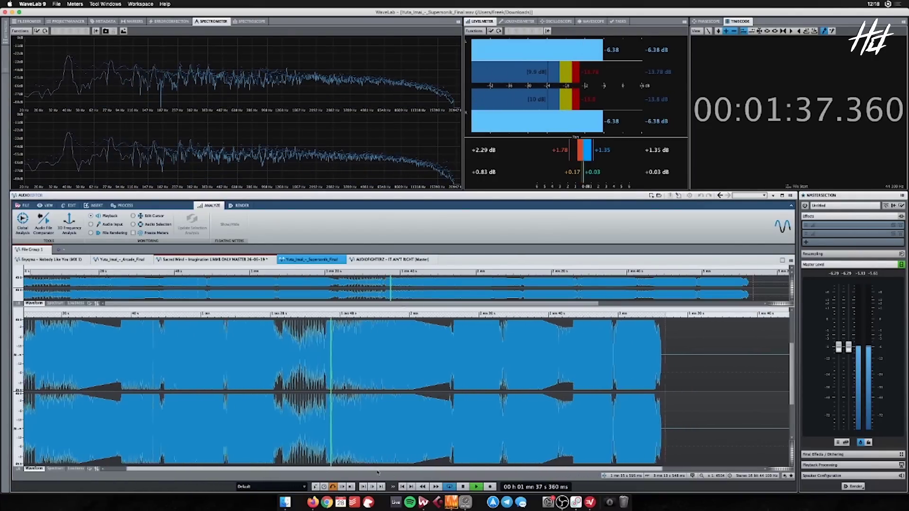
scroll(412, 471, "right", 1)
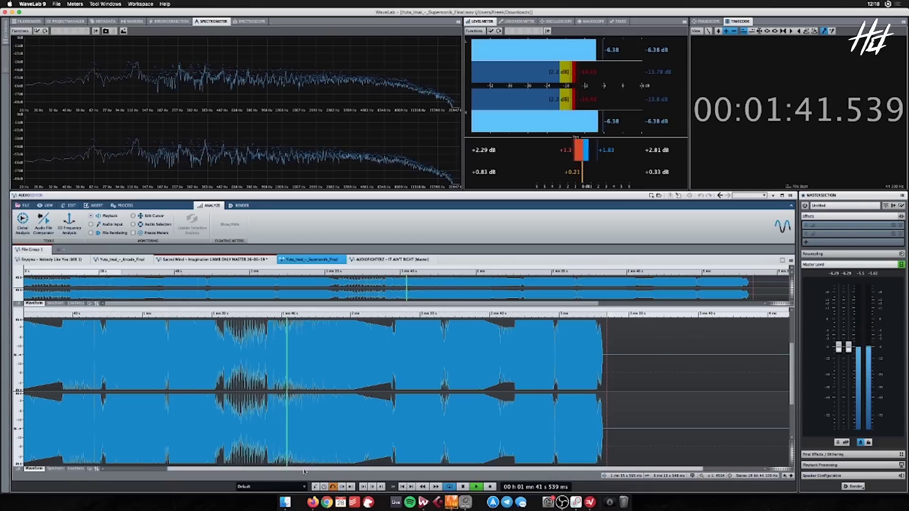
scroll(355, 470, "right", 1)
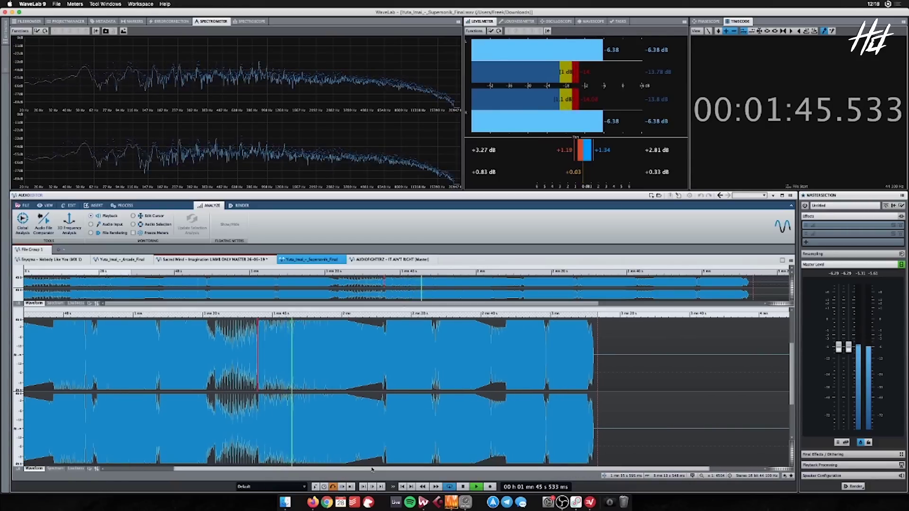
left_click_drag(372, 469, 390, 472)
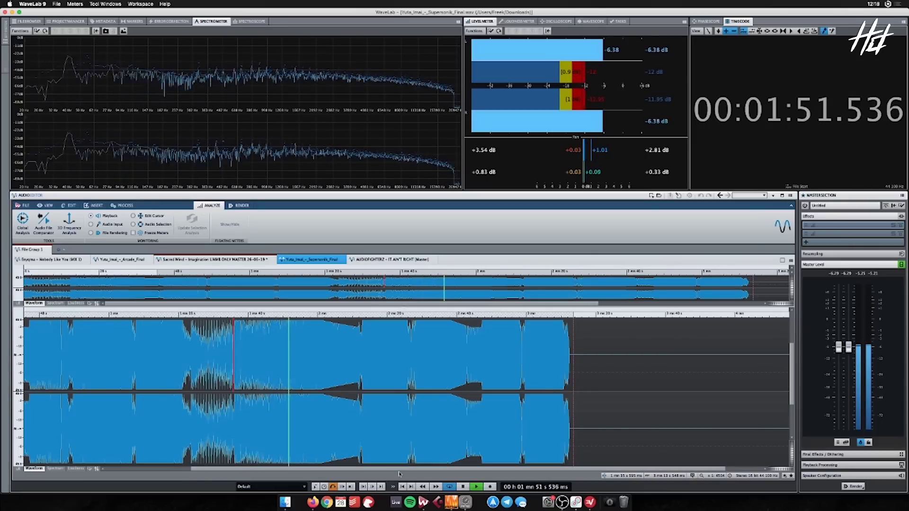
left_click_drag(400, 470, 398, 471)
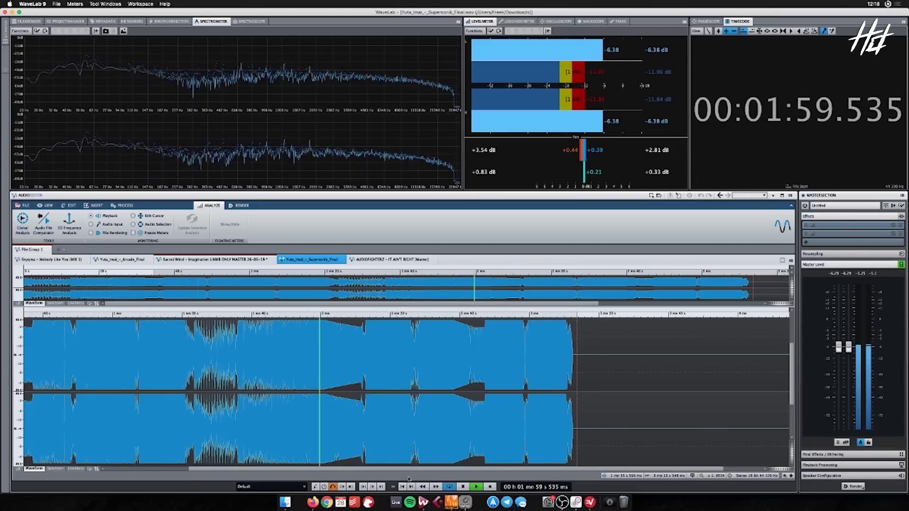
left_click_drag(410, 471, 398, 472)
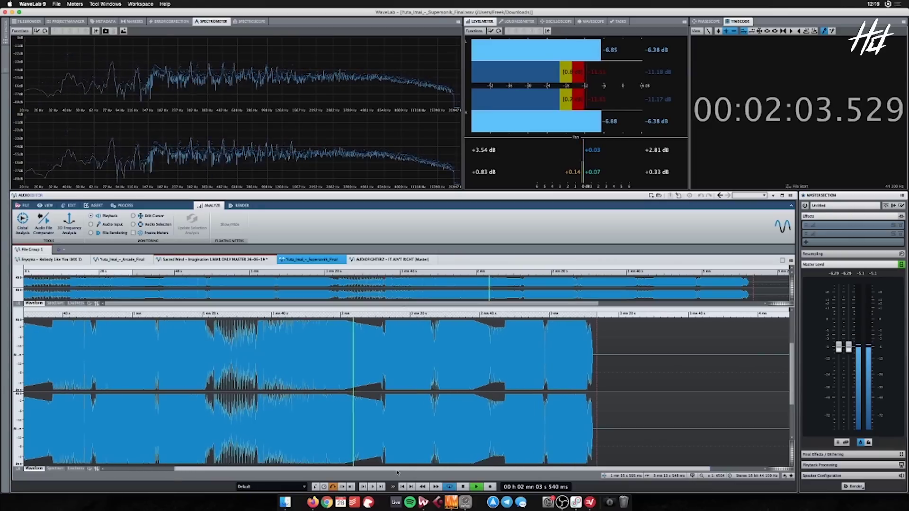
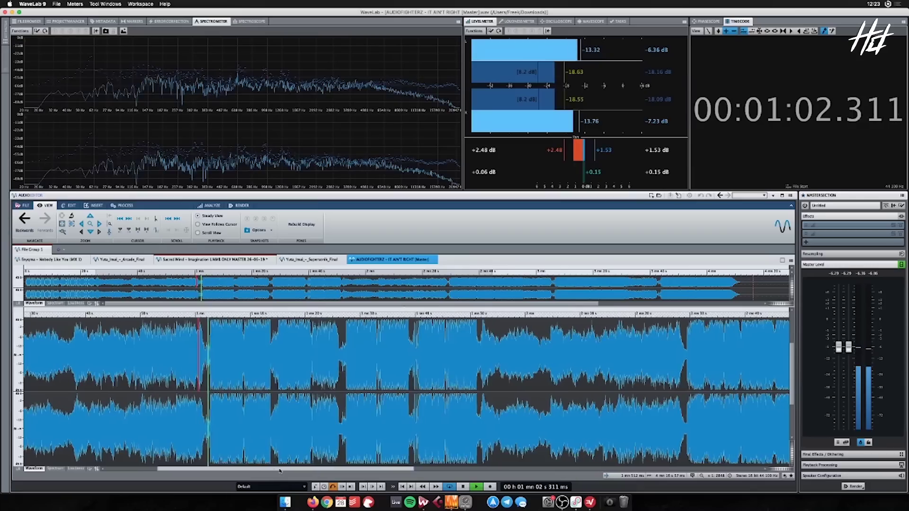
Step: Audition IT AIN'T RIGHT from about 1:14 to 1:40, following its drop sections in the waveform
key("space")
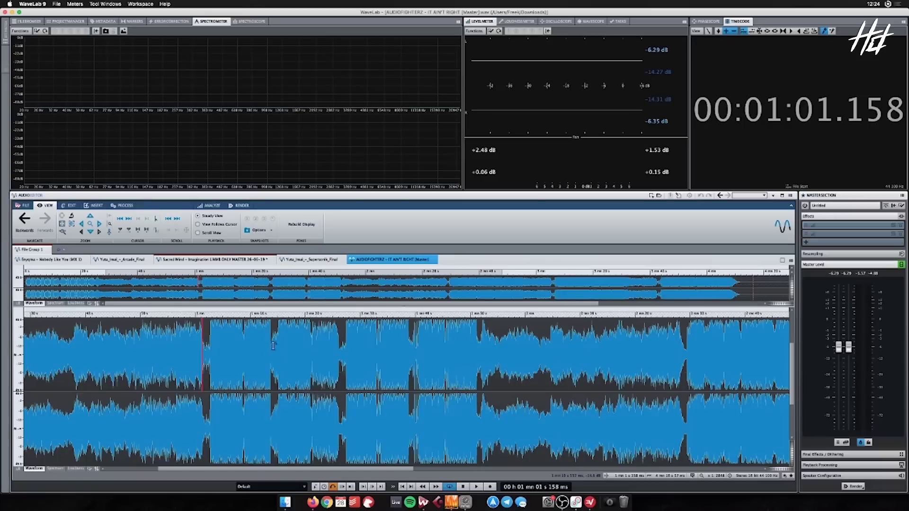
left_click(276, 350)
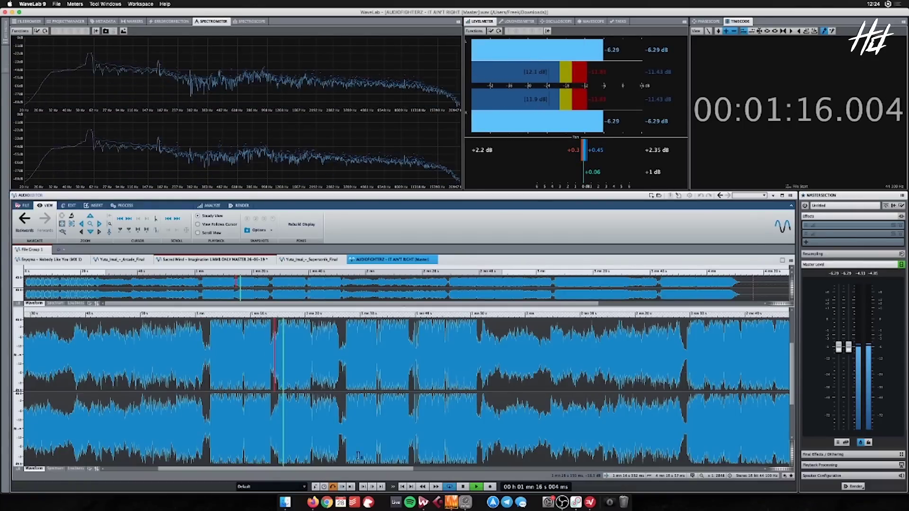
scroll(325, 414, "right", 3)
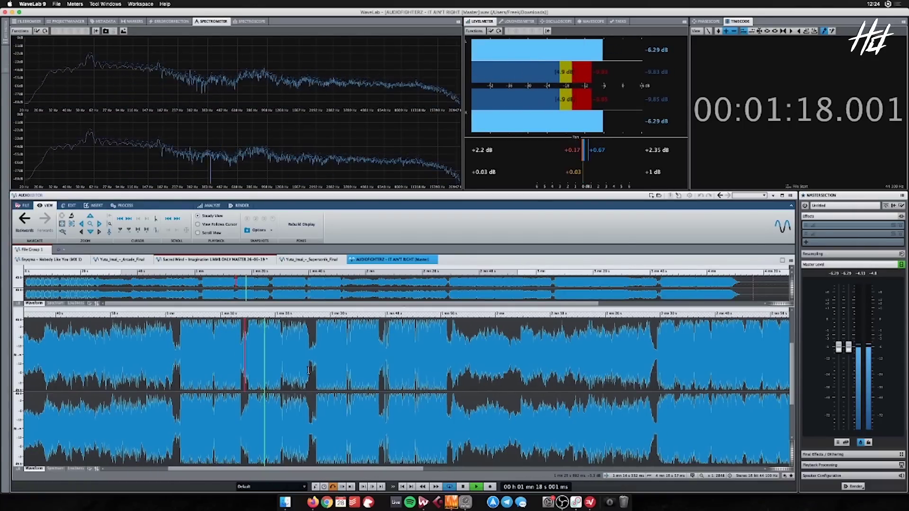
left_click_drag(371, 469, 392, 471)
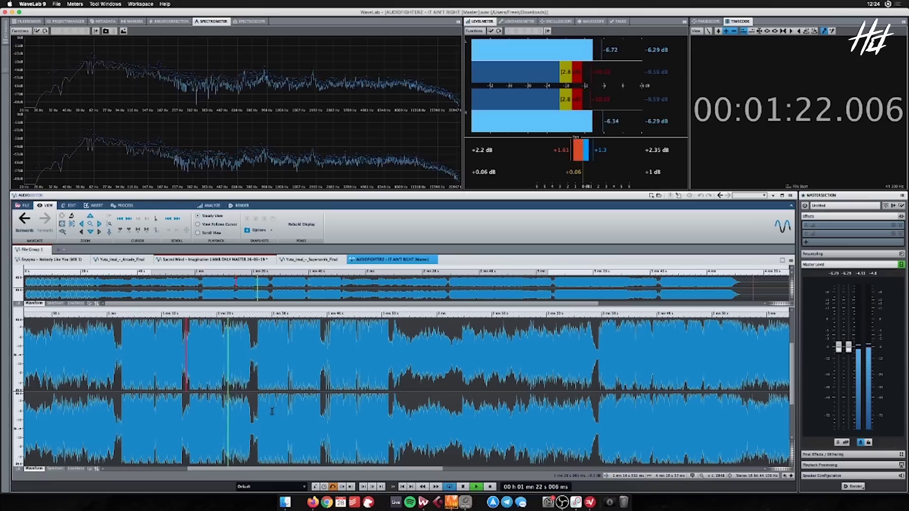
scroll(258, 414, "right", 2)
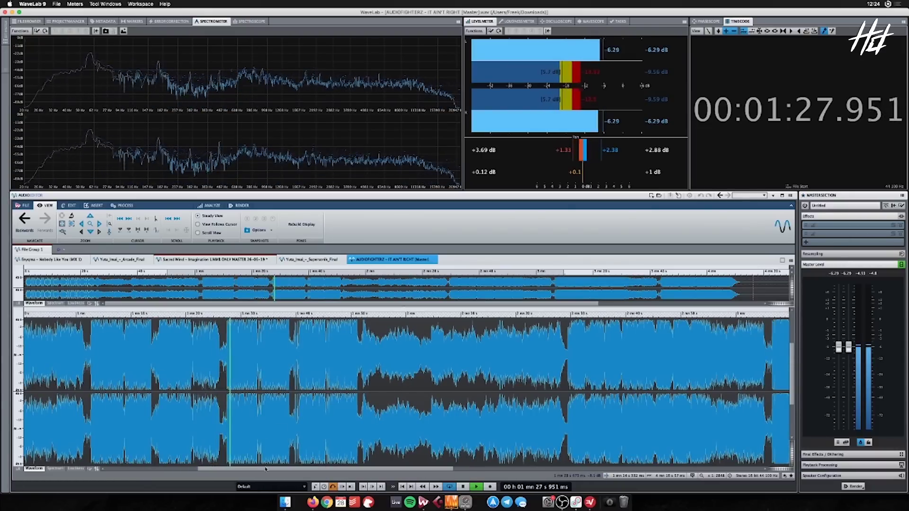
left_click_drag(278, 469, 290, 470)
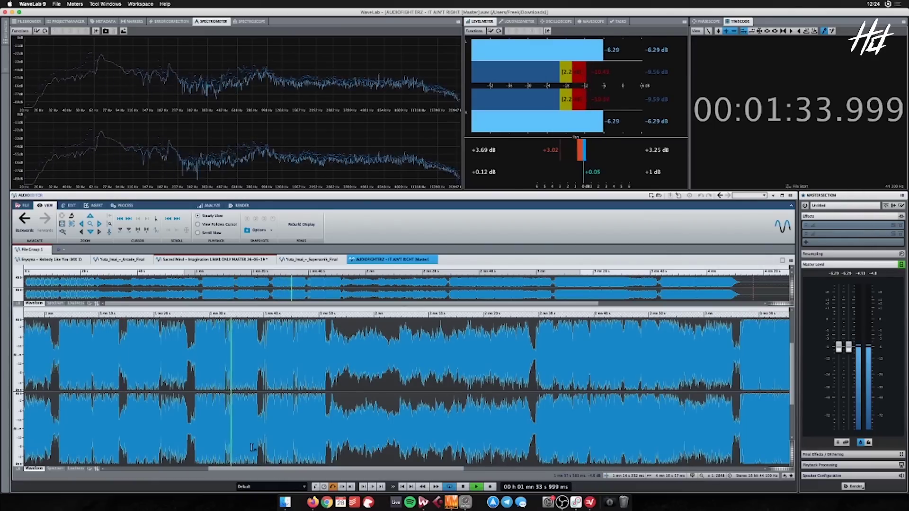
left_click_drag(287, 476, 294, 470)
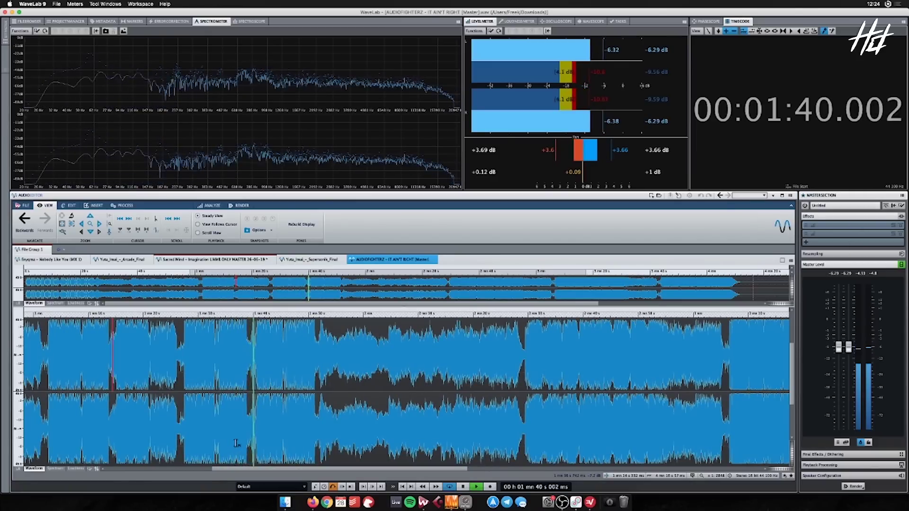
left_click_drag(259, 472, 250, 467)
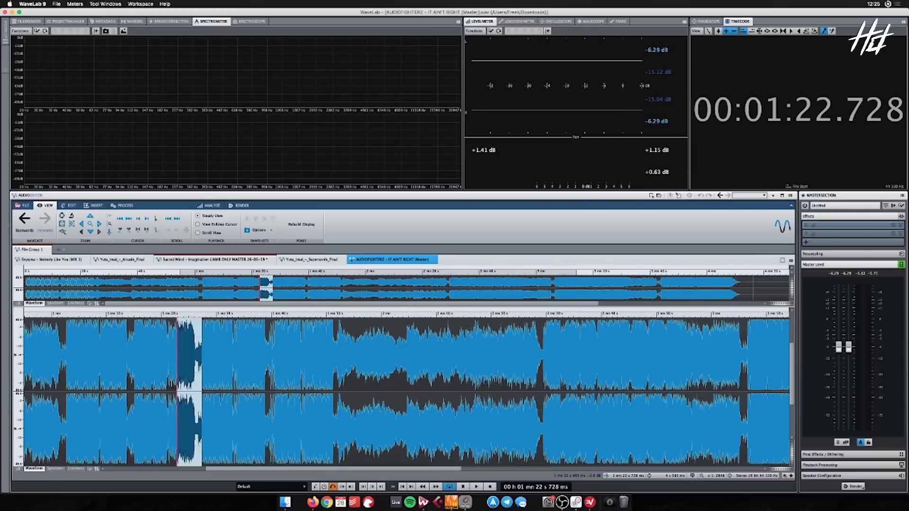
Step: Highlight the passage of IT AIN'T RIGHT starting at about 1:22, and replay the kicks from about 1:15
left_click(166, 374)
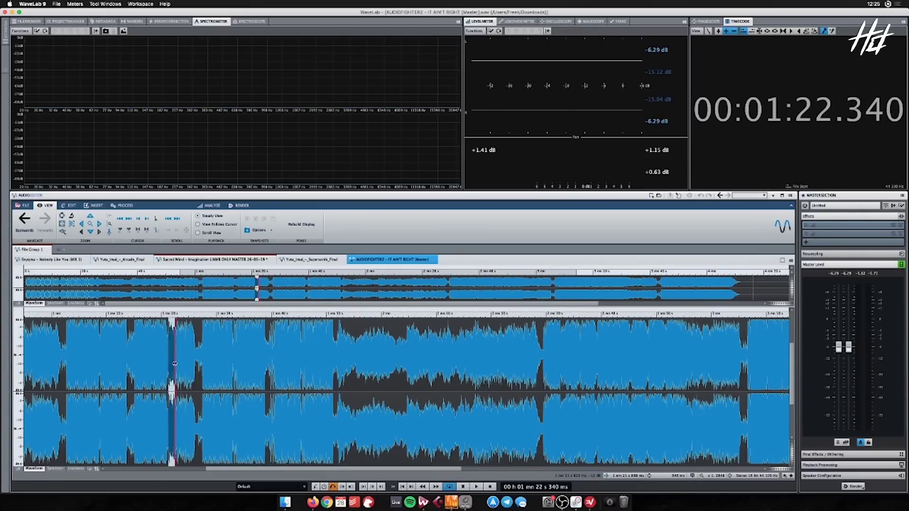
left_click_drag(175, 363, 193, 364)
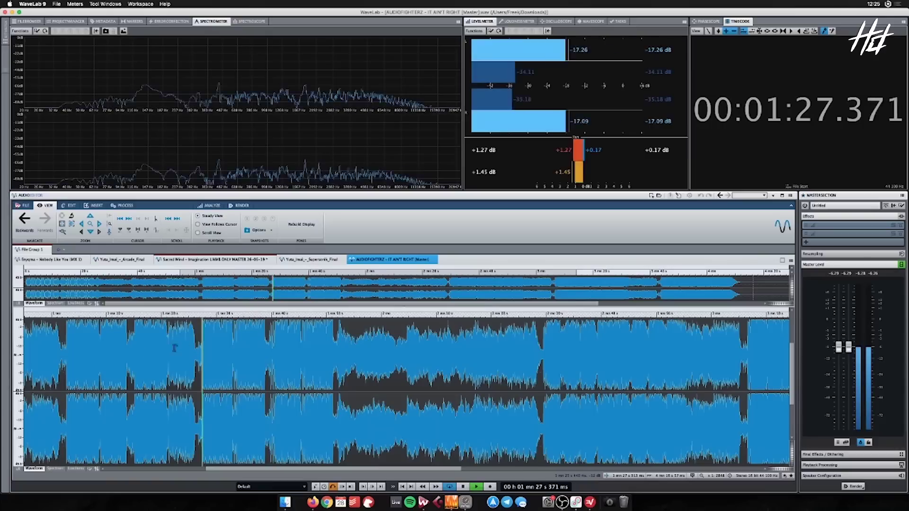
left_click(135, 351)
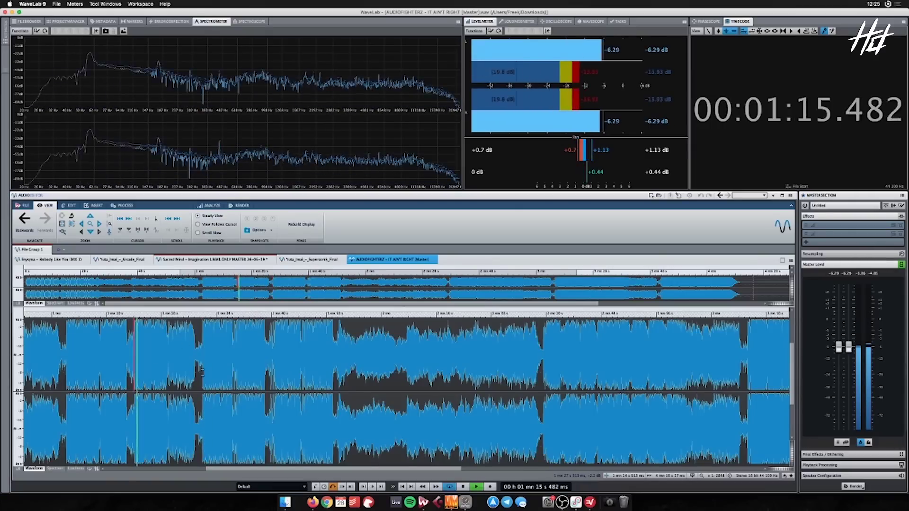
key("space")
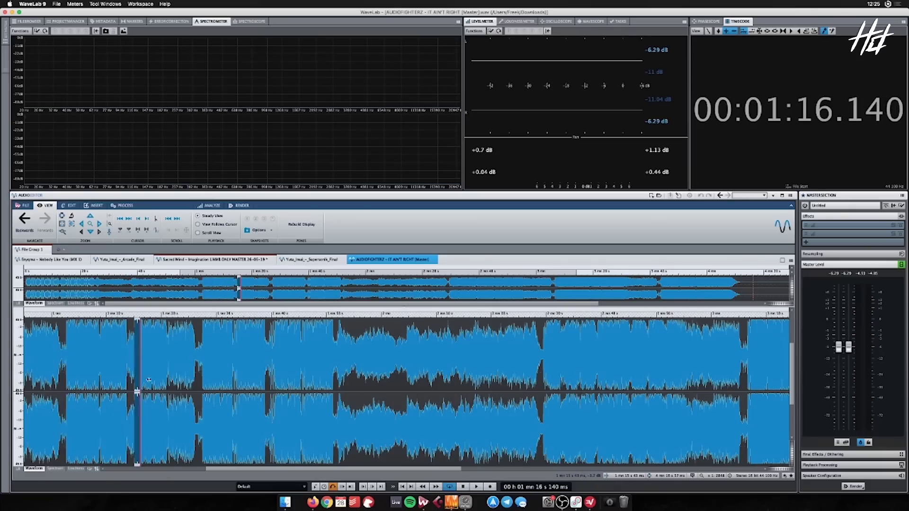
Step: Highlight the successive drop sections of IT AIN'T RIGHT between about 1:27 and 1:52 to compare them
left_click(201, 383)
left_click_drag(201, 383, 272, 388)
left_click(310, 395)
left_click_drag(341, 394, 252, 394)
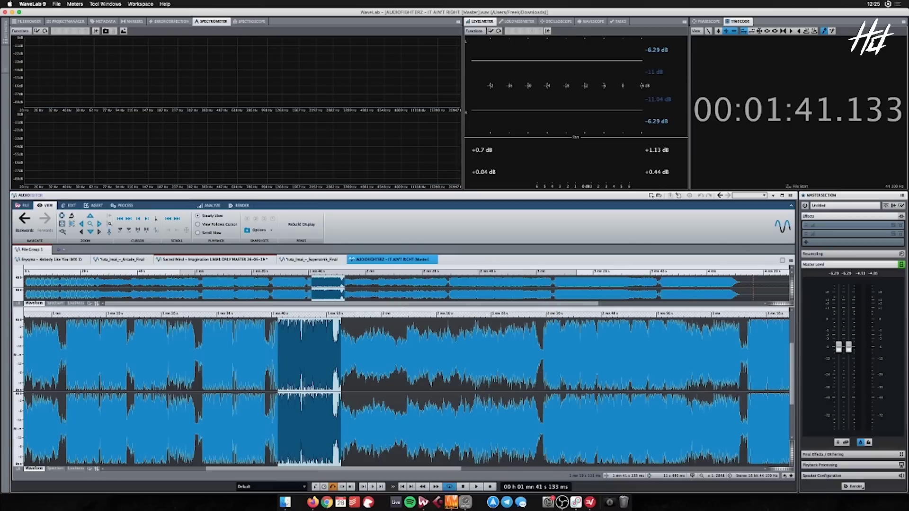
left_click(162, 393)
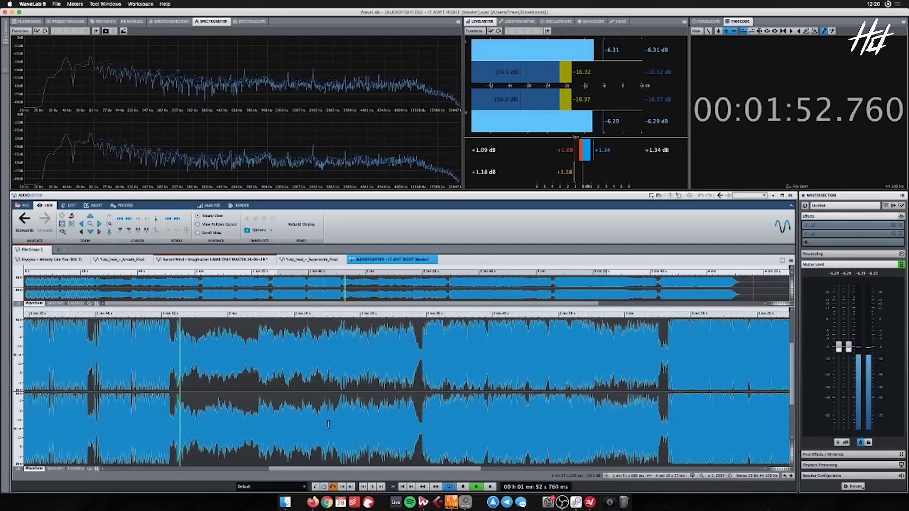
Step: Audition the break of IT AIN'T RIGHT from about 1:52 to 2:11, keeping the following sections in sight
scroll(328, 424, "down", 2)
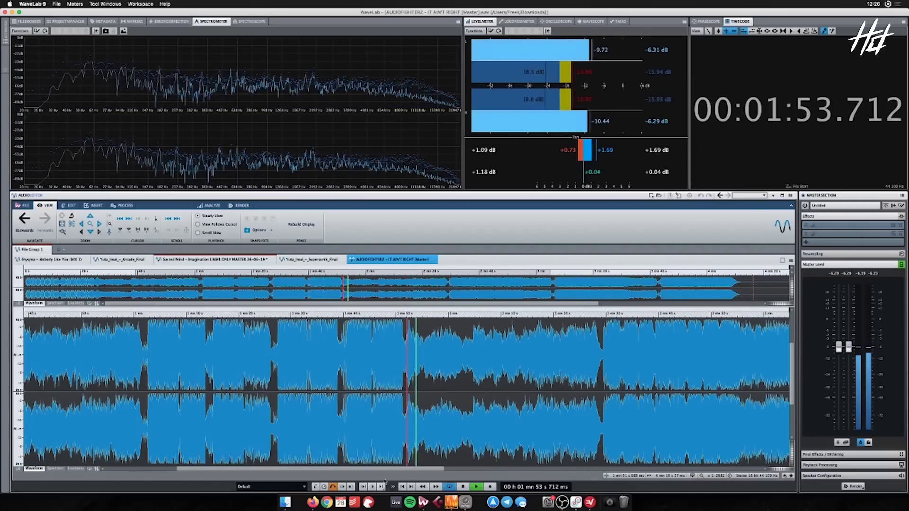
left_click_drag(389, 469, 488, 470)
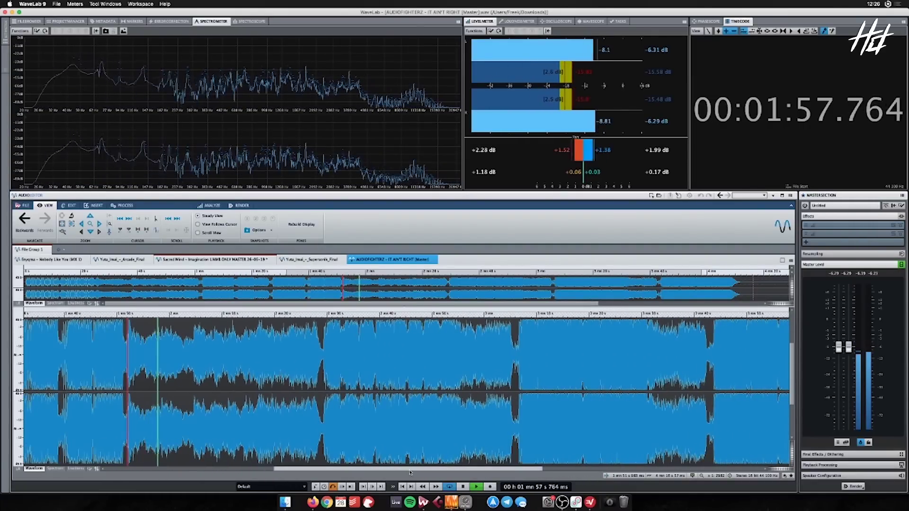
left_click_drag(396, 470, 407, 471)
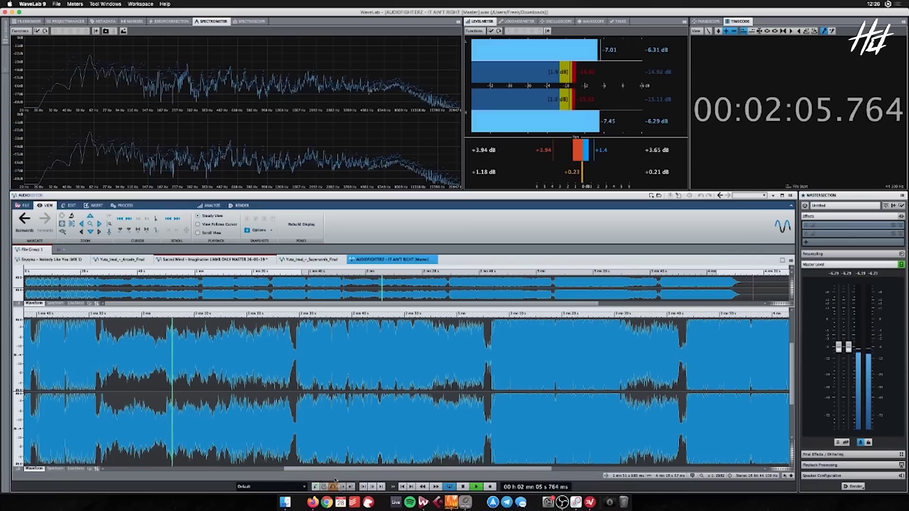
left_click_drag(335, 471, 330, 470)
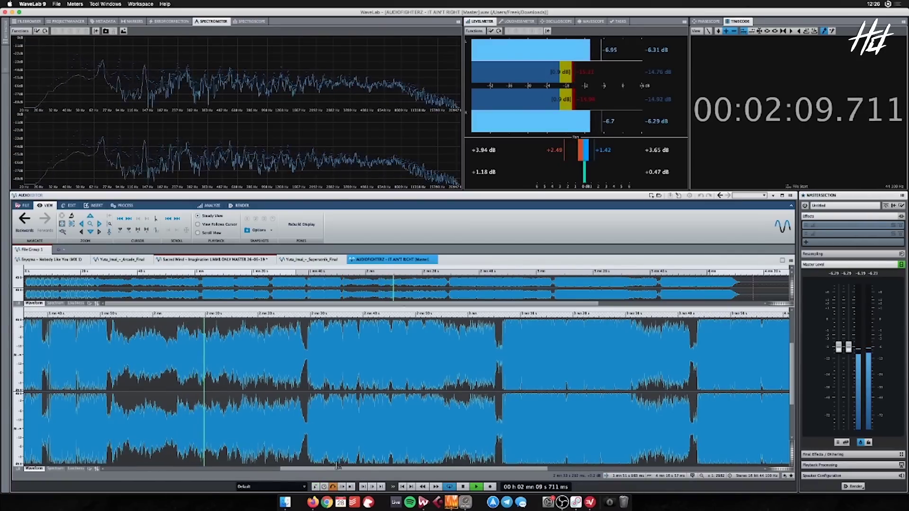
left_click_drag(377, 471, 387, 472)
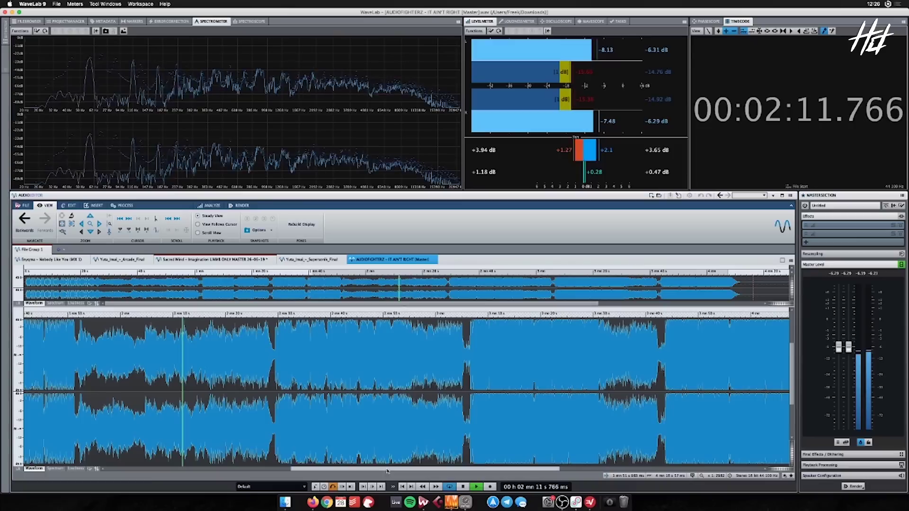